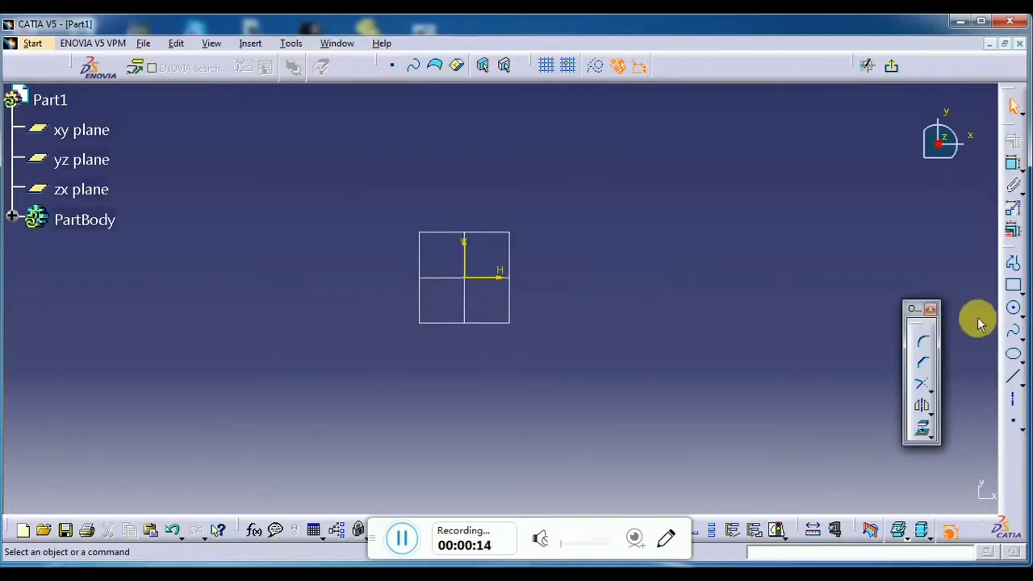
Sketch a circle centred on the sketch origin.
{"action": "left_click", "coordinate": [1012, 307]}
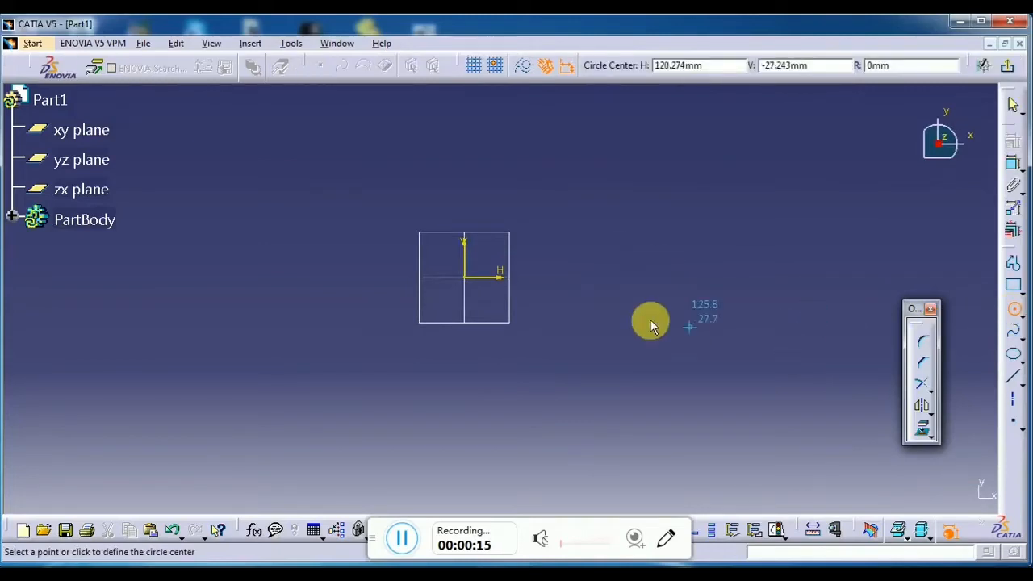
{"action": "left_click", "coordinate": [465, 279]}
{"action": "left_click", "coordinate": [470, 306]}
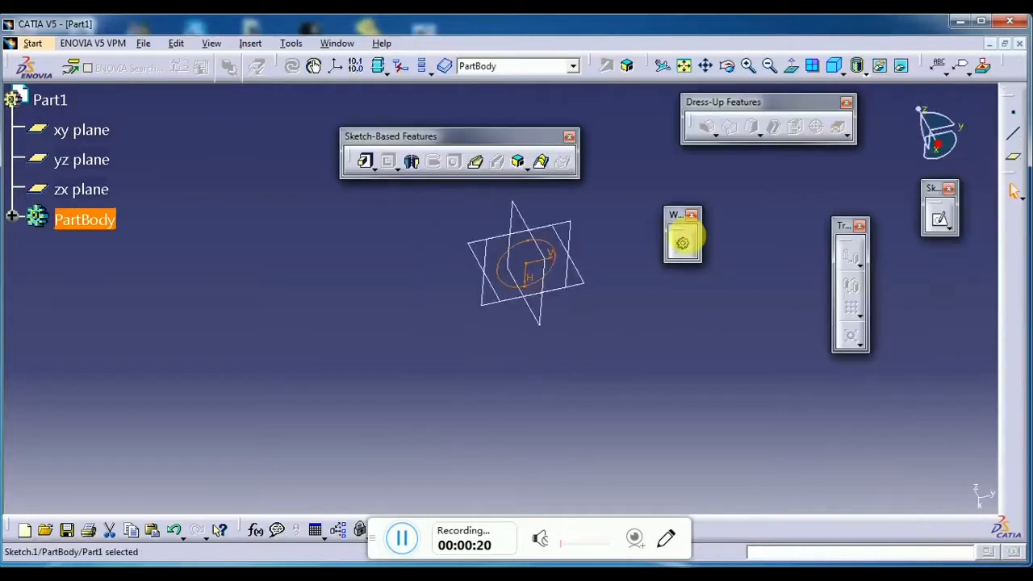
Pad the circle sketch to a length of 20 mm.
{"action": "middle_click_drag", "start_coordinate": [608, 270], "coordinate": [489, 295]}
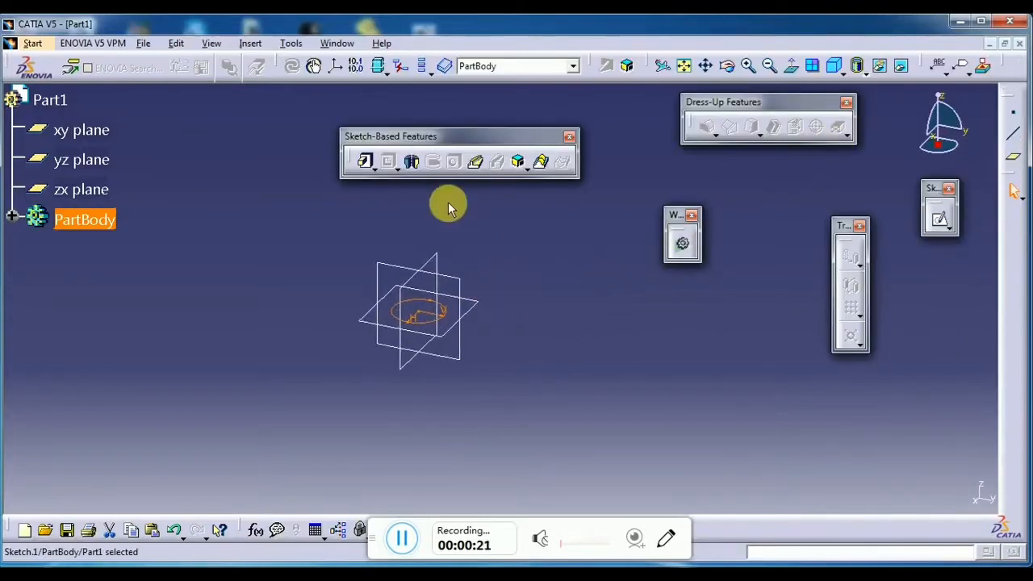
{"action": "left_click", "coordinate": [365, 162]}
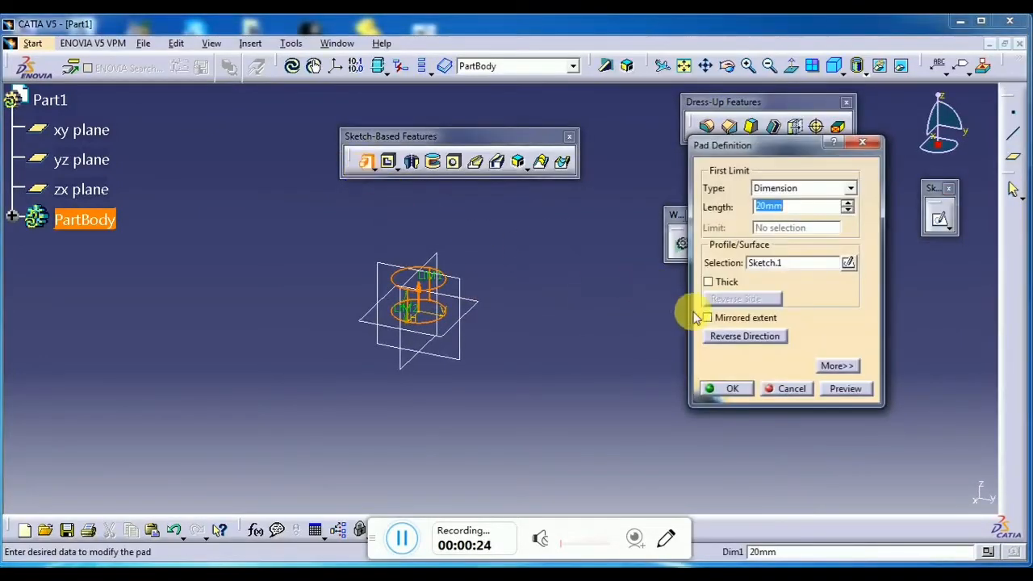
{"action": "left_click", "coordinate": [732, 391]}
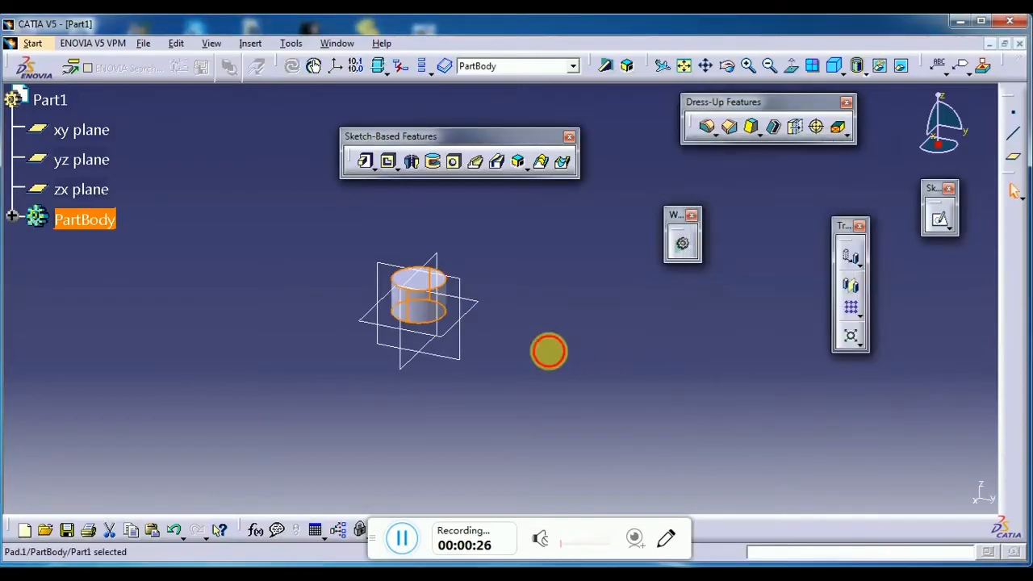
Create a reference point on the cylinder's bottom edge, about 9.8 mm along the curve from its extremum.
{"action": "middle_click_drag", "start_coordinate": [509, 347], "coordinate": [523, 318]}
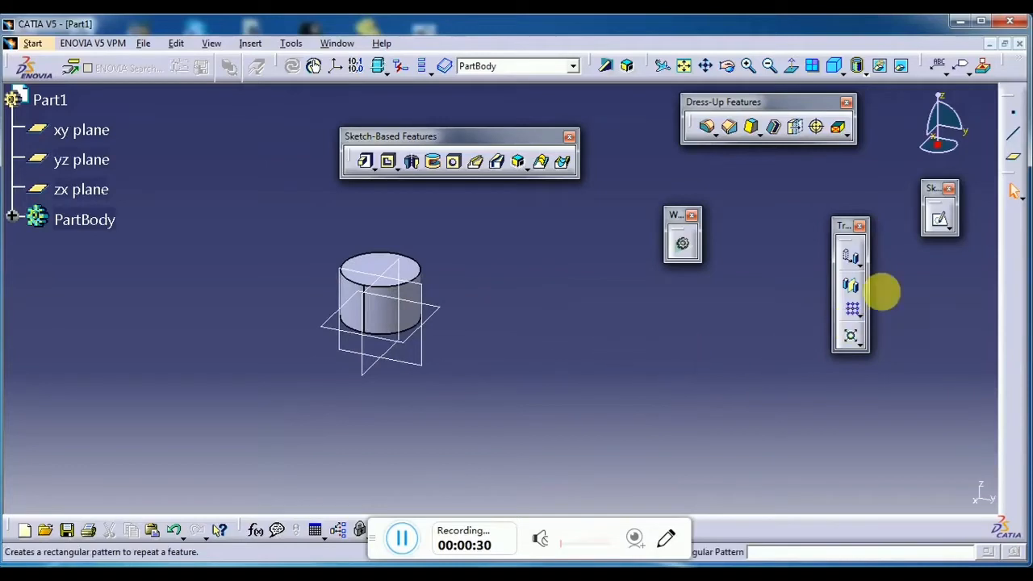
{"action": "left_click", "coordinate": [1012, 115]}
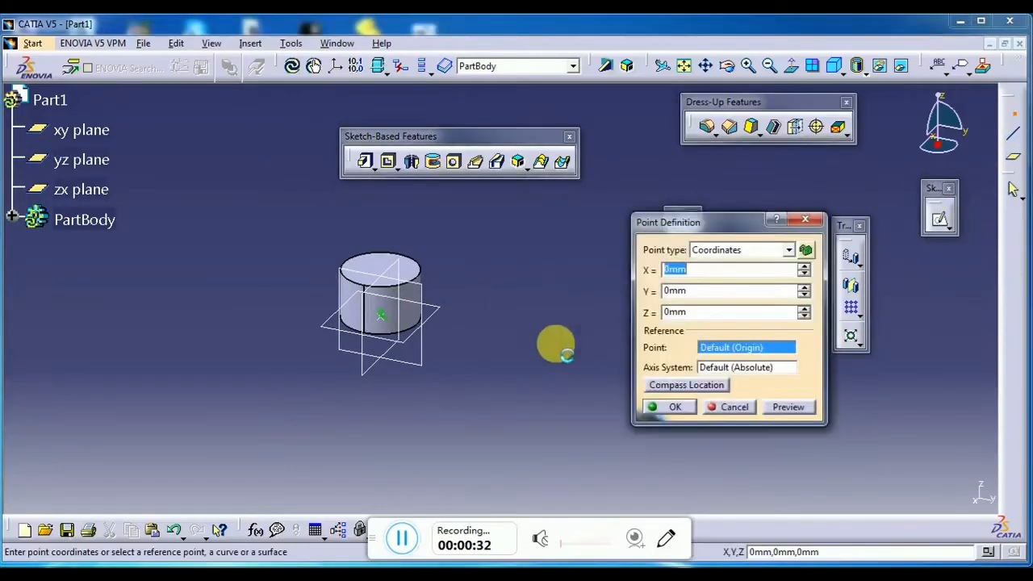
{"action": "middle_click_drag", "start_coordinate": [496, 361], "coordinate": [519, 280]}
{"action": "middle_click_drag", "start_coordinate": [389, 365], "coordinate": [502, 331]}
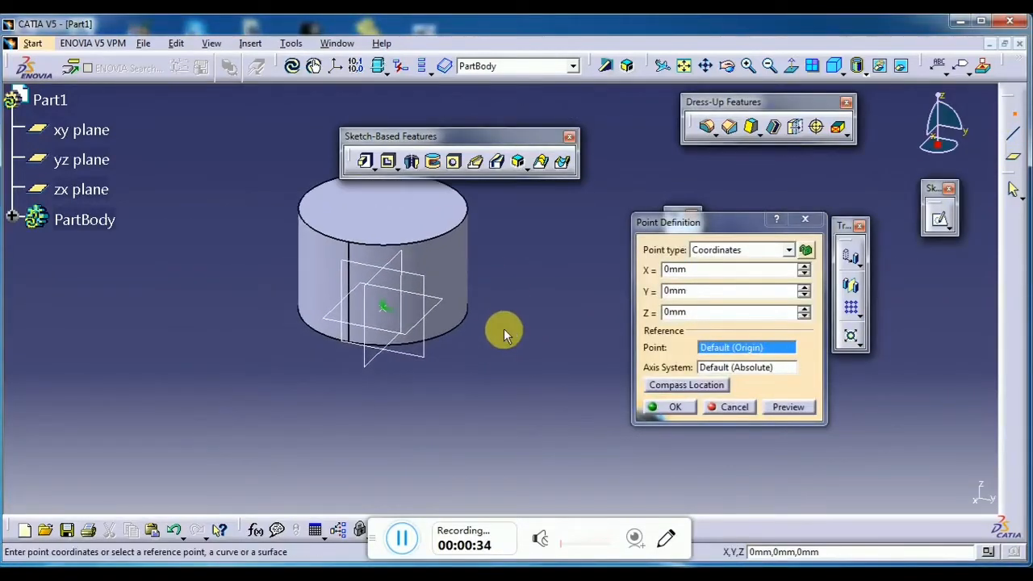
{"action": "left_click", "coordinate": [465, 327]}
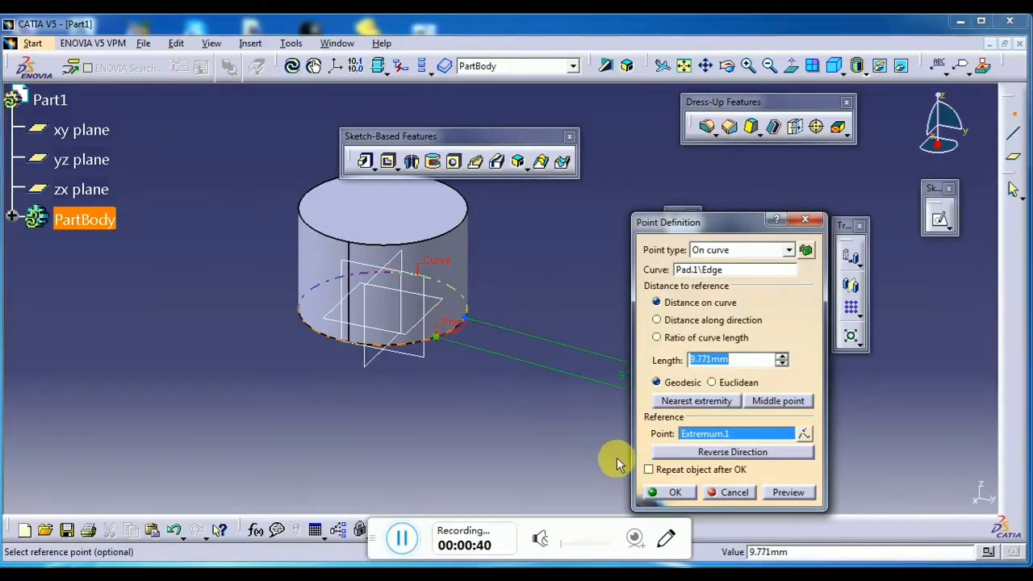
{"action": "left_click", "coordinate": [665, 491]}
Start a helix curve from the point on the bottom edge, using the Z axis as its axis.
{"action": "middle_click_drag", "start_coordinate": [563, 410], "coordinate": [573, 426]}
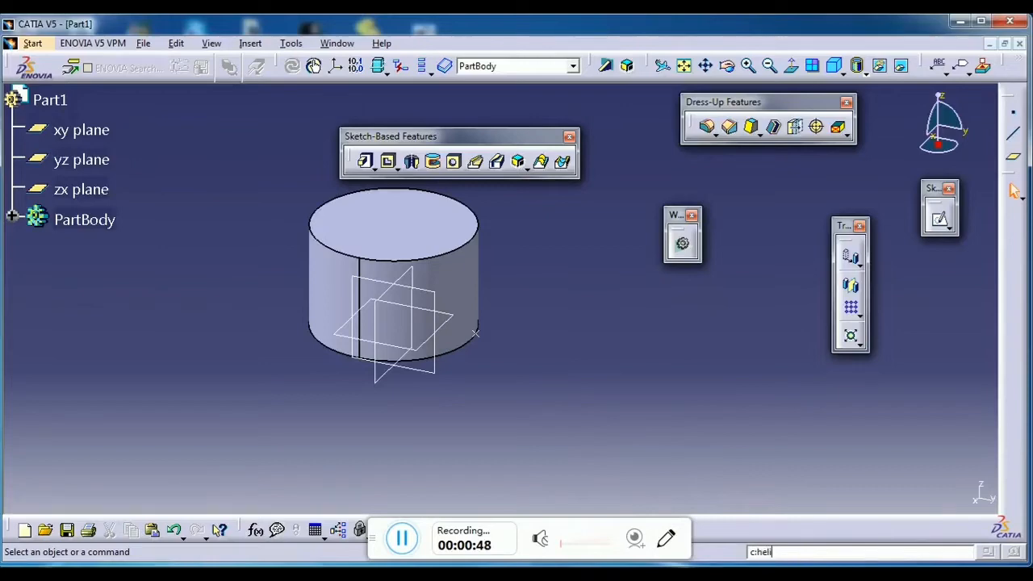
{"action": "key", "text": "Return"}
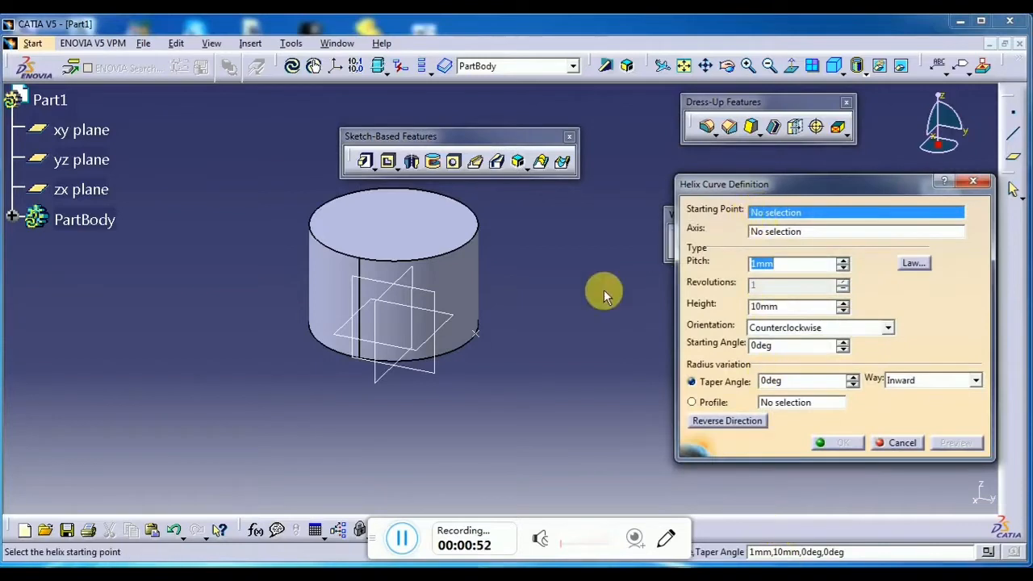
{"action": "left_click", "coordinate": [474, 332]}
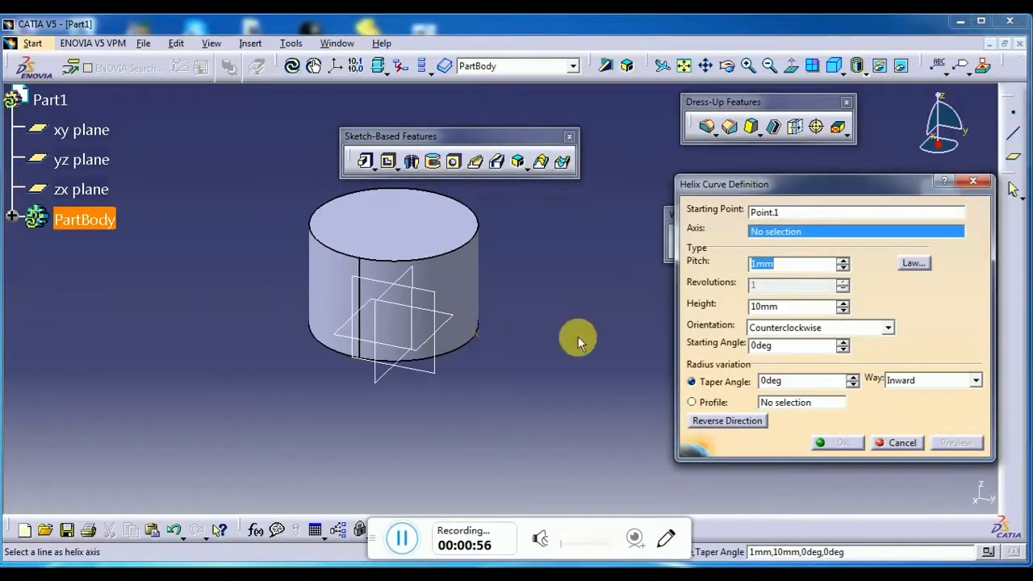
{"action": "right_click", "coordinate": [769, 235]}
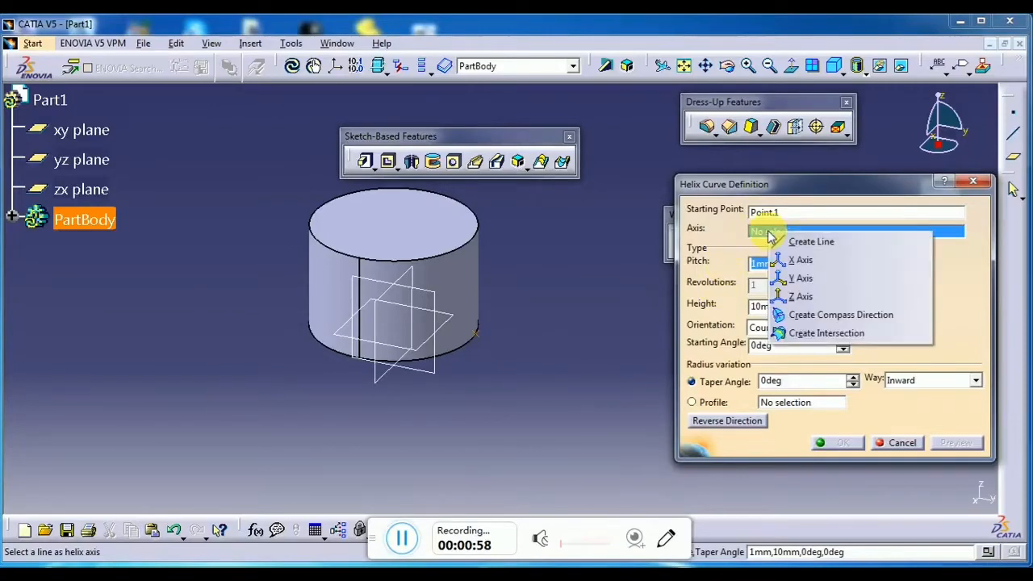
{"action": "left_click", "coordinate": [792, 298]}
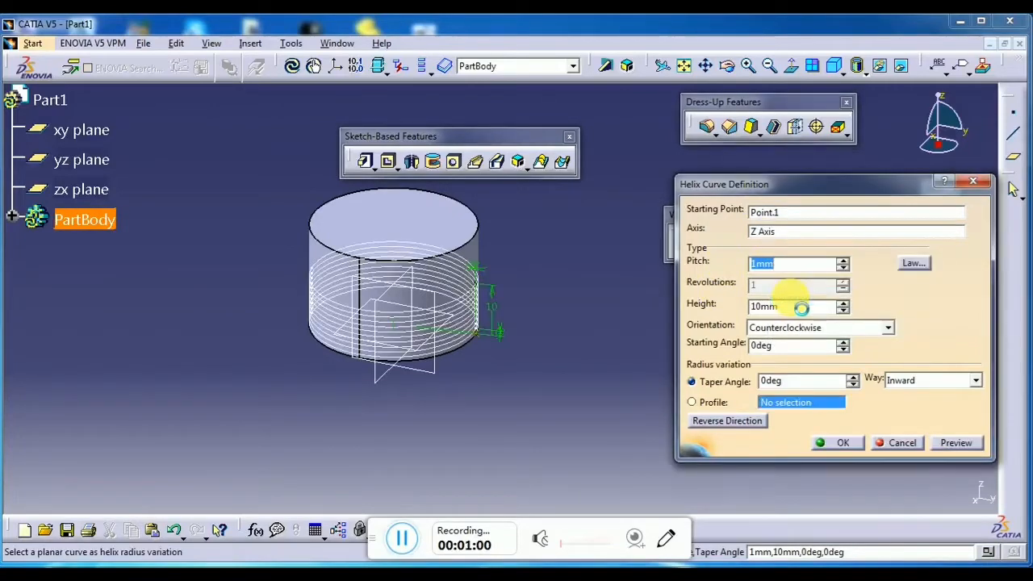
Set the helix pitch to 117 mm and its height to 19 mm, and create the counterclockwise curve.
{"action": "left_click_drag", "start_coordinate": [843, 265], "coordinate": [855, 273]}
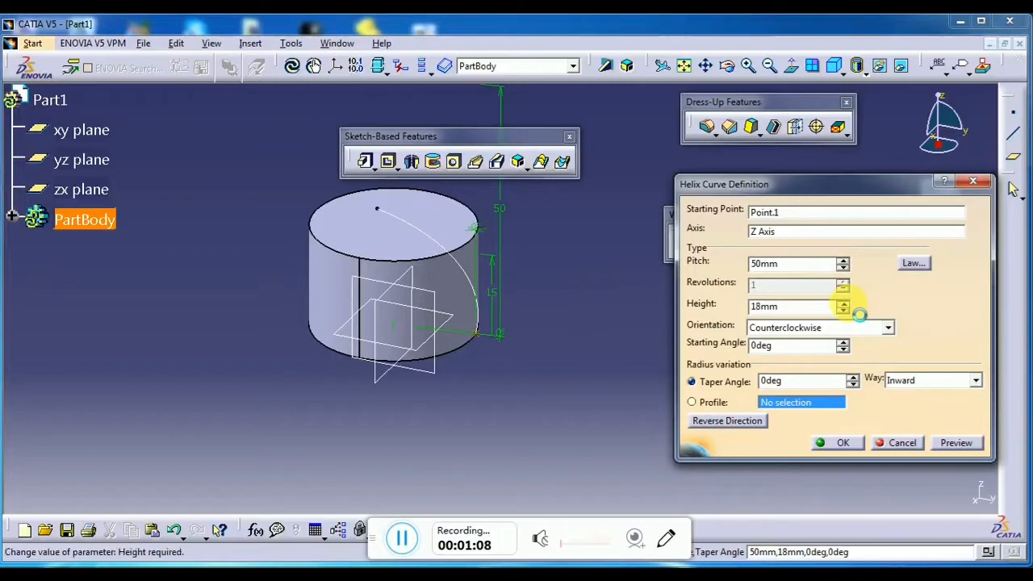
{"action": "left_click_drag", "start_coordinate": [843, 307], "coordinate": [843, 286]}
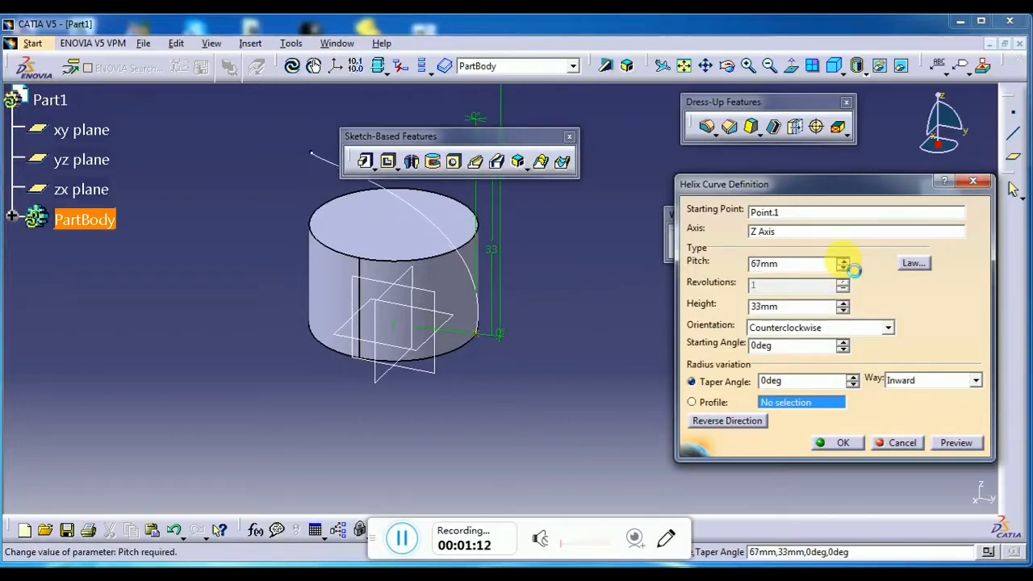
{"action": "left_click", "coordinate": [843, 311]}
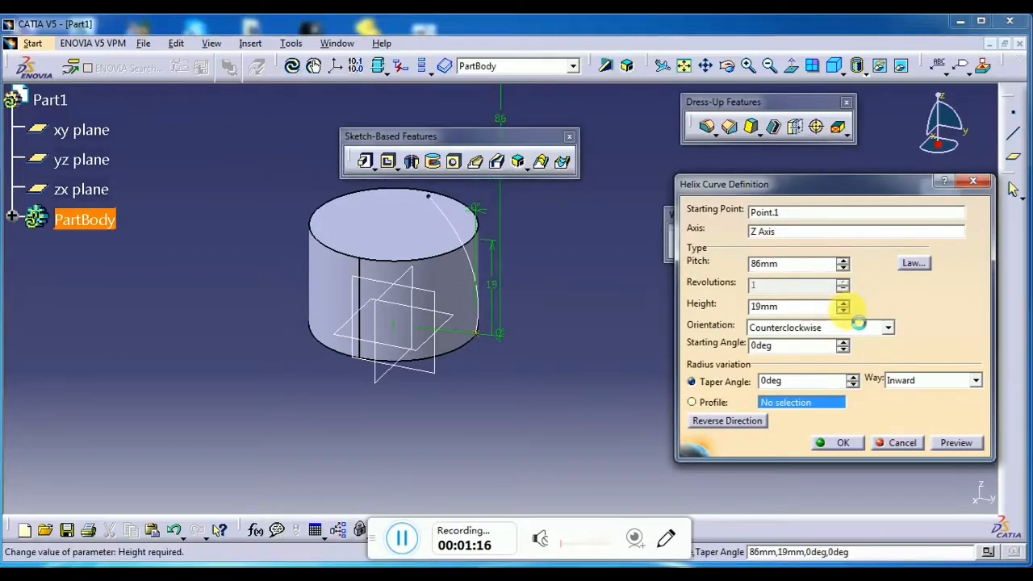
{"action": "middle_click_drag", "start_coordinate": [581, 346], "coordinate": [564, 375]}
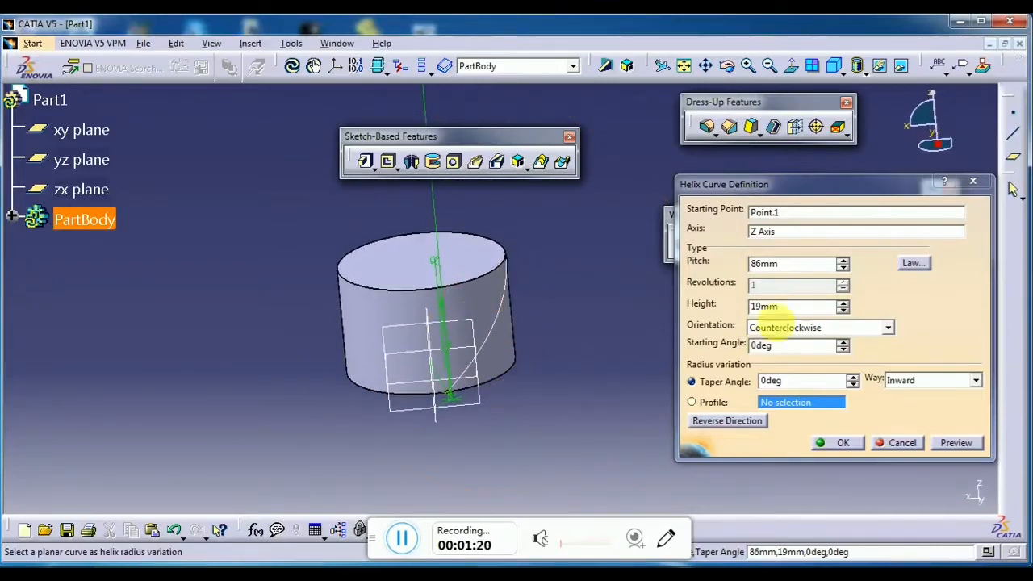
{"action": "left_click", "coordinate": [842, 260]}
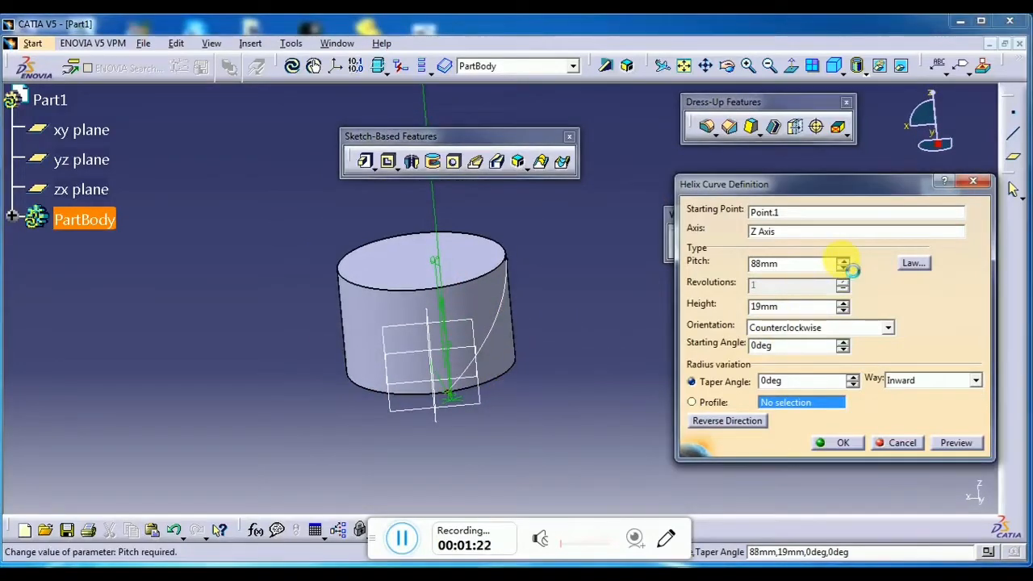
{"action": "left_click", "coordinate": [842, 261]}
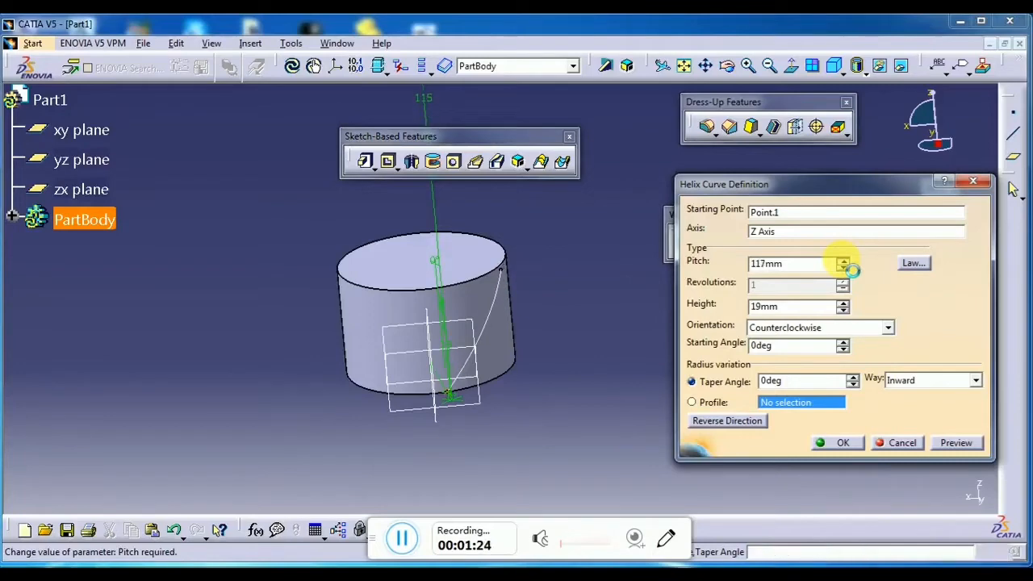
{"action": "left_click", "coordinate": [827, 442]}
Hide the reference point at the lower end of the helix.
{"action": "mouse_move", "coordinate": [564, 332]}
{"action": "middle_mouse_down"}
{"action": "mouse_move", "coordinate": [521, 304]}
{"action": "mouse_move", "coordinate": [553, 322]}
{"action": "middle_mouse_up"}
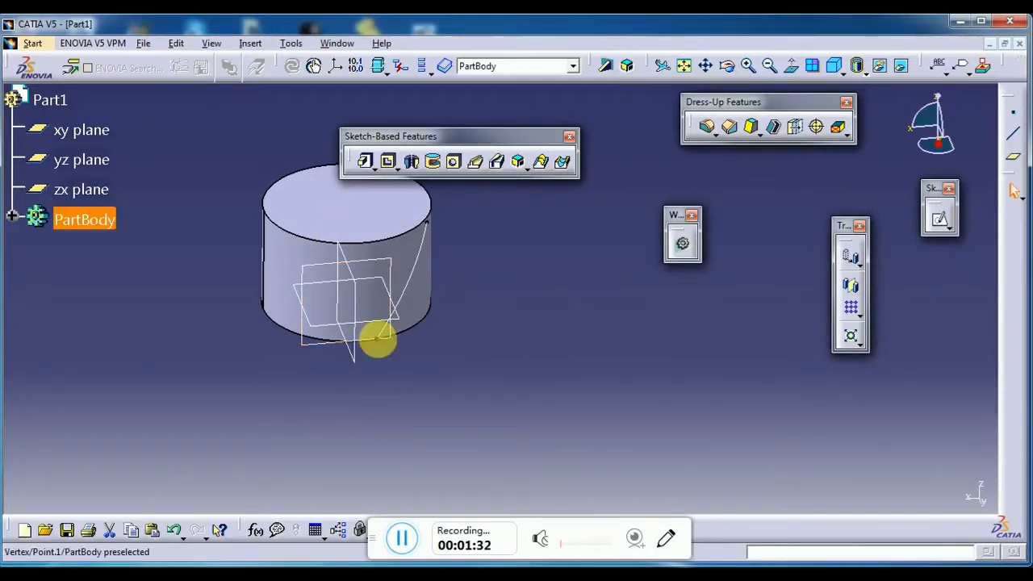
{"action": "right_click", "coordinate": [376, 339]}
{"action": "left_click", "coordinate": [413, 74]}
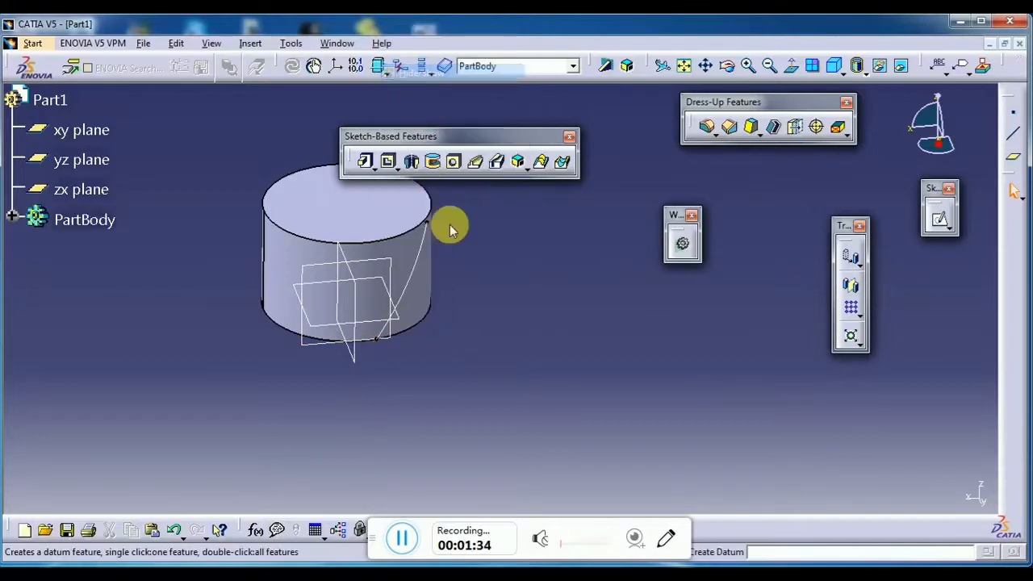
{"action": "middle_click_drag", "start_coordinate": [450, 223], "coordinate": [525, 309]}
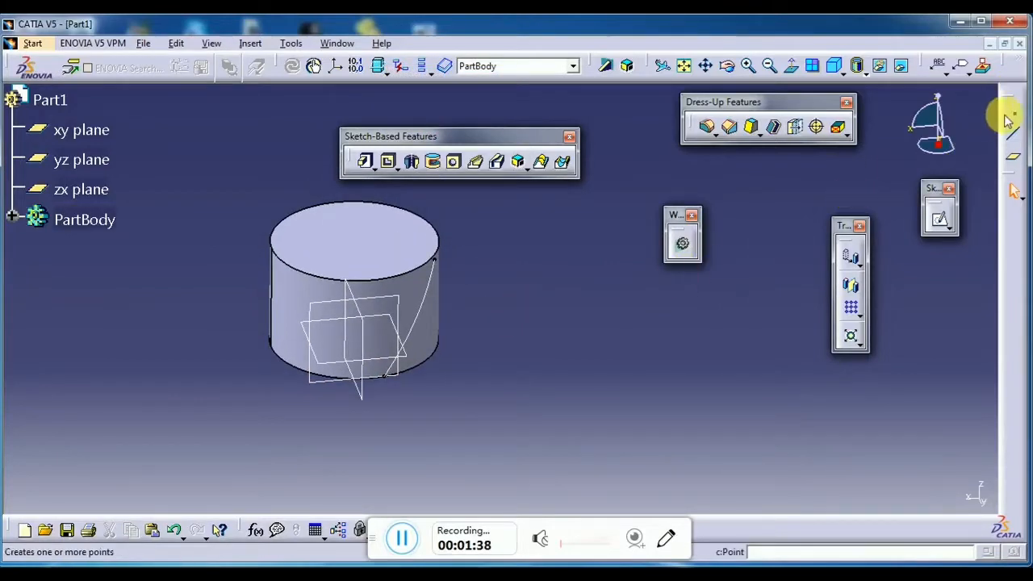
Undock the reference element tools beside the part and create a plane normal to the helix at its lower end vertex.
{"action": "left_click_drag", "start_coordinate": [1007, 98], "coordinate": [765, 308]}
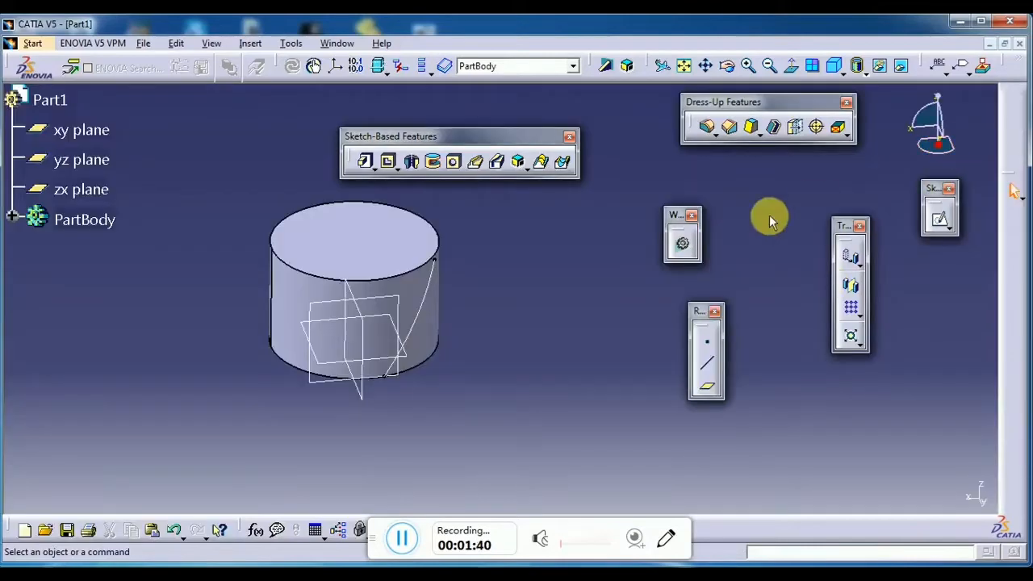
{"action": "left_click_drag", "start_coordinate": [673, 211], "coordinate": [1014, 125]}
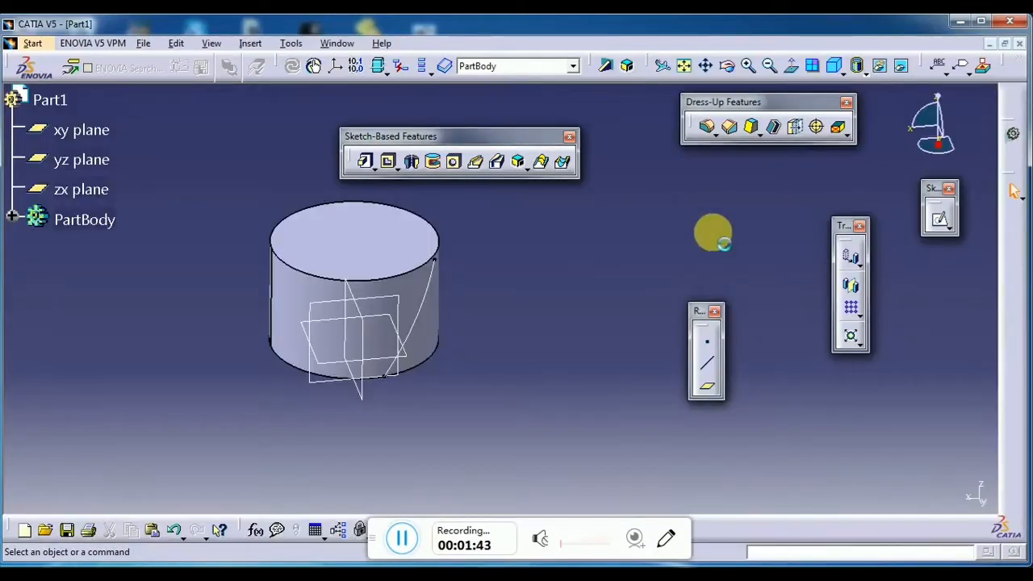
{"action": "left_click", "coordinate": [705, 382]}
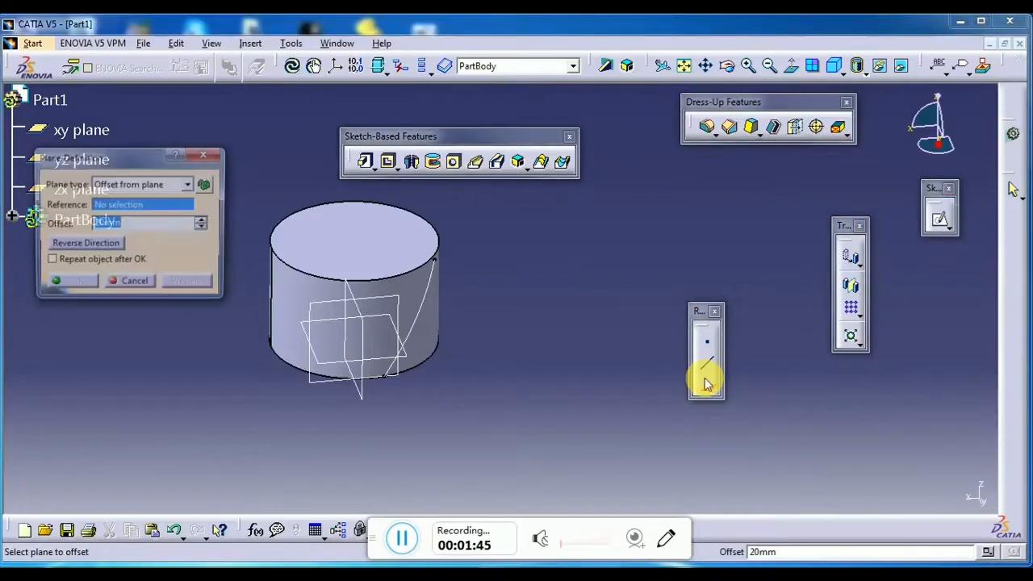
{"action": "left_click", "coordinate": [423, 297]}
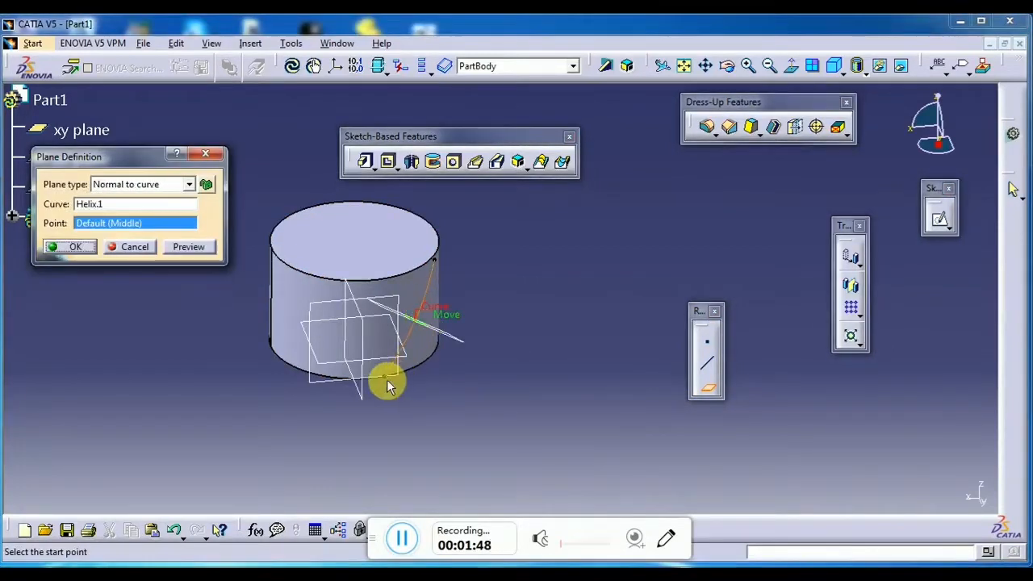
{"action": "left_click", "coordinate": [395, 385]}
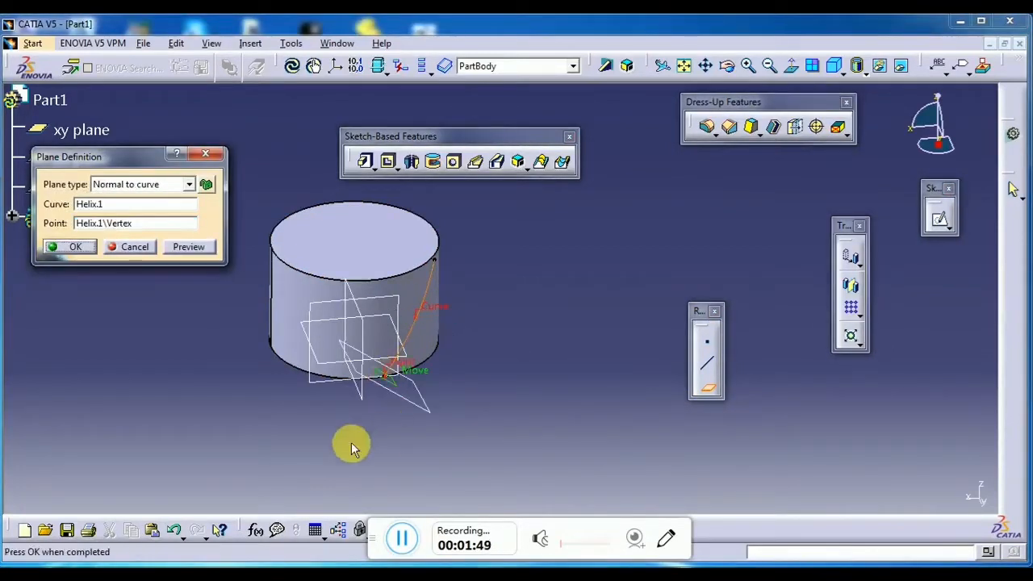
{"action": "left_click", "coordinate": [75, 247]}
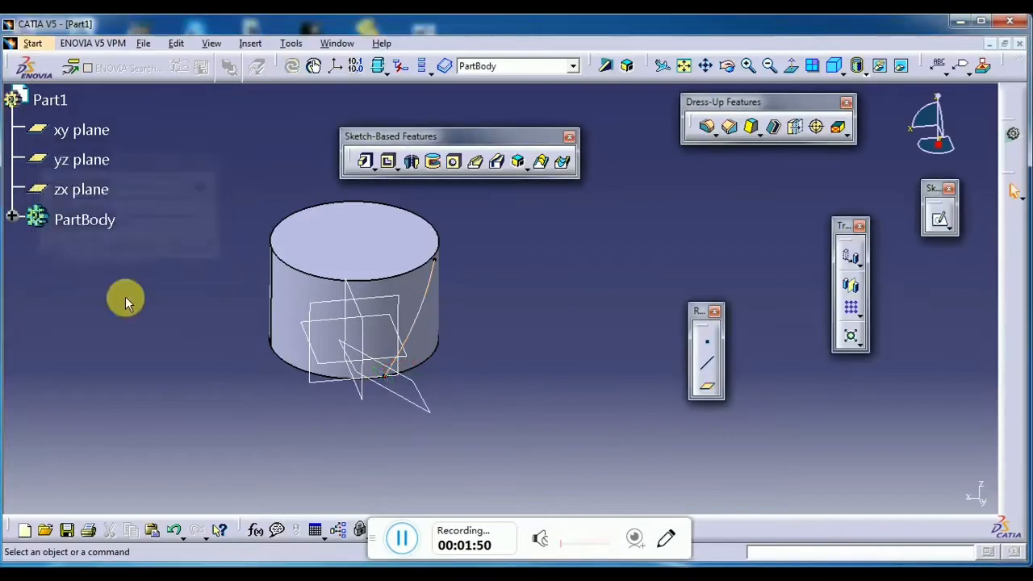
Start a sketch on the new plane and draw a long, thin rectangle from the helix's lower end outward, away from the cylinder.
{"action": "left_click", "coordinate": [406, 385]}
{"action": "left_click", "coordinate": [937, 221]}
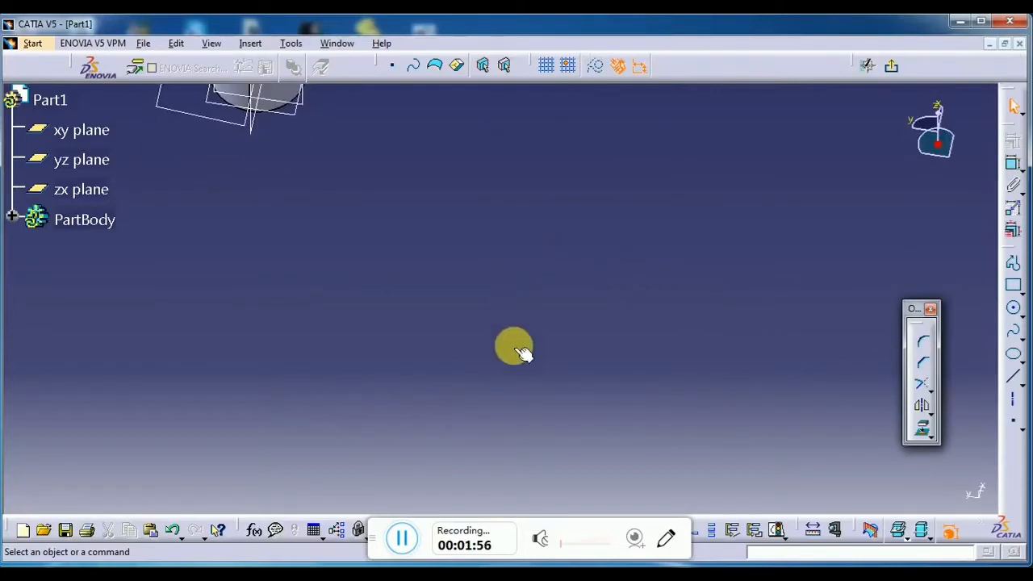
{"action": "middle_click_drag", "start_coordinate": [517, 280], "coordinate": [657, 510]}
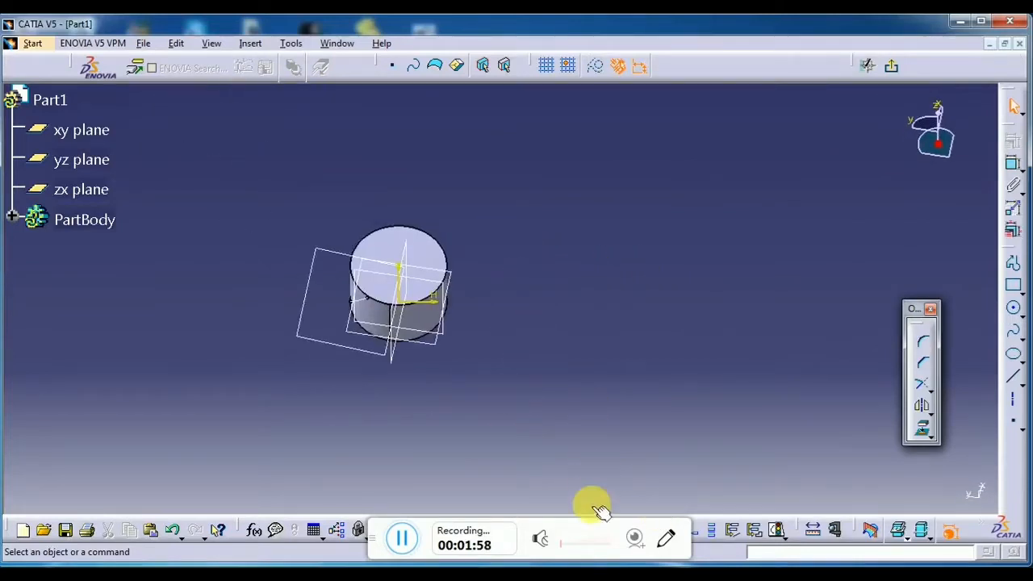
{"action": "mouse_move", "coordinate": [475, 409]}
{"action": "middle_mouse_down"}
{"action": "mouse_move", "coordinate": [578, 426]}
{"action": "mouse_move", "coordinate": [592, 369]}
{"action": "mouse_move", "coordinate": [618, 350]}
{"action": "middle_mouse_up"}
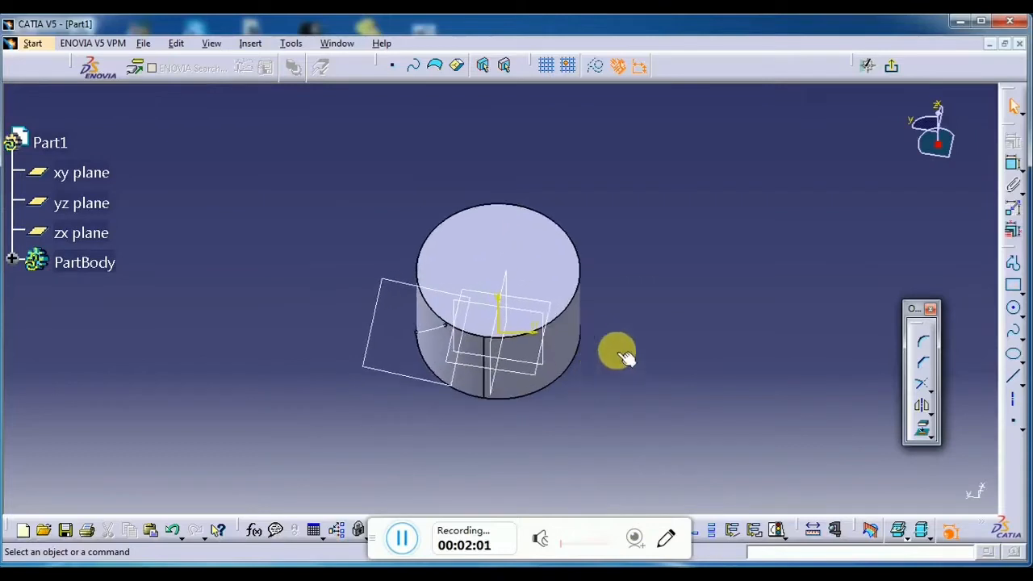
{"action": "left_click", "coordinate": [1012, 287]}
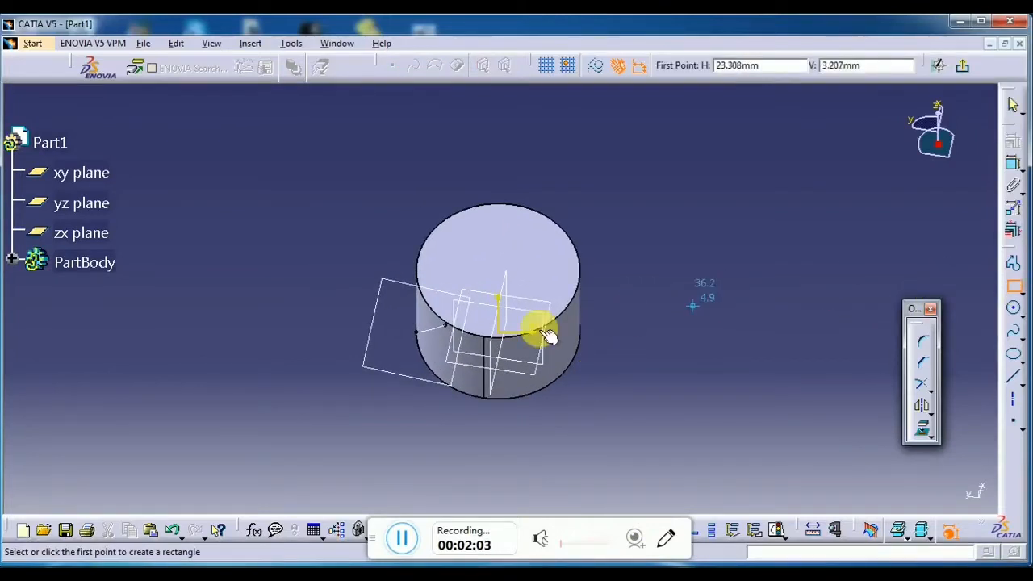
{"action": "left_click", "coordinate": [420, 327]}
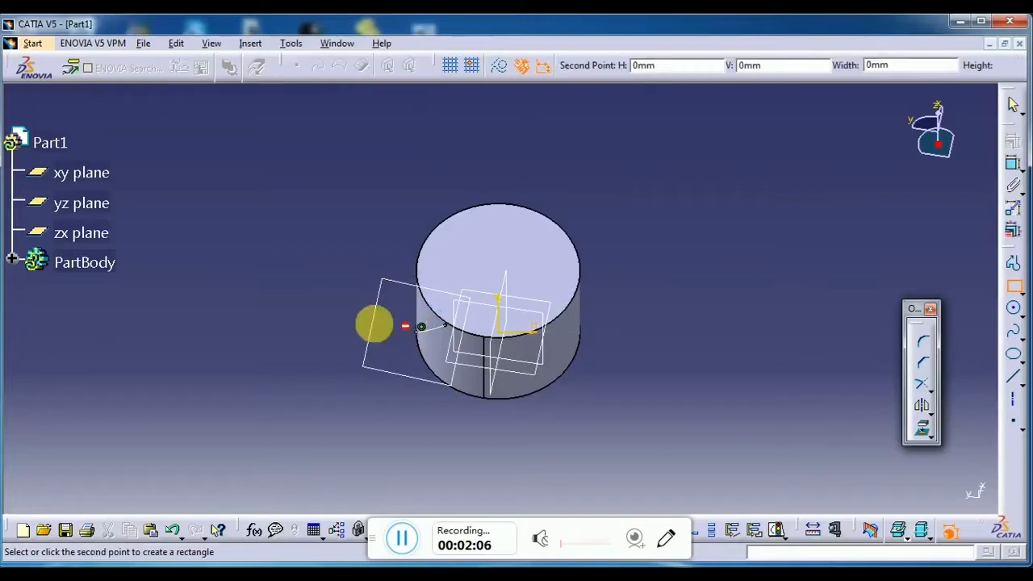
{"action": "left_click", "coordinate": [184, 331]}
{"action": "mouse_move", "coordinate": [272, 392]}
{"action": "middle_mouse_down"}
{"action": "mouse_move", "coordinate": [296, 361]}
{"action": "mouse_move", "coordinate": [318, 377]}
{"action": "mouse_move", "coordinate": [551, 347]}
{"action": "mouse_move", "coordinate": [569, 294]}
{"action": "mouse_move", "coordinate": [583, 297]}
{"action": "middle_mouse_up"}
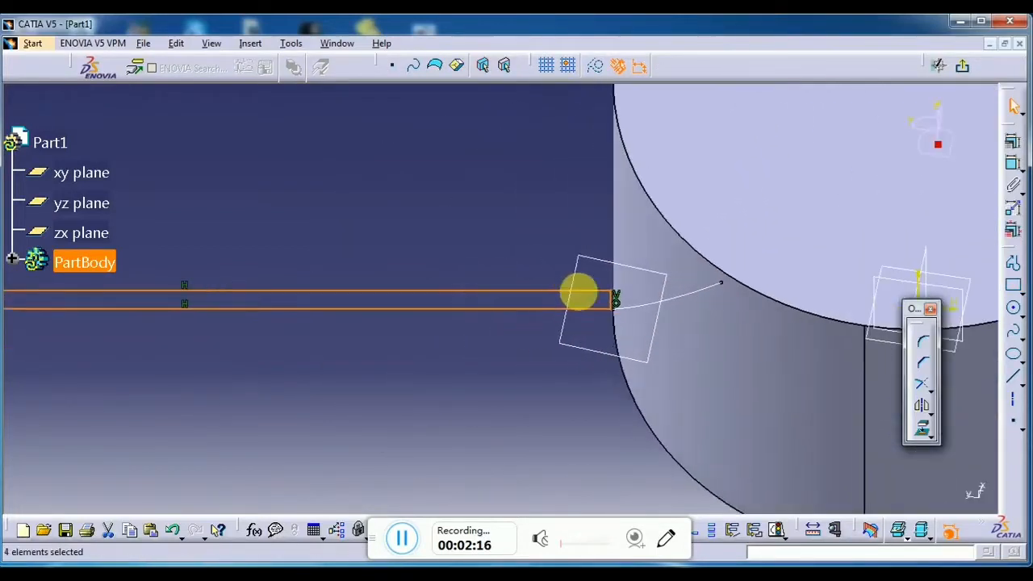
Make the long rectangle thinner, constrain its inner end coincident with the helix's lower end point, and leave the sketch.
{"action": "left_click_drag", "start_coordinate": [596, 291], "coordinate": [595, 299]}
{"action": "left_click", "coordinate": [509, 221]}
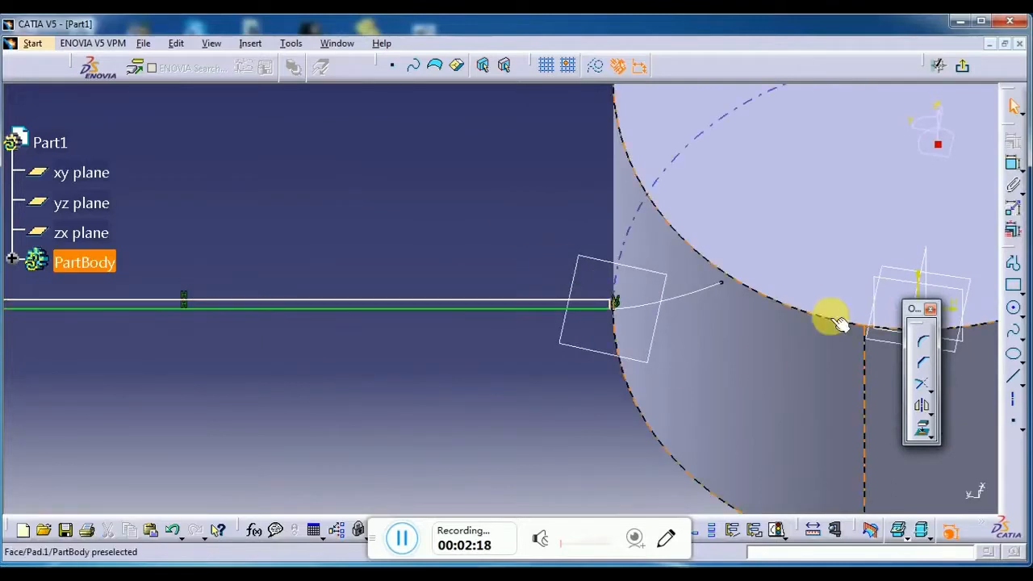
{"action": "left_click", "coordinate": [1013, 164]}
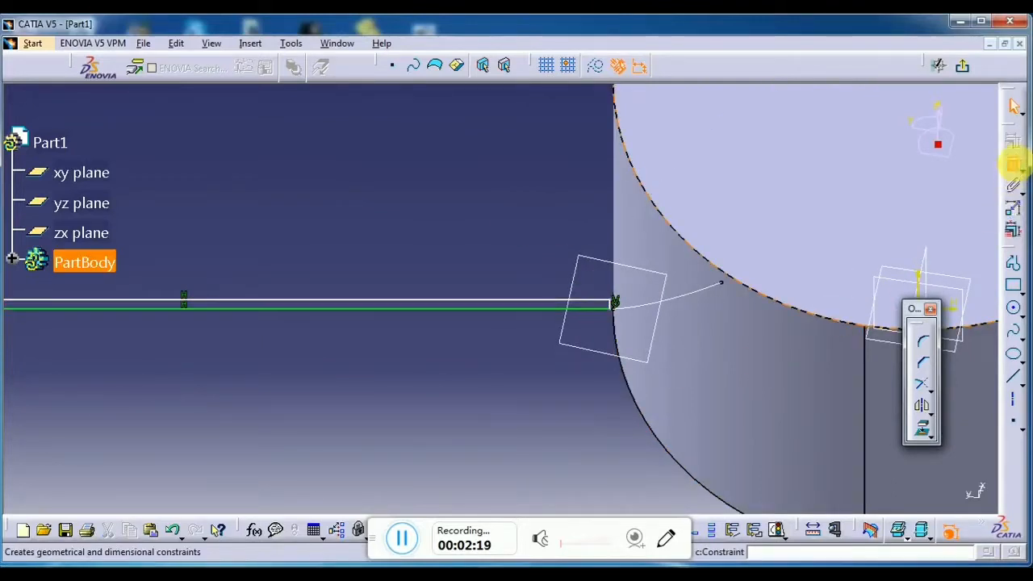
{"action": "left_click", "coordinate": [612, 314]}
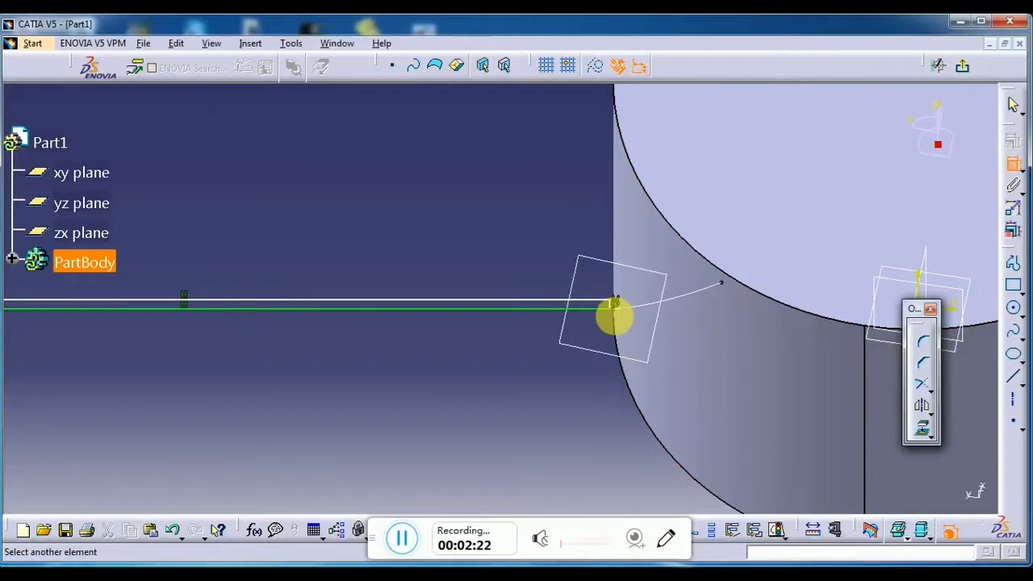
{"action": "mouse_move", "coordinate": [610, 311]}
{"action": "middle_mouse_down"}
{"action": "mouse_move", "coordinate": [654, 219]}
{"action": "mouse_move", "coordinate": [742, 337]}
{"action": "middle_mouse_up"}
{"action": "left_click", "coordinate": [767, 325]}
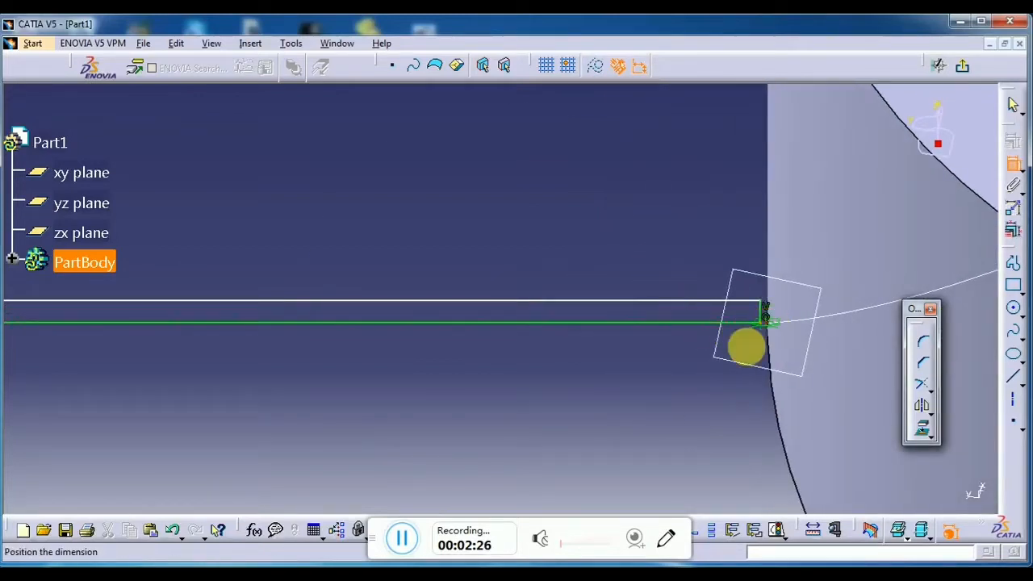
{"action": "right_click", "coordinate": [697, 374]}
{"action": "left_click", "coordinate": [728, 487]}
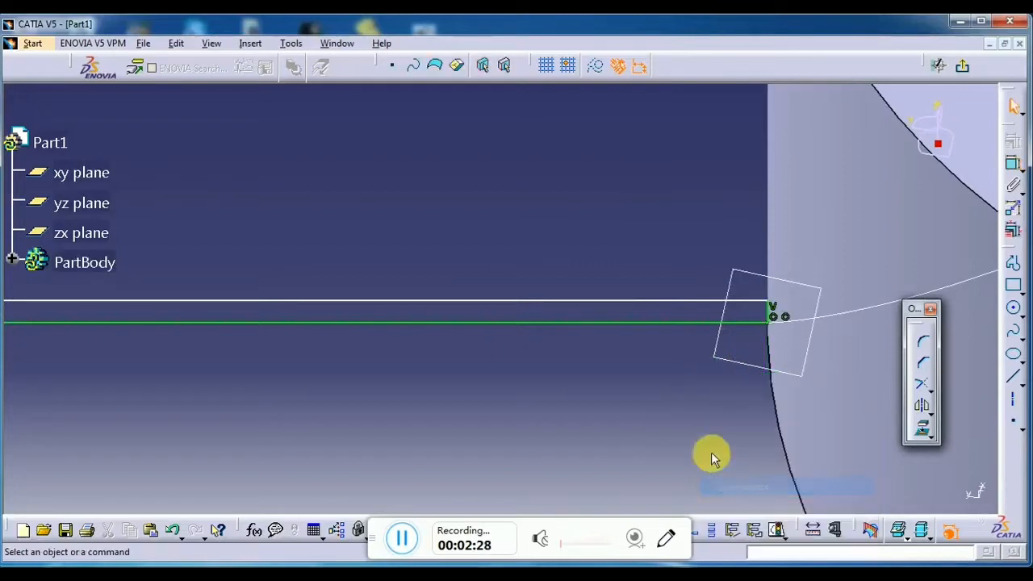
{"action": "middle_click_drag", "start_coordinate": [682, 405], "coordinate": [627, 477]}
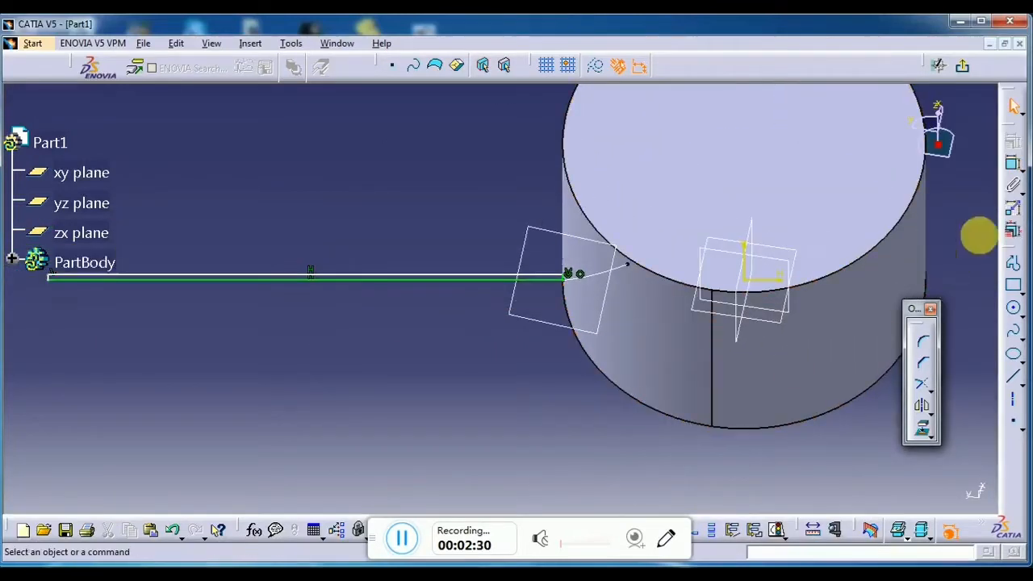
{"action": "left_click", "coordinate": [962, 67]}
Start a rib with the thin rectangle sketch as profile and the helix as its center curve.
{"action": "middle_click_drag", "start_coordinate": [417, 357], "coordinate": [416, 408]}
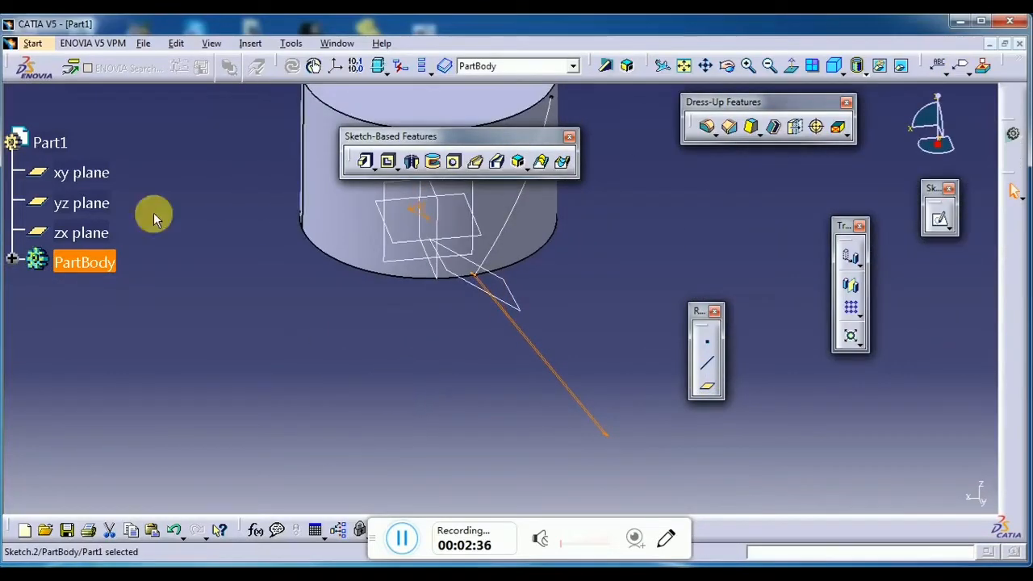
{"action": "mouse_move", "coordinate": [460, 429]}
{"action": "middle_mouse_down"}
{"action": "mouse_move", "coordinate": [476, 376]}
{"action": "mouse_move", "coordinate": [489, 373]}
{"action": "mouse_move", "coordinate": [488, 391]}
{"action": "middle_mouse_up"}
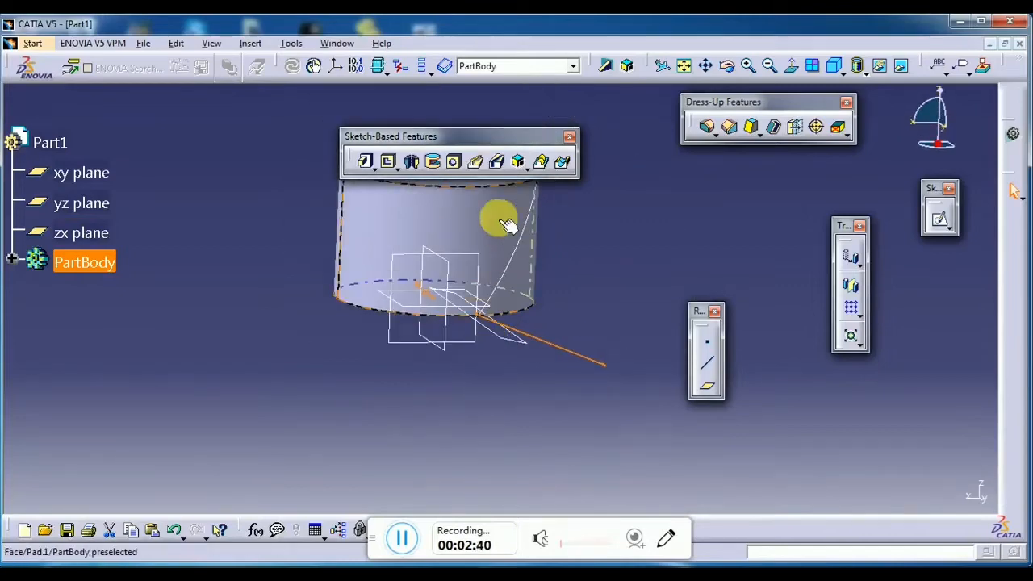
{"action": "left_click", "coordinate": [476, 162]}
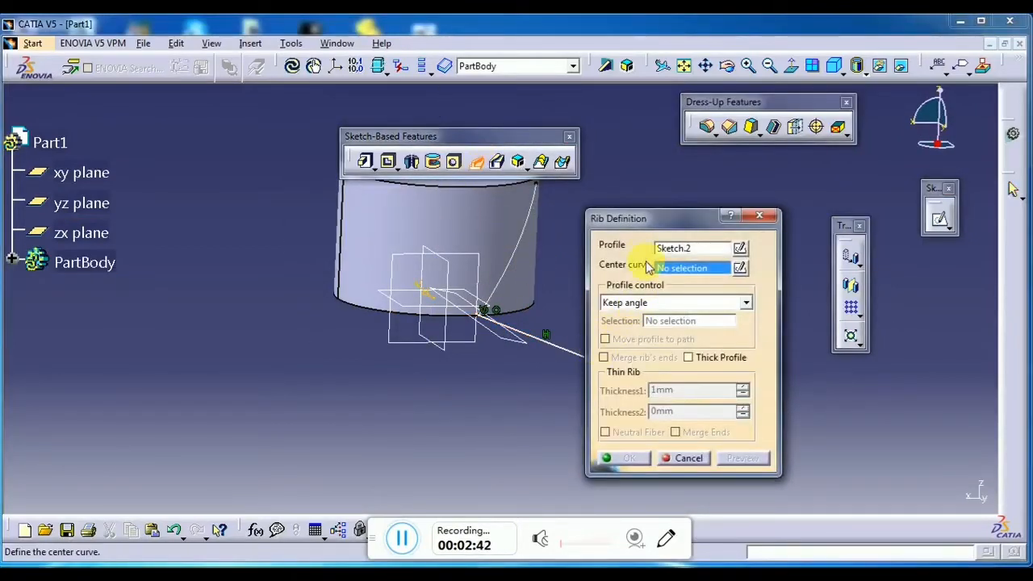
{"action": "left_click", "coordinate": [520, 240]}
{"action": "middle_click_drag", "start_coordinate": [525, 341], "coordinate": [405, 373]}
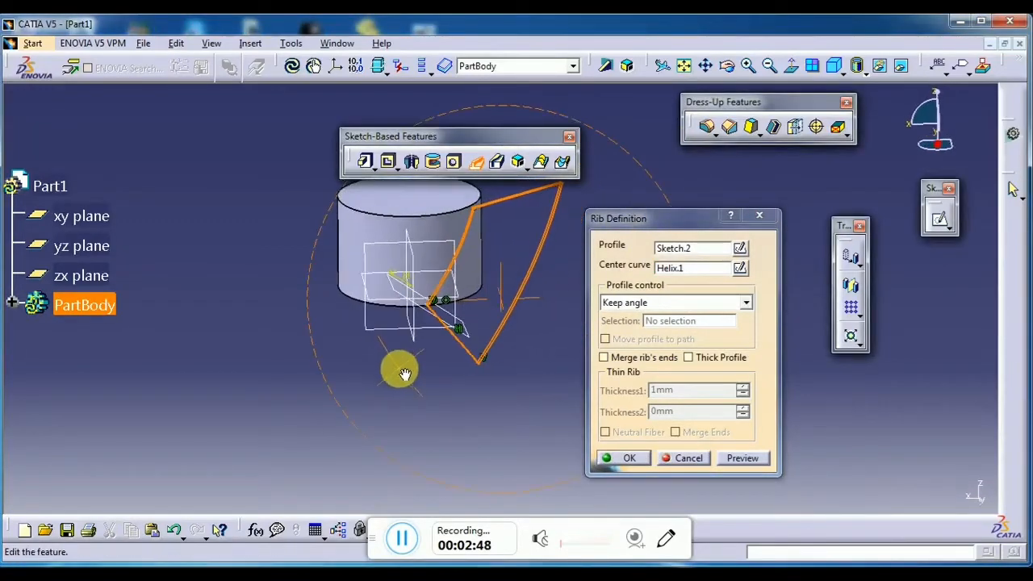
Set the rib's profile control to Reference surface using the hub's cylindrical side face, preview it, and create the blade.
{"action": "left_click", "coordinate": [660, 302]}
{"action": "left_click", "coordinate": [655, 340]}
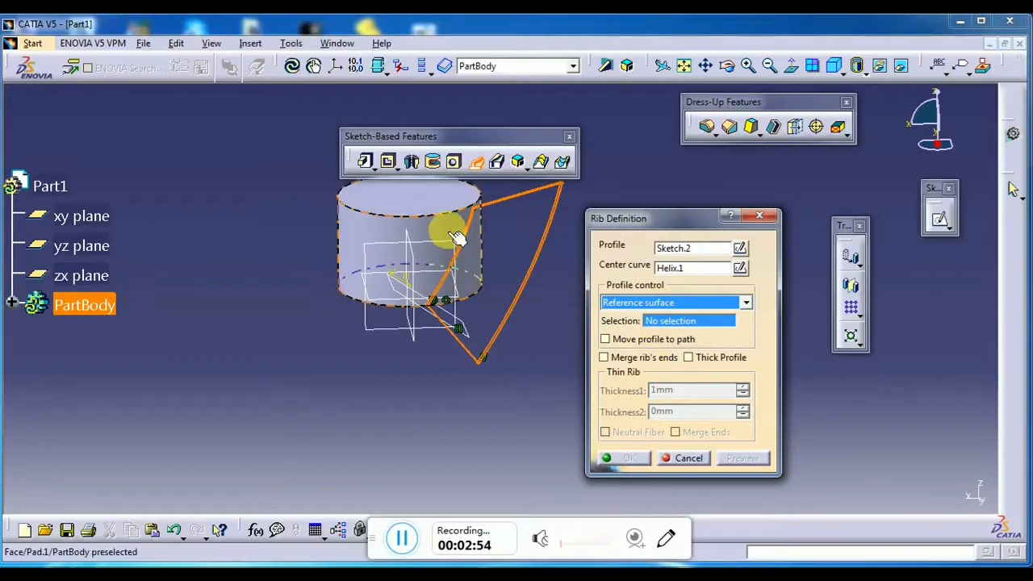
{"action": "left_click", "coordinate": [455, 270]}
{"action": "middle_click_drag", "start_coordinate": [455, 308], "coordinate": [451, 350], "text": "ctrl"}
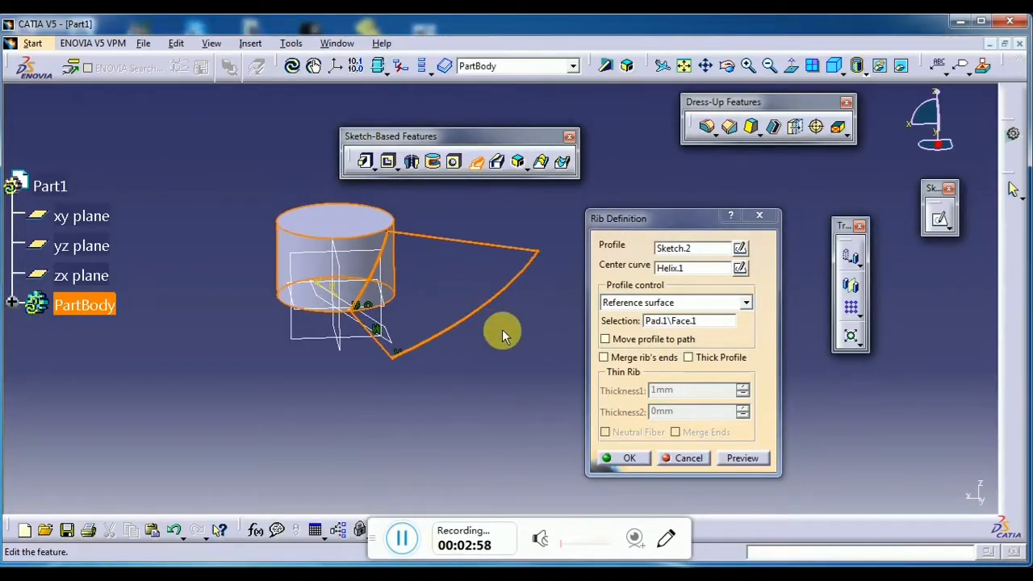
{"action": "left_click", "coordinate": [756, 463]}
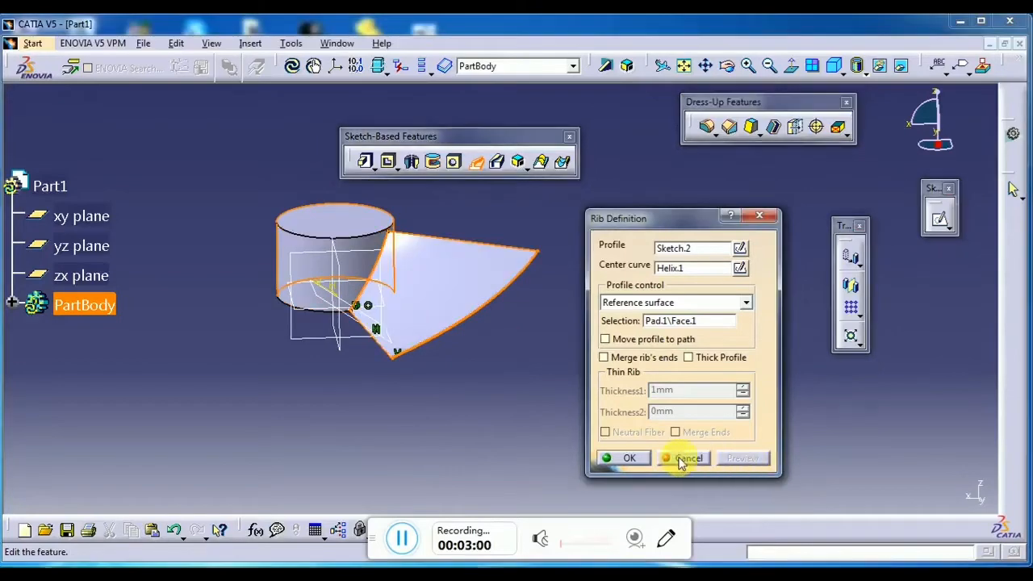
{"action": "left_click", "coordinate": [629, 458]}
{"action": "mouse_move", "coordinate": [490, 399]}
{"action": "middle_mouse_down"}
{"action": "mouse_move", "coordinate": [489, 249]}
{"action": "mouse_move", "coordinate": [500, 391]}
{"action": "mouse_move", "coordinate": [495, 380]}
{"action": "middle_mouse_up"}
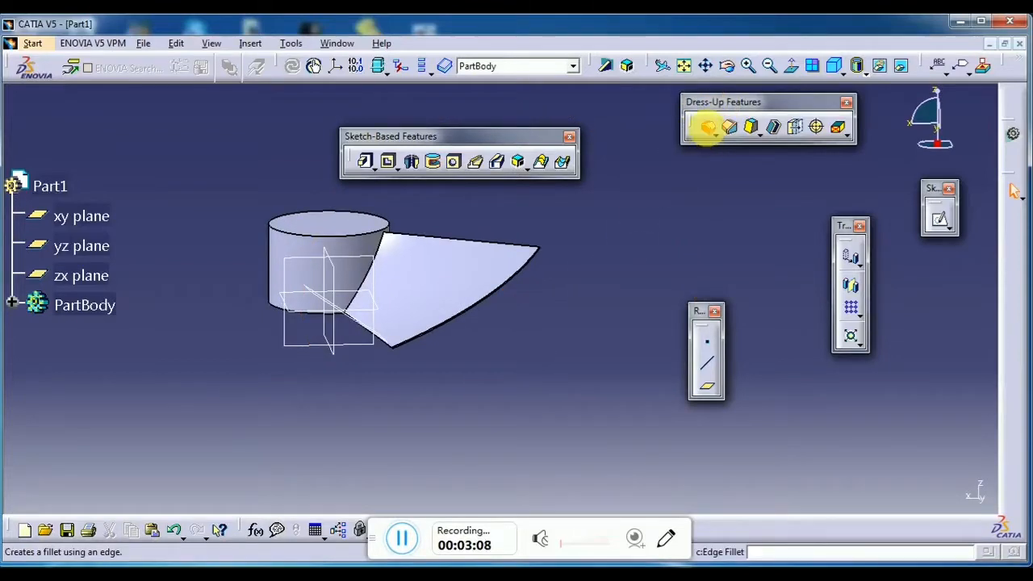
Start an Edge Fillet and select the short thickness edges at the blade's two outer corners.
{"action": "left_click", "coordinate": [707, 127]}
{"action": "middle_click_drag", "start_coordinate": [422, 380], "coordinate": [480, 318]}
{"action": "scroll", "coordinate": [371, 420], "scroll_direction": "up", "scroll_amount": 1}
{"action": "middle_click_drag", "start_coordinate": [371, 421], "coordinate": [568, 284]}
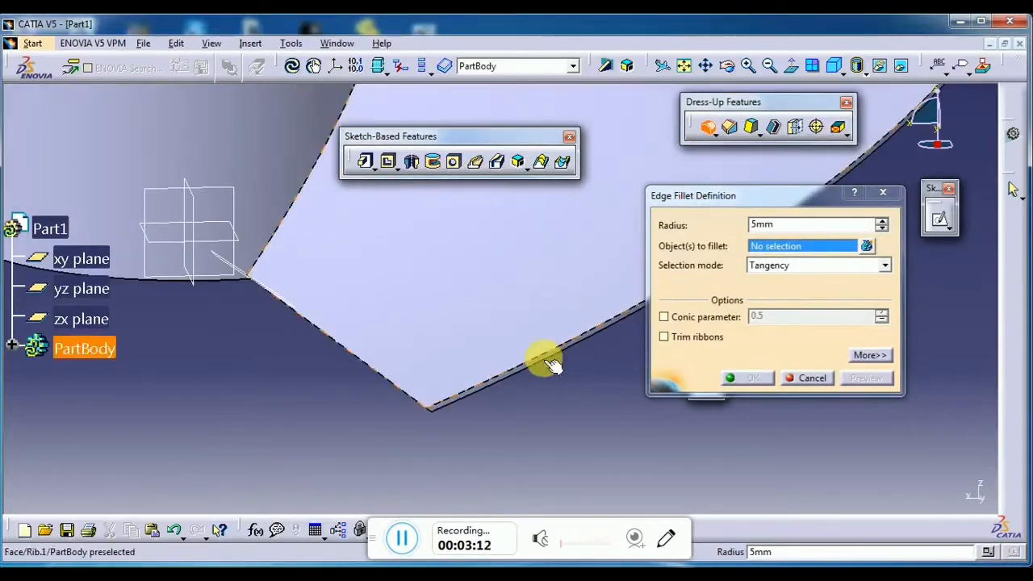
{"action": "middle_click_drag", "start_coordinate": [551, 365], "coordinate": [449, 364]}
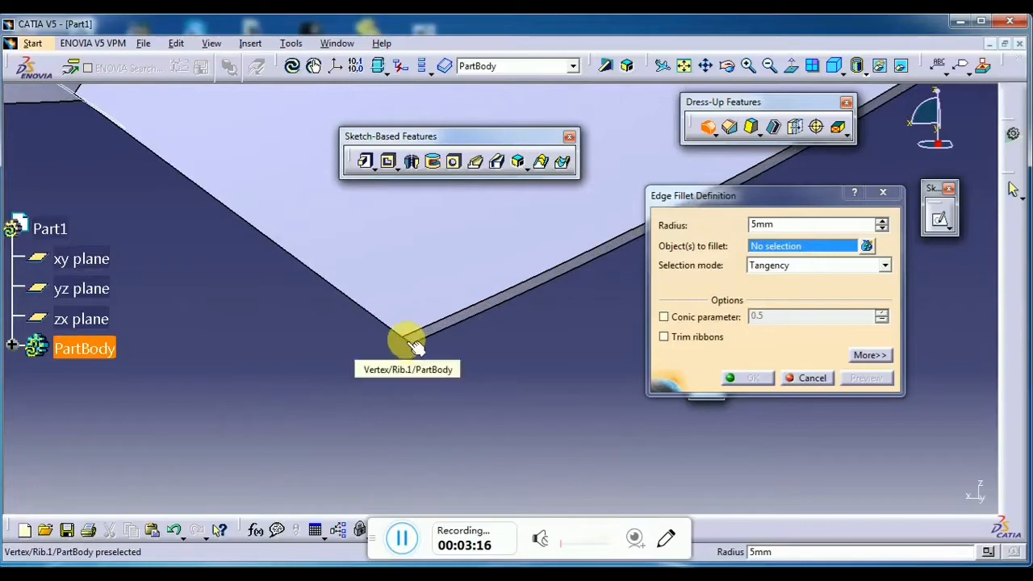
{"action": "middle_click_drag", "start_coordinate": [406, 346], "coordinate": [444, 440]}
{"action": "left_click", "coordinate": [427, 237]}
{"action": "middle_click_drag", "start_coordinate": [560, 354], "coordinate": [417, 232]}
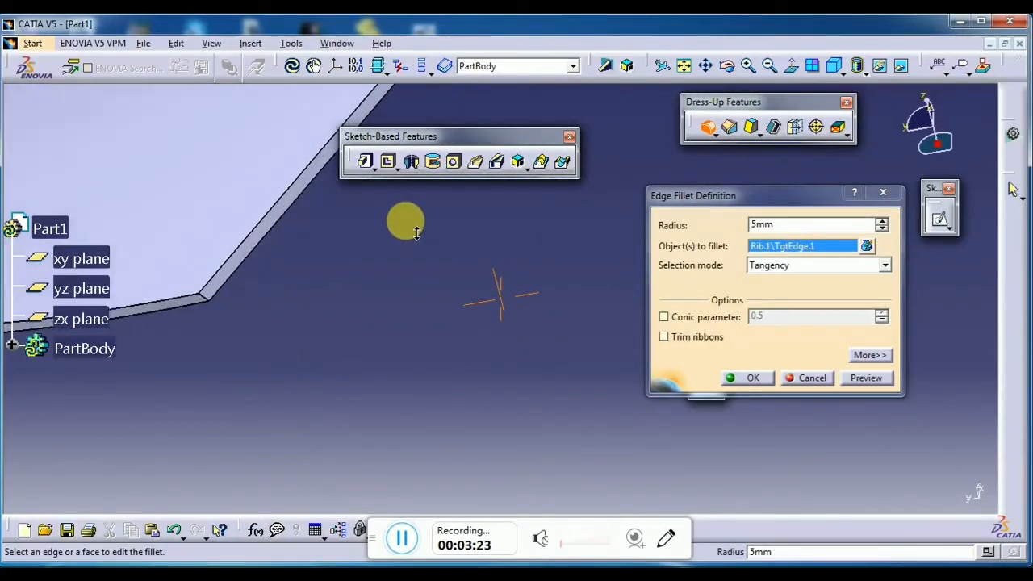
{"action": "left_click", "coordinate": [211, 302]}
{"action": "middle_click_drag", "start_coordinate": [247, 336], "coordinate": [584, 430]}
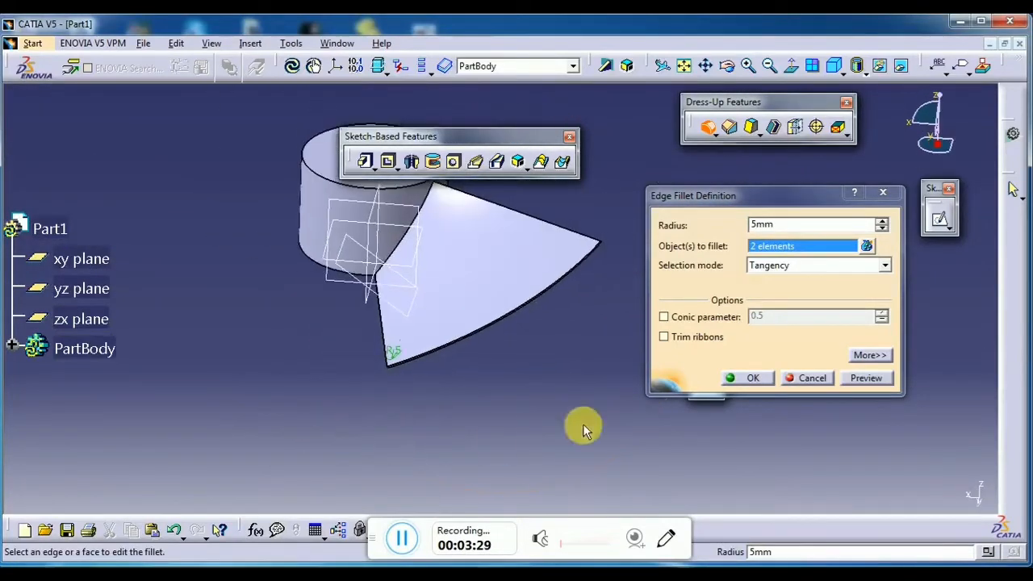
Set the fillet radius to 17 mm, preview it, and create the rounded outer blade corners.
{"action": "left_click", "coordinate": [869, 384]}
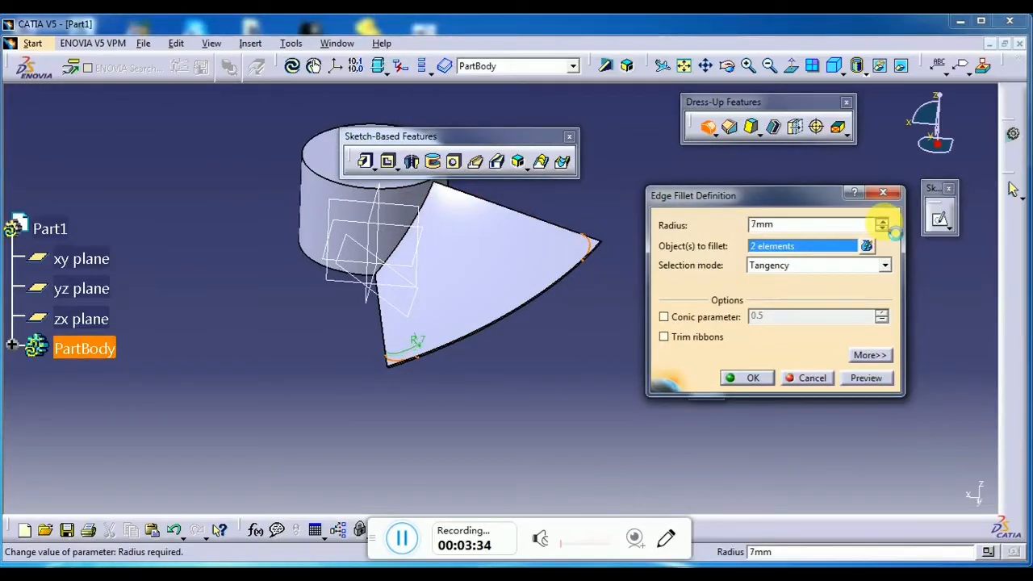
{"action": "left_click", "coordinate": [882, 221]}
{"action": "left_click", "coordinate": [861, 379]}
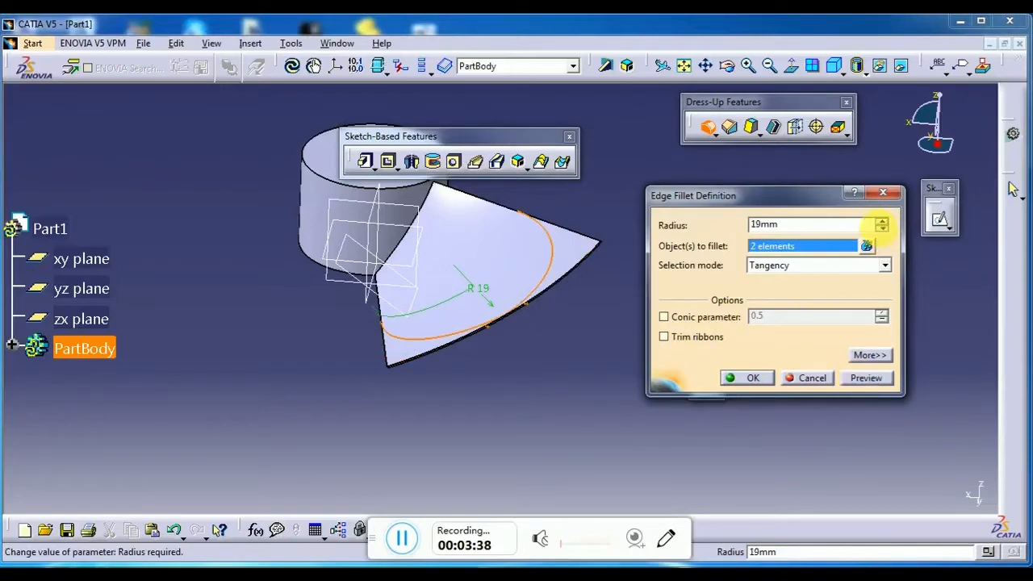
{"action": "left_click", "coordinate": [868, 378]}
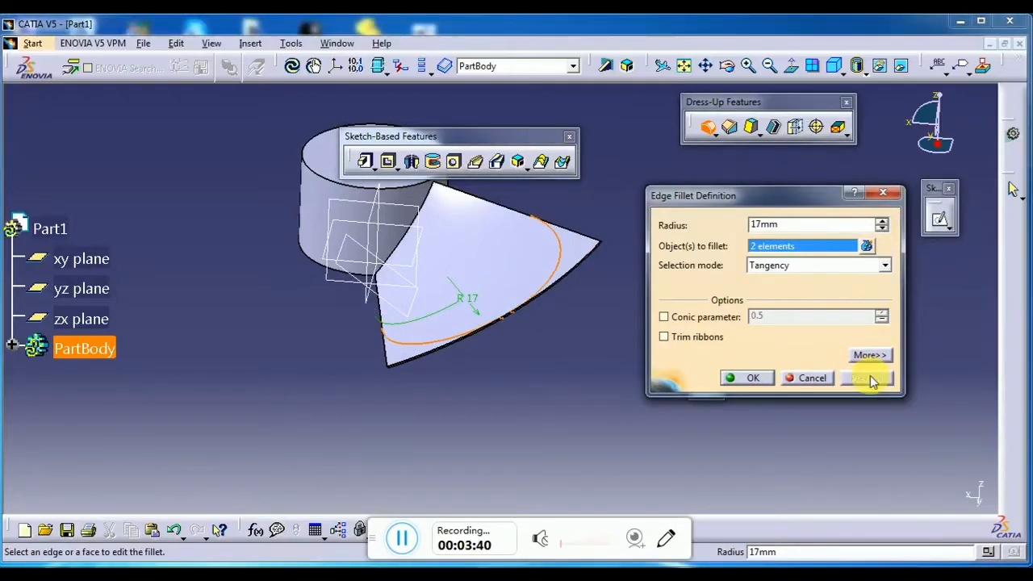
{"action": "left_click", "coordinate": [754, 378]}
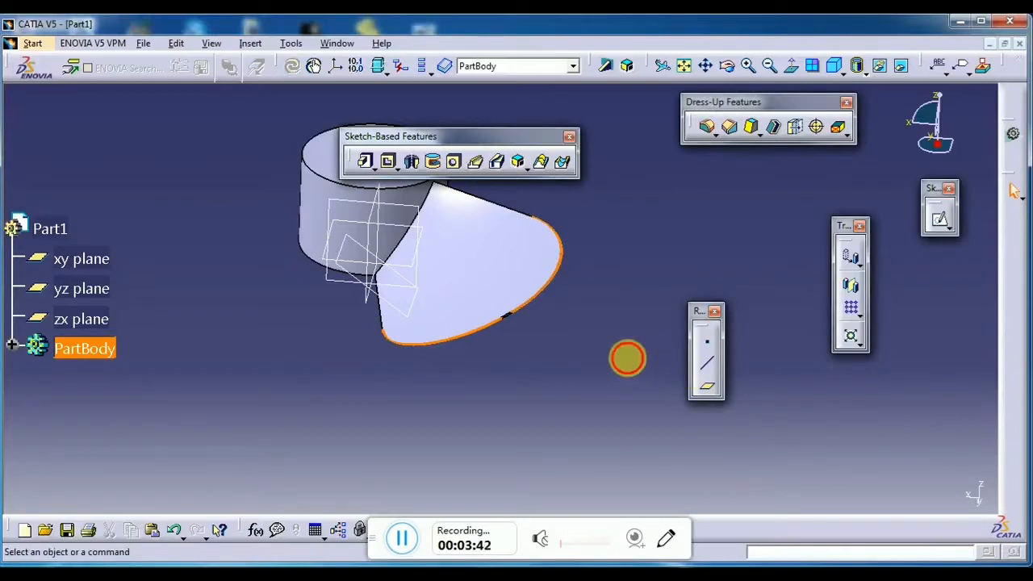
{"action": "mouse_move", "coordinate": [484, 394]}
{"action": "middle_mouse_down"}
{"action": "mouse_move", "coordinate": [540, 262]}
{"action": "mouse_move", "coordinate": [524, 299]}
{"action": "mouse_move", "coordinate": [489, 291]}
{"action": "mouse_move", "coordinate": [459, 207]}
{"action": "mouse_move", "coordinate": [477, 337]}
{"action": "mouse_move", "coordinate": [500, 371]}
{"action": "mouse_move", "coordinate": [484, 378]}
{"action": "middle_mouse_up"}
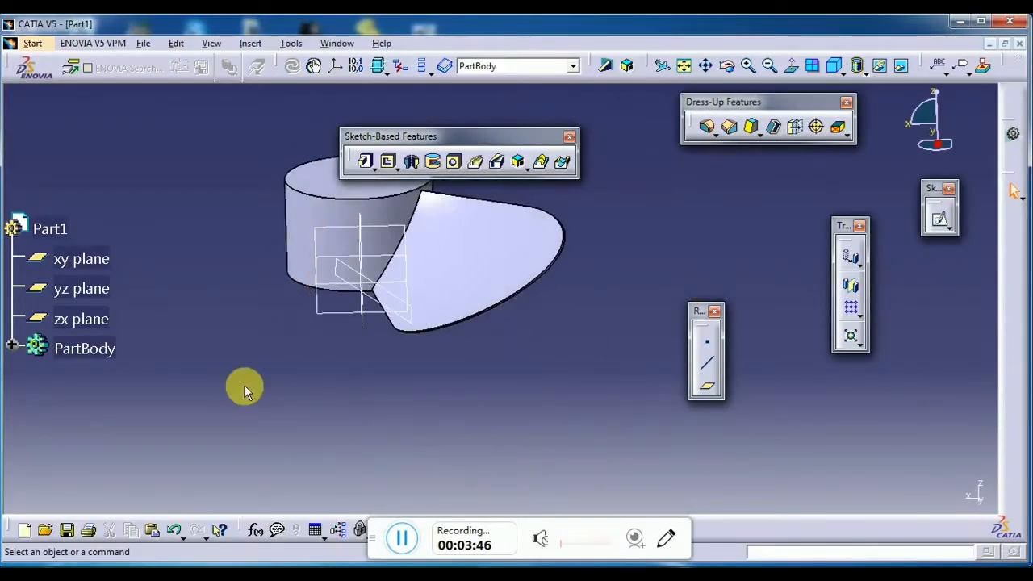
Select the blade's edge fillet in the expanded part body and start a Circular Pattern of the current solid.
{"action": "left_click", "coordinate": [14, 346]}
{"action": "scroll", "coordinate": [166, 364], "scroll_direction": "down", "scroll_amount": 3}
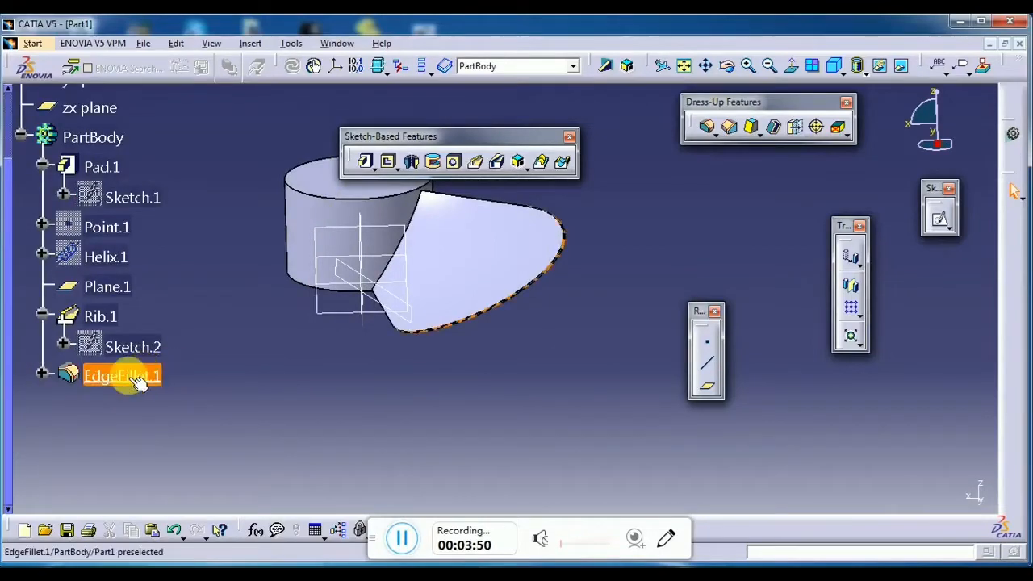
{"action": "left_click", "coordinate": [137, 383]}
{"action": "middle_click_drag", "start_coordinate": [367, 369], "coordinate": [574, 428]}
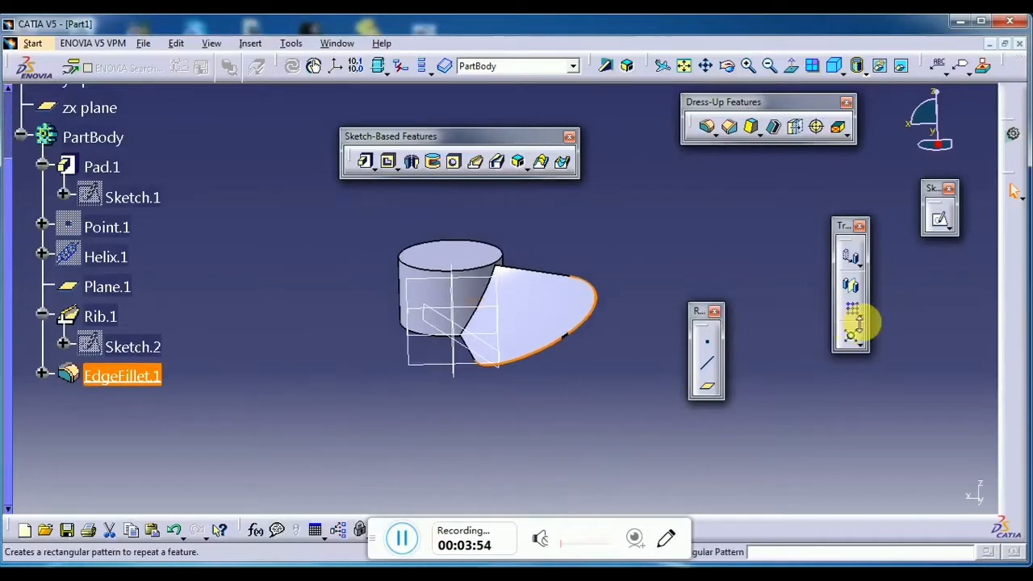
{"action": "left_click", "coordinate": [852, 325]}
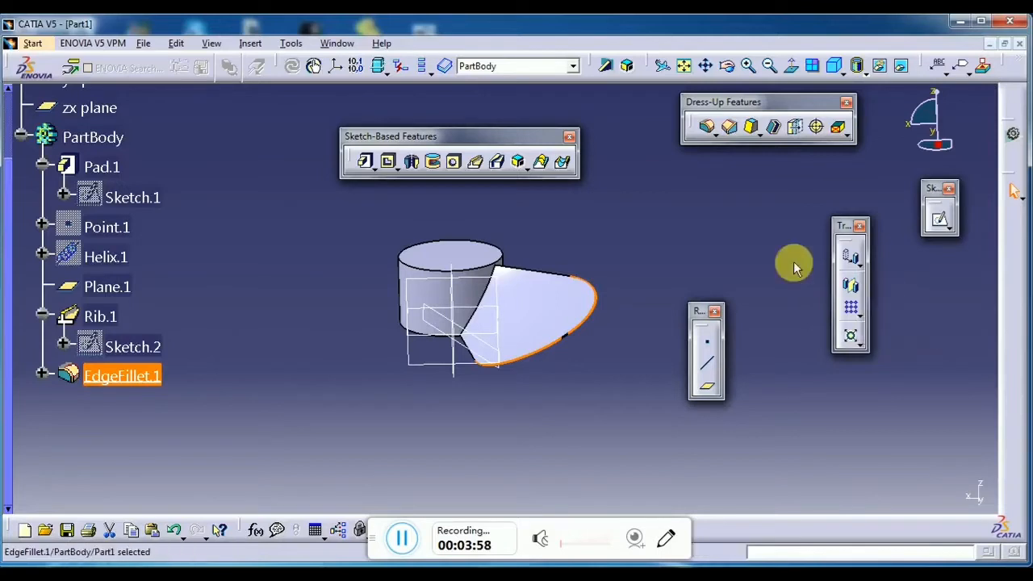
{"action": "left_click", "coordinate": [244, 44]}
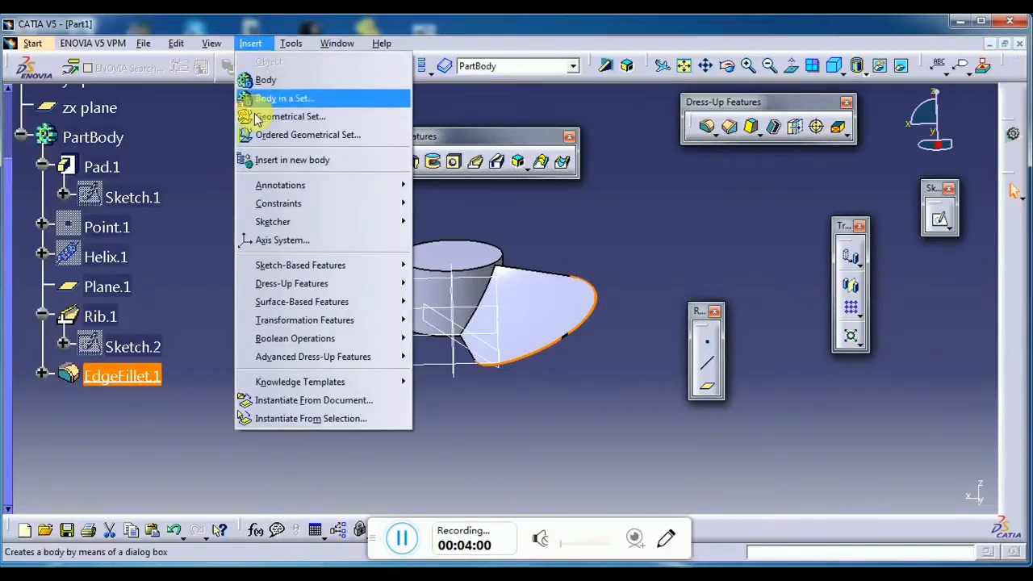
{"action": "mouse_move", "coordinate": [304, 326]}
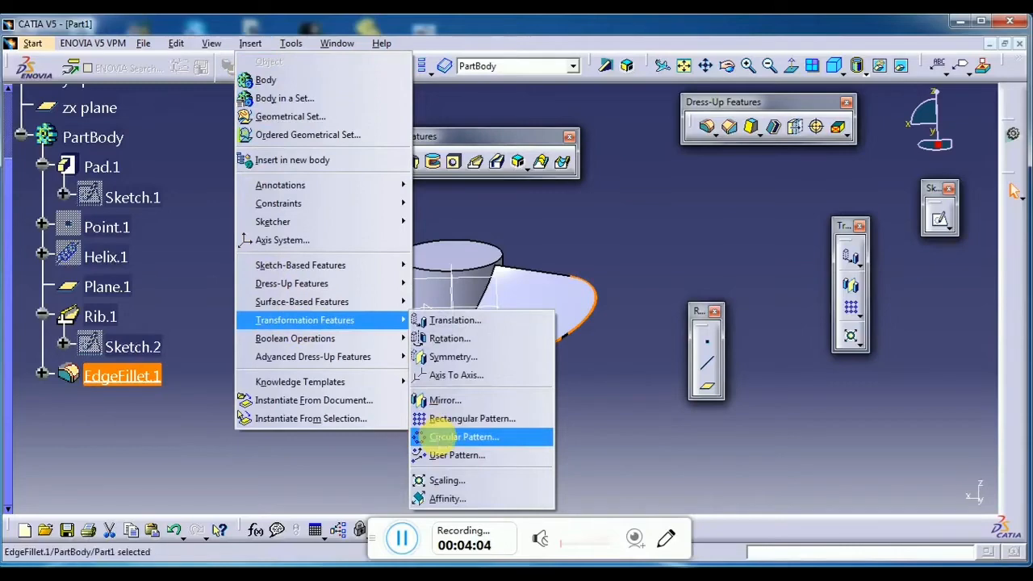
{"action": "left_click", "coordinate": [457, 436]}
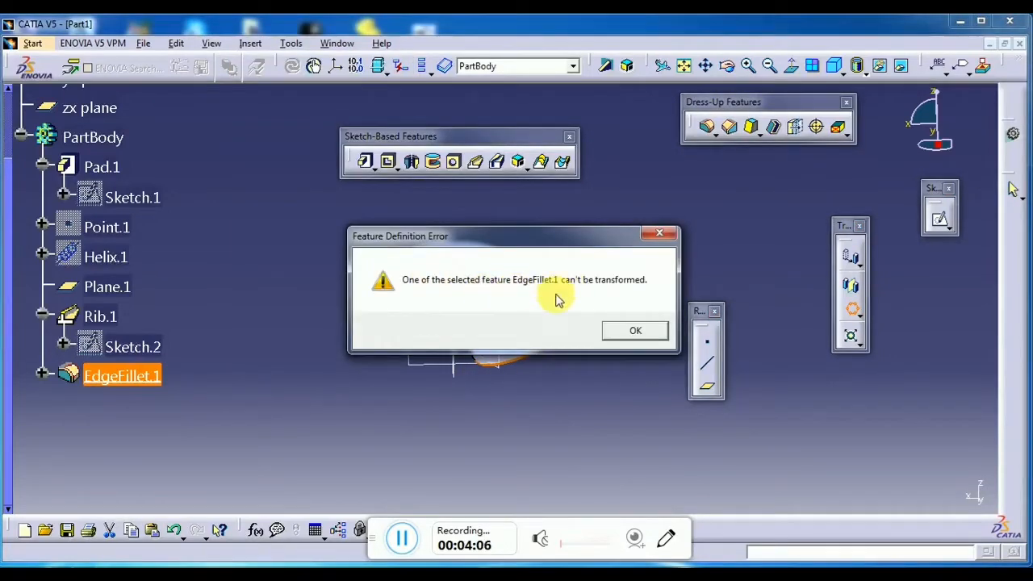
{"action": "left_click", "coordinate": [635, 332]}
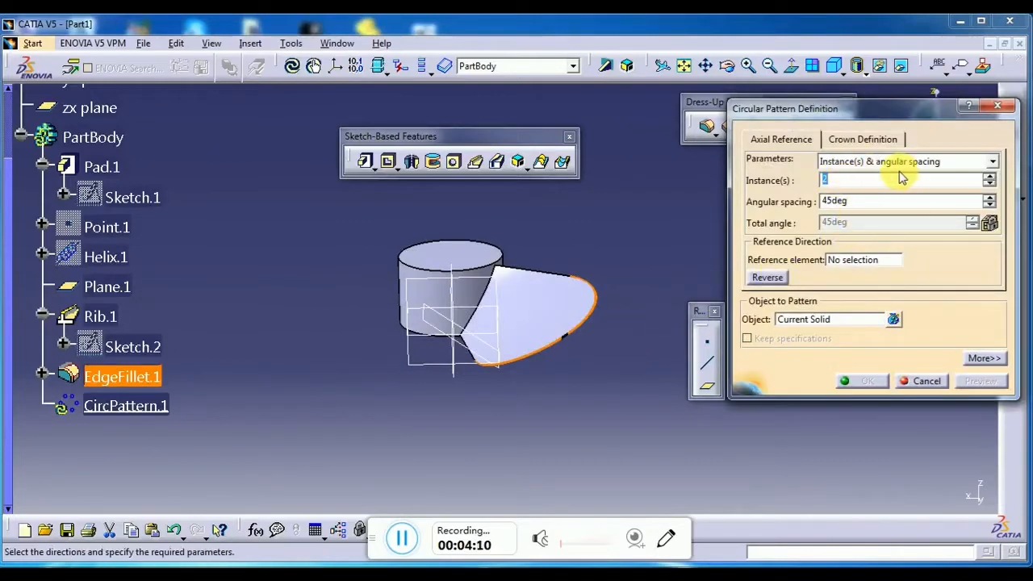
Set the circular pattern's parameters to Complete crown and use the hub's top face as the reference element.
{"action": "left_click", "coordinate": [899, 167]}
{"action": "left_click", "coordinate": [892, 209]}
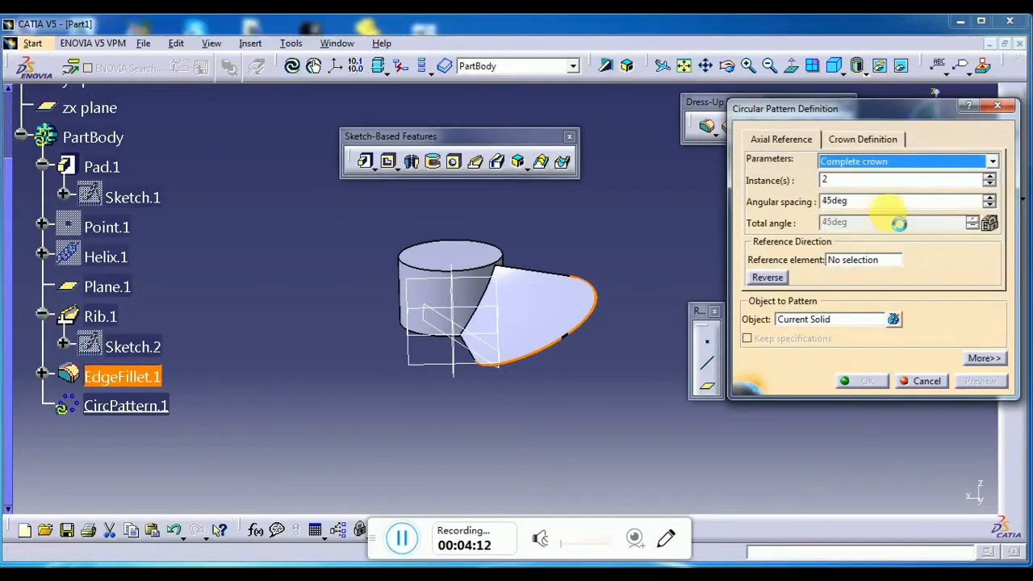
{"action": "left_click", "coordinate": [855, 262]}
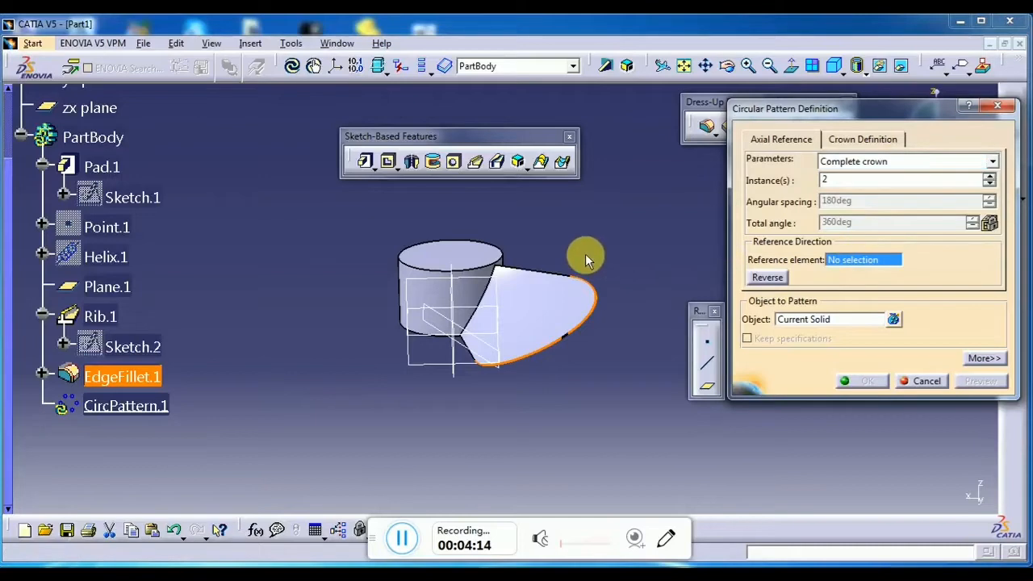
{"action": "middle_click_drag", "start_coordinate": [585, 253], "coordinate": [484, 246]}
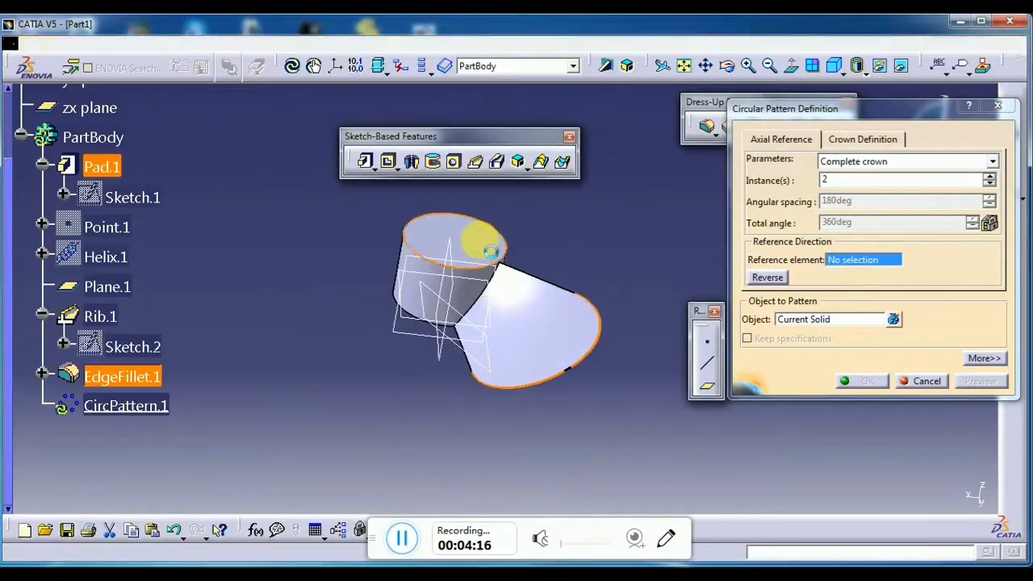
{"action": "left_click", "coordinate": [490, 251]}
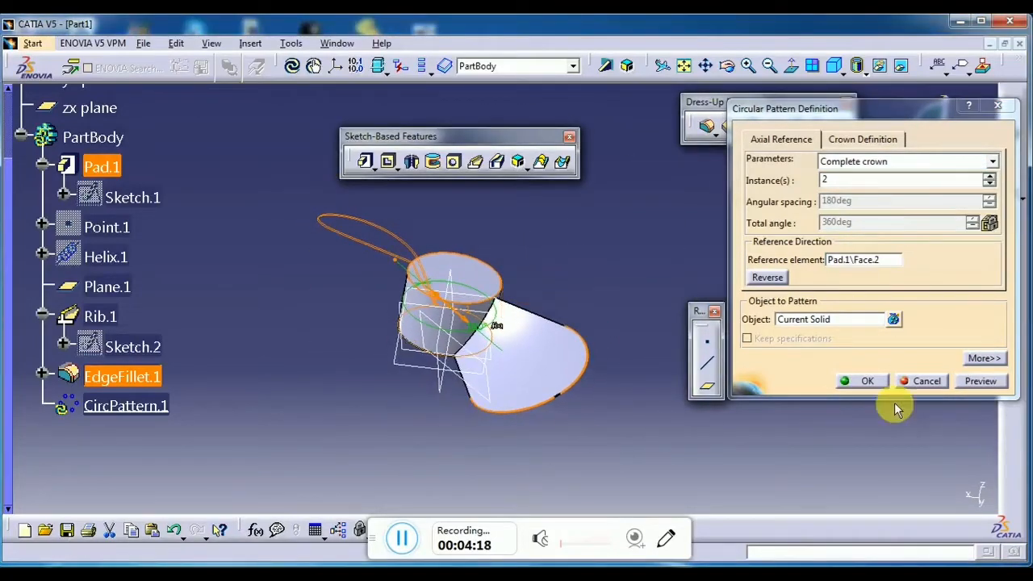
Set the circular pattern to 3 instances, preview it, and create the evenly spaced blades.
{"action": "left_click", "coordinate": [989, 176]}
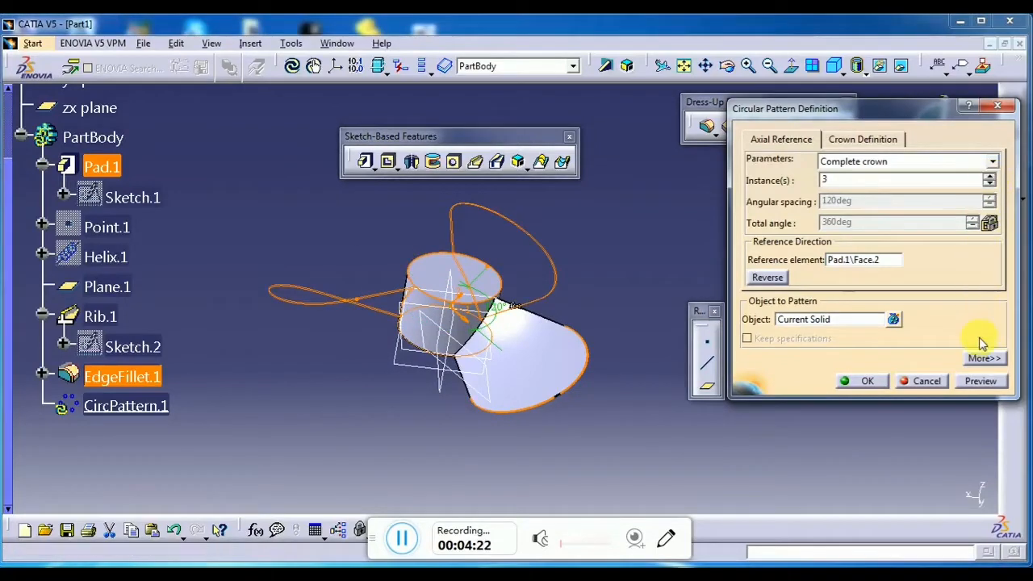
{"action": "left_click", "coordinate": [983, 382]}
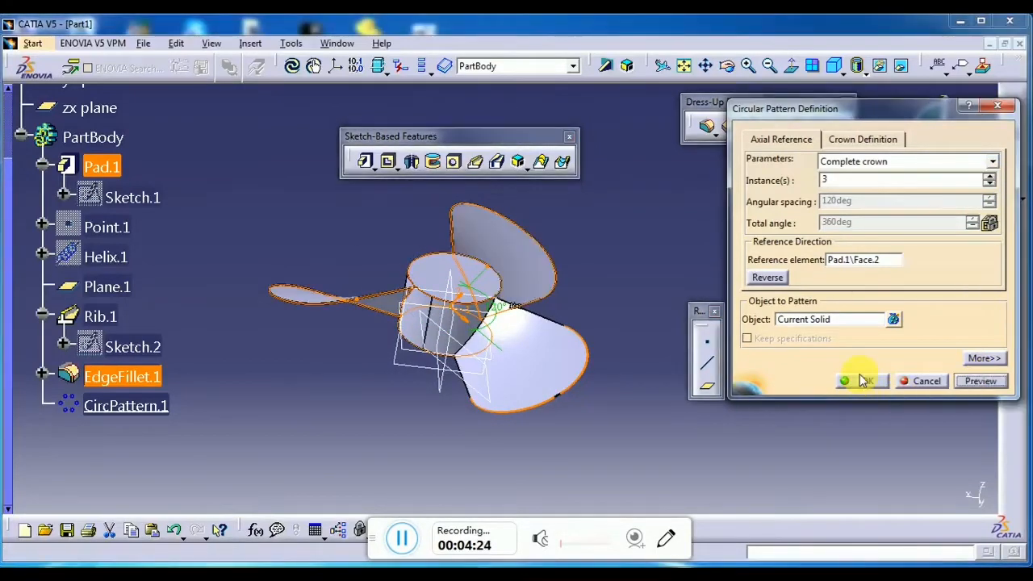
{"action": "left_click", "coordinate": [862, 381]}
Open a new sketch on the vertical zx plane through the hub's centre.
{"action": "middle_click_drag", "start_coordinate": [461, 215], "coordinate": [438, 202]}
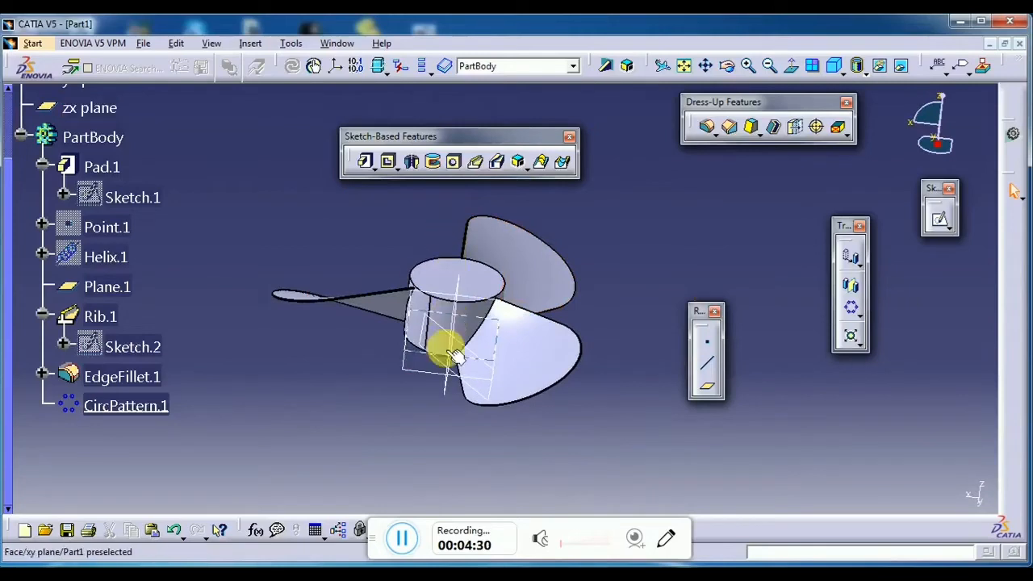
{"action": "middle_click_drag", "start_coordinate": [481, 438], "coordinate": [486, 406]}
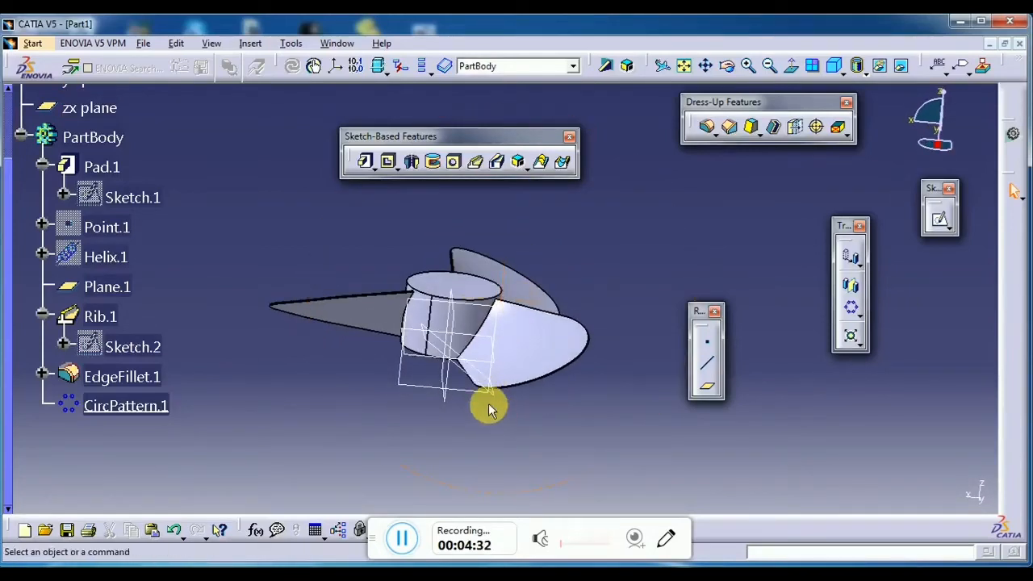
{"action": "left_click", "coordinate": [501, 311]}
{"action": "left_click", "coordinate": [938, 219]}
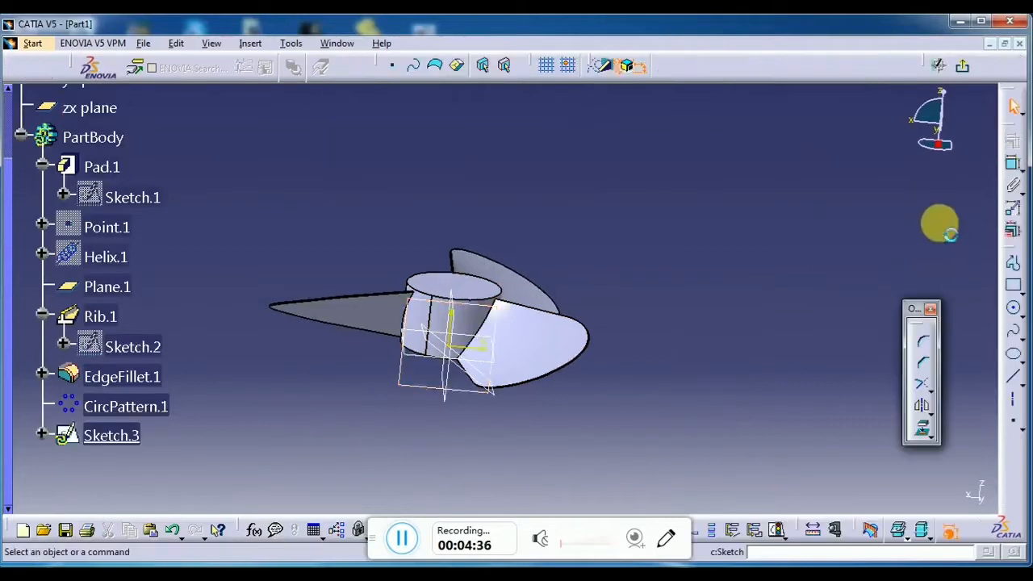
{"action": "mouse_move", "coordinate": [602, 365]}
{"action": "middle_mouse_down"}
{"action": "mouse_move", "coordinate": [534, 369]}
{"action": "mouse_move", "coordinate": [561, 347]}
{"action": "mouse_move", "coordinate": [640, 352]}
{"action": "mouse_move", "coordinate": [576, 376]}
{"action": "mouse_move", "coordinate": [629, 359]}
{"action": "middle_mouse_up"}
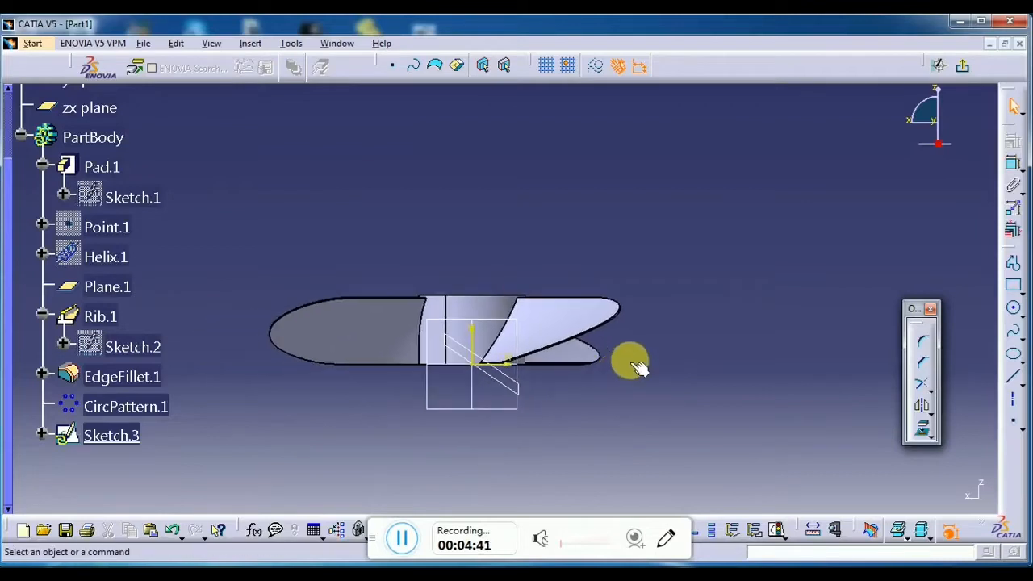
Sketch a three-point spline arching from above the hub to just beyond the blade tip, and exit the sketch.
{"action": "left_click", "coordinate": [1013, 338]}
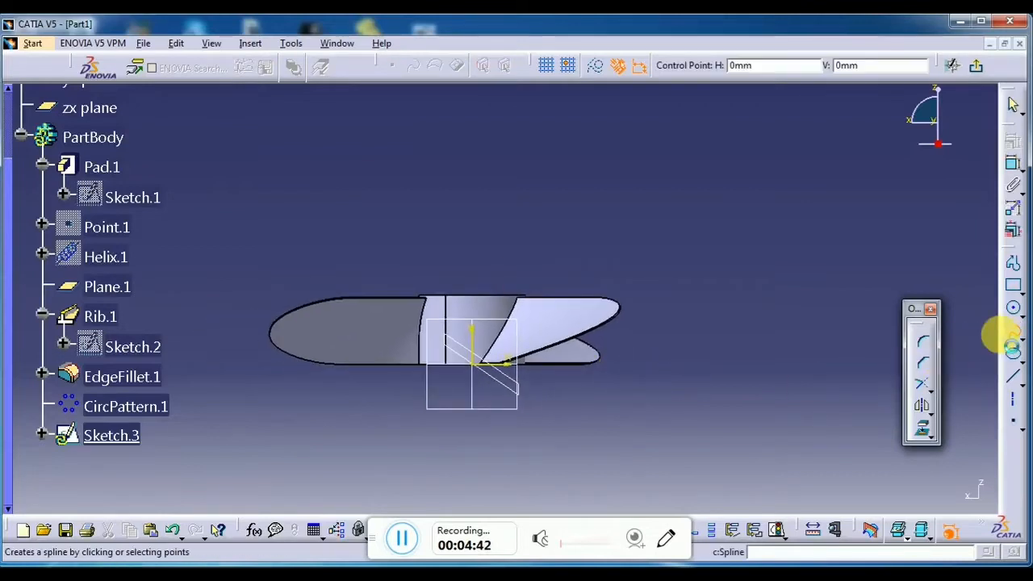
{"action": "left_click", "coordinate": [476, 261]}
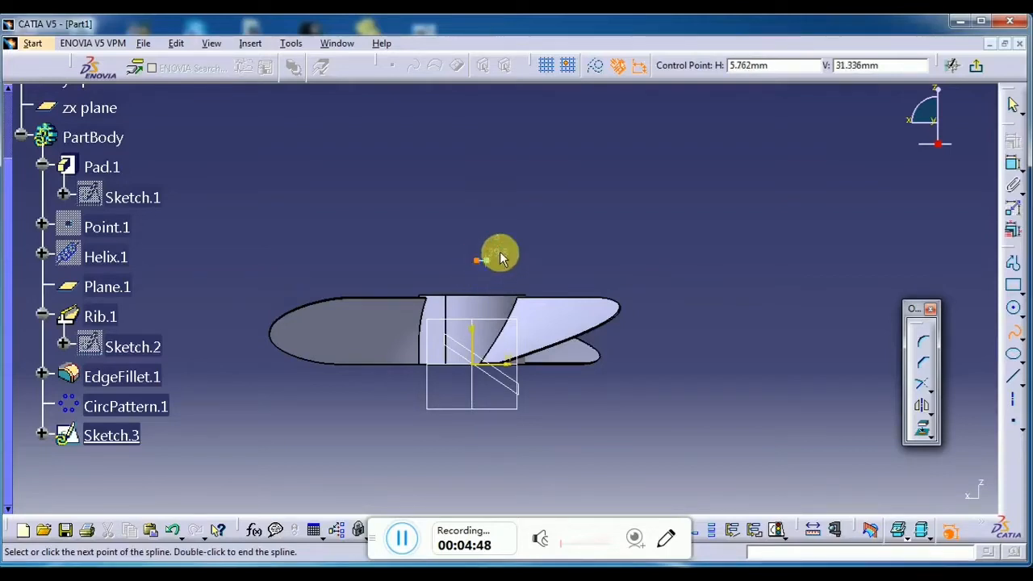
{"action": "left_click", "coordinate": [605, 240]}
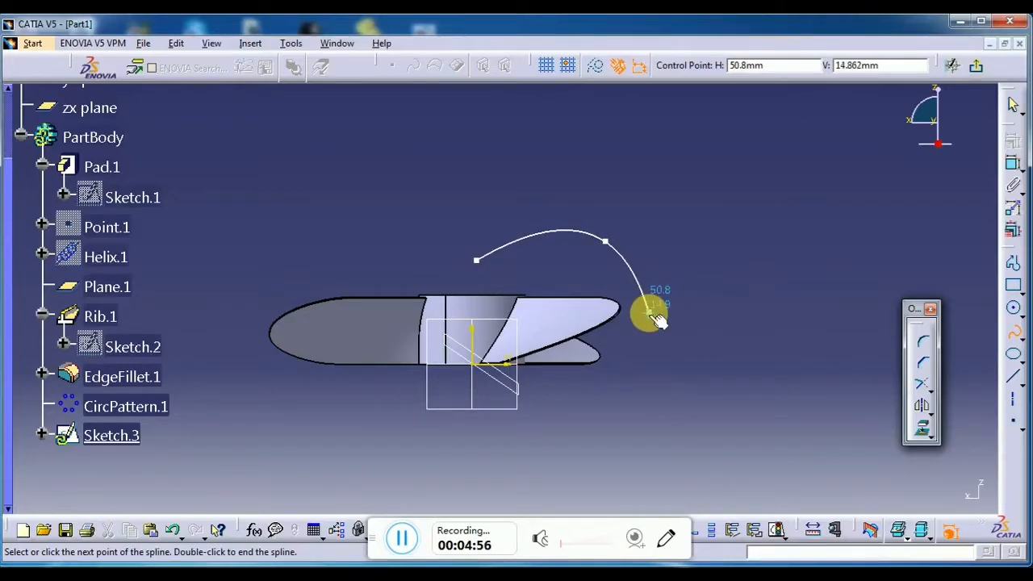
{"action": "left_click", "coordinate": [649, 313]}
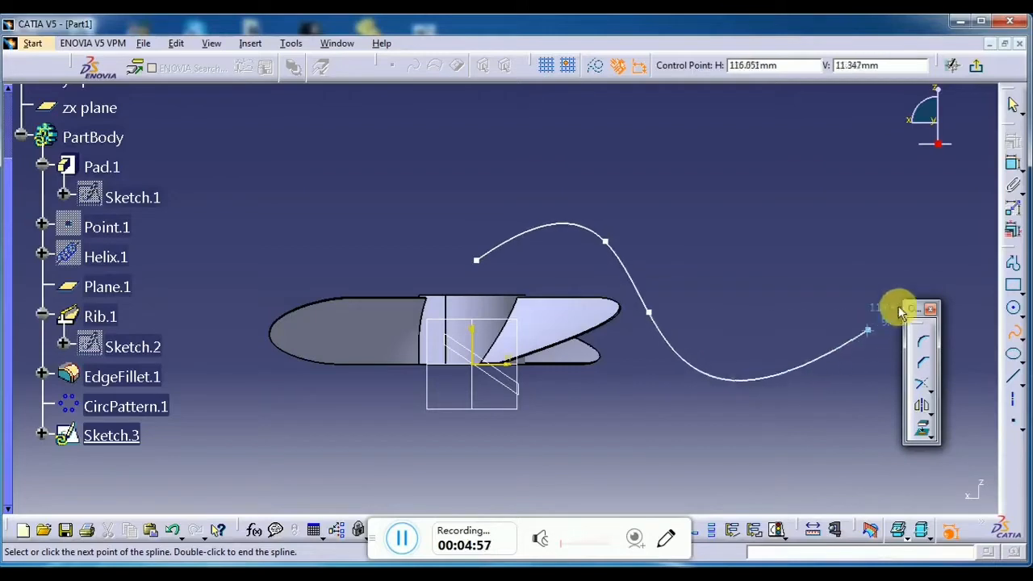
{"action": "left_click", "coordinate": [1012, 334]}
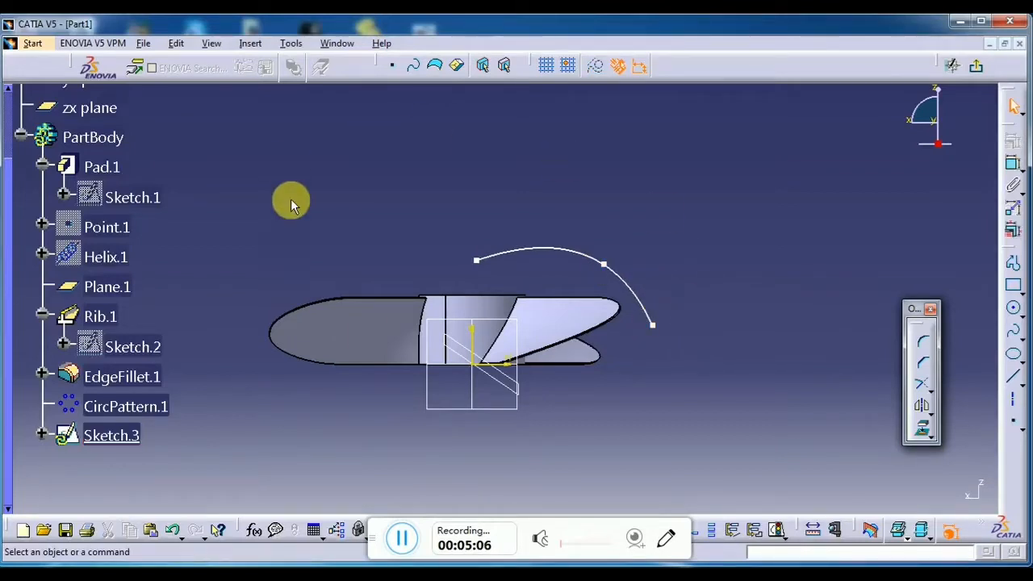
{"action": "left_click", "coordinate": [975, 65]}
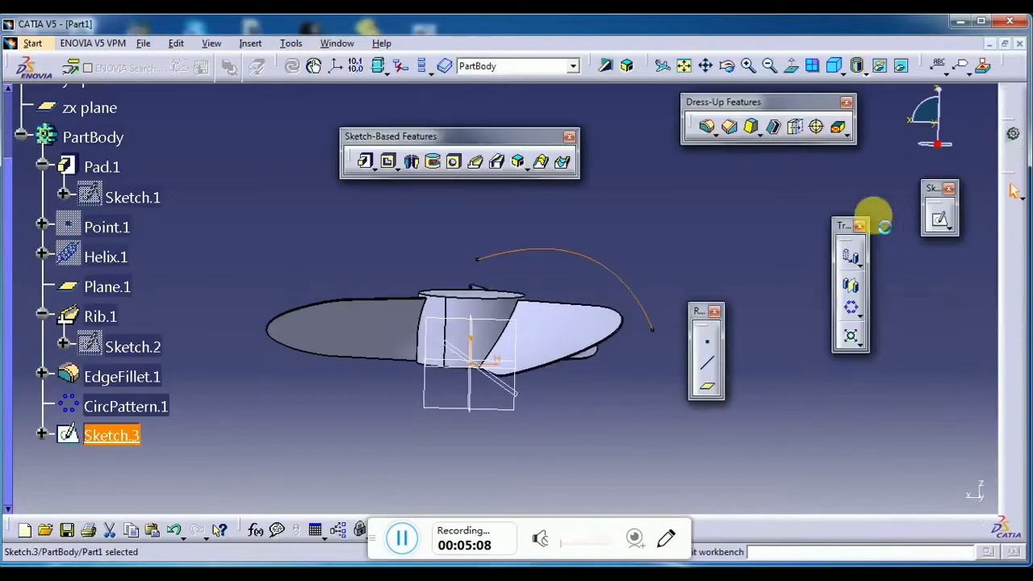
{"action": "left_click", "coordinate": [609, 432]}
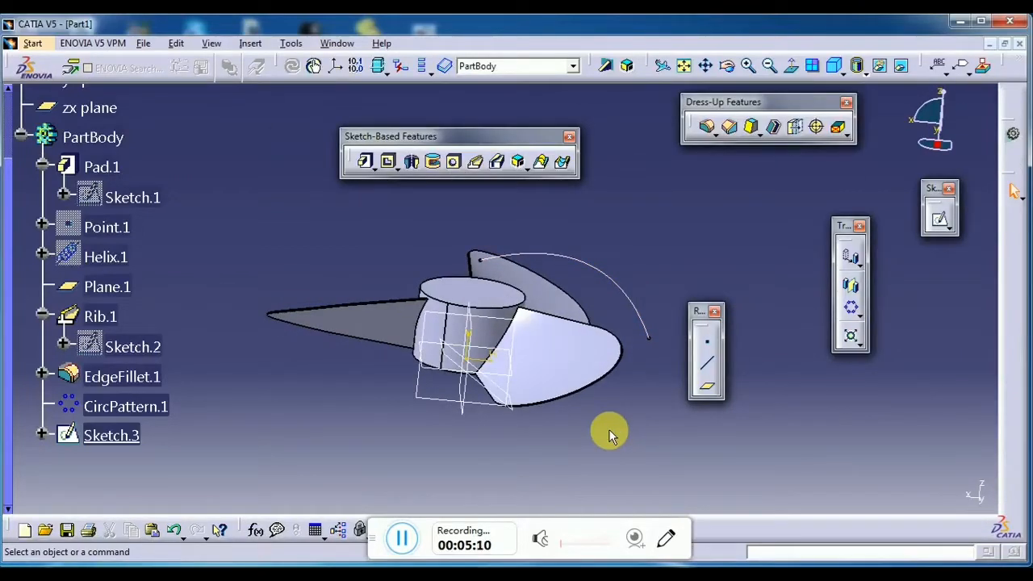
Create a reference plane normal to the spline at its outer end point.
{"action": "left_click", "coordinate": [709, 390]}
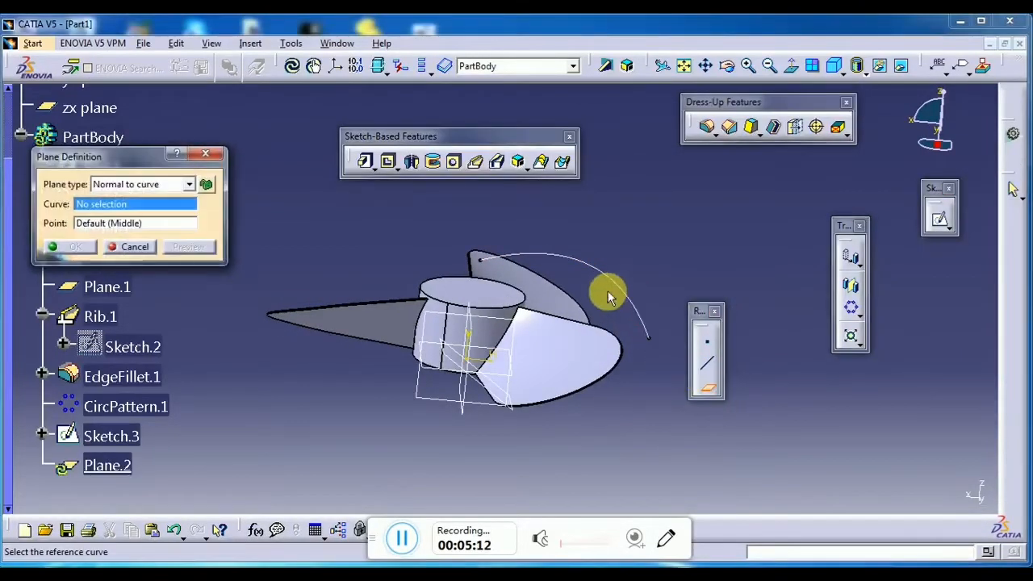
{"action": "left_click", "coordinate": [599, 272]}
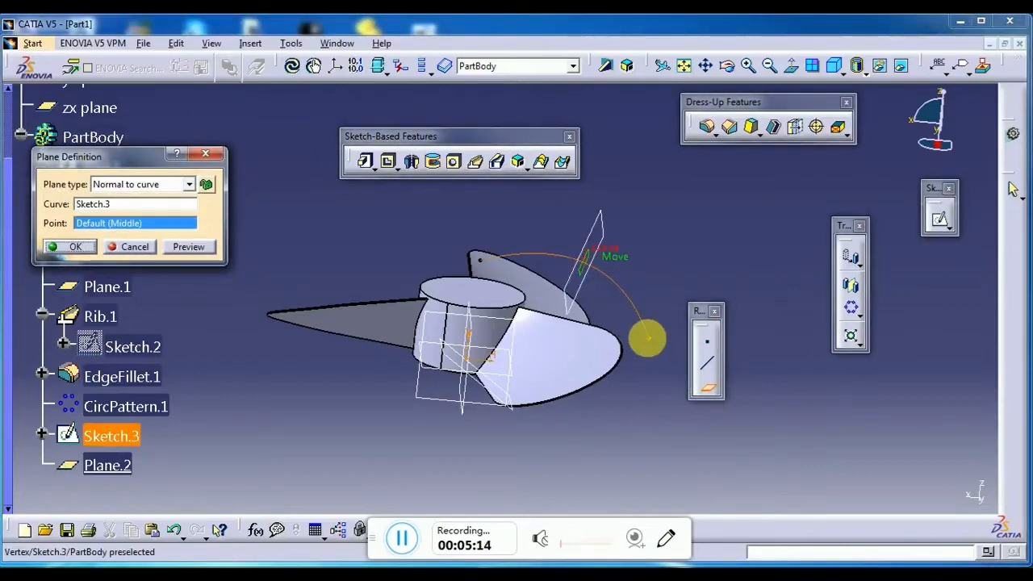
{"action": "left_click", "coordinate": [655, 362]}
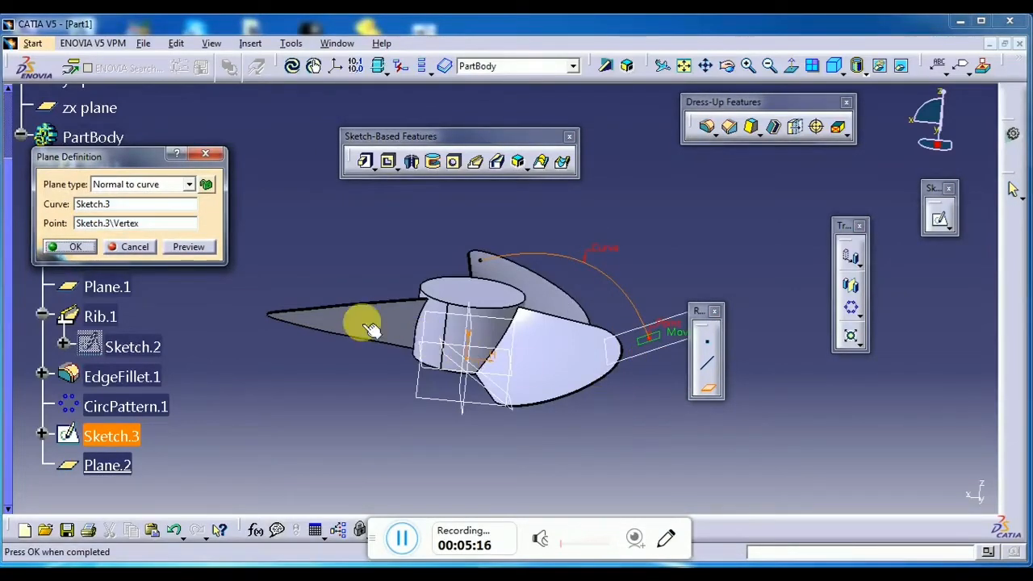
{"action": "left_click", "coordinate": [73, 246]}
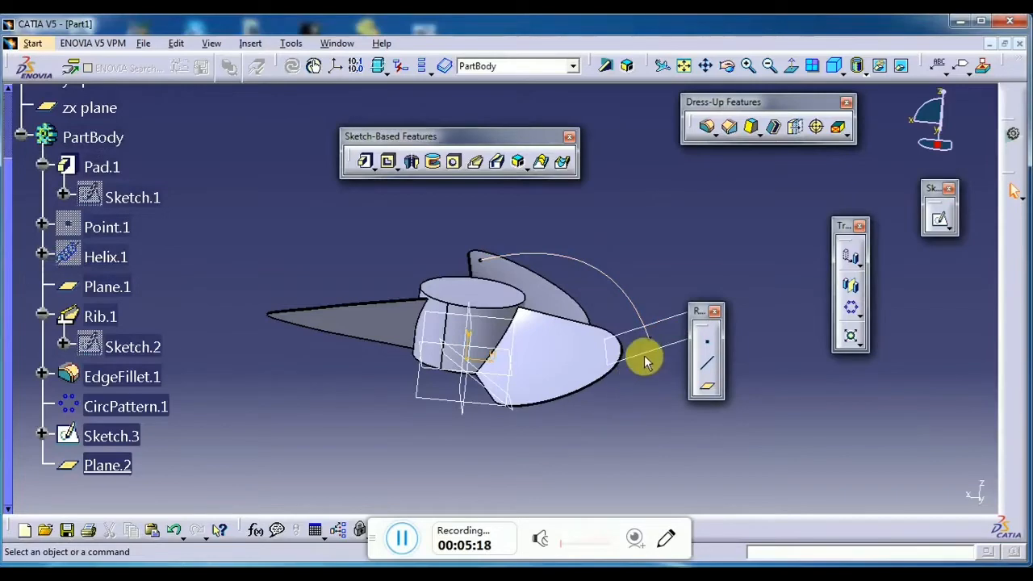
Open a sketch on the new plane at the spline's end and draw a circle about 2.4 mm in diameter beside the blades.
{"action": "left_click", "coordinate": [645, 358]}
{"action": "left_click", "coordinate": [939, 219]}
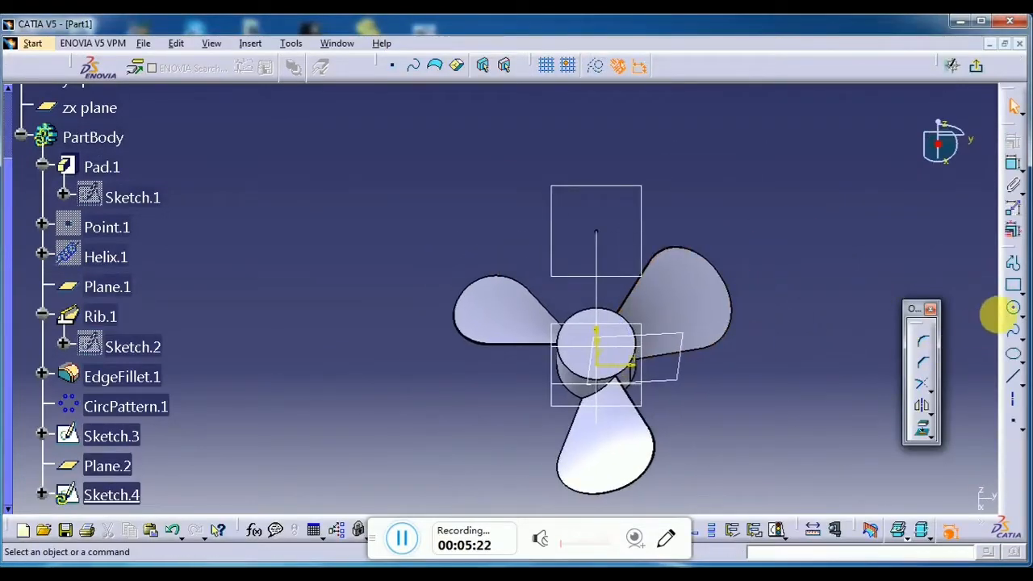
{"action": "left_click", "coordinate": [1012, 307]}
{"action": "left_click", "coordinate": [775, 228]}
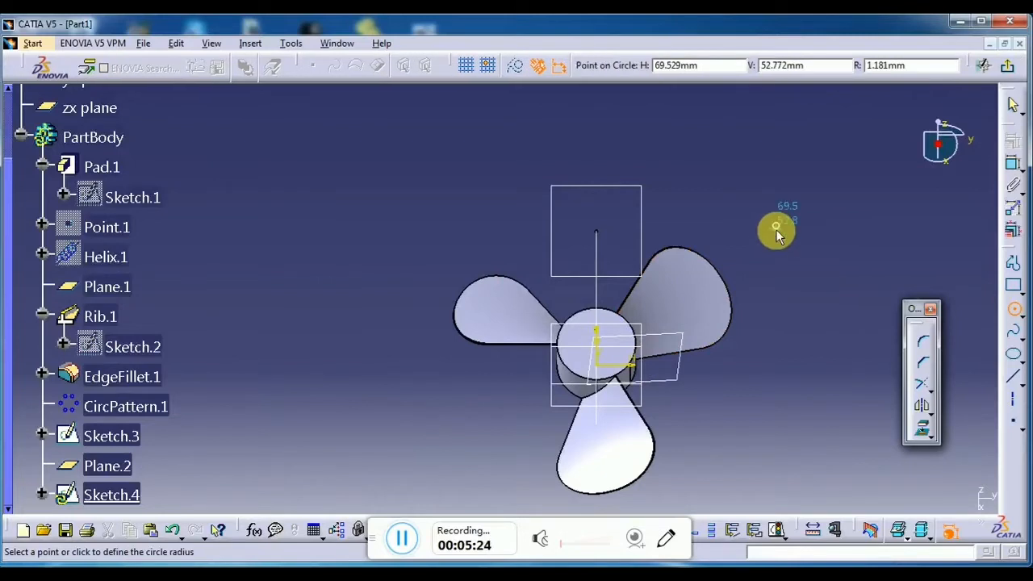
{"action": "left_click", "coordinate": [776, 230]}
Dimension the small circle and set its diameter to 1 mm.
{"action": "left_click", "coordinate": [1012, 162]}
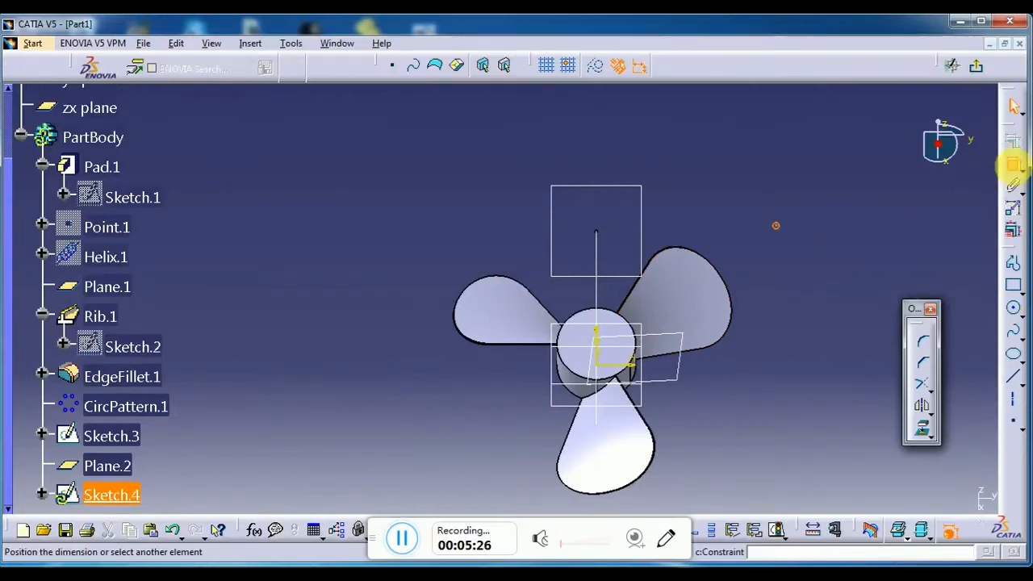
{"action": "left_click", "coordinate": [860, 234]}
{"action": "double_click", "coordinate": [857, 225]}
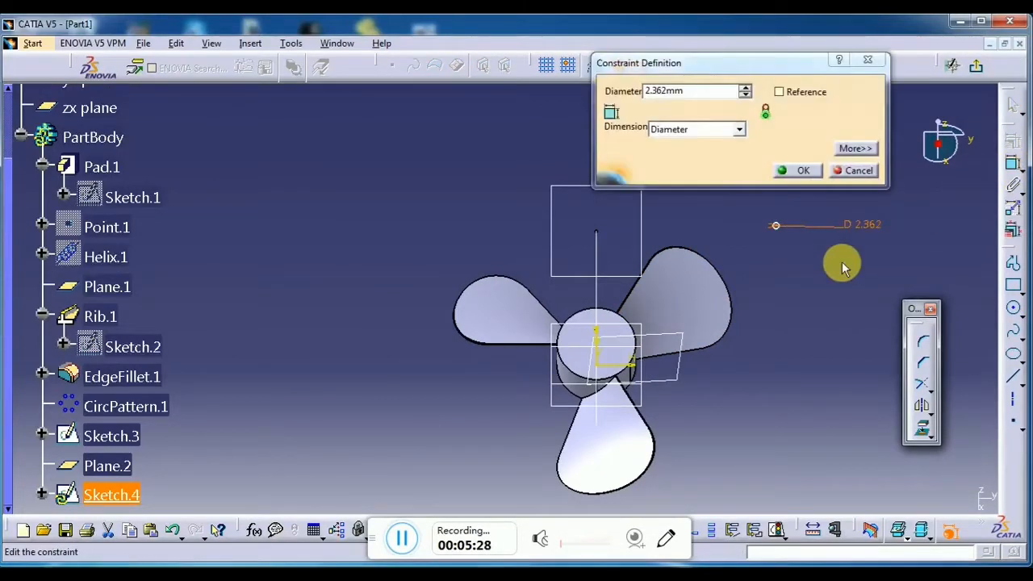
{"action": "key", "text": "Return"}
{"action": "key", "text": "Return"}
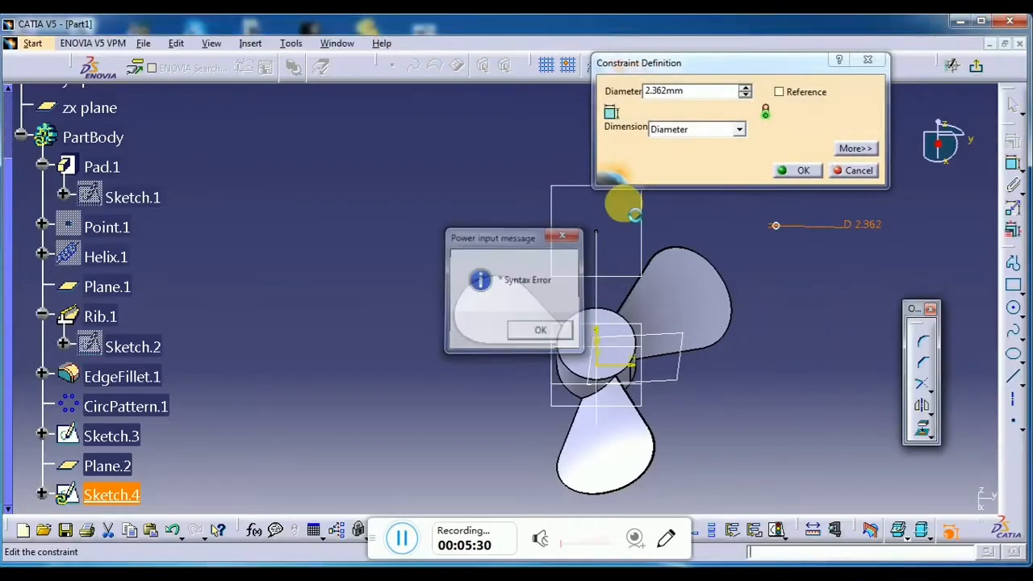
{"action": "left_click_drag", "start_coordinate": [701, 92], "coordinate": [637, 91]}
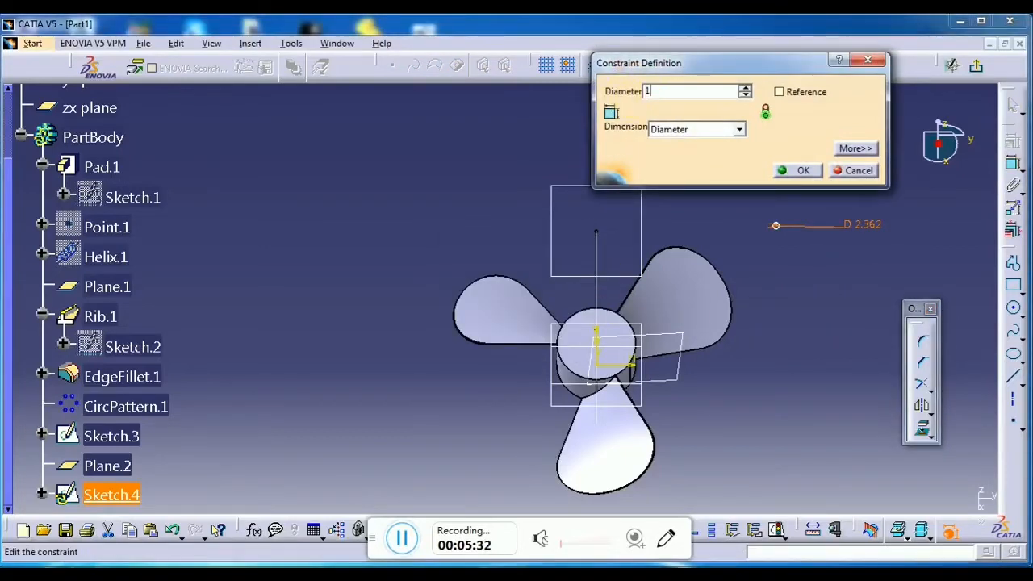
{"action": "type", "text": "1"}
{"action": "key", "text": "Return"}
Make the circle's centre coincident with the spline's outer end point, and exit the sketch.
{"action": "middle_click_drag", "start_coordinate": [823, 283], "coordinate": [696, 270]}
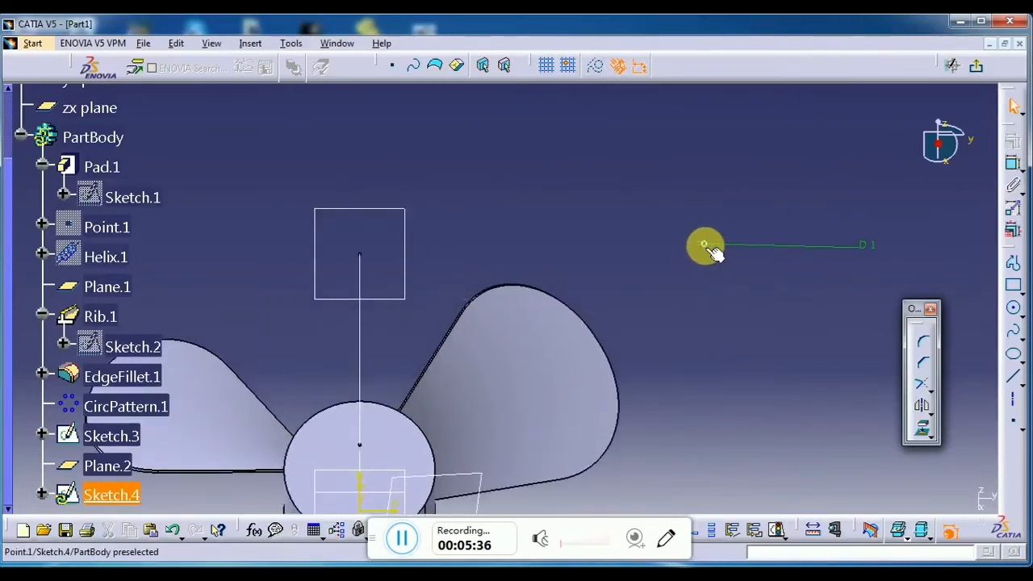
{"action": "left_click", "coordinate": [1013, 164]}
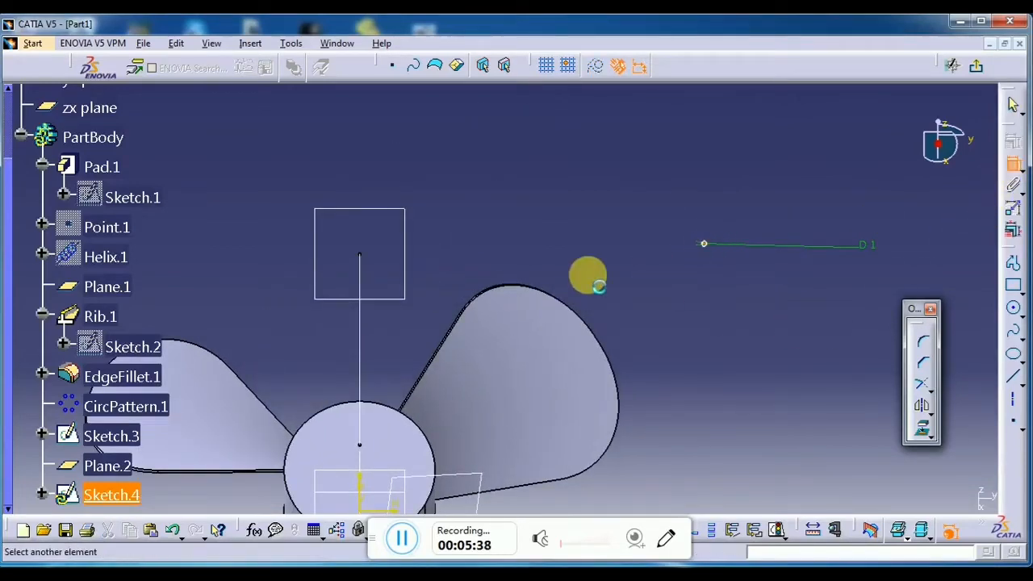
{"action": "left_click", "coordinate": [362, 257]}
{"action": "right_click", "coordinate": [505, 202]}
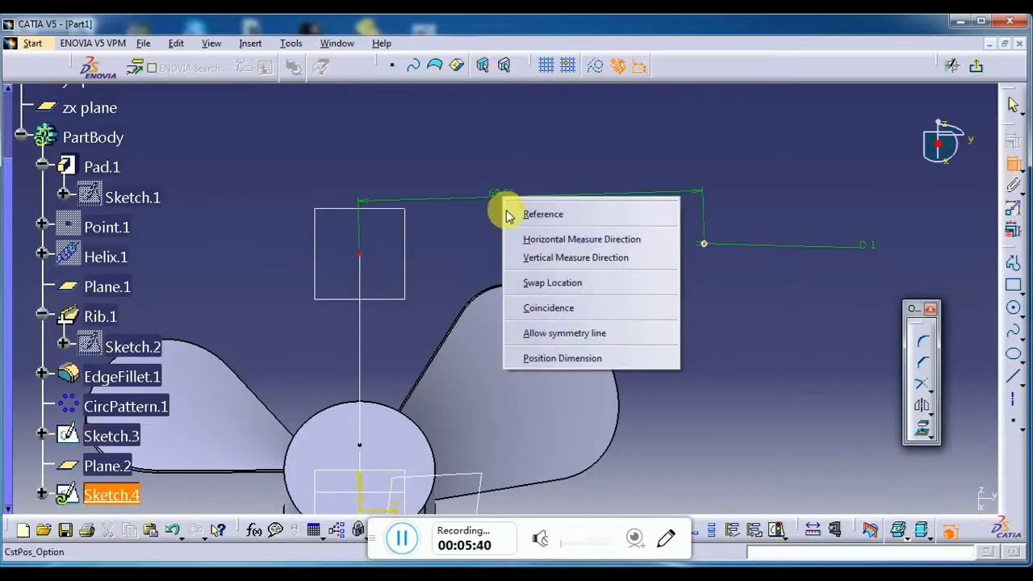
{"action": "left_click", "coordinate": [540, 307]}
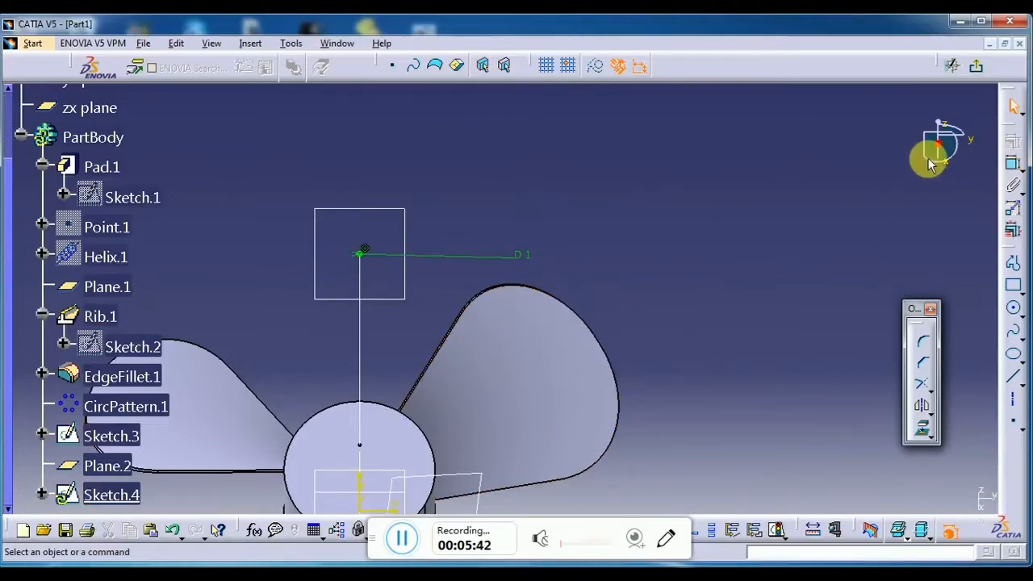
{"action": "left_click", "coordinate": [977, 71]}
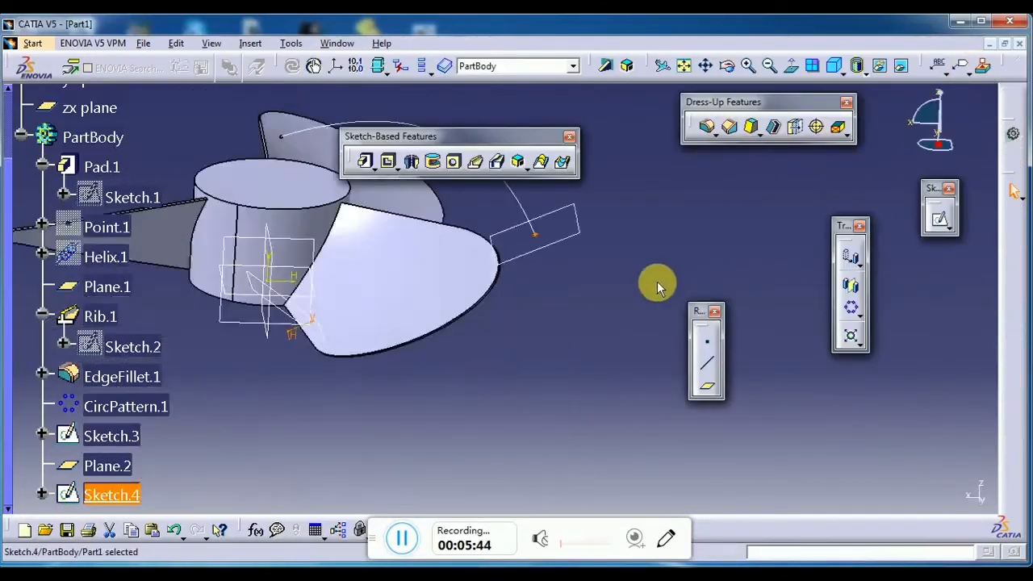
Sweep the 1 mm circle along the spline as a rib, using the spline sketch as centre curve with the Keep angle profile control.
{"action": "middle_click_drag", "start_coordinate": [537, 344], "coordinate": [568, 416]}
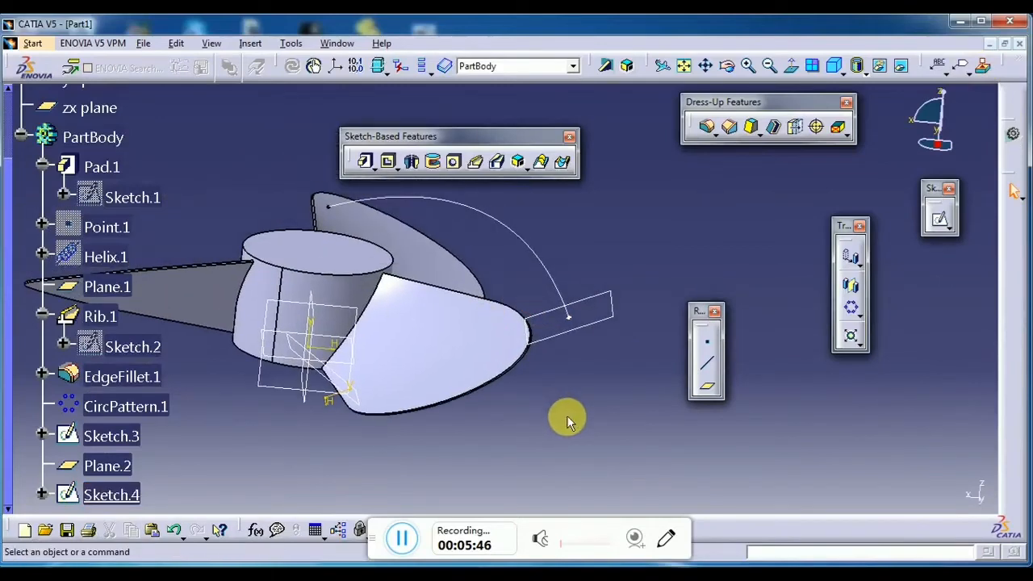
{"action": "left_click", "coordinate": [474, 163]}
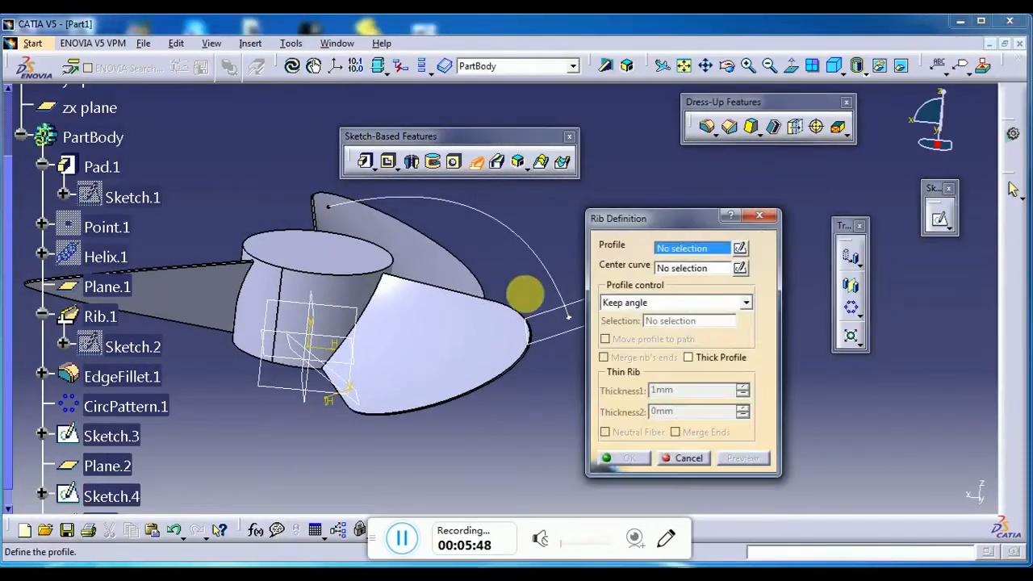
{"action": "left_click", "coordinate": [564, 322]}
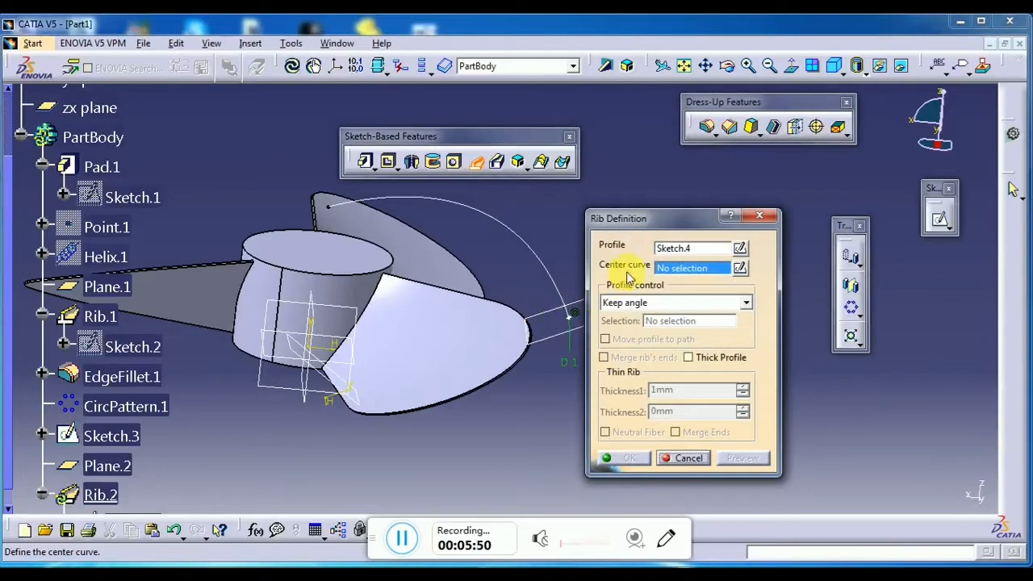
{"action": "left_click", "coordinate": [495, 223]}
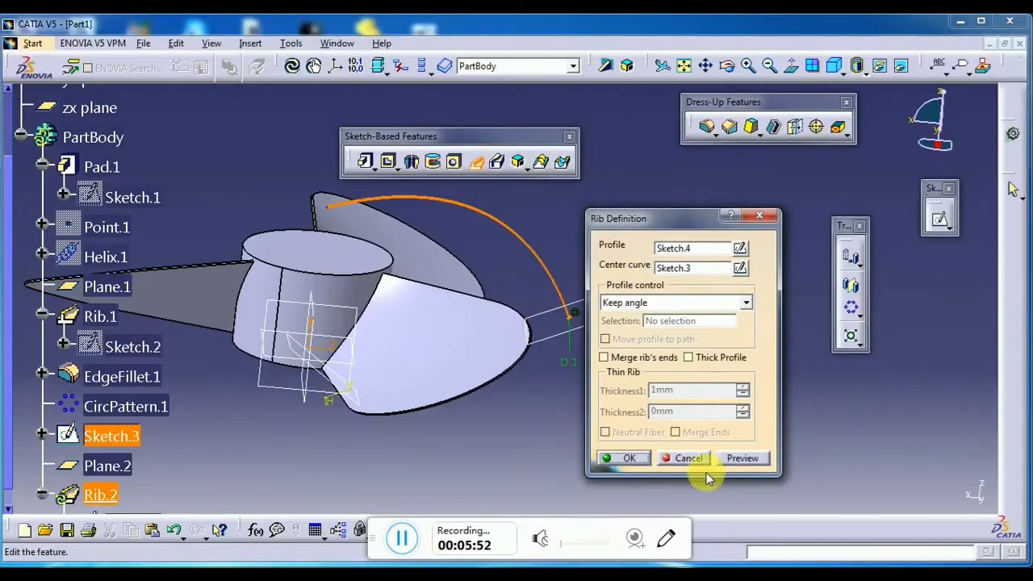
{"action": "left_click", "coordinate": [739, 458]}
{"action": "left_click", "coordinate": [623, 459]}
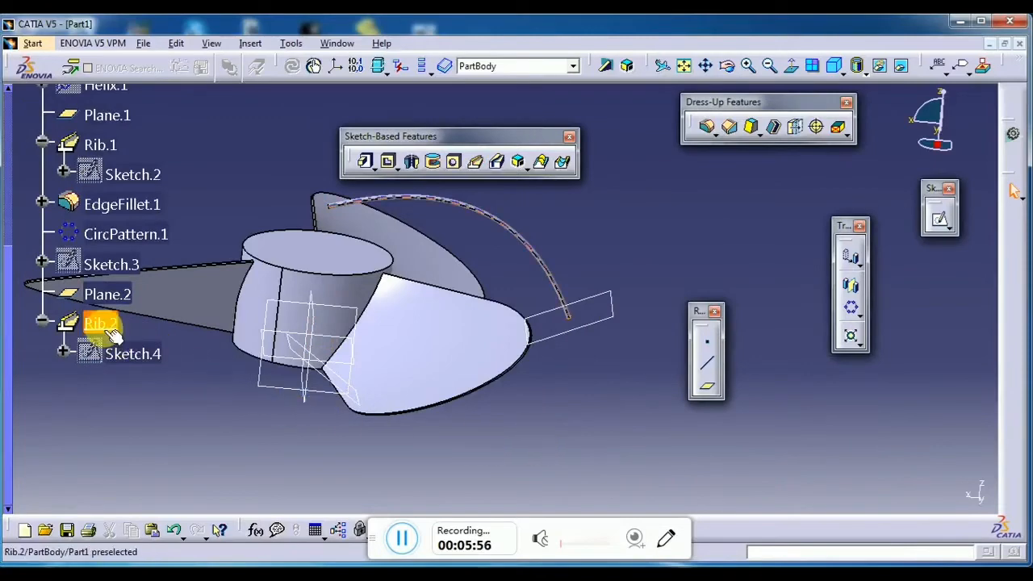
Start a circular pattern of the thin wire rib and set its parameters to Complete crown.
{"action": "left_click", "coordinate": [100, 323]}
{"action": "middle_click_drag", "start_coordinate": [313, 389], "coordinate": [419, 418]}
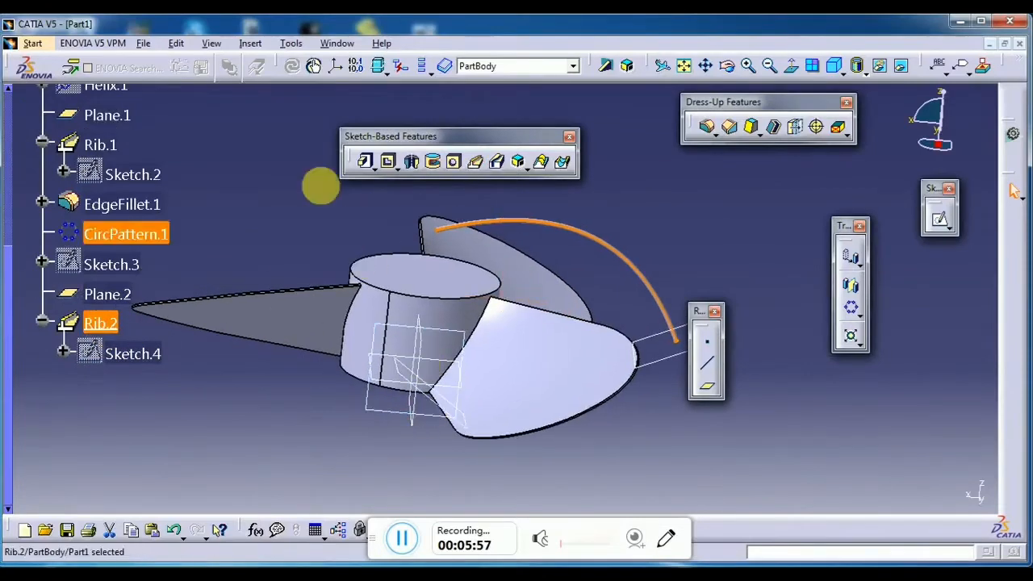
{"action": "left_click", "coordinate": [251, 45]}
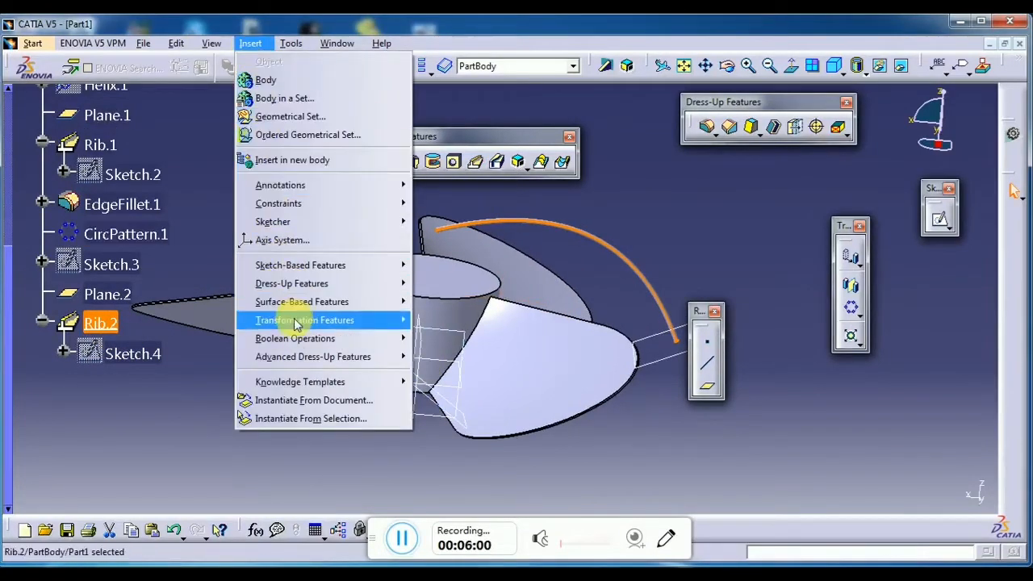
{"action": "mouse_move", "coordinate": [299, 322]}
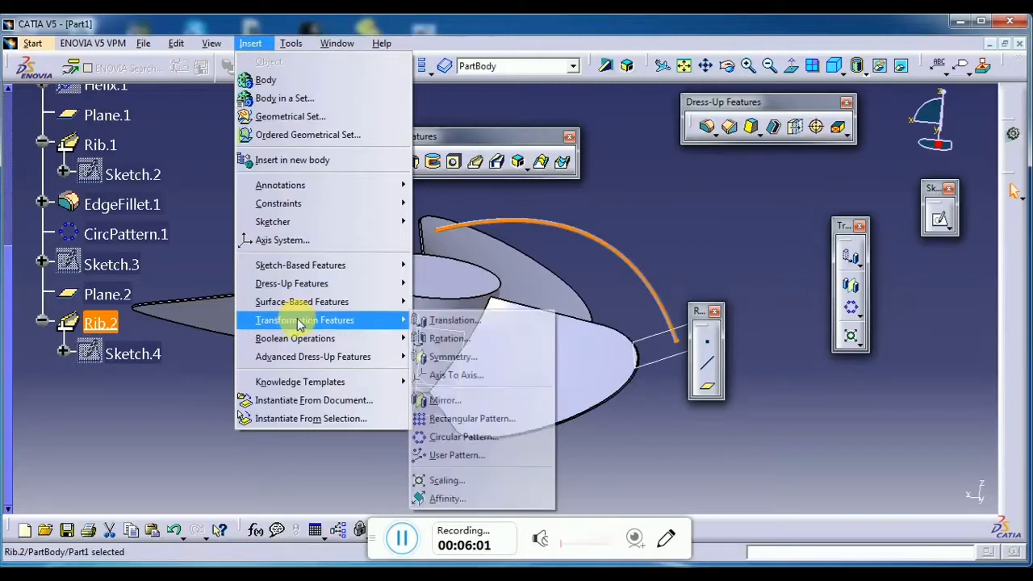
{"action": "left_click", "coordinate": [439, 438]}
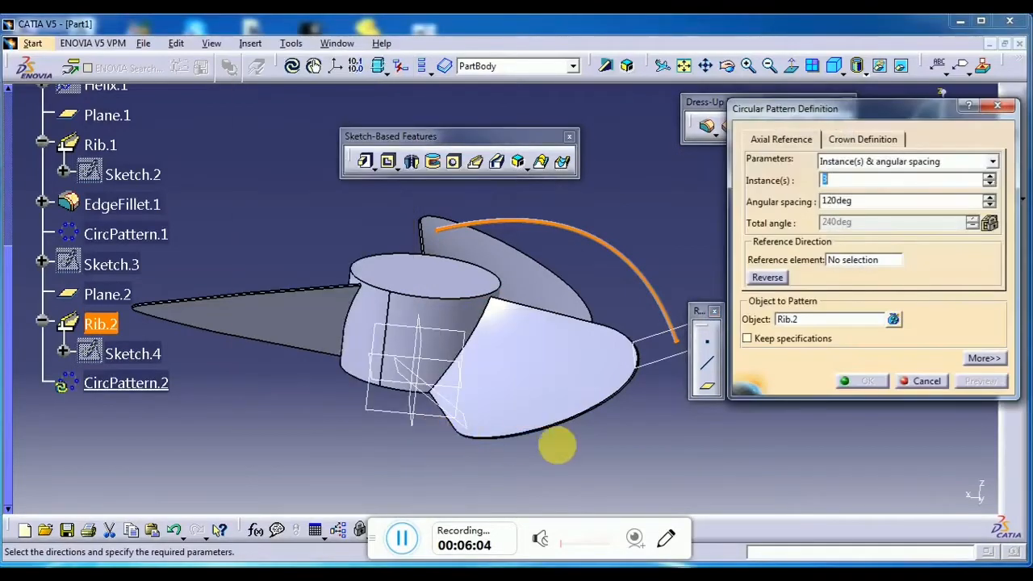
{"action": "left_click", "coordinate": [836, 162]}
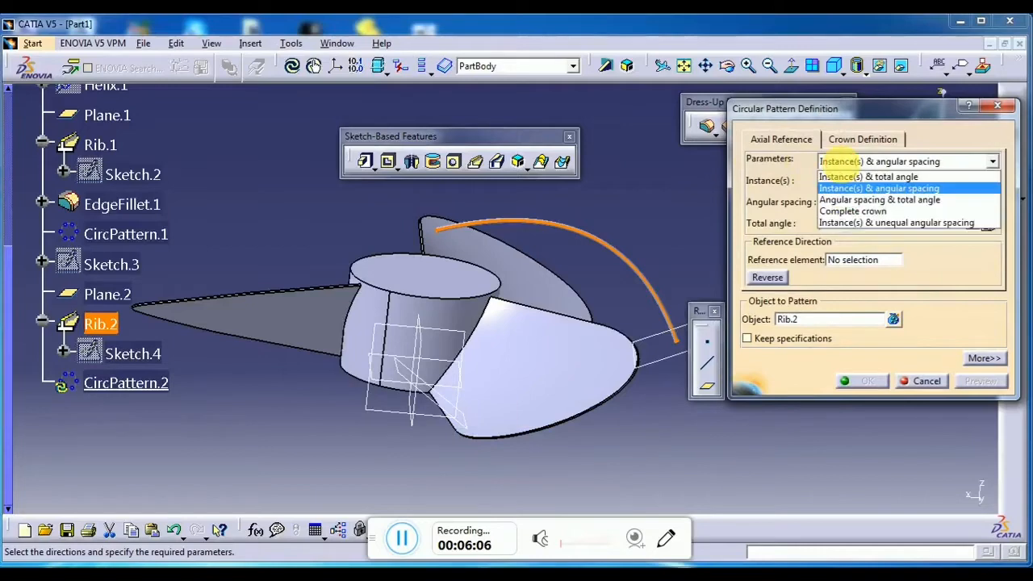
{"action": "left_click", "coordinate": [847, 213]}
Use the hub's top face as the pattern's reference element and create 51 instances of the wire rib.
{"action": "left_click", "coordinate": [856, 260]}
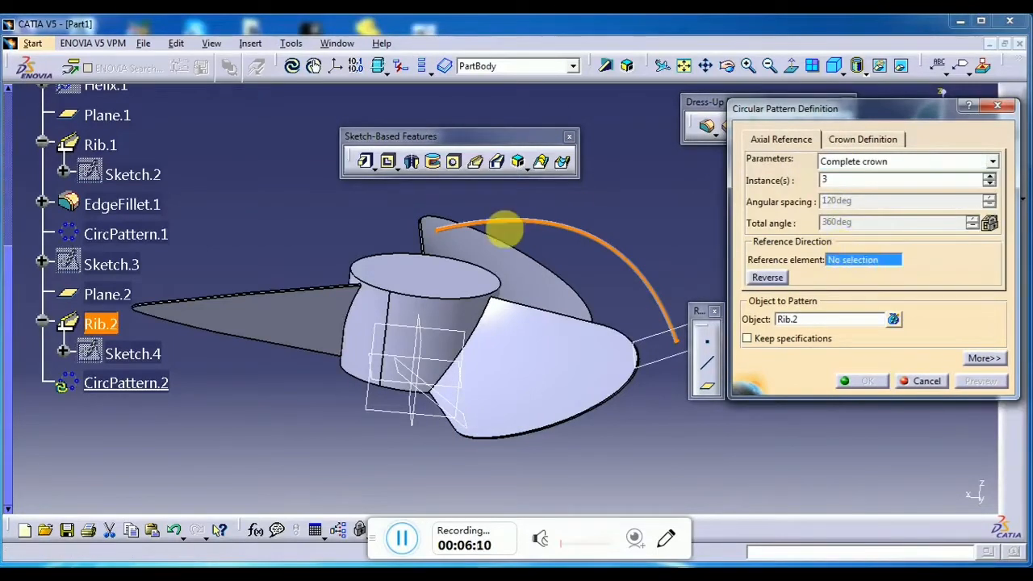
{"action": "left_click", "coordinate": [427, 282]}
{"action": "middle_click_drag", "start_coordinate": [428, 287], "coordinate": [421, 337]}
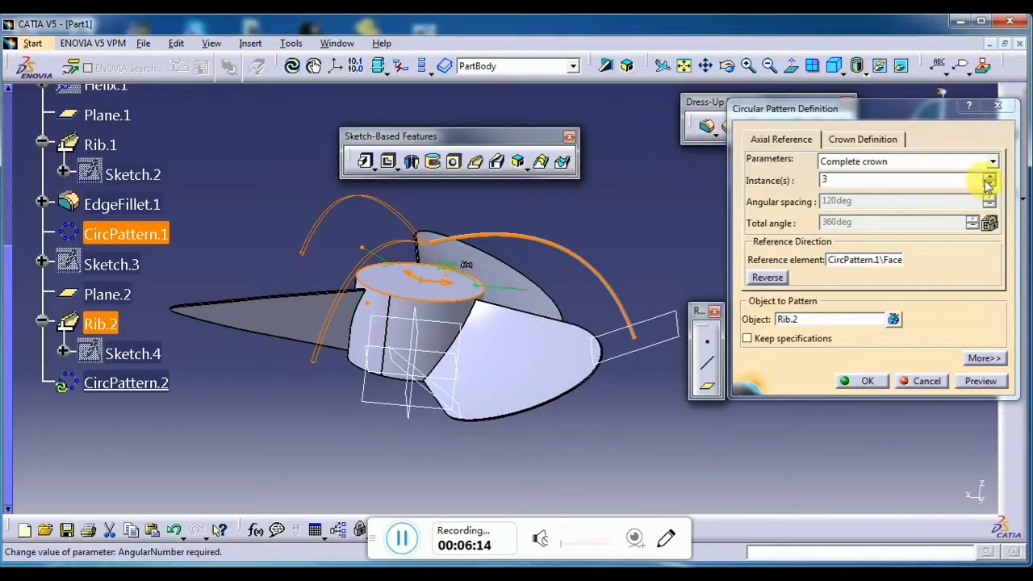
{"action": "left_click_drag", "start_coordinate": [988, 181], "coordinate": [989, 179]}
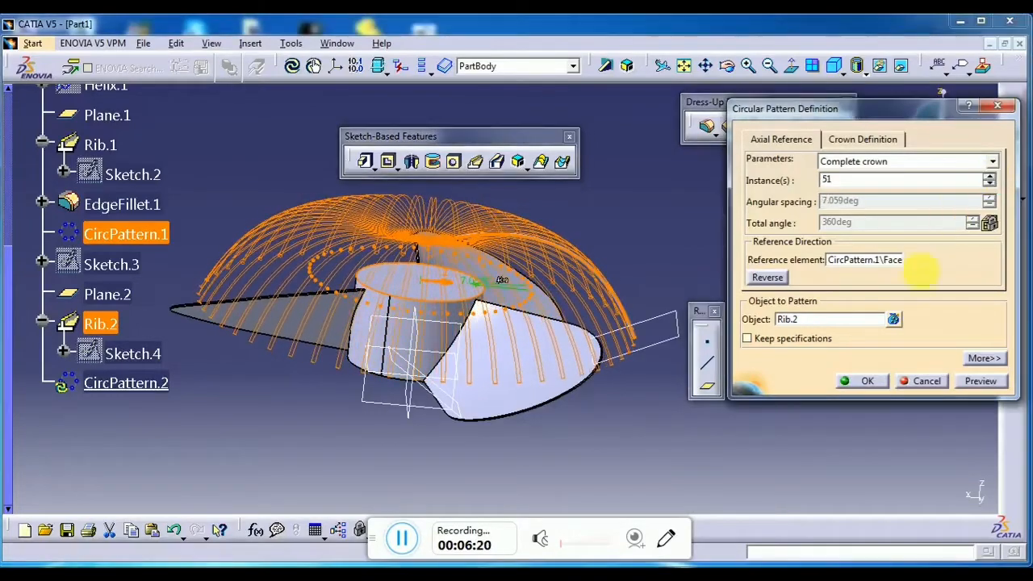
{"action": "left_click", "coordinate": [868, 380]}
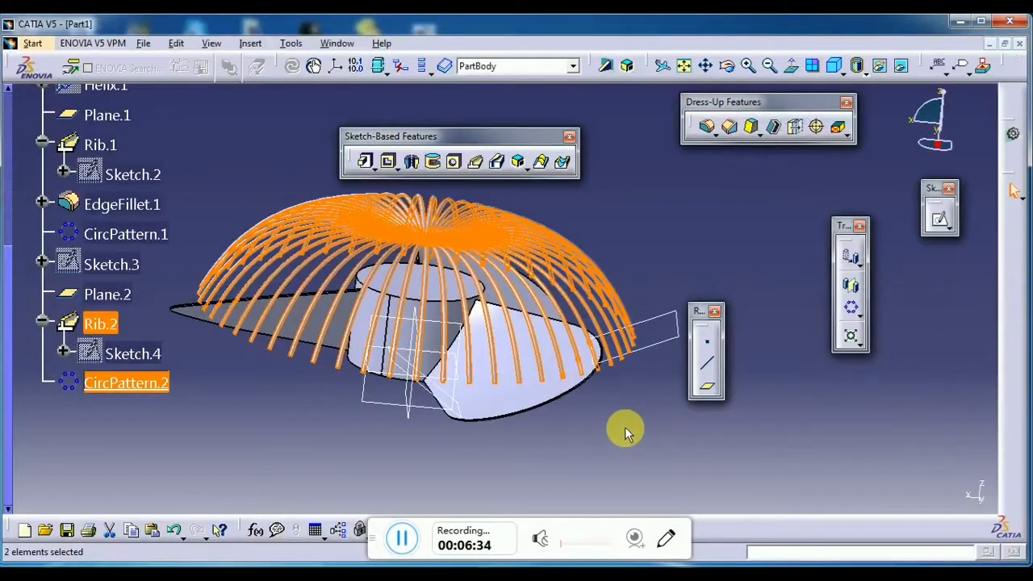
{"action": "left_click", "coordinate": [625, 433]}
{"action": "middle_click_drag", "start_coordinate": [625, 434], "coordinate": [497, 401]}
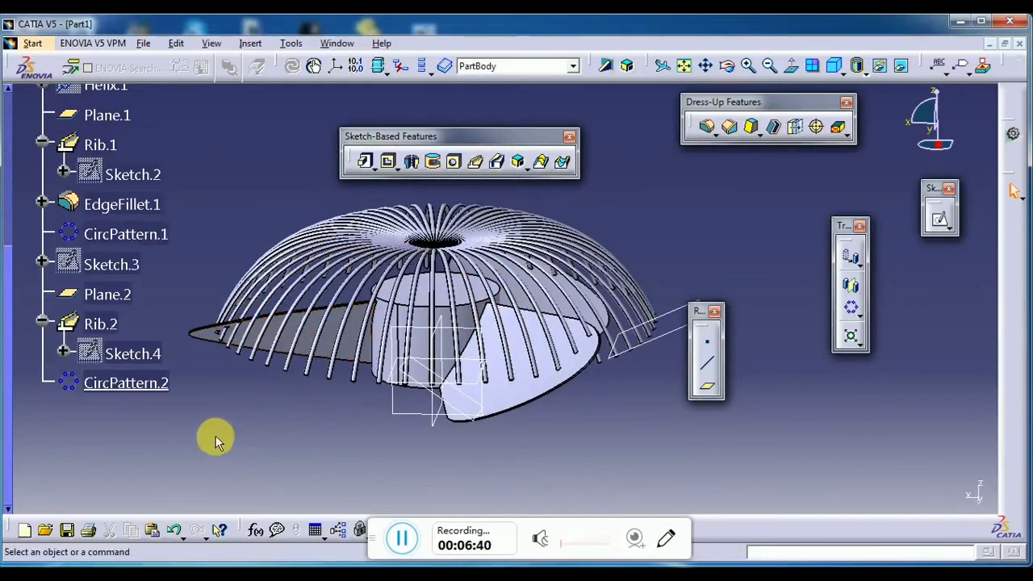
Edit the spline sketch, moving the outer end point farther from the blades and raising the middle control point, and exit the sketch.
{"action": "double_click", "coordinate": [121, 265]}
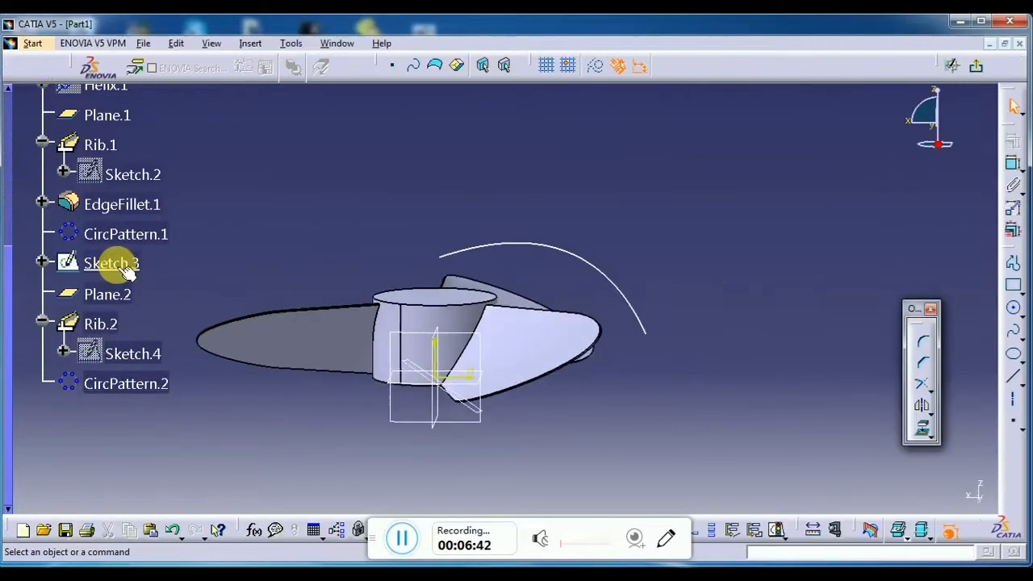
{"action": "middle_click_drag", "start_coordinate": [521, 417], "coordinate": [648, 396]}
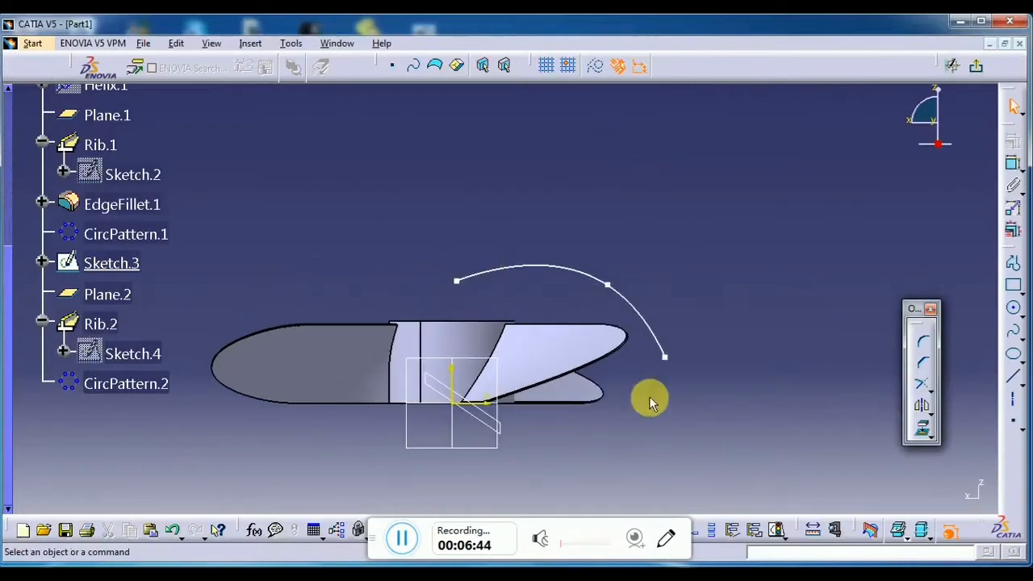
{"action": "left_click_drag", "start_coordinate": [664, 358], "coordinate": [718, 361]}
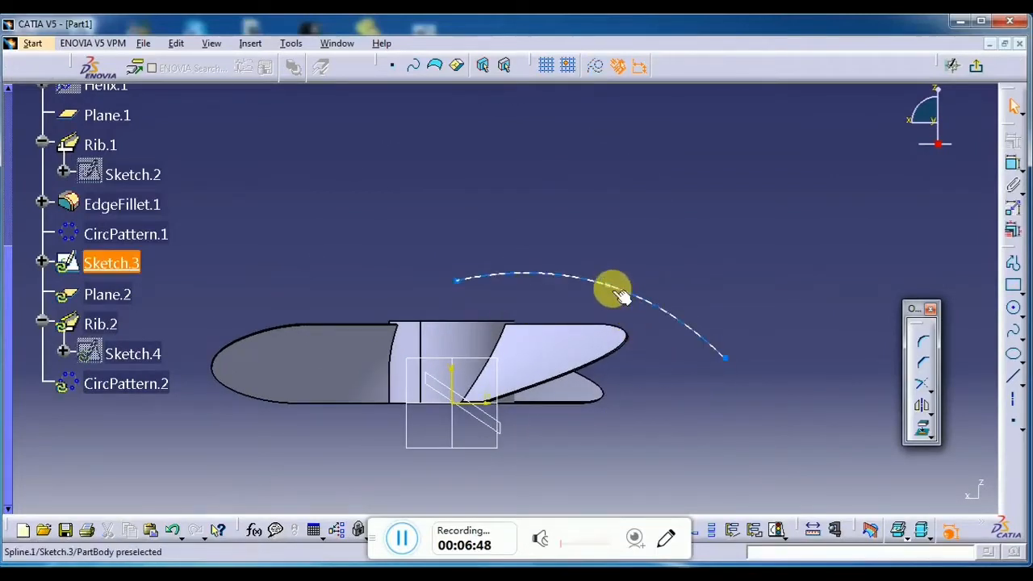
{"action": "left_click_drag", "start_coordinate": [613, 288], "coordinate": [615, 282]}
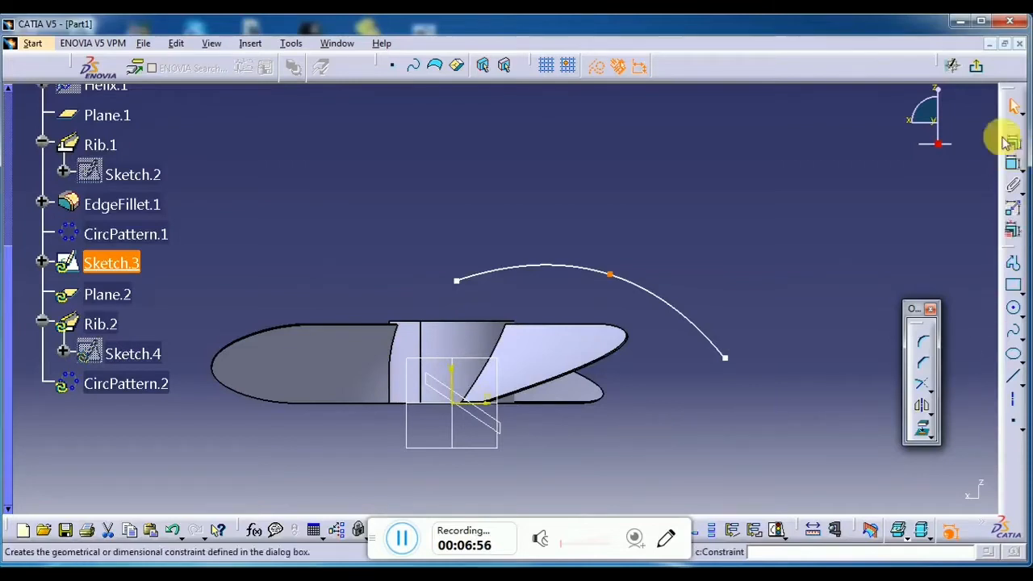
{"action": "left_click", "coordinate": [976, 65]}
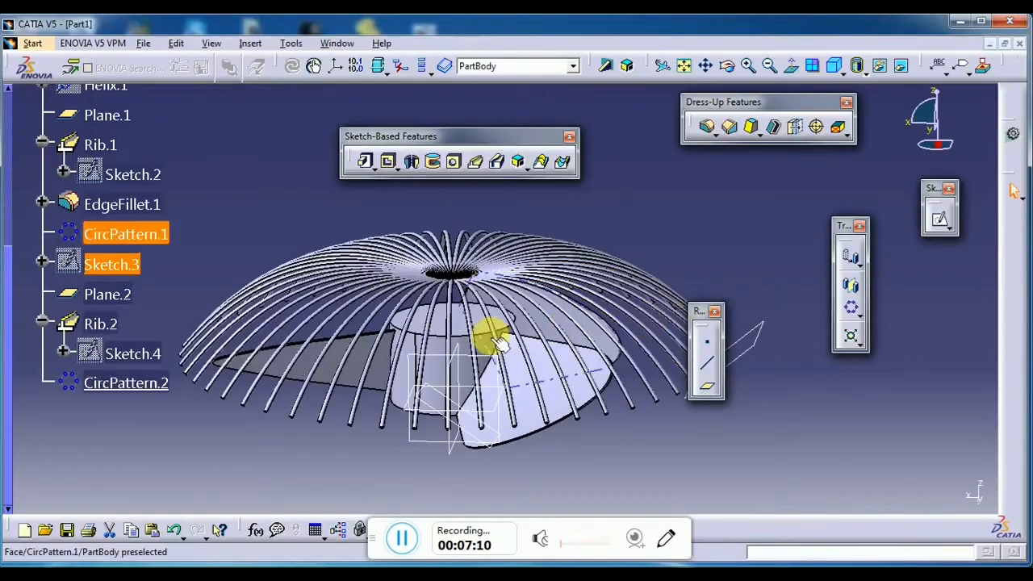
Check the blade pattern's definition and the hub pad's length.
{"action": "mouse_move", "coordinate": [500, 343]}
{"action": "middle_mouse_down"}
{"action": "mouse_move", "coordinate": [535, 393]}
{"action": "mouse_move", "coordinate": [572, 410]}
{"action": "mouse_move", "coordinate": [461, 376]}
{"action": "mouse_move", "coordinate": [500, 384]}
{"action": "mouse_move", "coordinate": [546, 350]}
{"action": "mouse_move", "coordinate": [568, 300]}
{"action": "mouse_move", "coordinate": [498, 376]}
{"action": "mouse_move", "coordinate": [502, 346]}
{"action": "mouse_move", "coordinate": [511, 353]}
{"action": "mouse_move", "coordinate": [239, 361]}
{"action": "middle_mouse_up"}
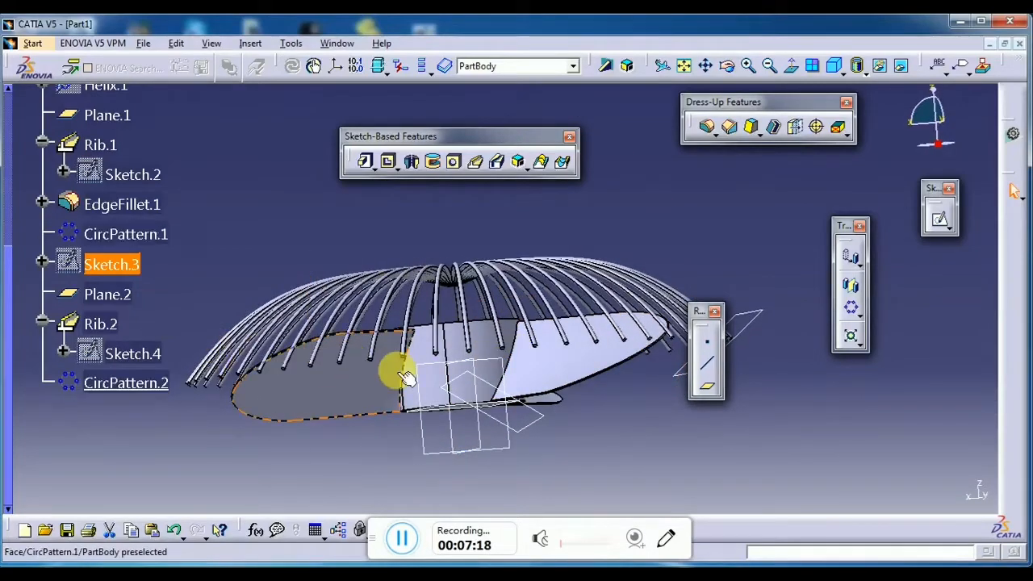
{"action": "left_click", "coordinate": [480, 338]}
{"action": "double_click", "coordinate": [480, 337]}
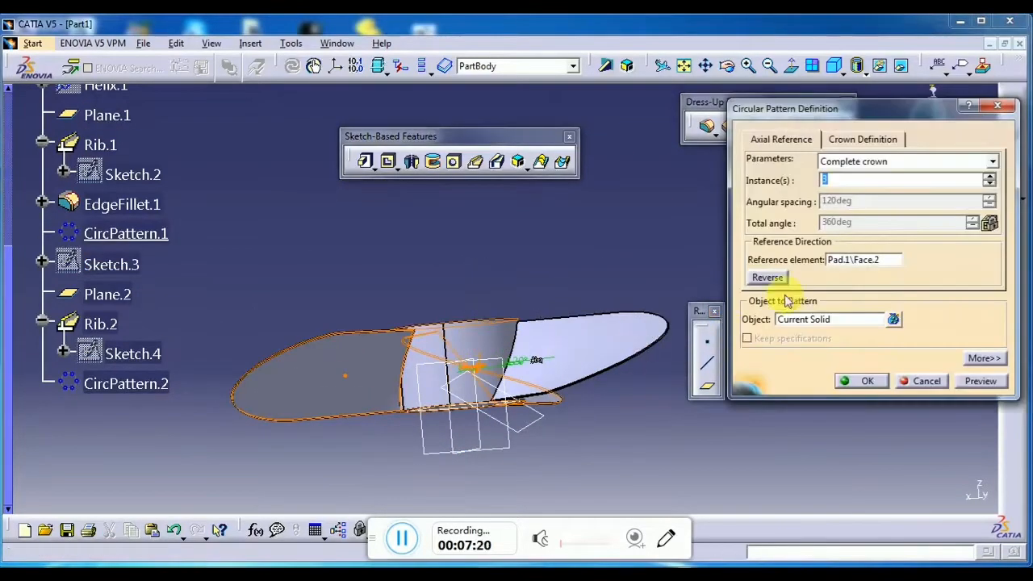
{"action": "left_click", "coordinate": [877, 382]}
{"action": "scroll", "coordinate": [288, 224], "scroll_direction": "up", "scroll_amount": 5}
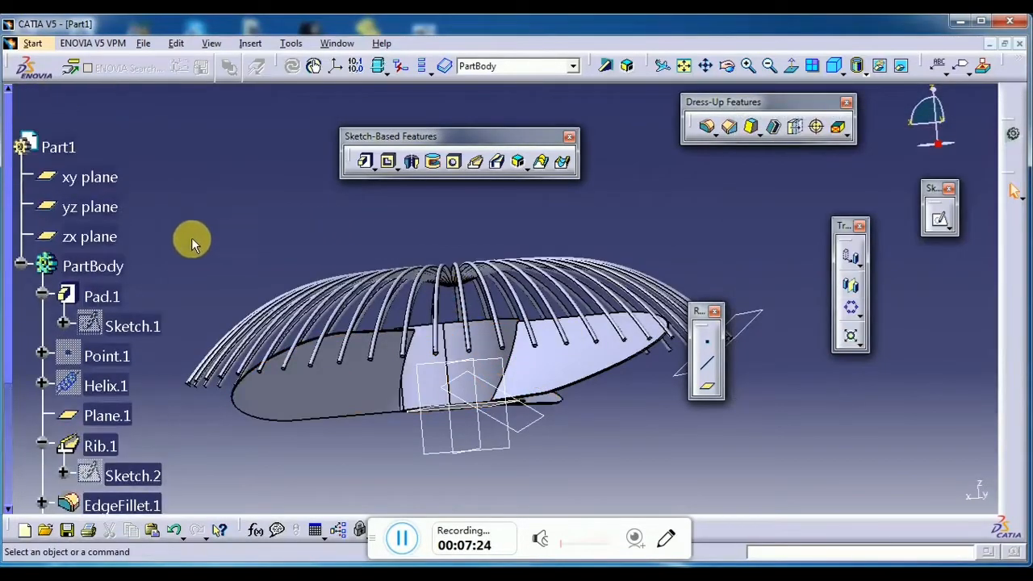
{"action": "double_click", "coordinate": [103, 296]}
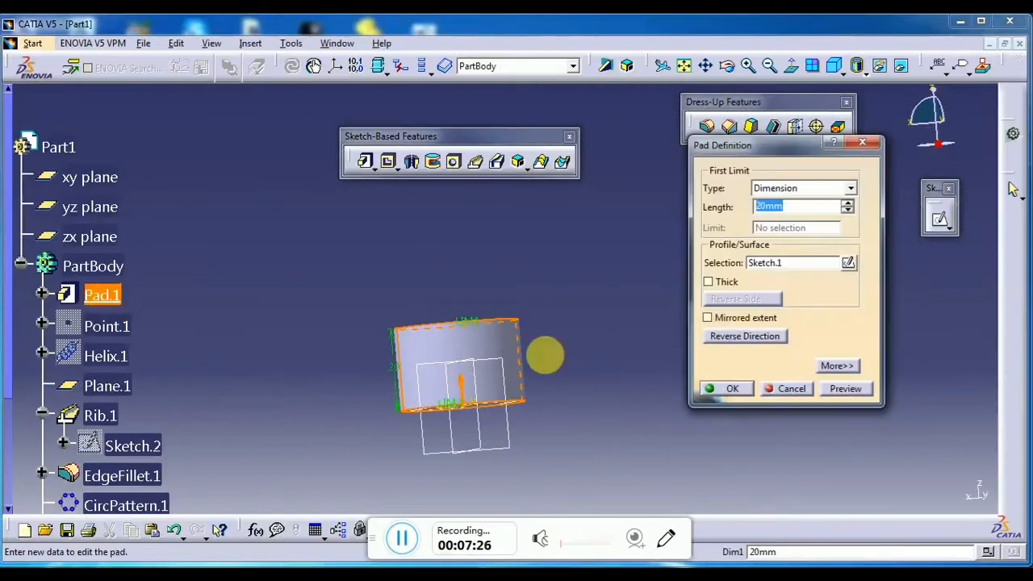
{"action": "left_click", "coordinate": [743, 389]}
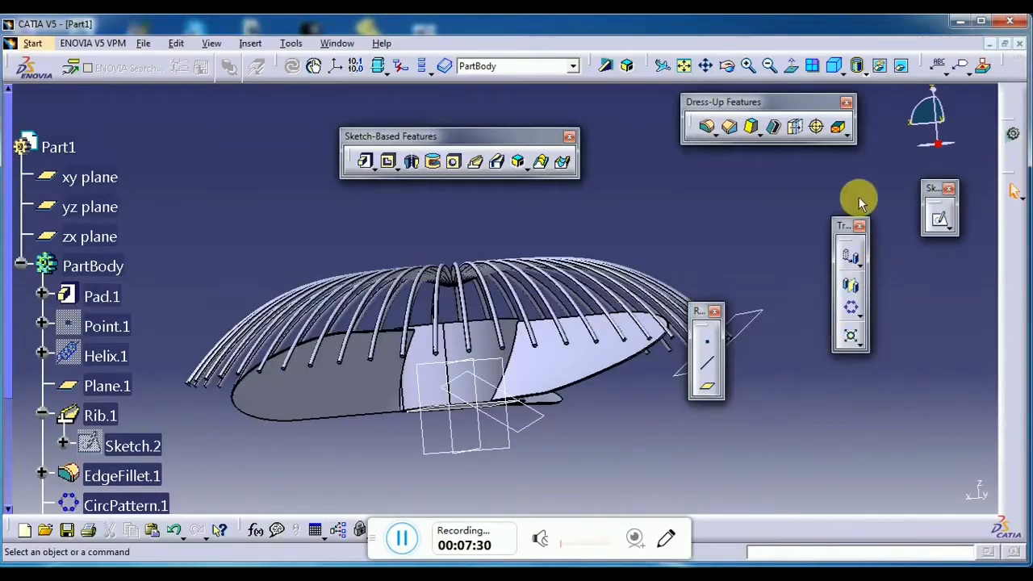
Create a reference plane offset 10 mm from the xy plane.
{"action": "left_click", "coordinate": [708, 388]}
{"action": "left_click", "coordinate": [494, 405]}
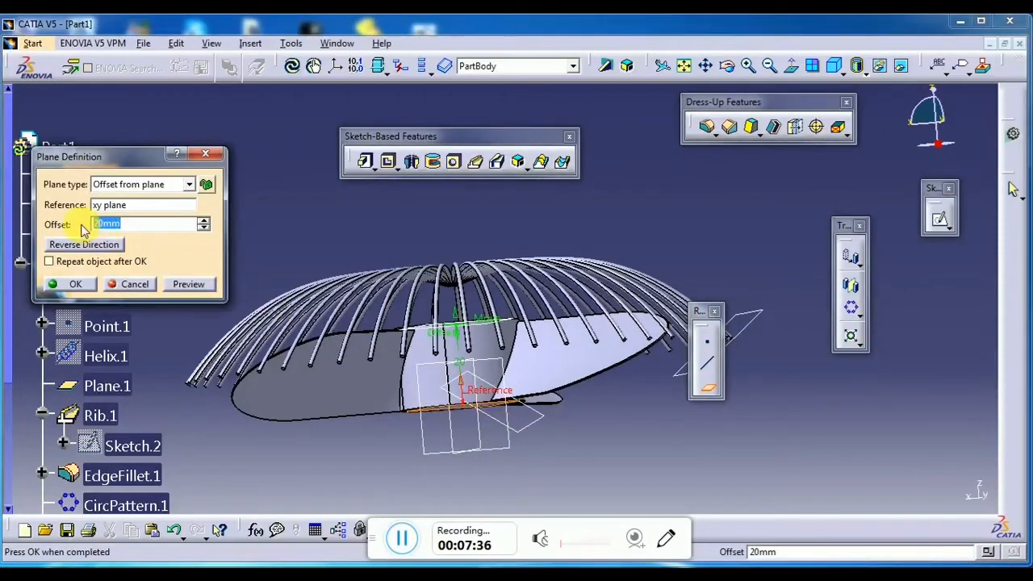
{"action": "type", "text": "10"}
{"action": "key", "text": "Return"}
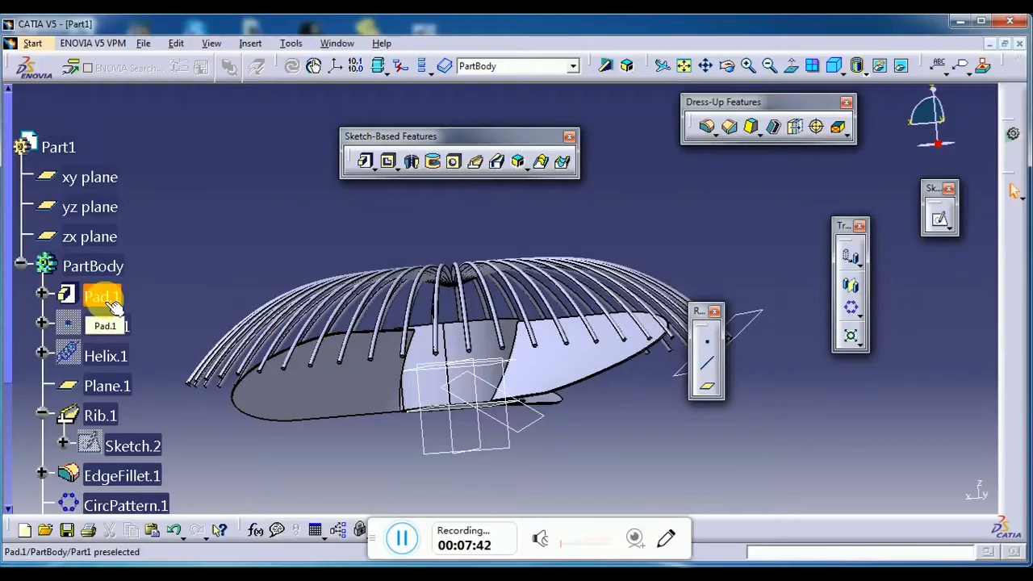
Copy the spline from its sketch and paste it into a new sketch on the same plane.
{"action": "middle_click_drag", "start_coordinate": [321, 286], "coordinate": [484, 341]}
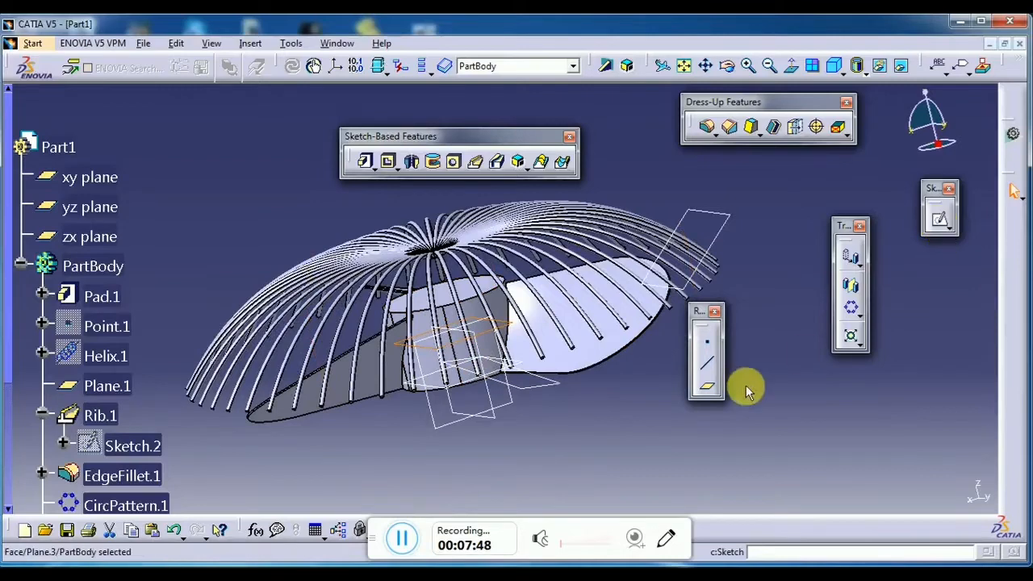
{"action": "scroll", "coordinate": [181, 351], "scroll_direction": "down", "scroll_amount": 3}
{"action": "scroll", "coordinate": [162, 323], "scroll_direction": "down", "scroll_amount": 2}
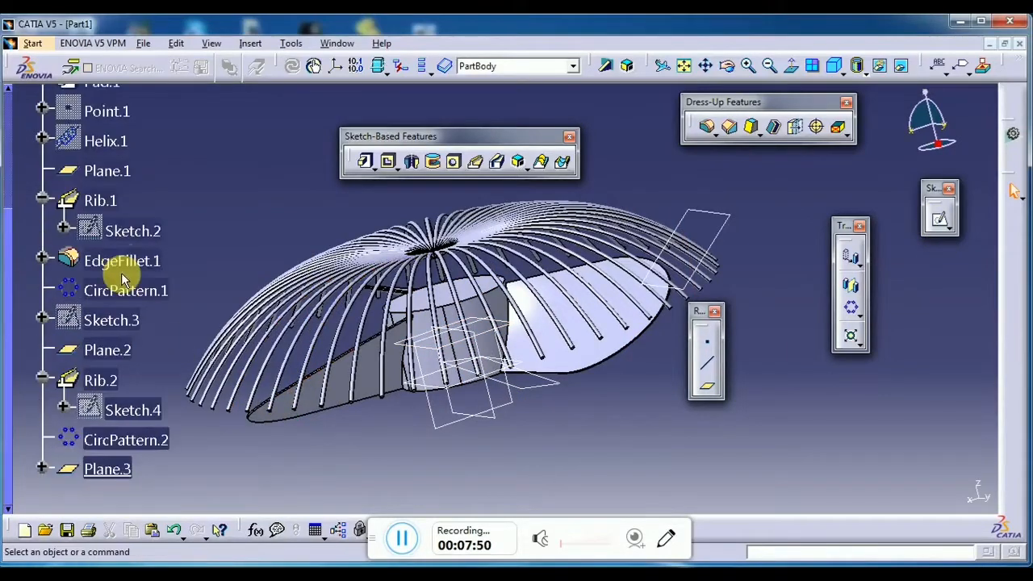
{"action": "double_click", "coordinate": [113, 320]}
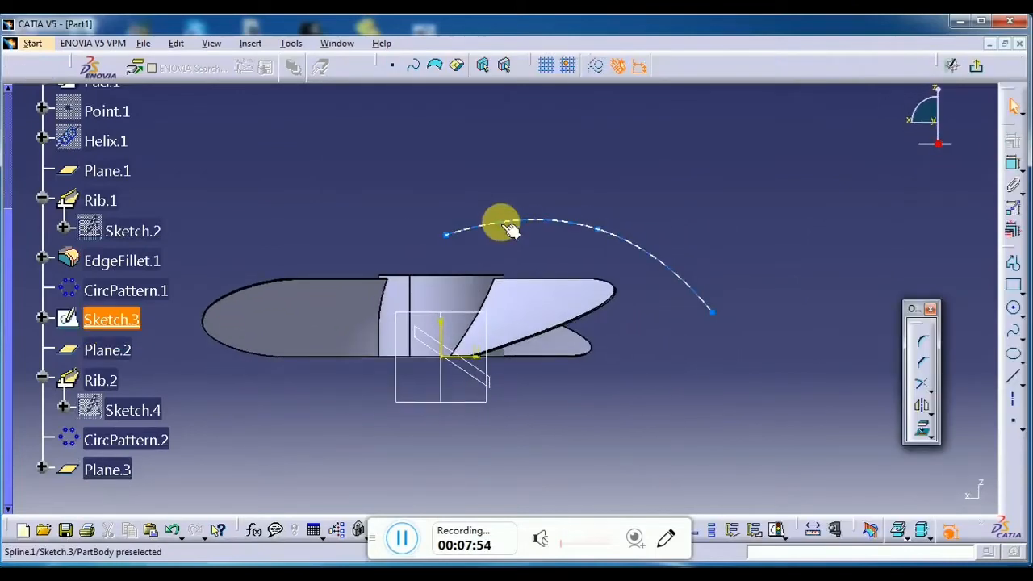
{"action": "left_click", "coordinate": [506, 224]}
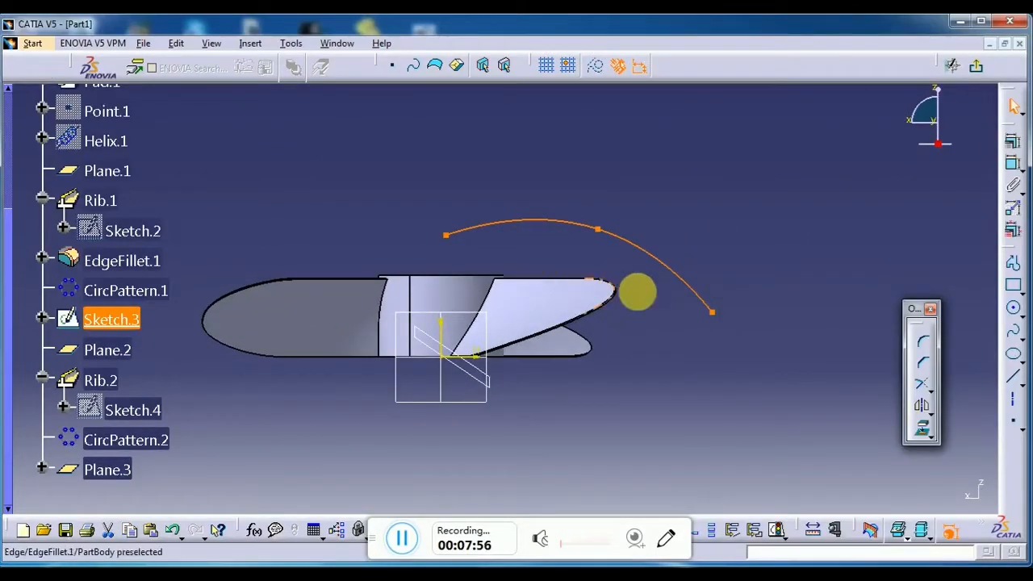
{"action": "left_click", "coordinate": [976, 71]}
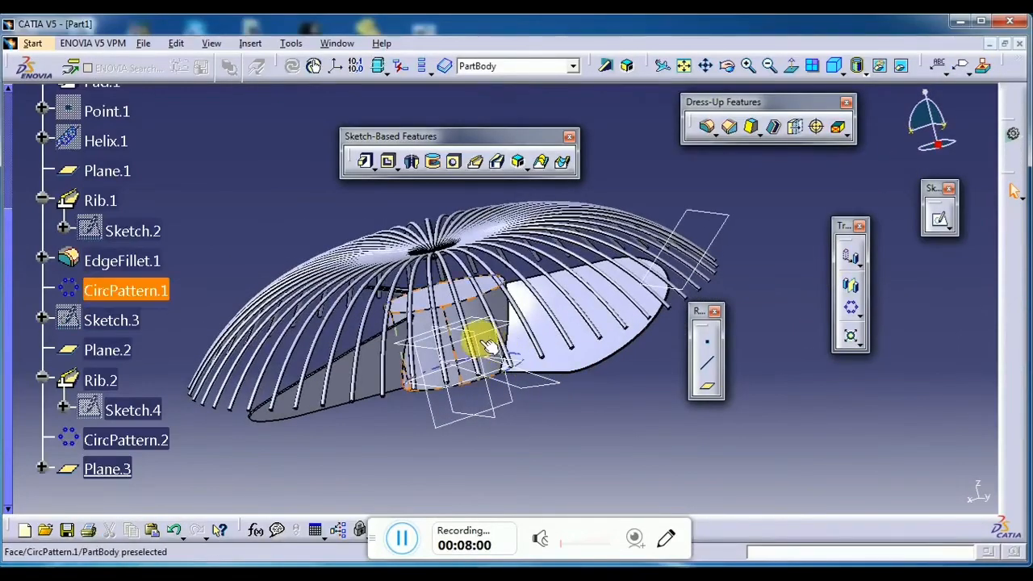
{"action": "left_click", "coordinate": [938, 216]}
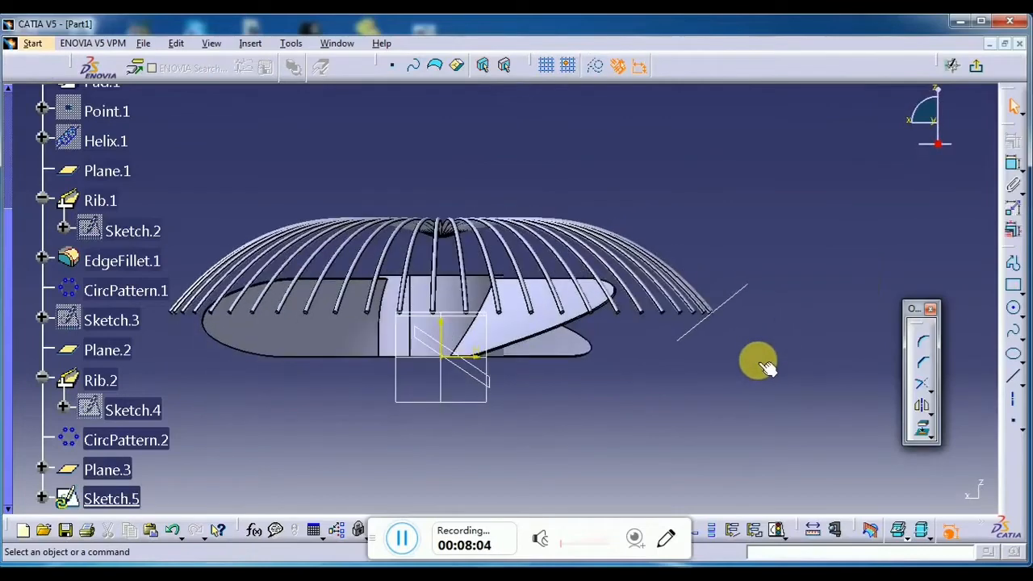
{"action": "key", "text": "ctrl+v"}
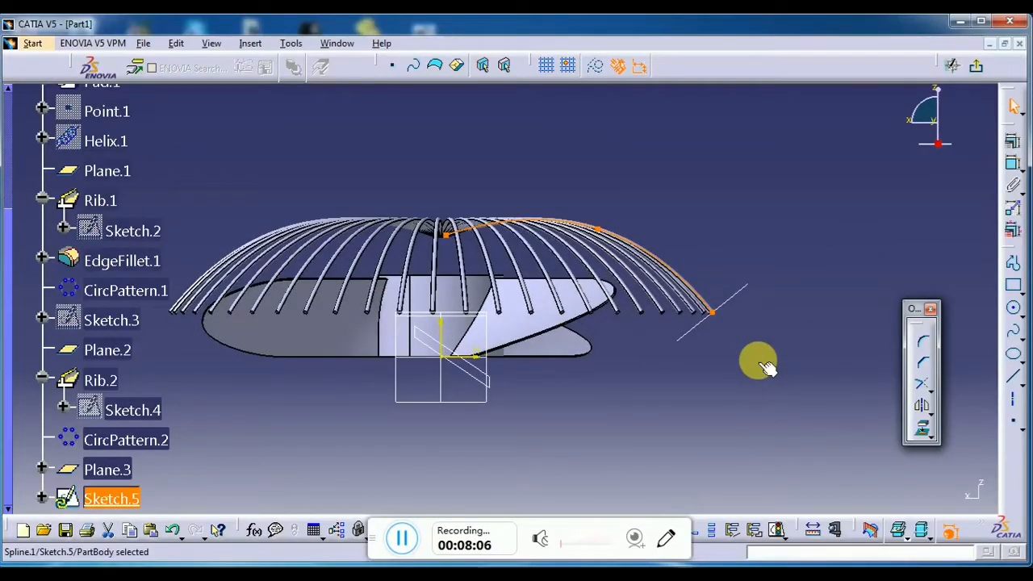
Draw a horizontal axis about 42 mm long just below the pasted spline's outer end.
{"action": "left_click", "coordinate": [1014, 399]}
{"action": "left_click", "coordinate": [635, 329]}
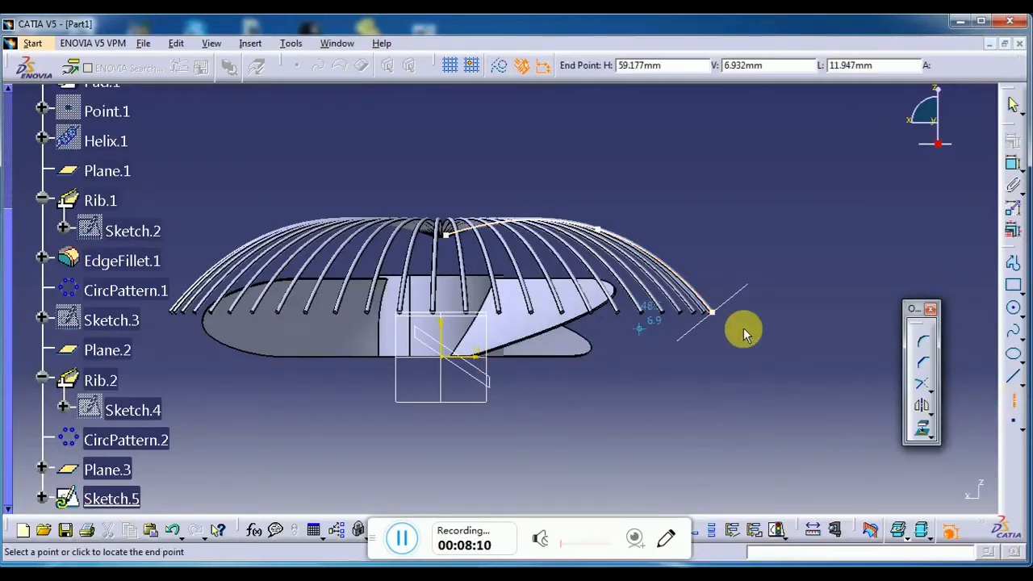
{"action": "left_click", "coordinate": [806, 331]}
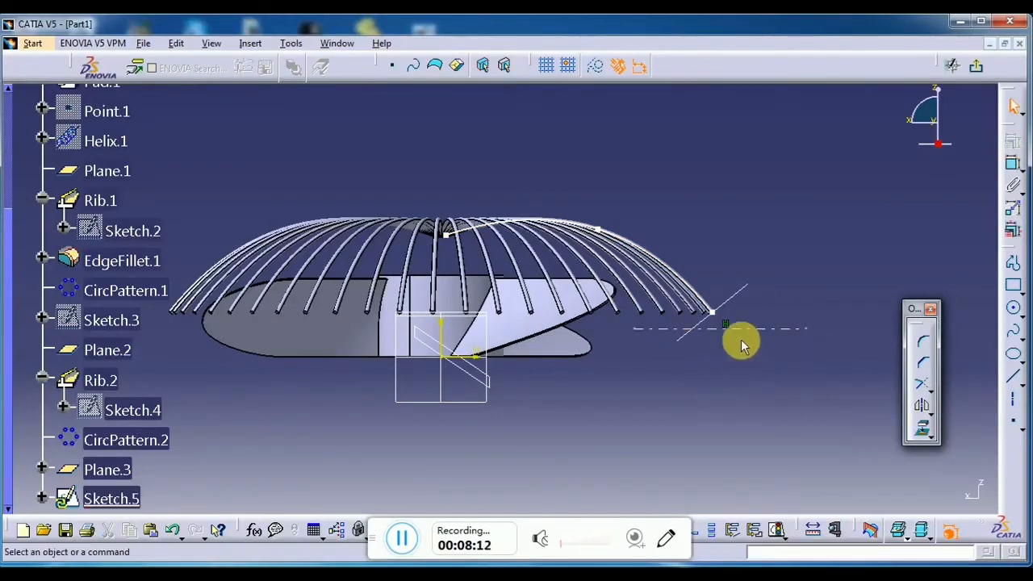
Constrain the horizontal axis to be coincident with the 10 mm offset plane.
{"action": "left_click", "coordinate": [1010, 162]}
{"action": "left_click", "coordinate": [594, 329]}
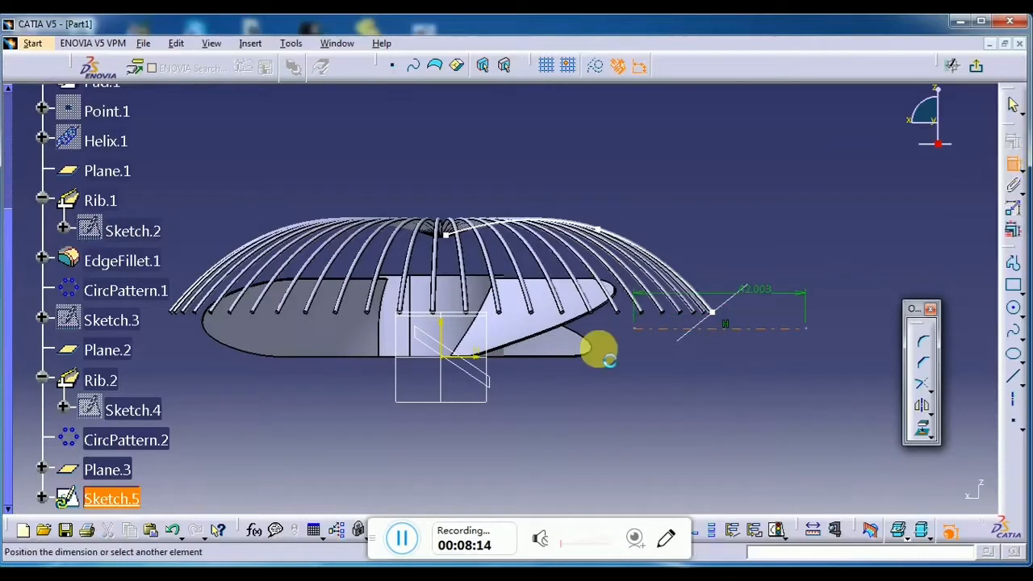
{"action": "left_click", "coordinate": [467, 319]}
{"action": "right_click", "coordinate": [809, 272]}
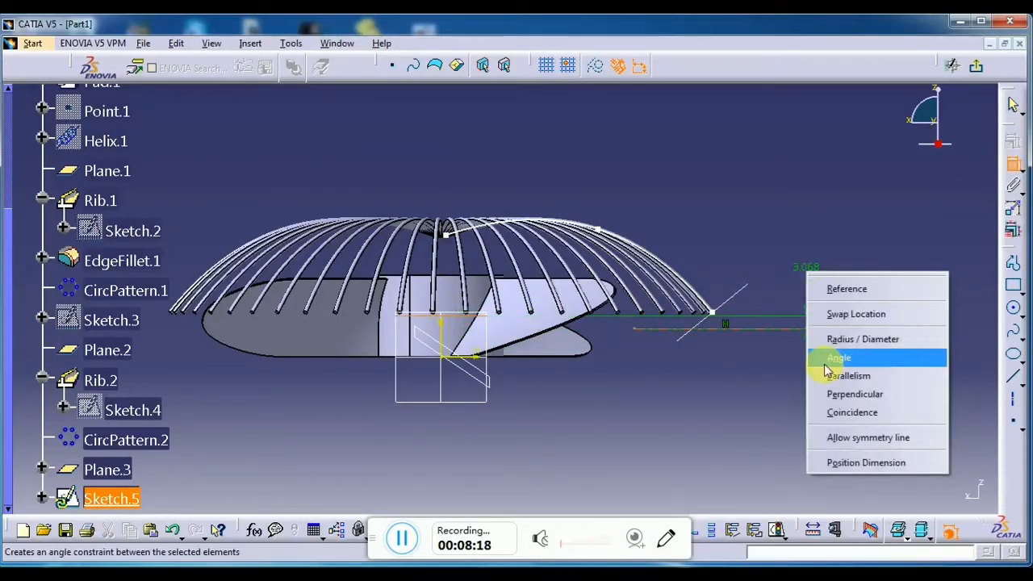
{"action": "left_click", "coordinate": [831, 412]}
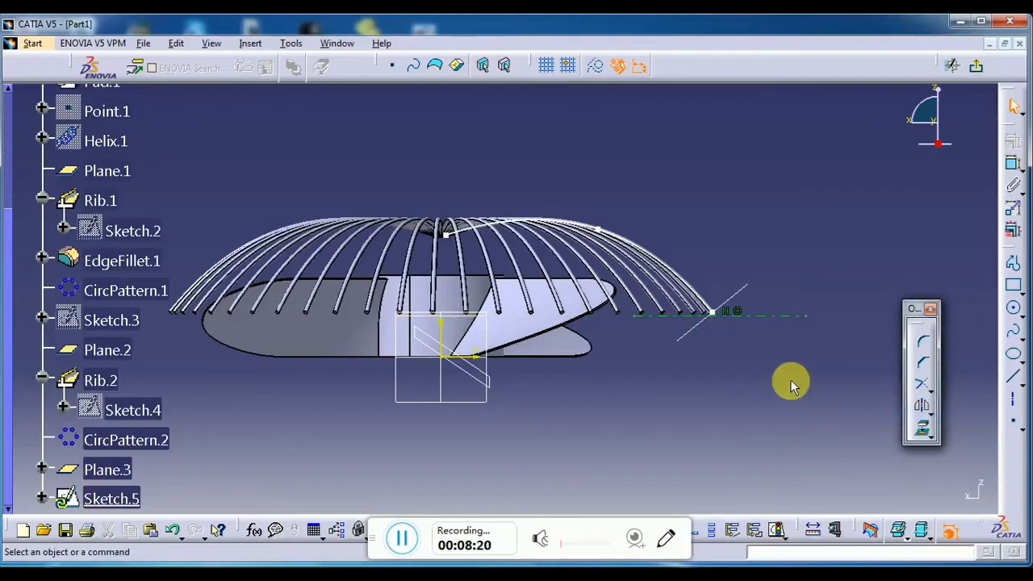
Mirror the pasted spline about the horizontal axis and exit the sketch.
{"action": "left_click", "coordinate": [594, 230]}
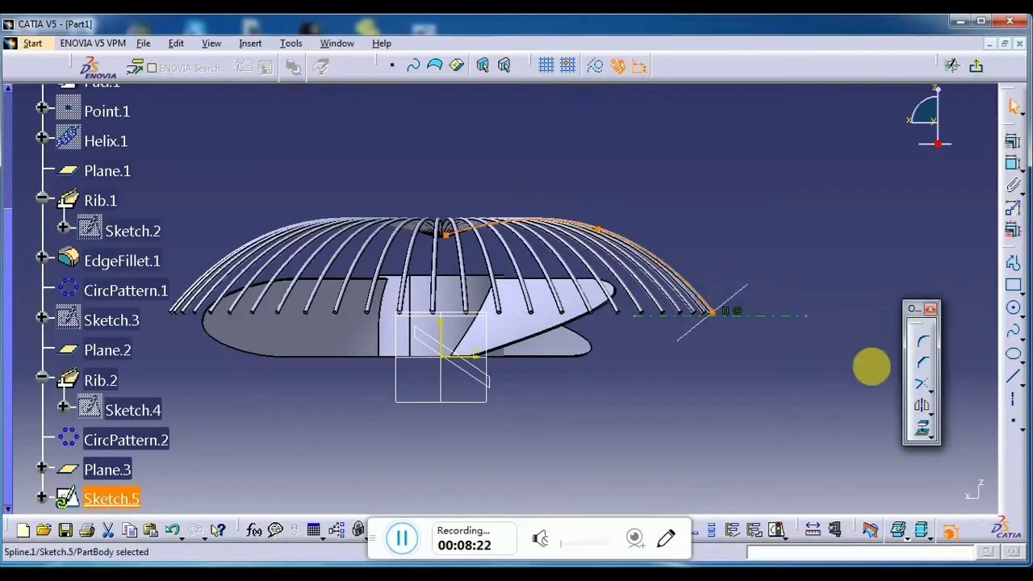
{"action": "left_click", "coordinate": [917, 409]}
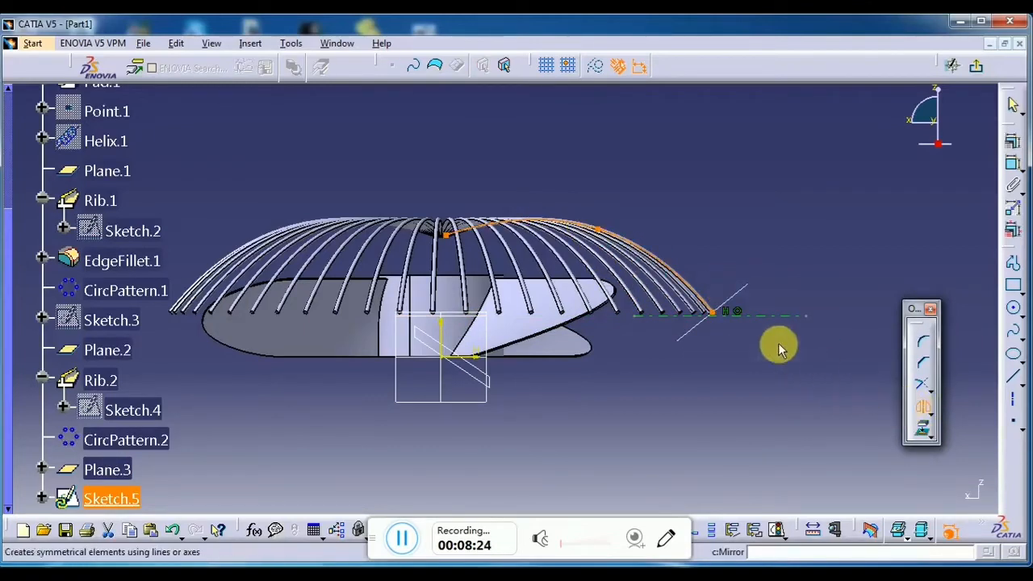
{"action": "left_click", "coordinate": [768, 312]}
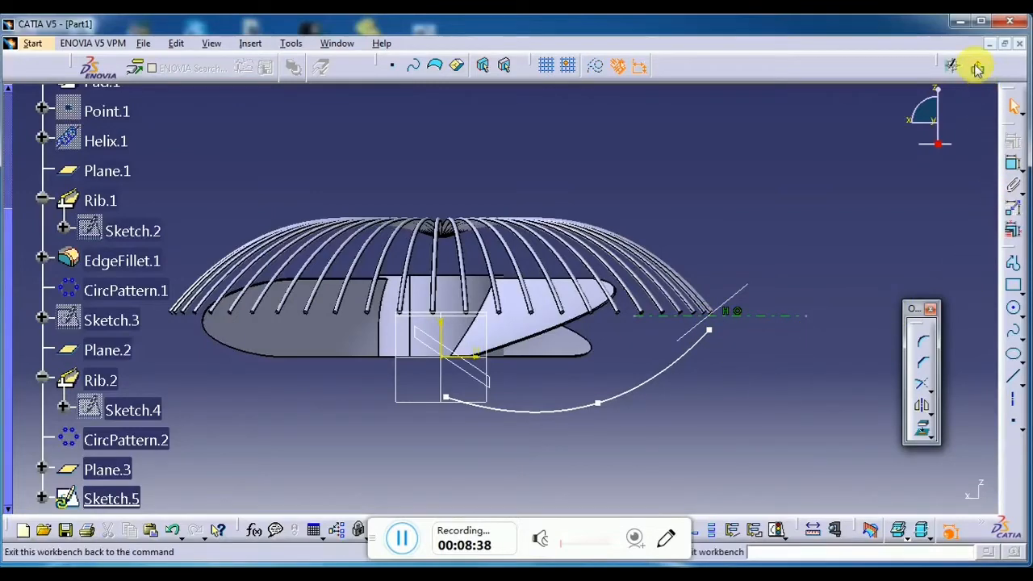
{"action": "left_click", "coordinate": [1014, 106]}
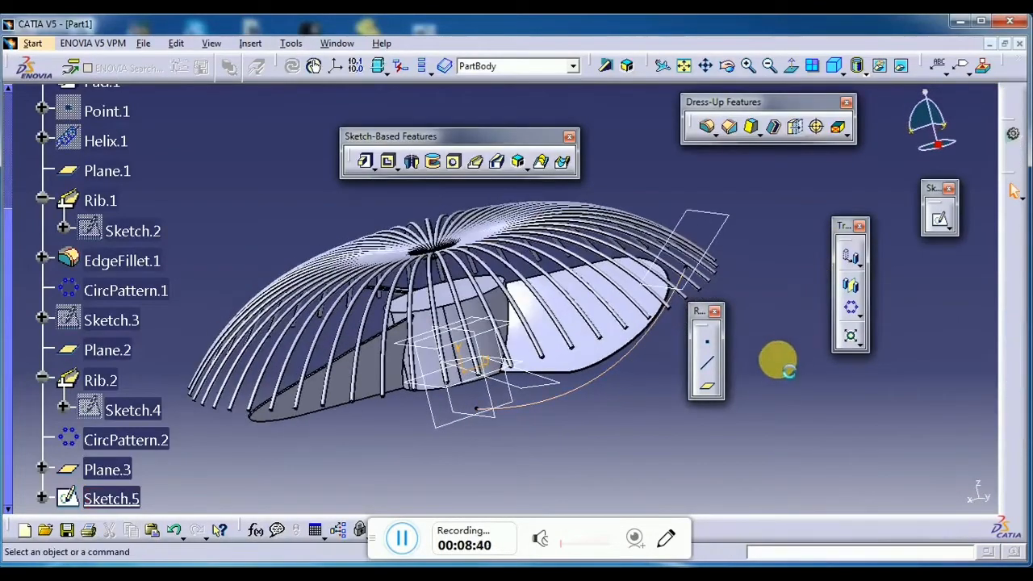
Create a reference plane normal to the mirrored spline at its outer end point.
{"action": "left_click", "coordinate": [705, 385]}
{"action": "left_click", "coordinate": [621, 368]}
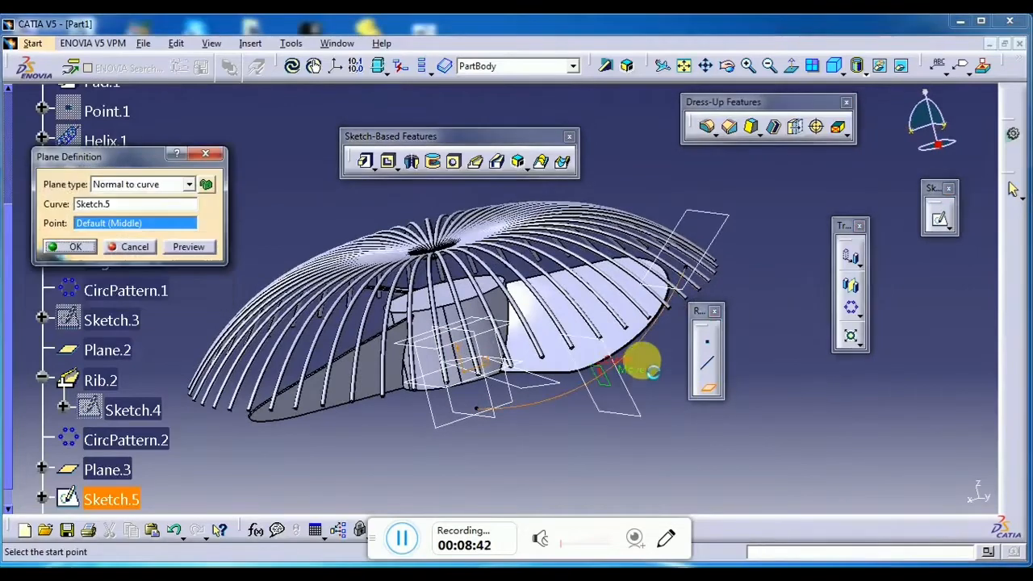
{"action": "left_click", "coordinate": [686, 269]}
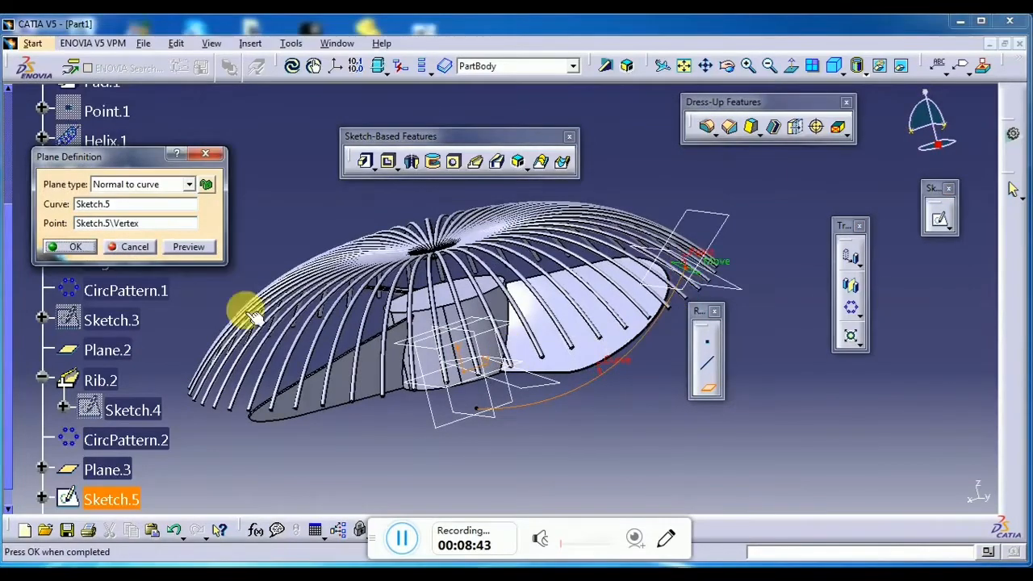
{"action": "left_click", "coordinate": [71, 246]}
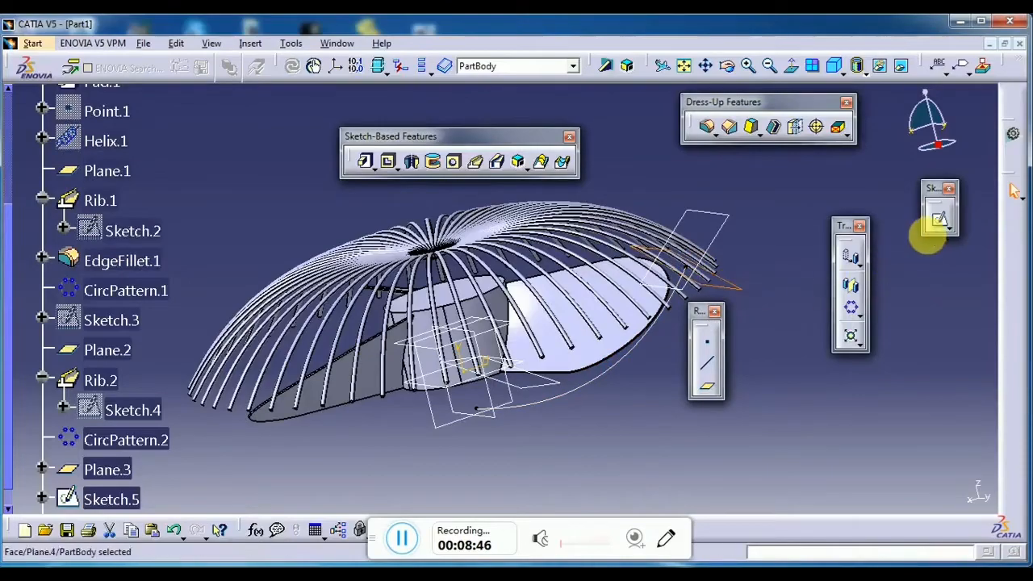
Sketch a circle about 2 mm in diameter on the new plane, centred on the mirrored spline's outer end.
{"action": "left_click", "coordinate": [939, 223]}
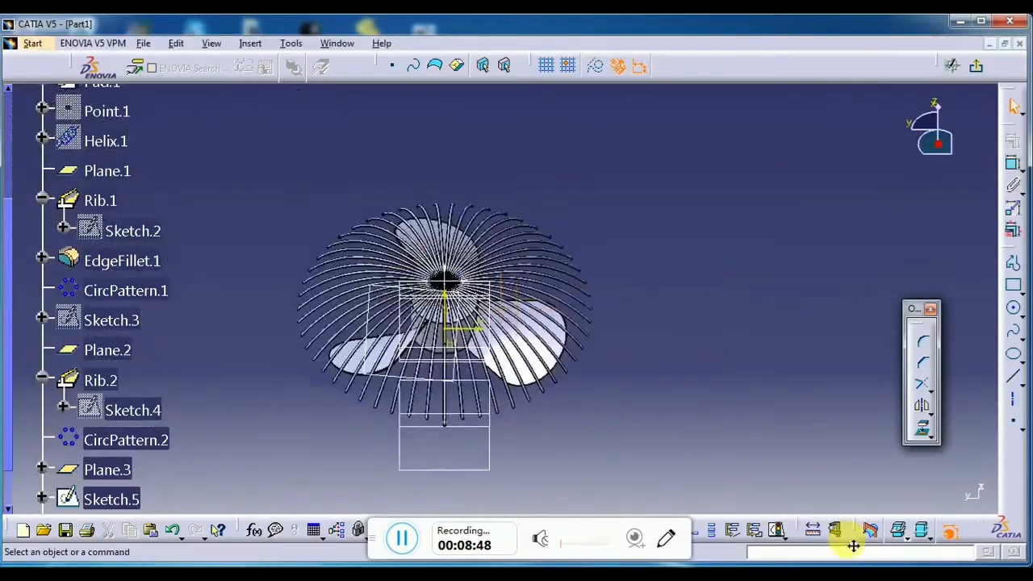
{"action": "middle_click_drag", "start_coordinate": [698, 404], "coordinate": [566, 346]}
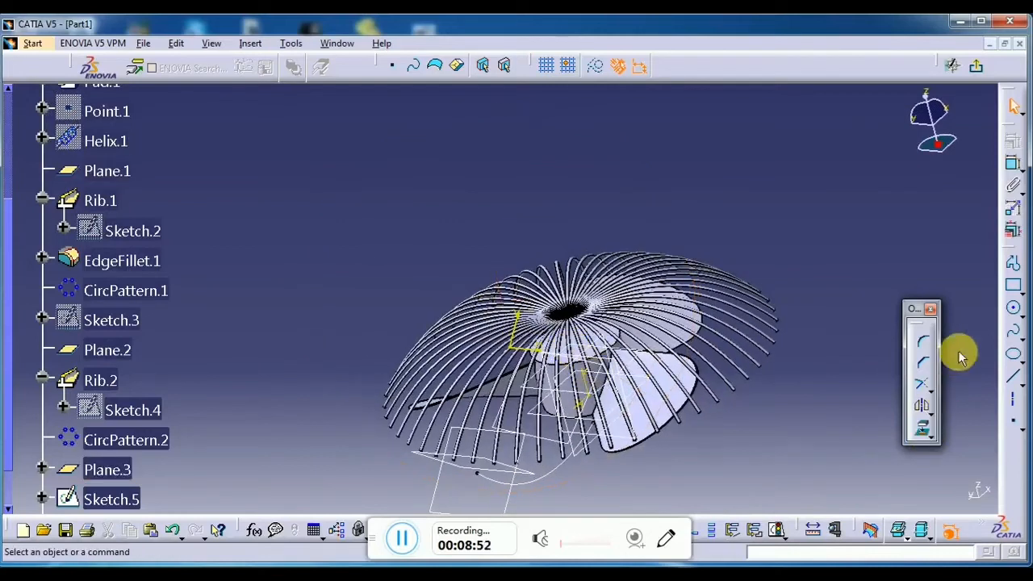
{"action": "left_click", "coordinate": [1014, 312]}
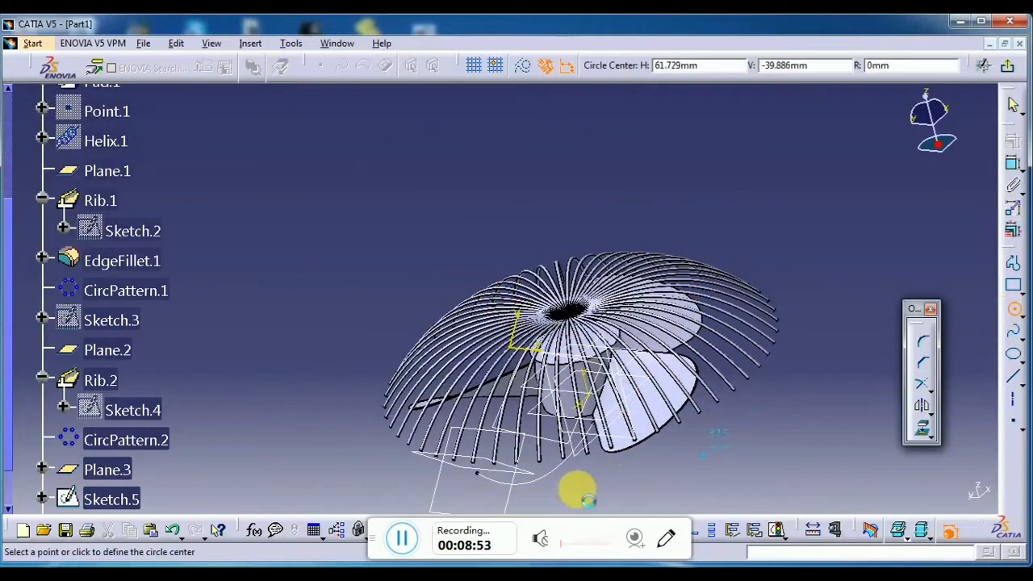
{"action": "left_click", "coordinate": [485, 480]}
{"action": "left_click", "coordinate": [477, 482]}
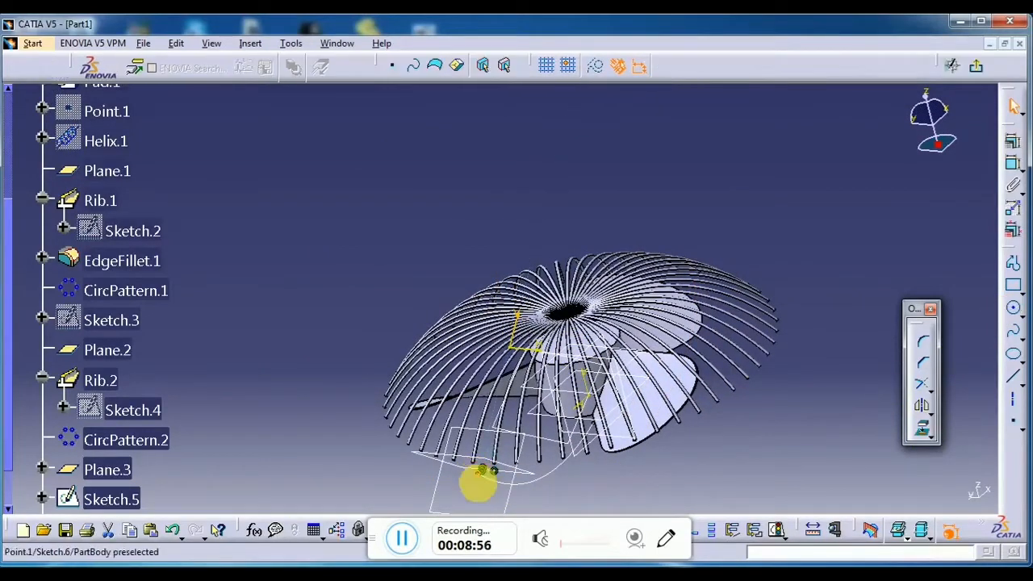
Dimension the circle's diameter, set it to 1 mm, and exit the sketch.
{"action": "left_click", "coordinate": [1013, 166]}
{"action": "left_click", "coordinate": [807, 408]}
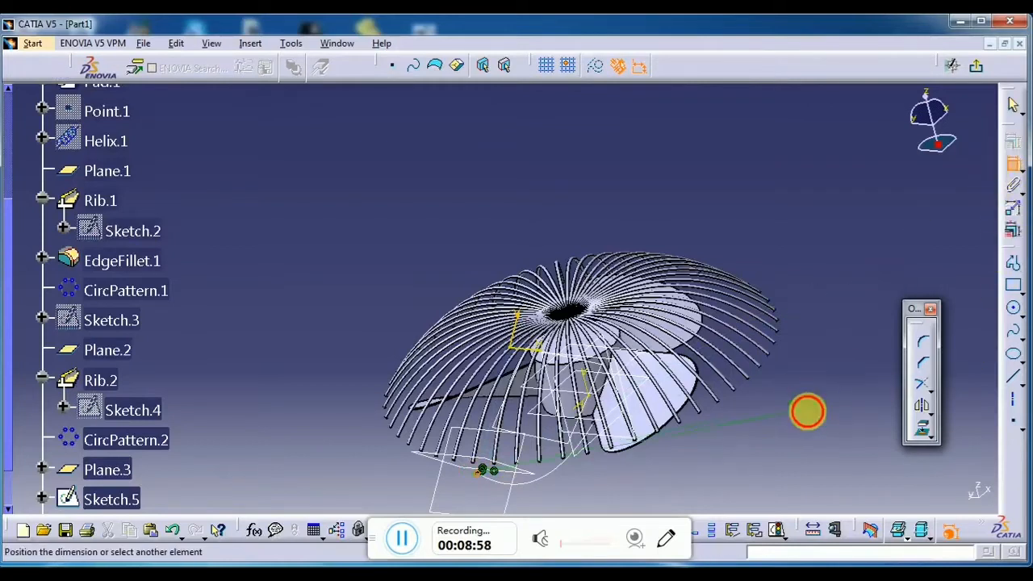
{"action": "double_click", "coordinate": [809, 406]}
{"action": "type", "text": "3"}
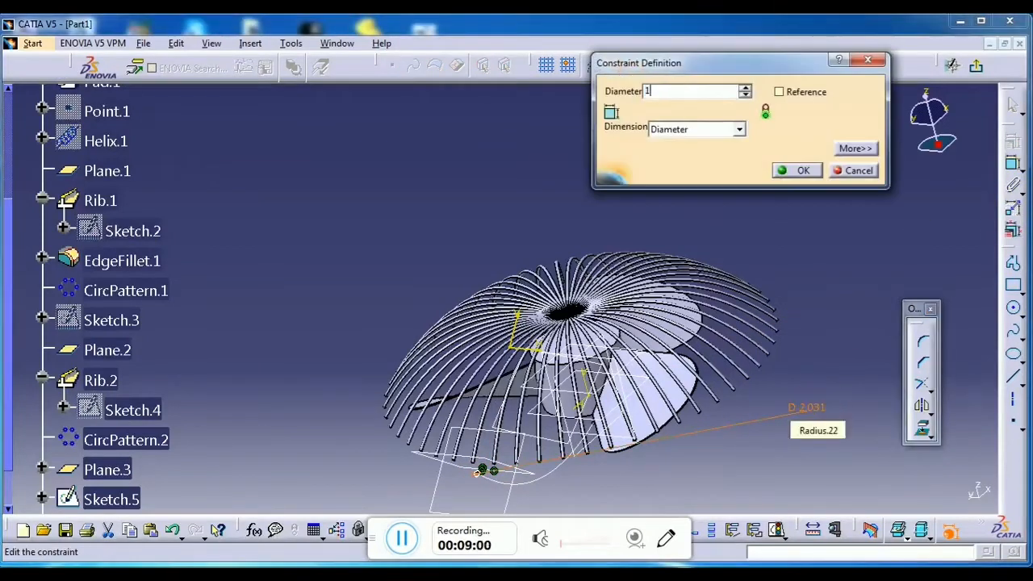
{"action": "key", "text": "Return"}
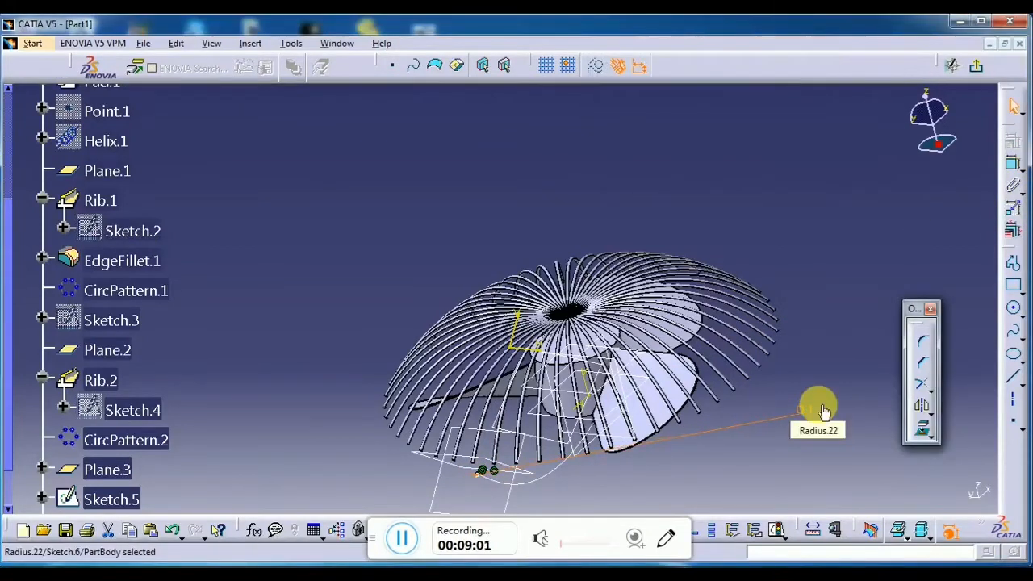
{"action": "left_click", "coordinate": [975, 67]}
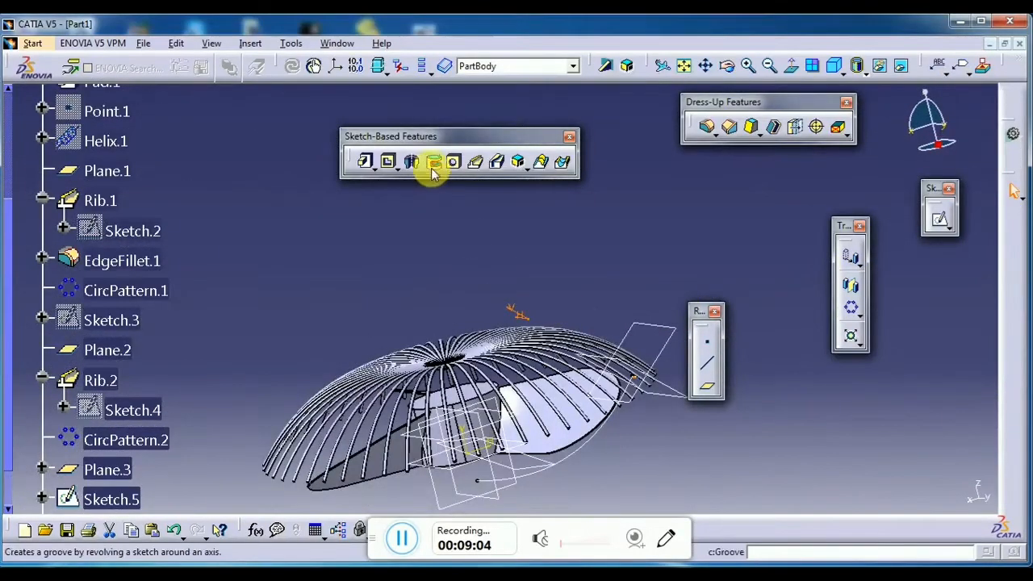
Create a rib by sweeping the small circle along the mirrored spline.
{"action": "left_click", "coordinate": [476, 161]}
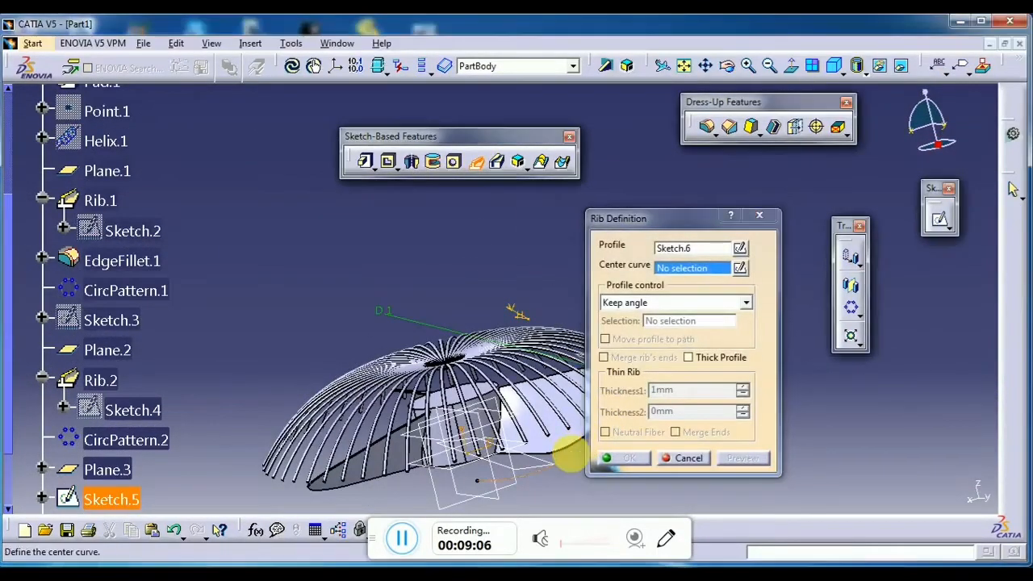
{"action": "left_click", "coordinate": [560, 455]}
{"action": "left_click", "coordinate": [629, 458]}
Pattern the lower rib circularly as a complete crown around the hub's cylindrical face with 31 instances.
{"action": "scroll", "coordinate": [175, 299], "scroll_direction": "down", "scroll_amount": 5}
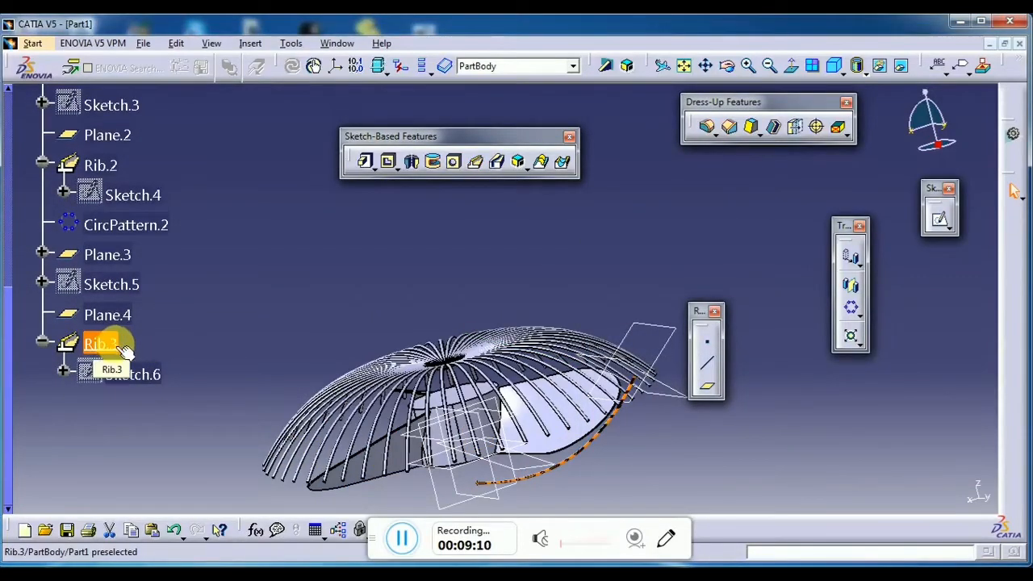
{"action": "left_click", "coordinate": [121, 345]}
{"action": "left_click", "coordinate": [850, 307]}
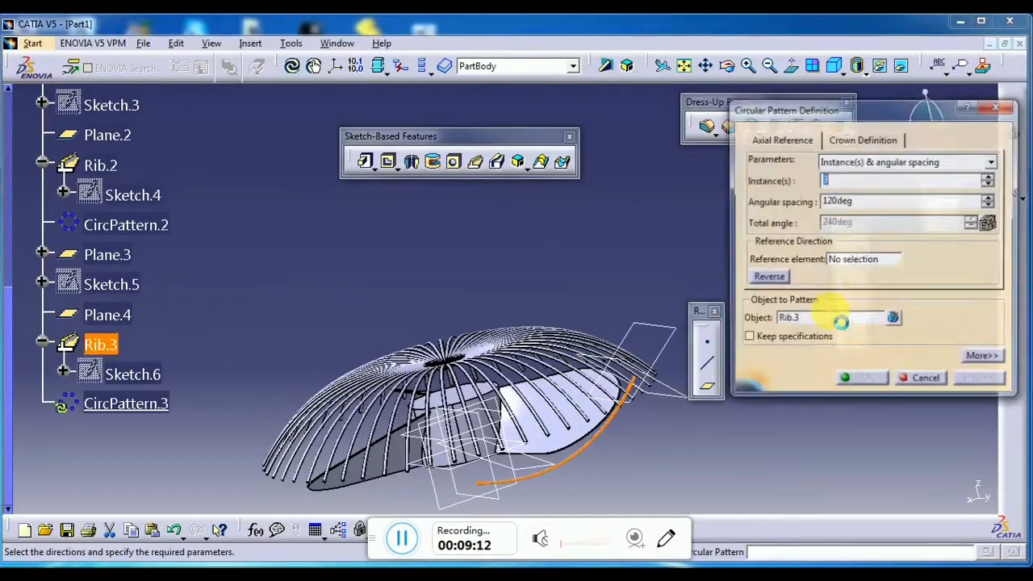
{"action": "left_click", "coordinate": [872, 162]}
{"action": "left_click", "coordinate": [852, 208]}
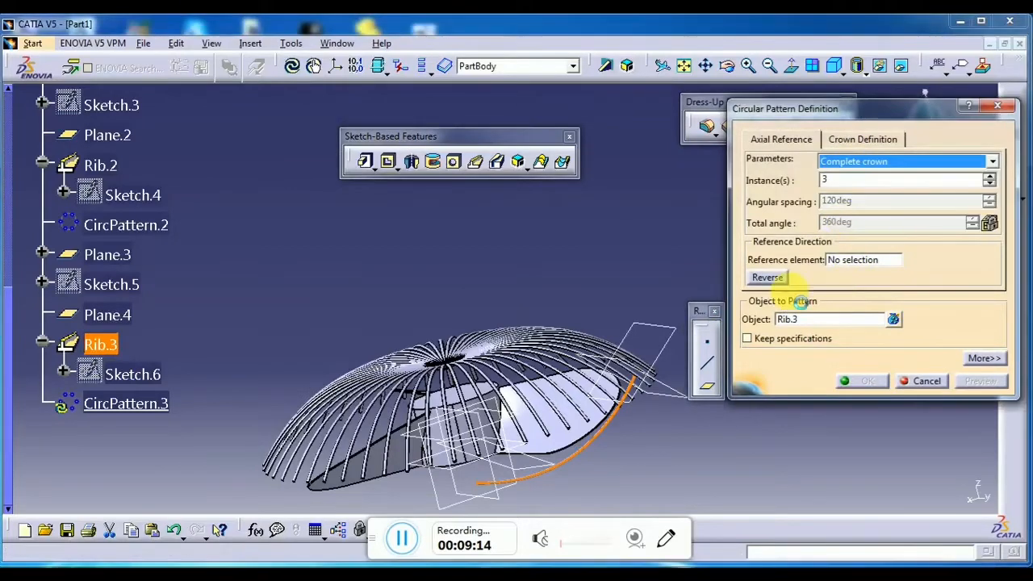
{"action": "left_click", "coordinate": [850, 260]}
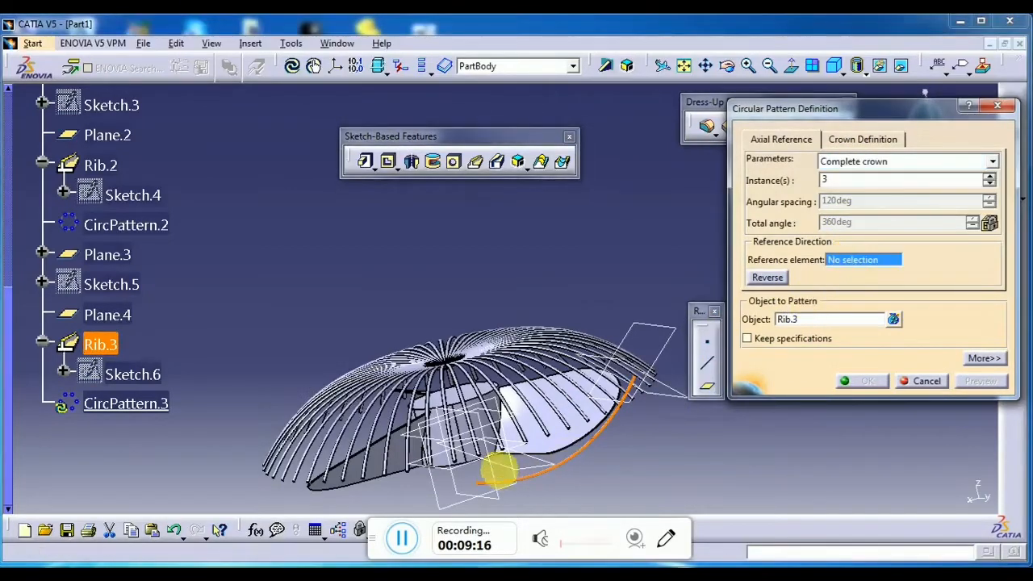
{"action": "middle_click_drag", "start_coordinate": [457, 418], "coordinate": [472, 300]}
{"action": "left_click", "coordinate": [482, 339]}
{"action": "mouse_move", "coordinate": [482, 336]}
{"action": "middle_mouse_down"}
{"action": "mouse_move", "coordinate": [508, 288]}
{"action": "mouse_move", "coordinate": [511, 334]}
{"action": "mouse_move", "coordinate": [477, 335]}
{"action": "middle_mouse_up"}
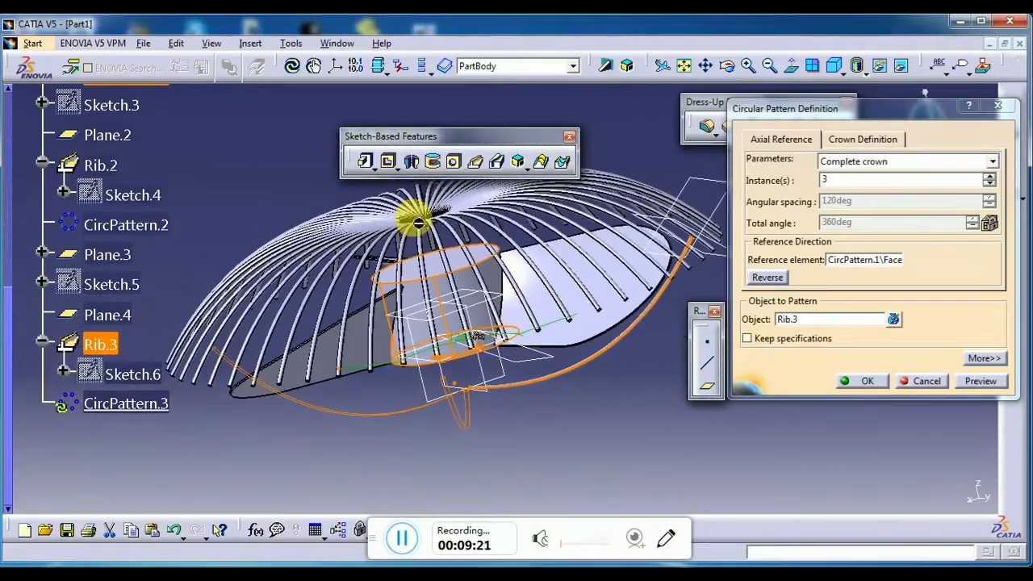
{"action": "left_click", "coordinate": [992, 178]}
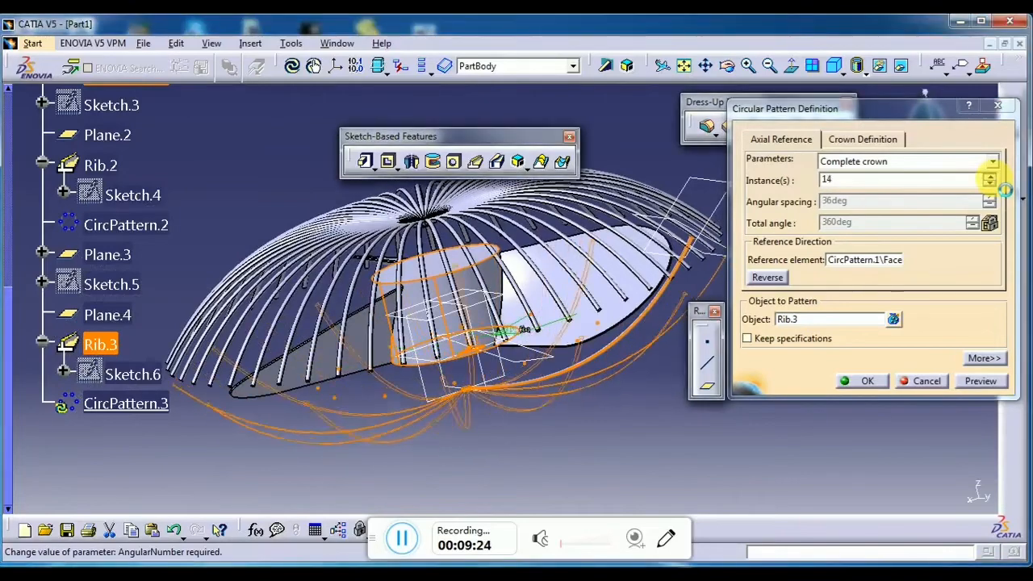
{"action": "left_click", "coordinate": [992, 178]}
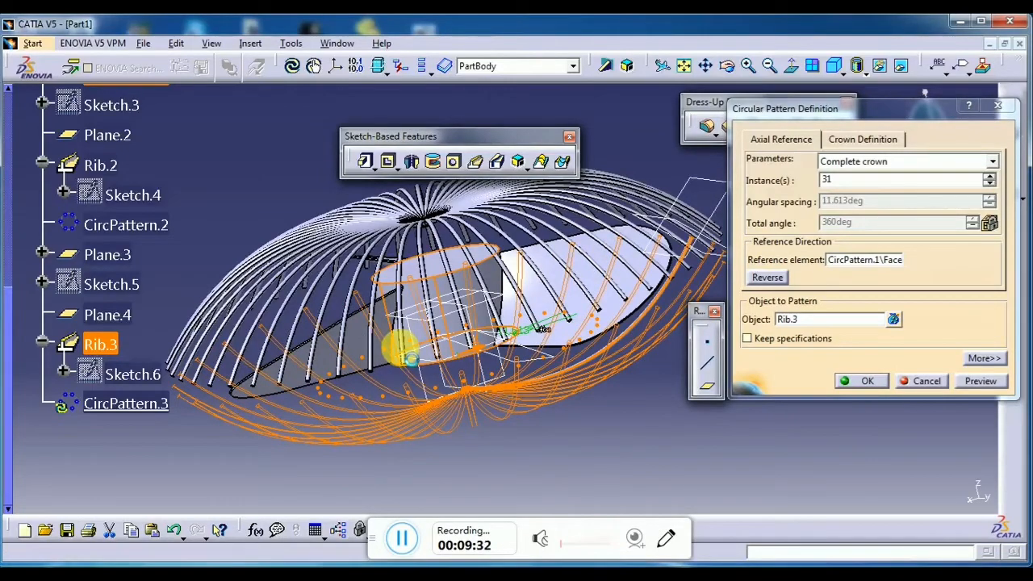
Check the upper rib pattern's instance count and set the lower rib pattern to 51 instances.
{"action": "double_click", "coordinate": [140, 226]}
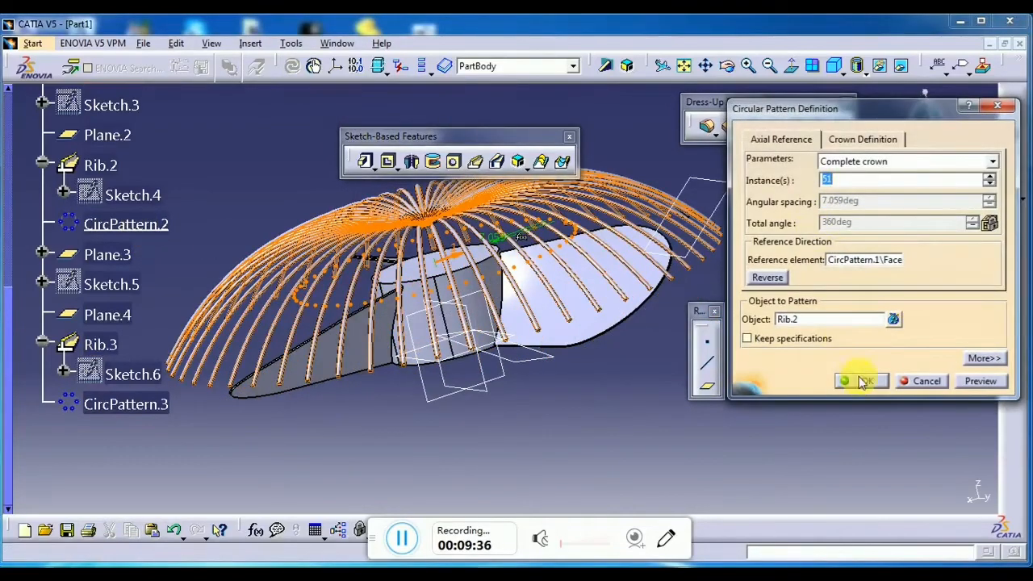
{"action": "left_click", "coordinate": [862, 380]}
{"action": "double_click", "coordinate": [124, 404]}
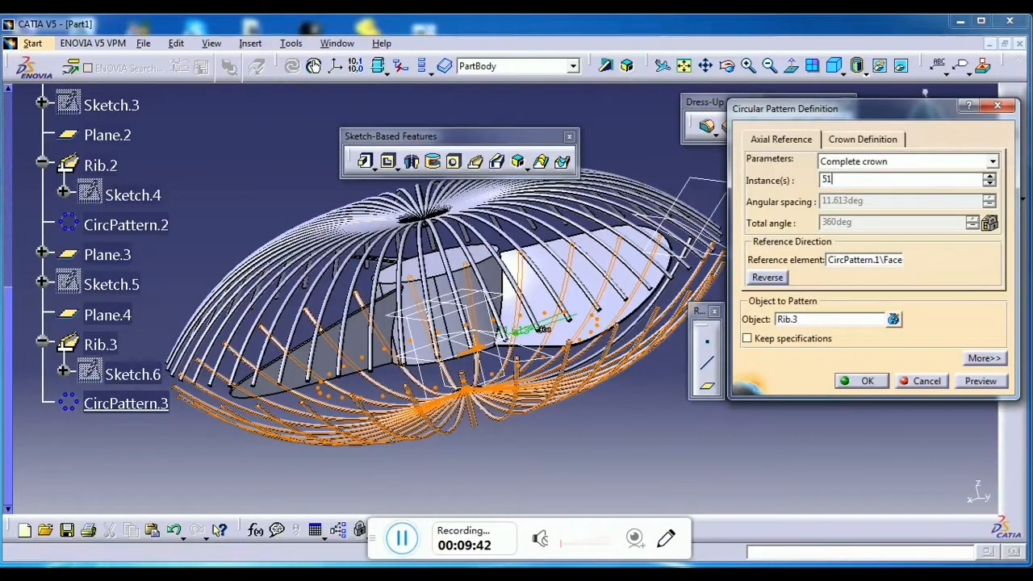
{"action": "left_click", "coordinate": [857, 381]}
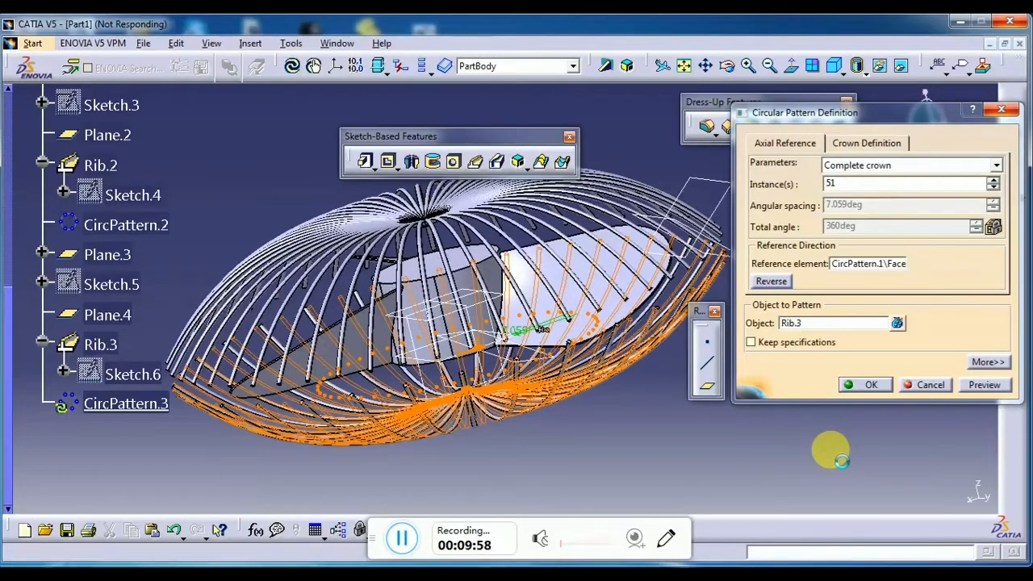
{"action": "left_click", "coordinate": [615, 458]}
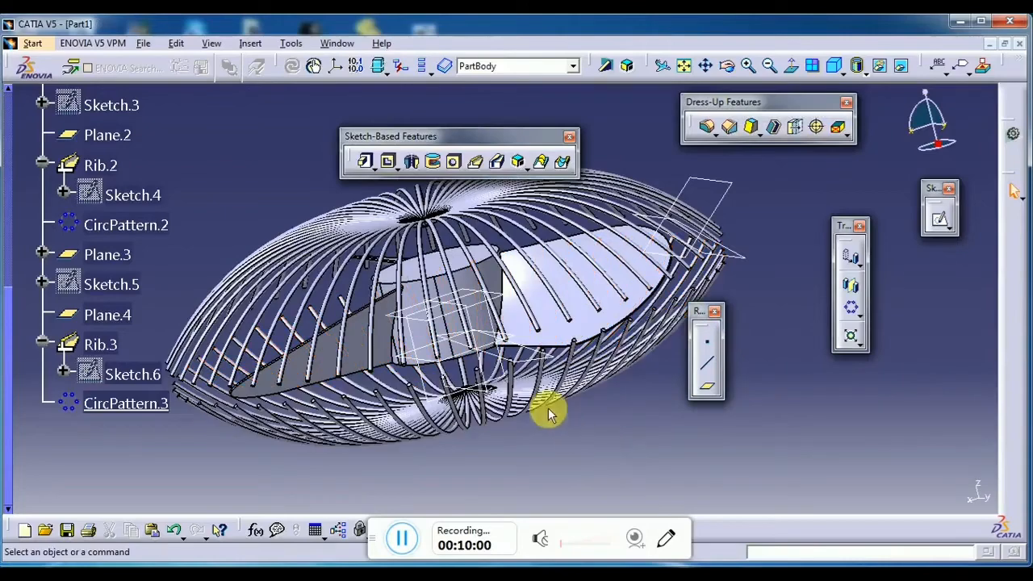
Start a sketch on the vertical reference plane through the hub and hide Plane.2 and Plane.4 at the rib ends.
{"action": "left_click", "coordinate": [476, 305]}
{"action": "left_click", "coordinate": [939, 218]}
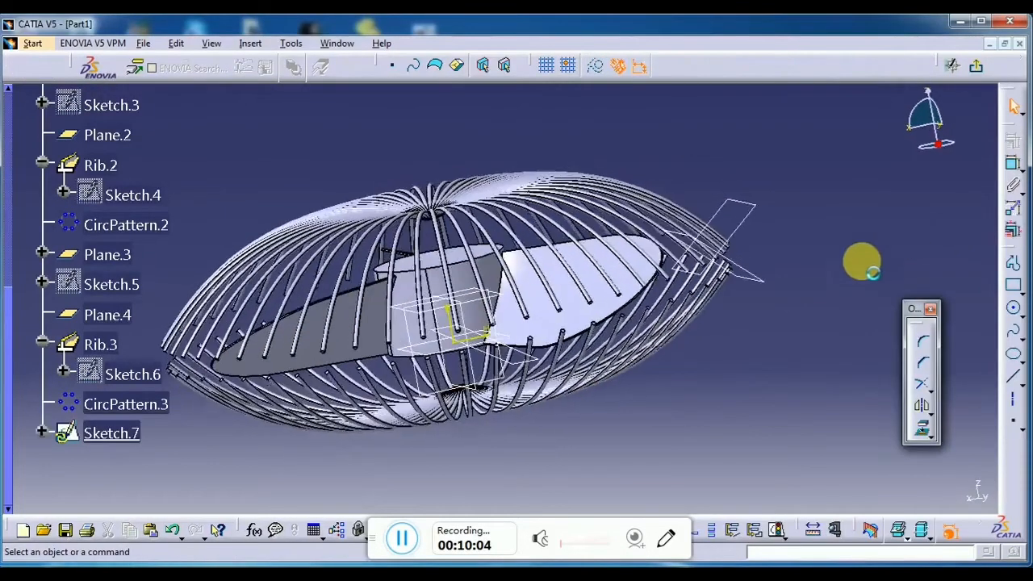
{"action": "mouse_move", "coordinate": [624, 369]}
{"action": "middle_mouse_down"}
{"action": "mouse_move", "coordinate": [609, 369]}
{"action": "mouse_move", "coordinate": [719, 276]}
{"action": "middle_mouse_up"}
{"action": "right_click", "coordinate": [719, 266]}
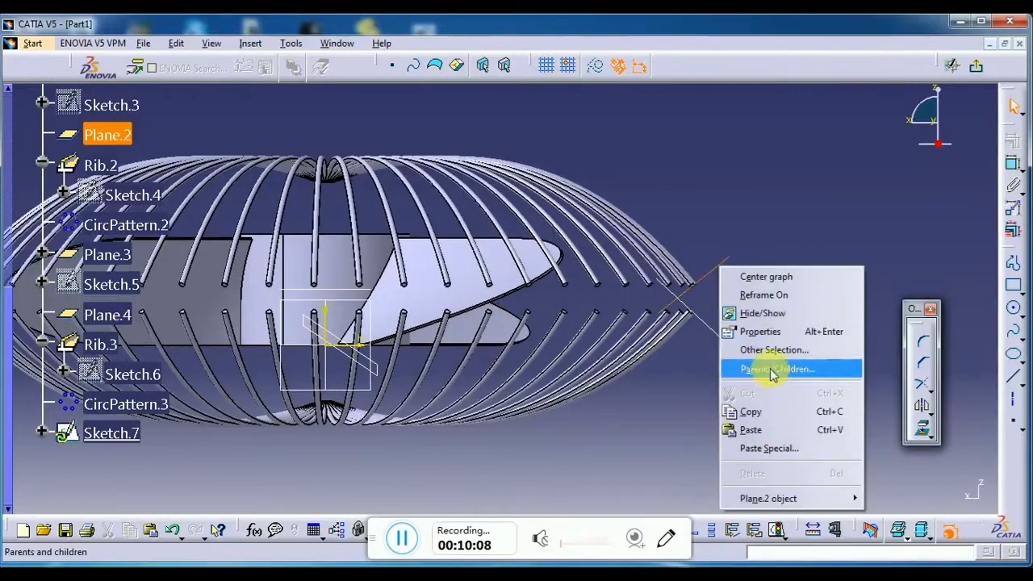
{"action": "left_click", "coordinate": [754, 313]}
{"action": "right_click", "coordinate": [719, 330]}
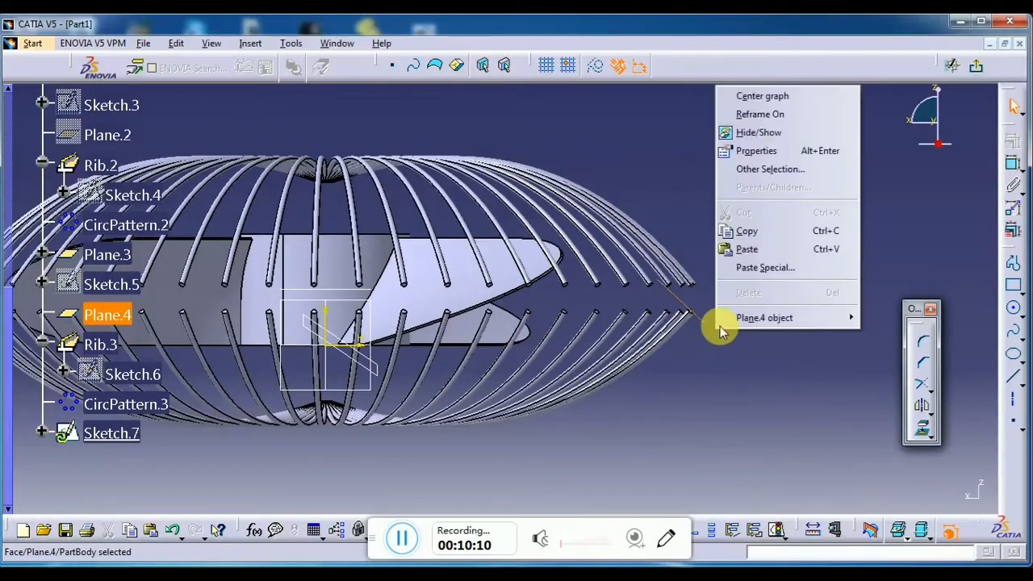
{"action": "left_click", "coordinate": [754, 132]}
{"action": "middle_click_drag", "start_coordinate": [702, 420], "coordinate": [715, 392]}
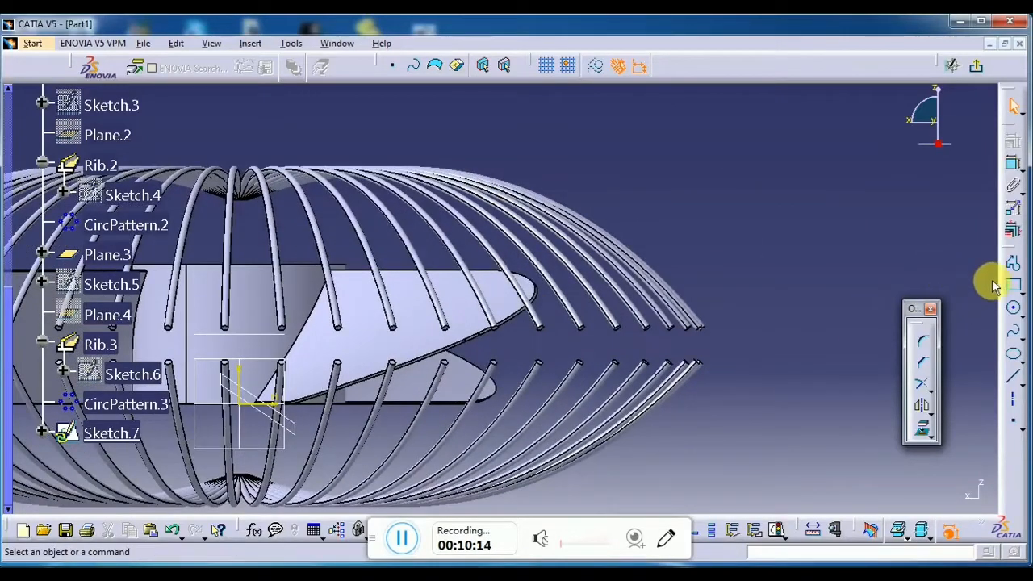
Sketch a closed C-shaped profile at the guard's outer edge, bridging the gap between the upper and lower rib ends.
{"action": "left_click", "coordinate": [1012, 262]}
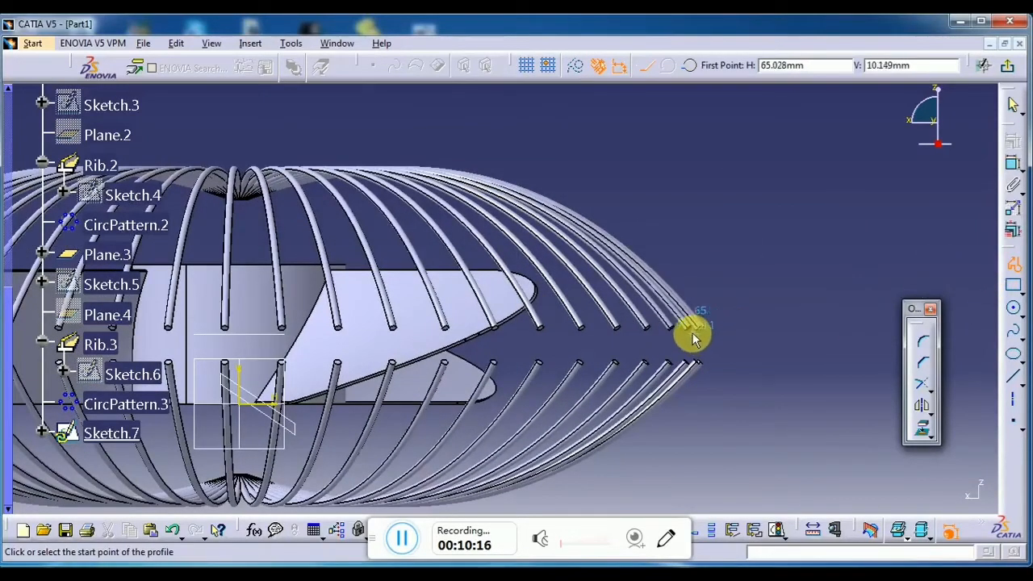
{"action": "middle_click_drag", "start_coordinate": [700, 333], "coordinate": [709, 222]}
{"action": "middle_click_drag", "start_coordinate": [804, 411], "coordinate": [622, 395]}
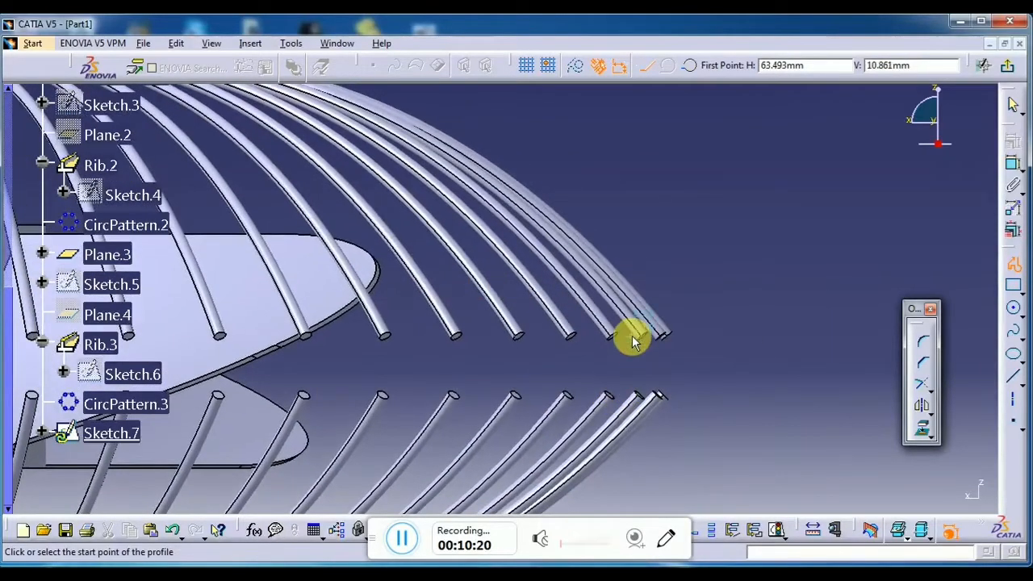
{"action": "left_click", "coordinate": [631, 339]}
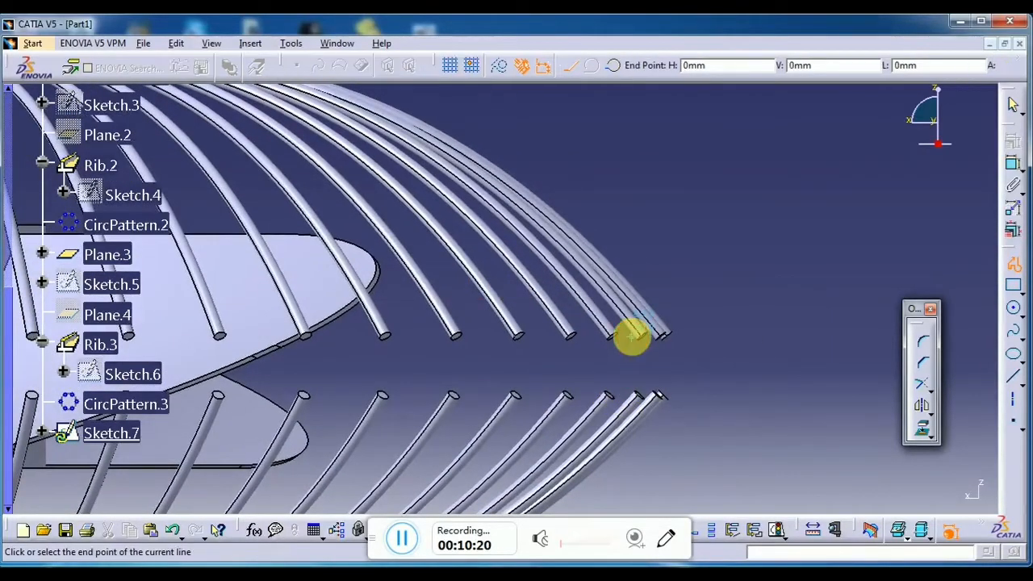
{"action": "left_click", "coordinate": [683, 335]}
{"action": "left_click", "coordinate": [683, 408]}
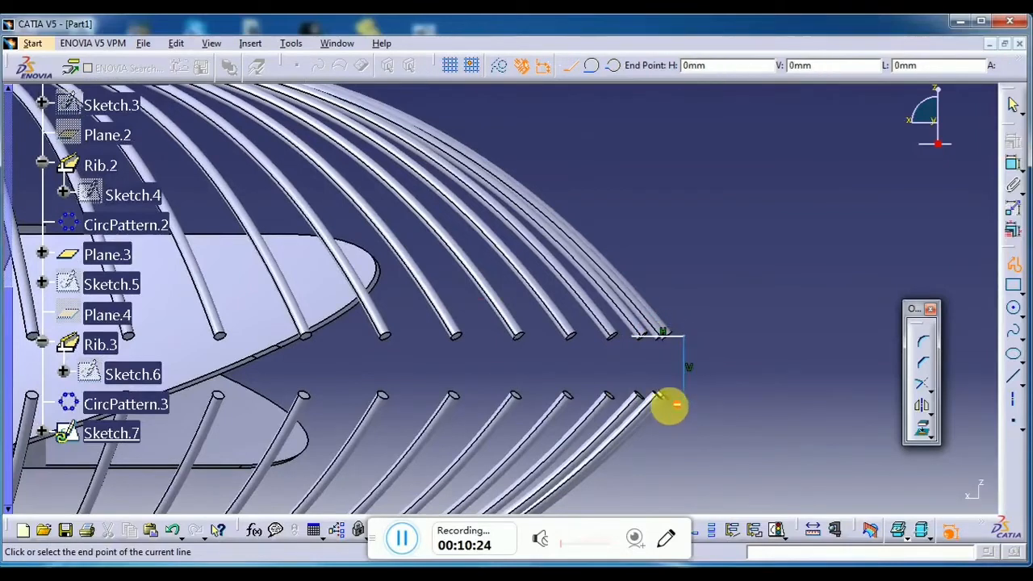
{"action": "left_click", "coordinate": [626, 392]}
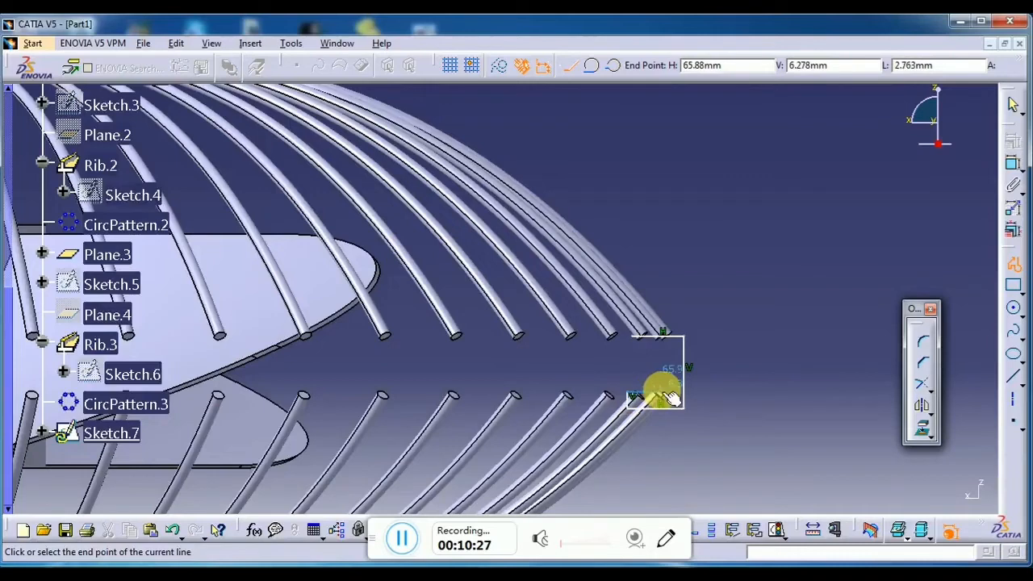
{"action": "left_click", "coordinate": [634, 337]}
{"action": "middle_click_drag", "start_coordinate": [602, 369], "coordinate": [631, 296]}
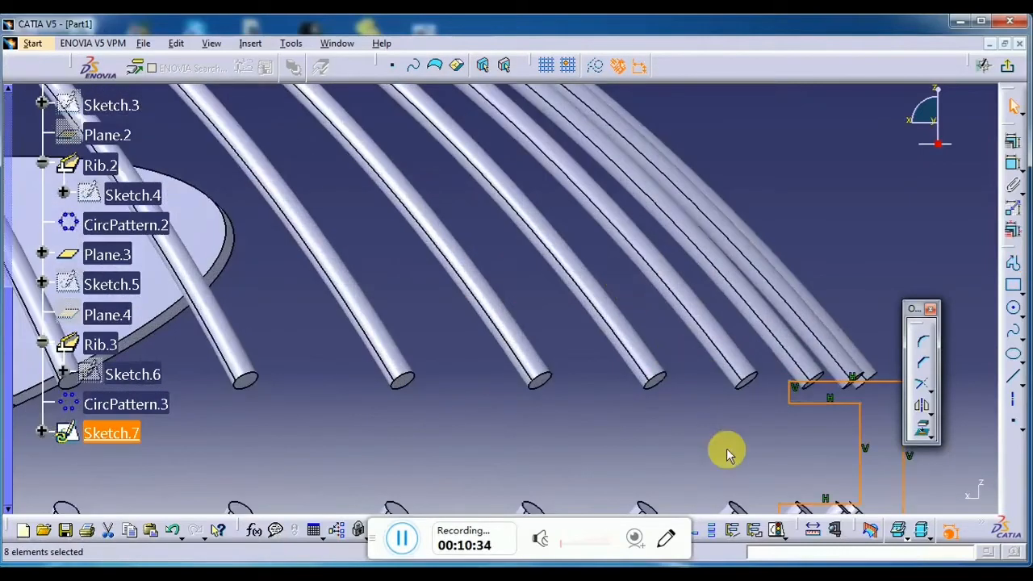
{"action": "middle_click_drag", "start_coordinate": [726, 454], "coordinate": [638, 424]}
{"action": "left_click", "coordinate": [731, 398]}
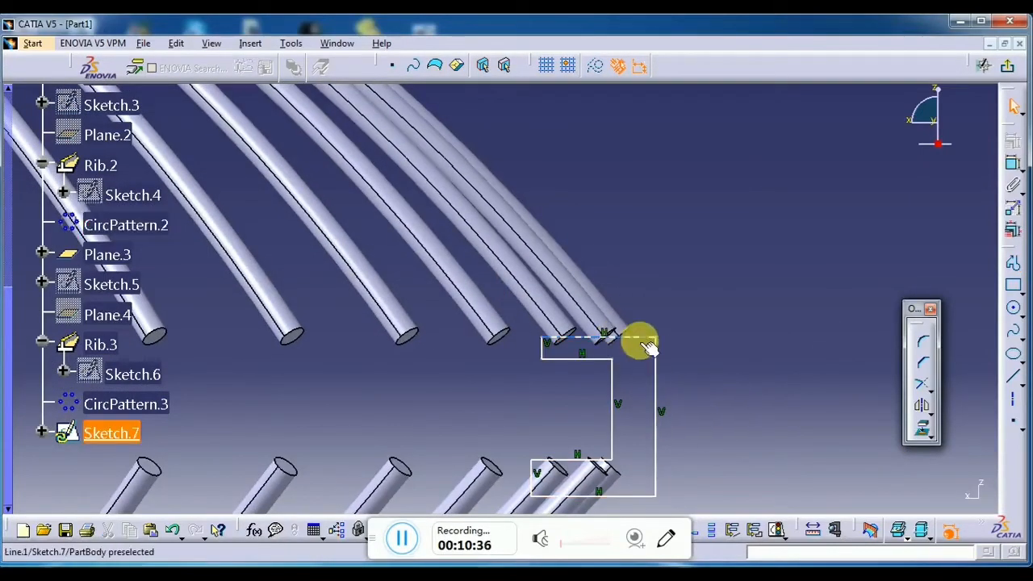
Adjust the C-profile's horizontal and vertical lines so its two short legs enclose the upper and lower rib ends.
{"action": "left_click_drag", "start_coordinate": [650, 345], "coordinate": [645, 334]}
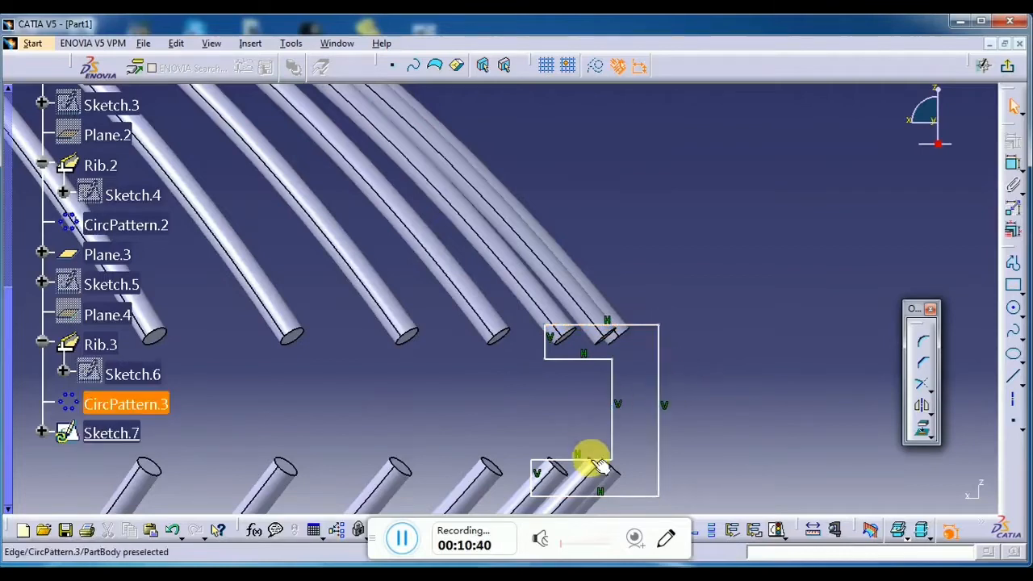
{"action": "mouse_move", "coordinate": [592, 460]}
{"action": "left_mouse_down"}
{"action": "mouse_move", "coordinate": [612, 490]}
{"action": "mouse_move", "coordinate": [610, 460]}
{"action": "left_mouse_up"}
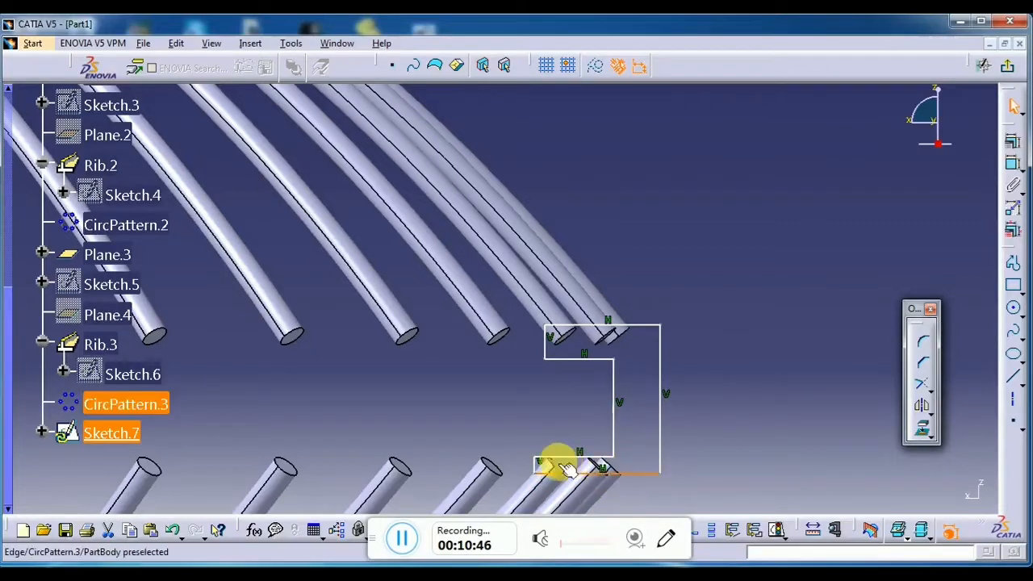
{"action": "left_click", "coordinate": [808, 329]}
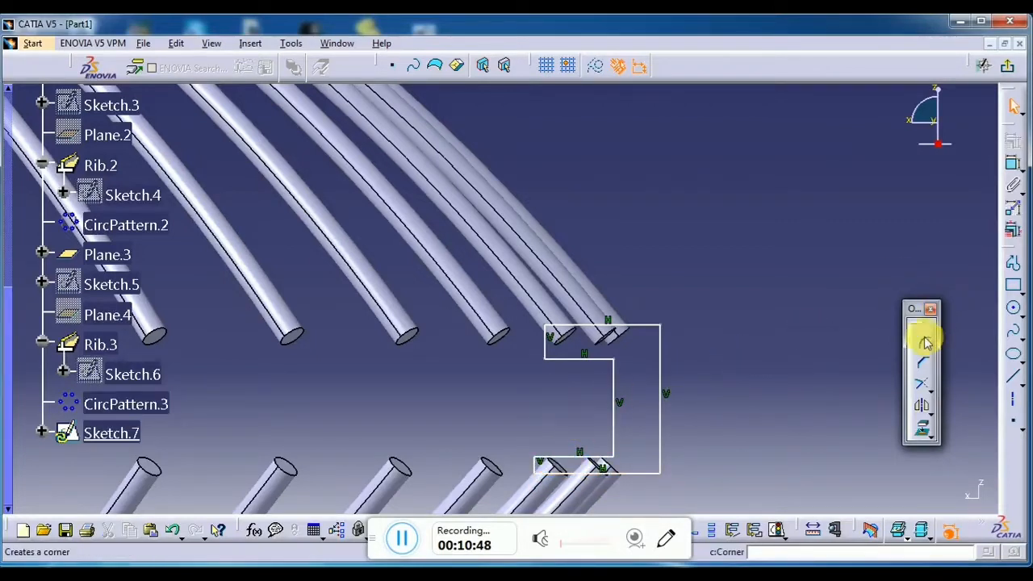
Round the inner and outer corners of the C-profile's upper bend, the outer one with a radius of about 2 mm.
{"action": "left_click", "coordinate": [582, 357]}
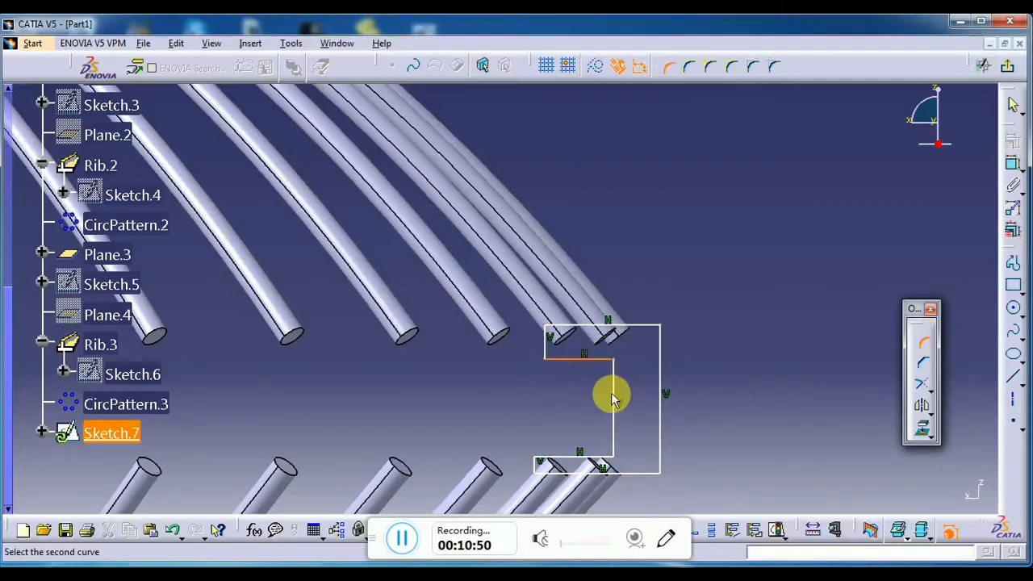
{"action": "left_click", "coordinate": [618, 404]}
{"action": "left_click", "coordinate": [607, 372]}
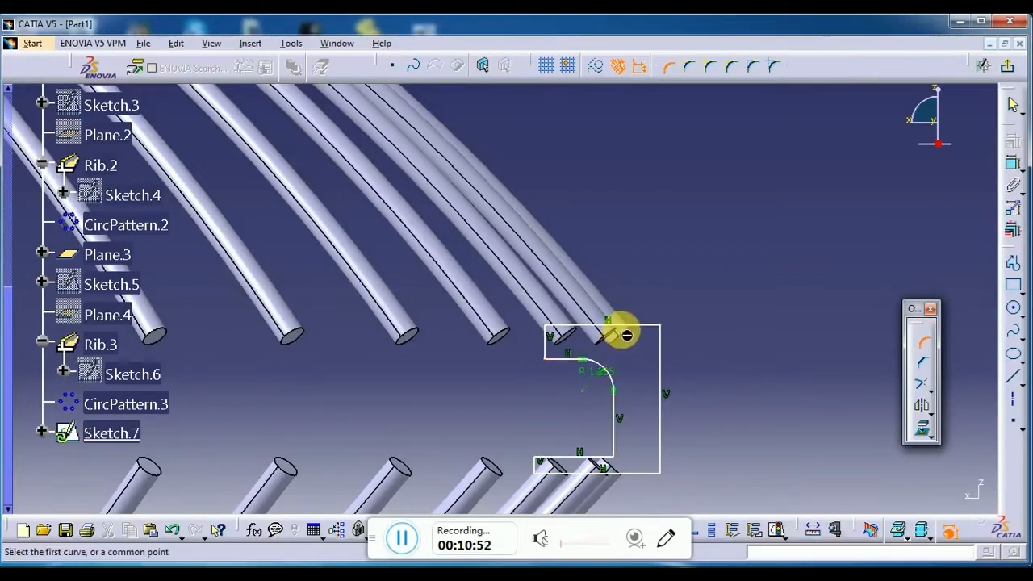
{"action": "left_click", "coordinate": [618, 327]}
{"action": "left_click", "coordinate": [664, 382]}
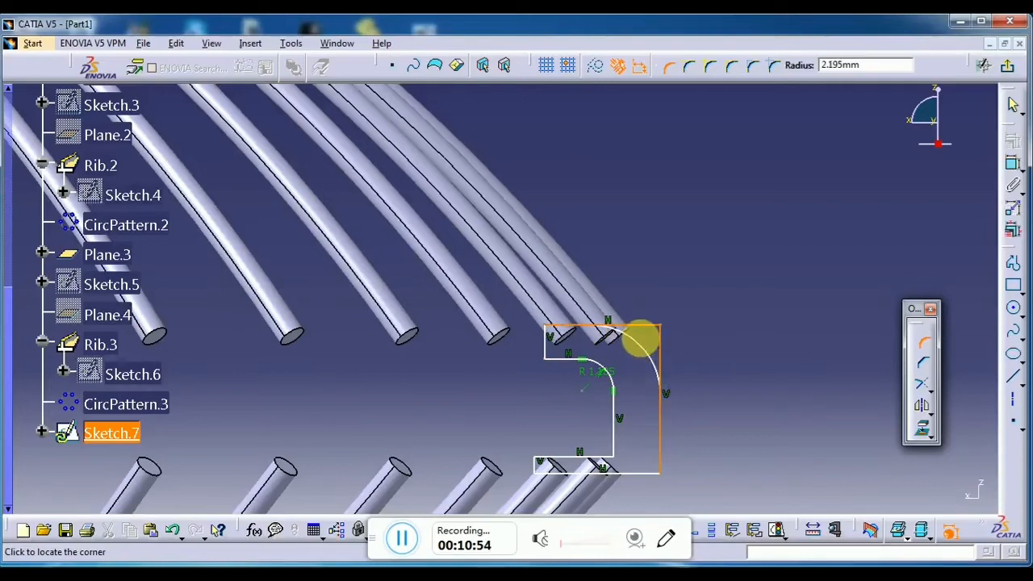
{"action": "left_click", "coordinate": [643, 335]}
Round the outer and inner corners of the C-profile's lower bend and exit the sketch.
{"action": "left_click", "coordinate": [660, 450]}
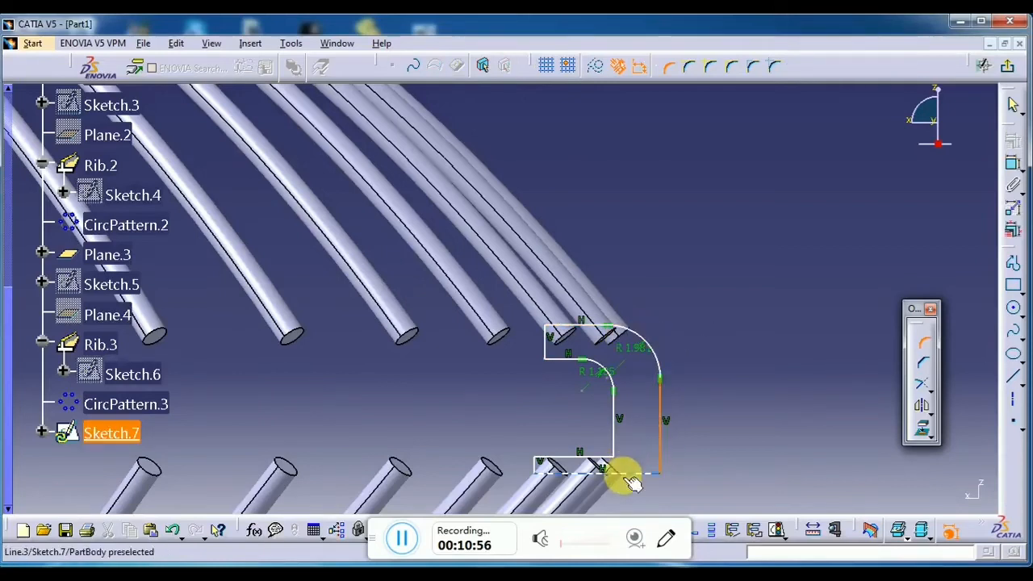
{"action": "left_click", "coordinate": [630, 476]}
{"action": "left_click", "coordinate": [639, 466]}
{"action": "left_click", "coordinate": [611, 428]}
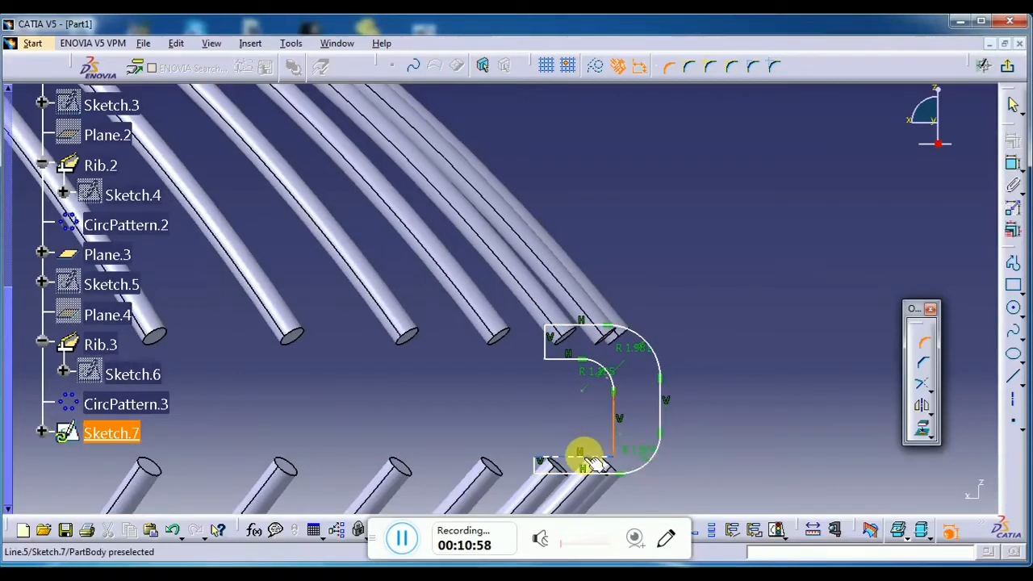
{"action": "left_click", "coordinate": [596, 463]}
{"action": "left_click", "coordinate": [606, 462]}
{"action": "middle_click_drag", "start_coordinate": [678, 396], "coordinate": [677, 427]}
{"action": "left_click", "coordinate": [1007, 68]}
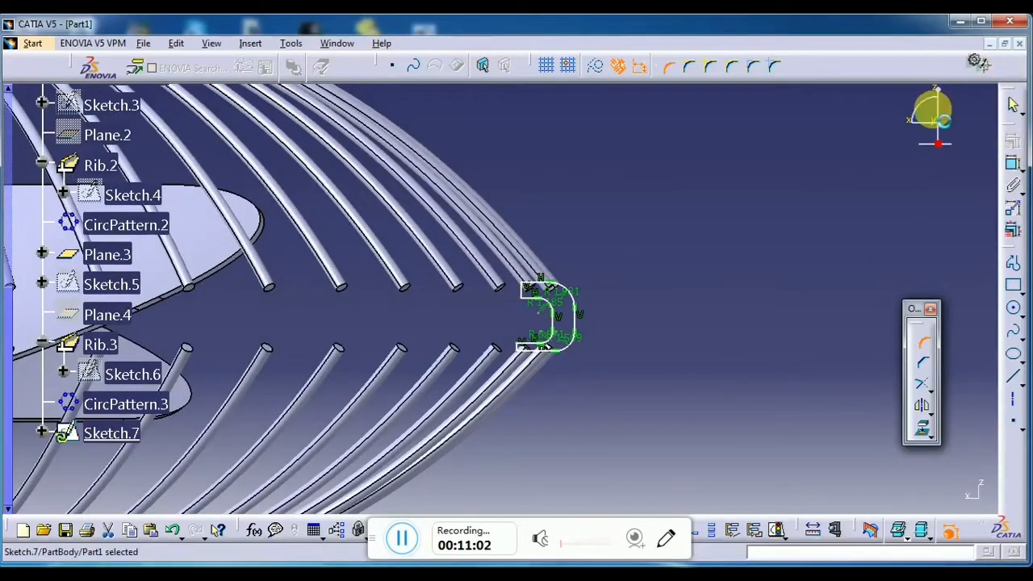
Create the guard's outer rim as a Shaft by revolving the C-profile 360 degrees about the hub's axis.
{"action": "mouse_move", "coordinate": [599, 299]}
{"action": "middle_mouse_down"}
{"action": "mouse_move", "coordinate": [544, 299]}
{"action": "mouse_move", "coordinate": [553, 322]}
{"action": "mouse_move", "coordinate": [479, 244]}
{"action": "middle_mouse_up"}
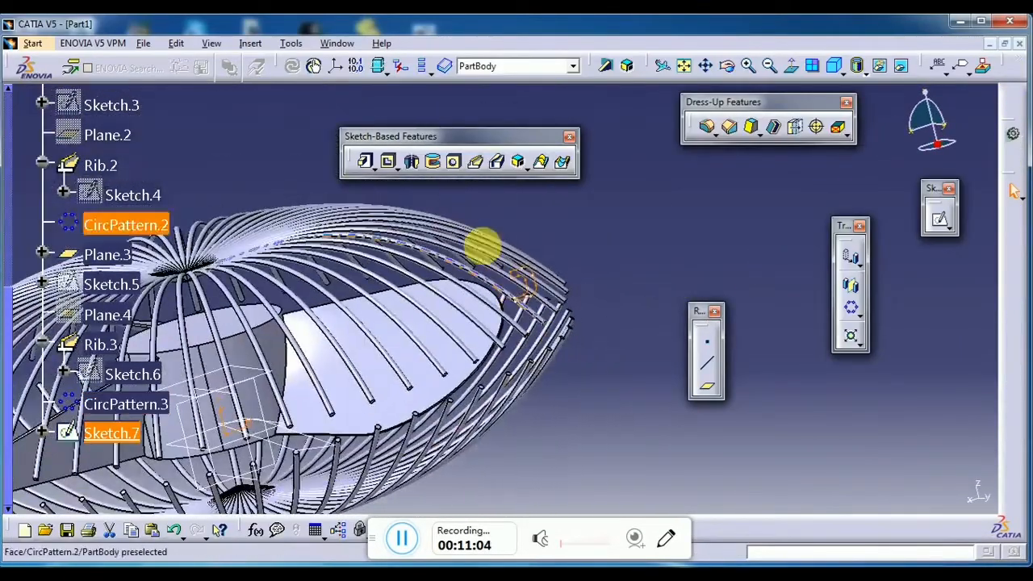
{"action": "left_click", "coordinate": [411, 161]}
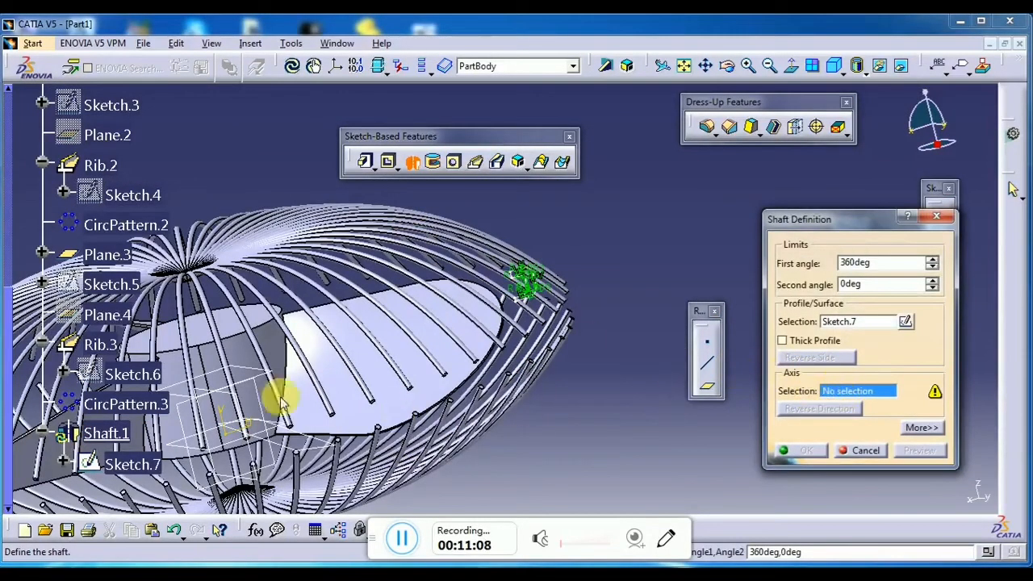
{"action": "left_click", "coordinate": [242, 355]}
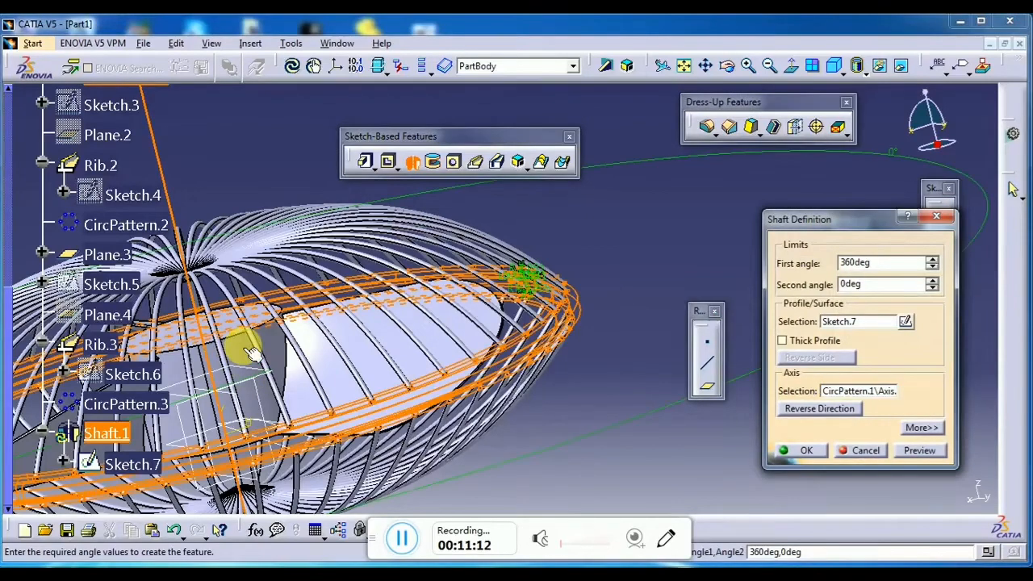
{"action": "left_click", "coordinate": [806, 450]}
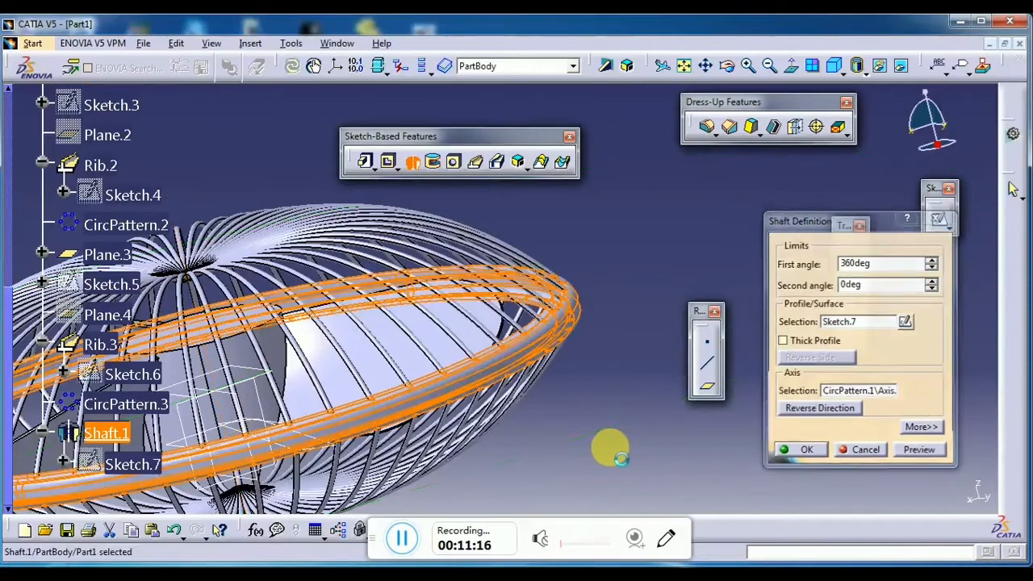
Switch the display to shading without edges and hide Plane.1 at the hub.
{"action": "middle_click_drag", "start_coordinate": [564, 422], "coordinate": [491, 392]}
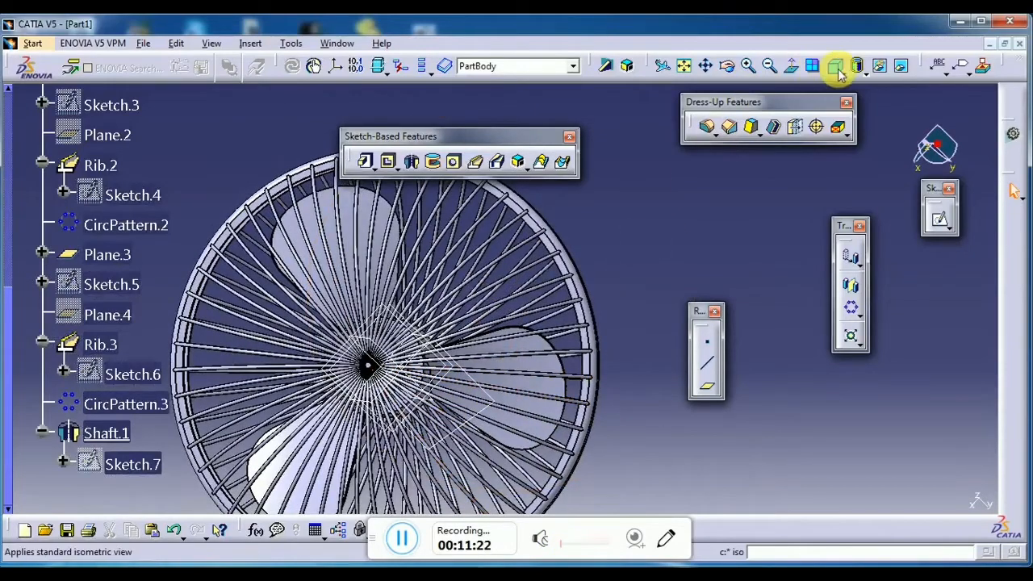
{"action": "left_click", "coordinate": [862, 71]}
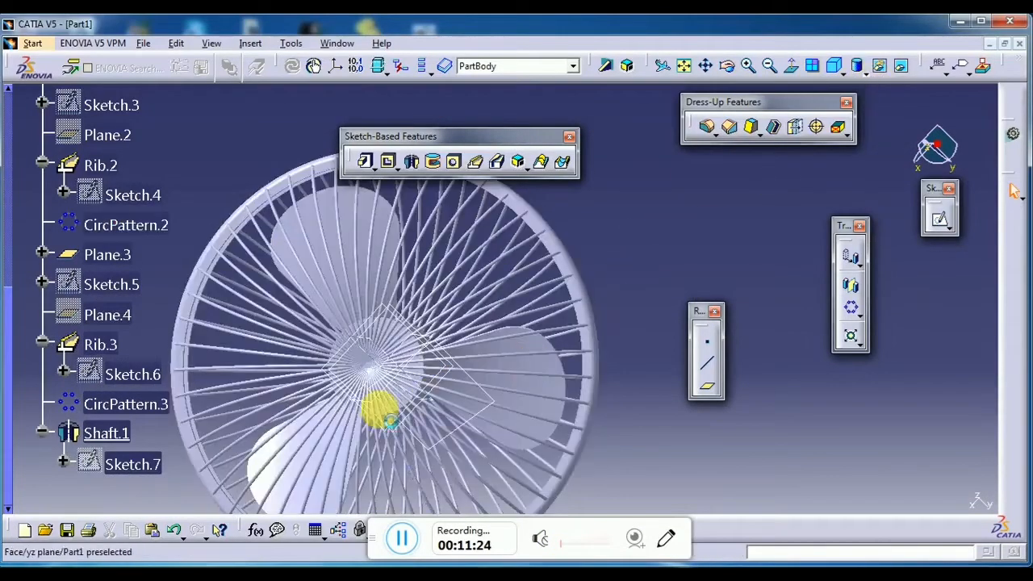
{"action": "middle_click_drag", "start_coordinate": [376, 408], "coordinate": [385, 237]}
{"action": "right_click", "coordinate": [401, 345]}
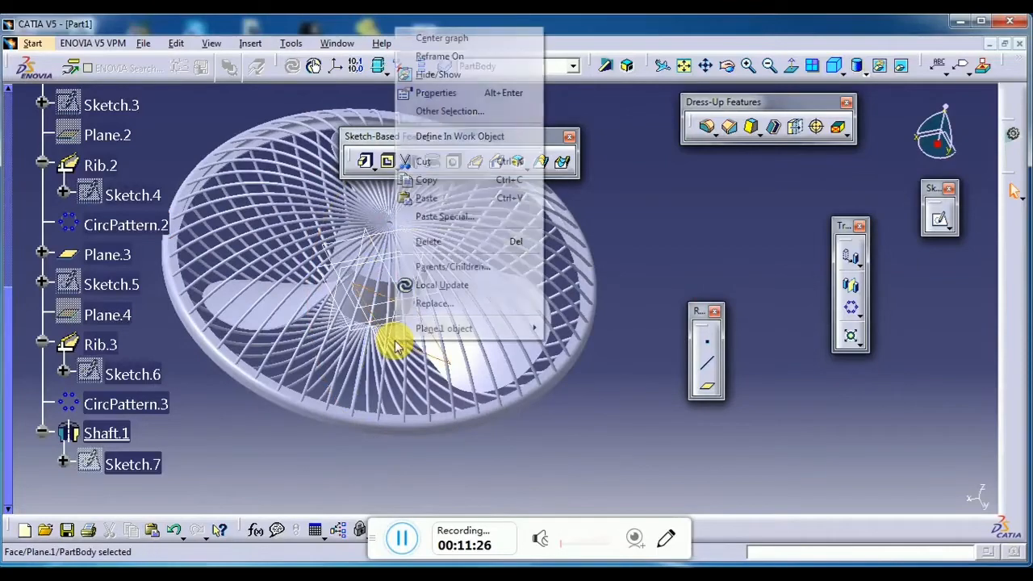
{"action": "left_click", "coordinate": [412, 73]}
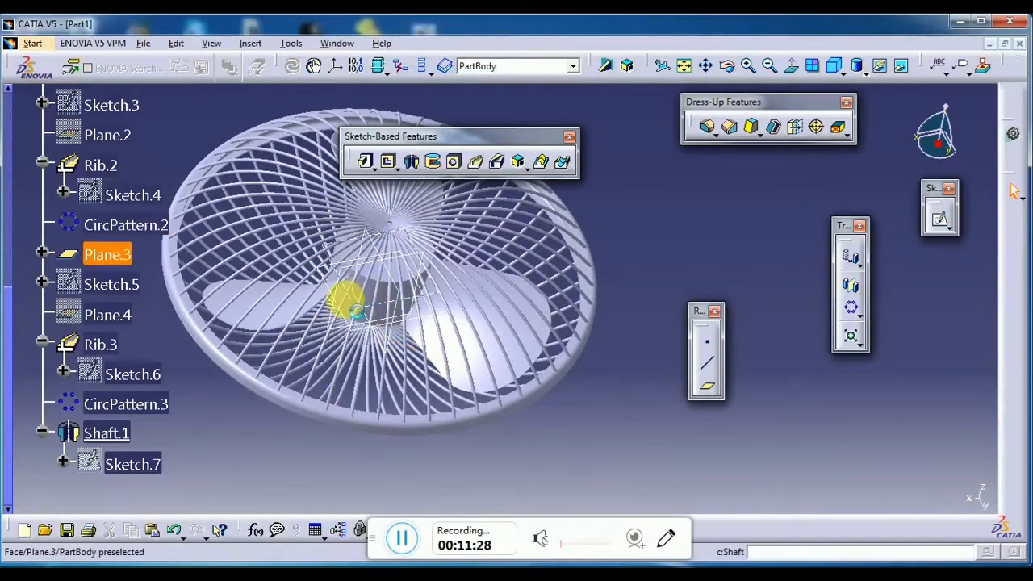
Examine the fan, guard ribs and new rim from several directions, ending in the isometric view.
{"action": "middle_click_drag", "start_coordinate": [346, 299], "coordinate": [480, 297]}
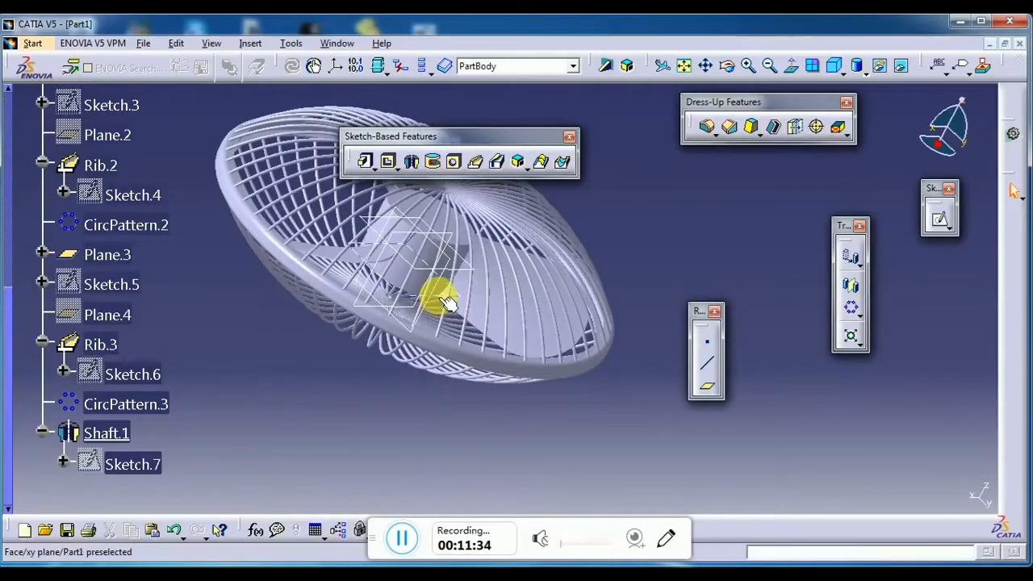
{"action": "right_click", "coordinate": [443, 302]}
{"action": "key", "text": "Escape"}
{"action": "middle_click_drag", "start_coordinate": [449, 334], "coordinate": [517, 397]}
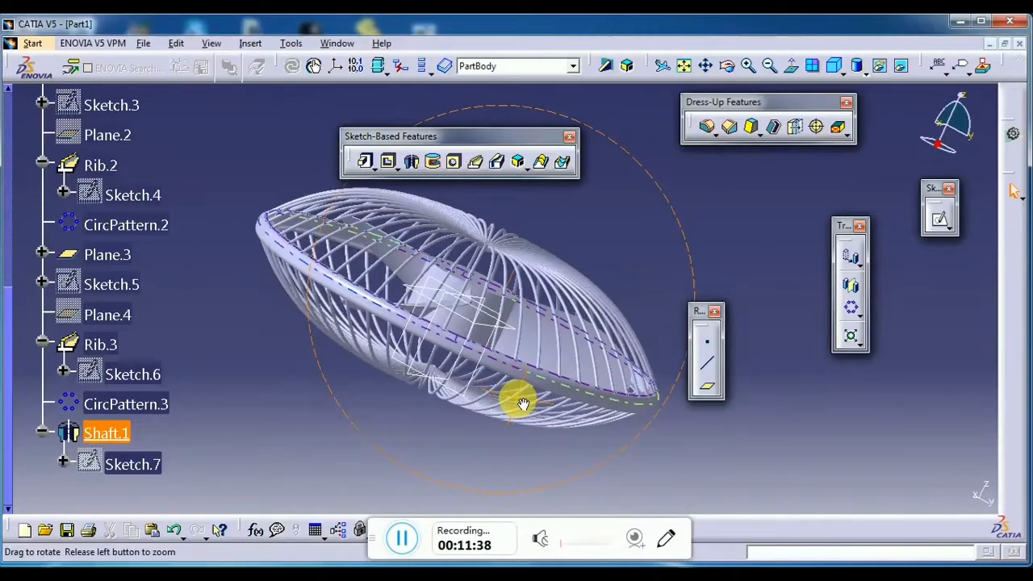
{"action": "middle_click_drag", "start_coordinate": [460, 330], "coordinate": [524, 500]}
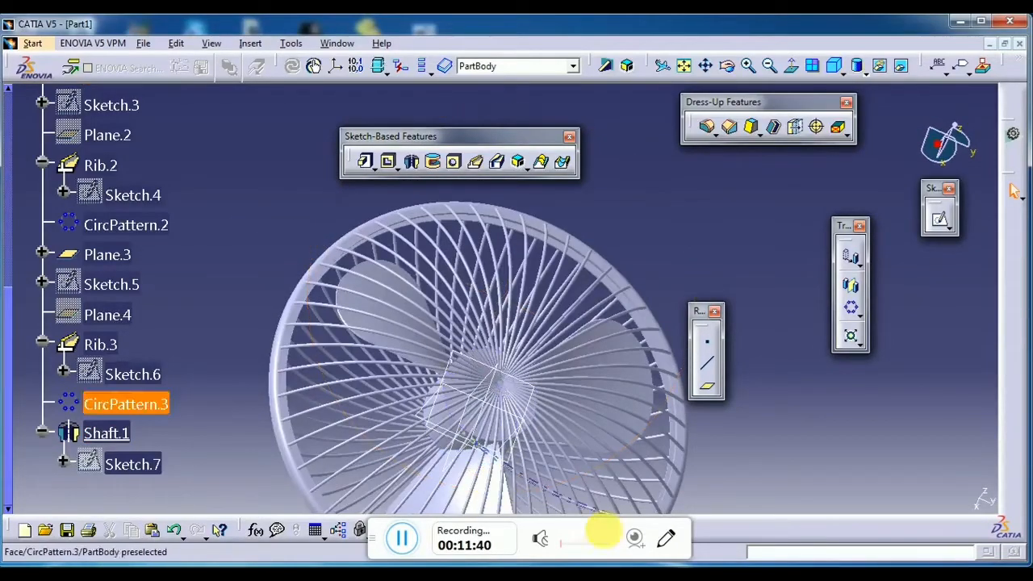
{"action": "left_click", "coordinate": [834, 69]}
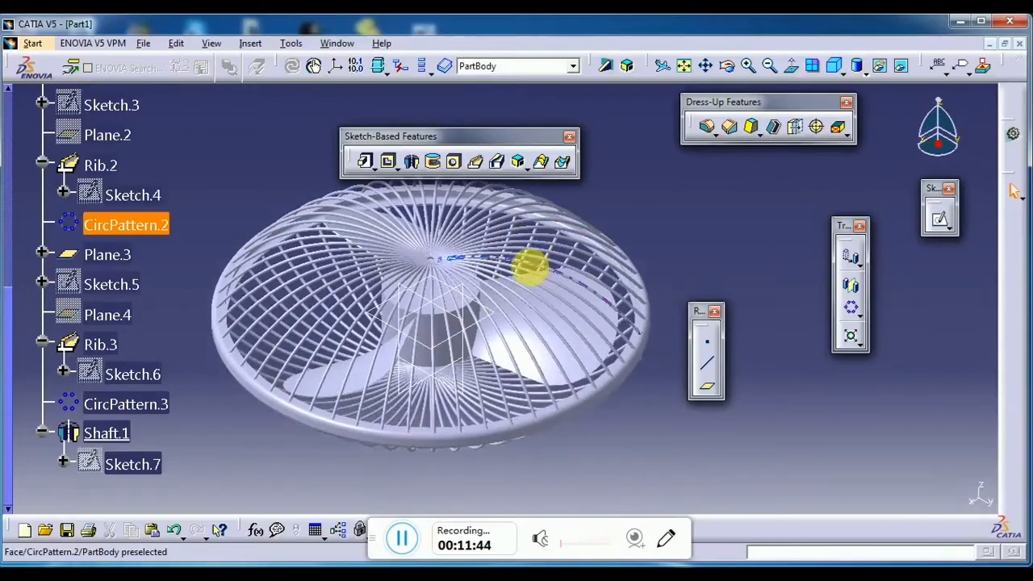
Start a sketch on the zx plane and draw an L-shaped path from the origin, vertically below the guard and horizontally outward.
{"action": "middle_click_drag", "start_coordinate": [452, 233], "coordinate": [366, 402]}
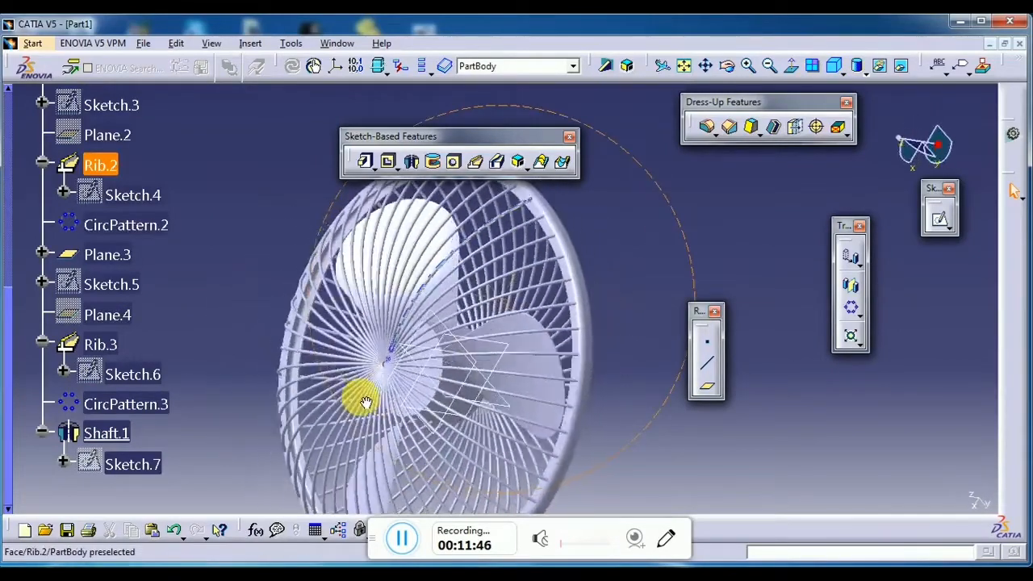
{"action": "scroll", "coordinate": [365, 402], "scroll_direction": "up", "scroll_amount": 1}
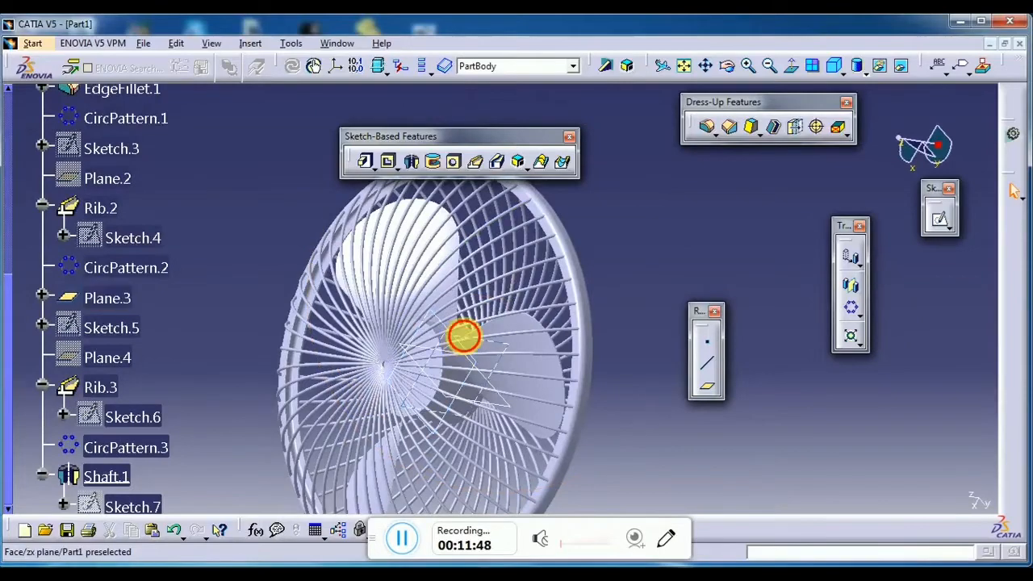
{"action": "left_click", "coordinate": [939, 219]}
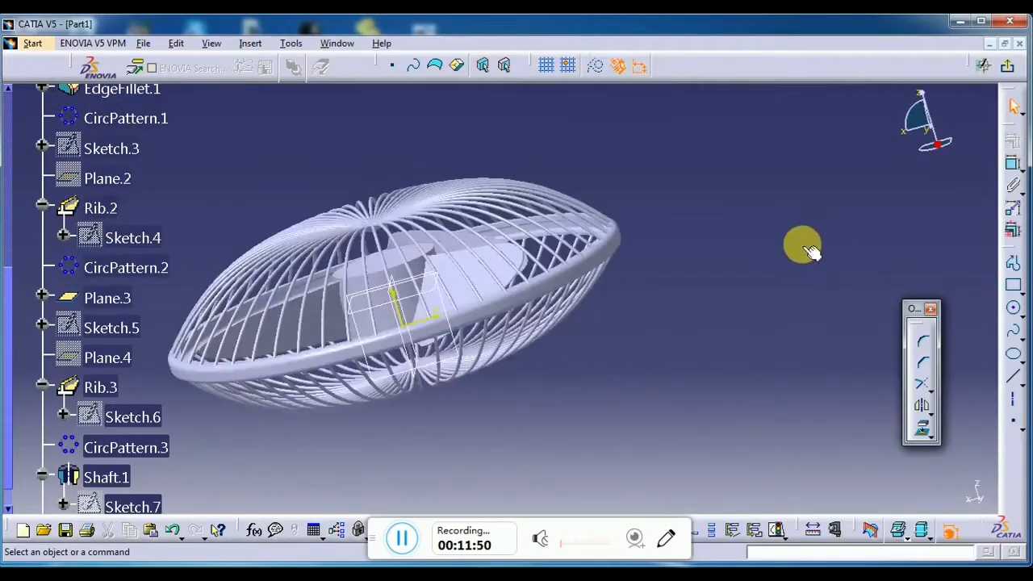
{"action": "mouse_move", "coordinate": [671, 300]}
{"action": "middle_mouse_down"}
{"action": "mouse_move", "coordinate": [814, 265]}
{"action": "mouse_move", "coordinate": [814, 285]}
{"action": "middle_mouse_up"}
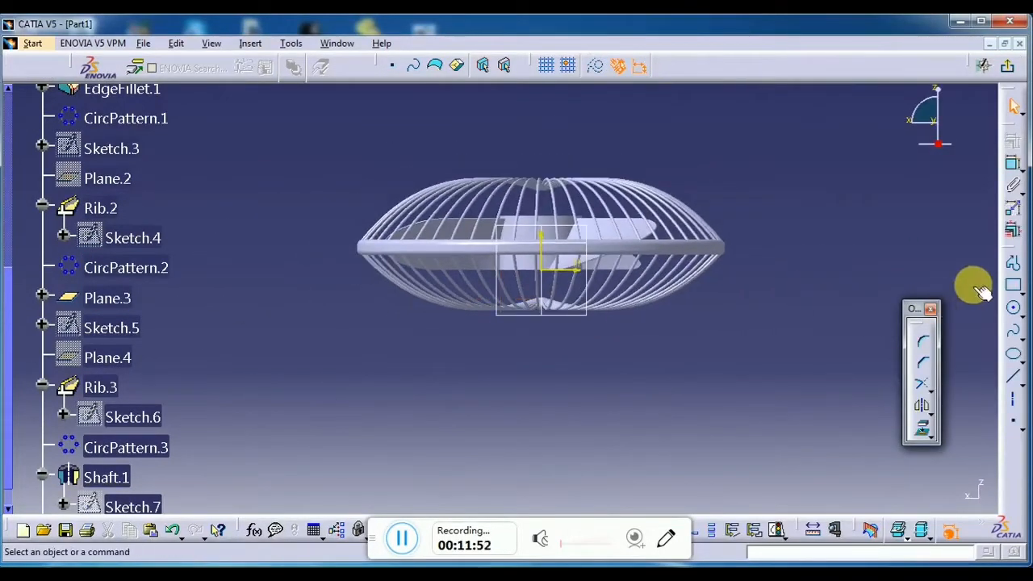
{"action": "left_click", "coordinate": [1012, 269]}
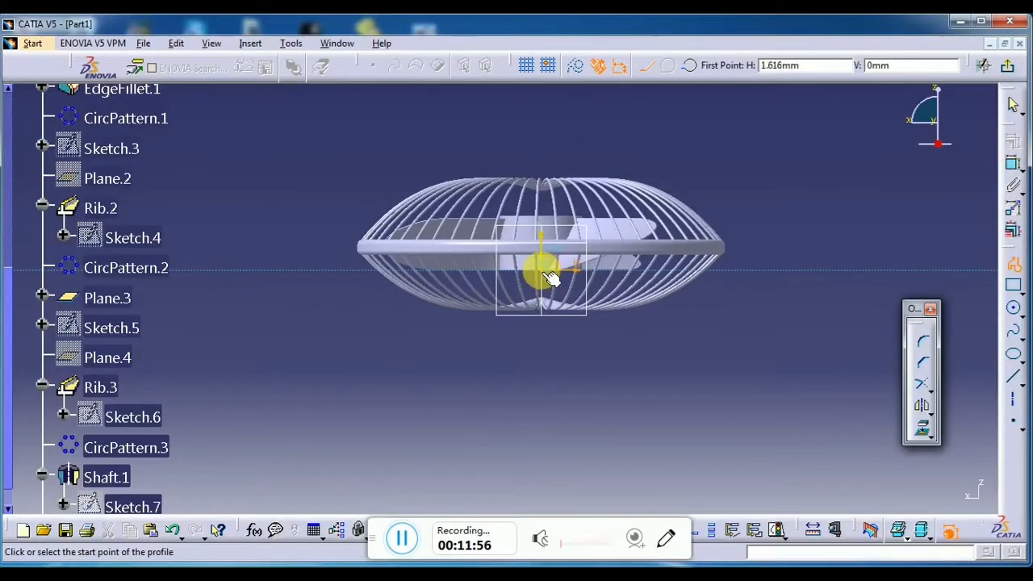
{"action": "left_click", "coordinate": [546, 275]}
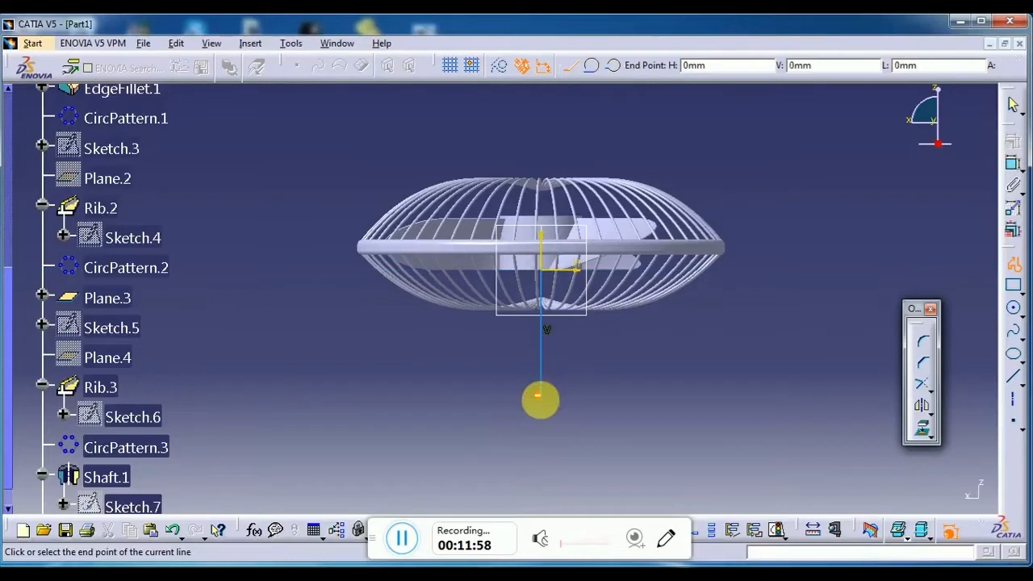
{"action": "left_click", "coordinate": [540, 400]}
{"action": "middle_click_drag", "start_coordinate": [297, 399], "coordinate": [532, 403]}
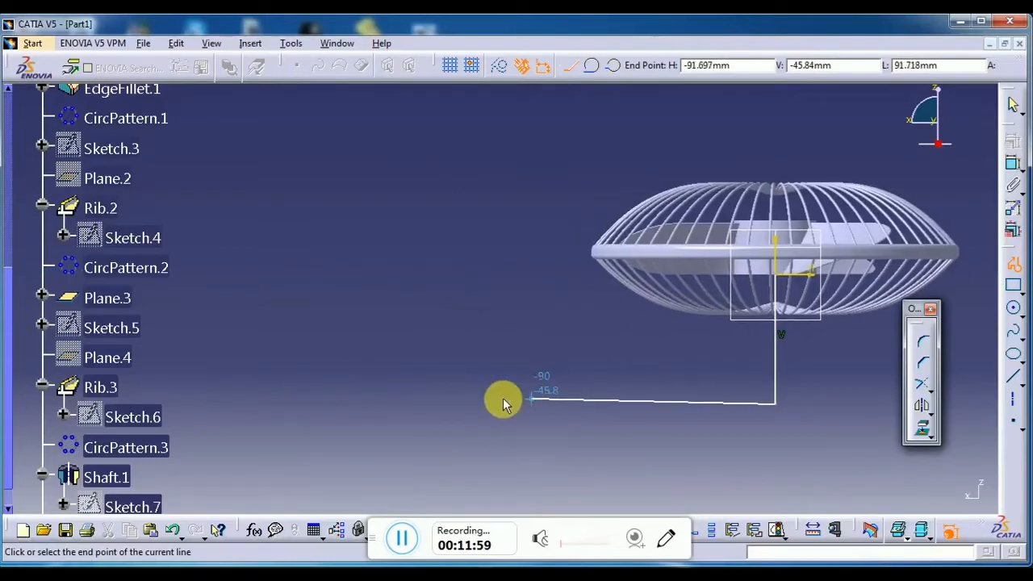
{"action": "left_click", "coordinate": [448, 403]}
Round the corner of the L-shaped path, set its radius to 25 mm and exit the sketch.
{"action": "left_click", "coordinate": [920, 341]}
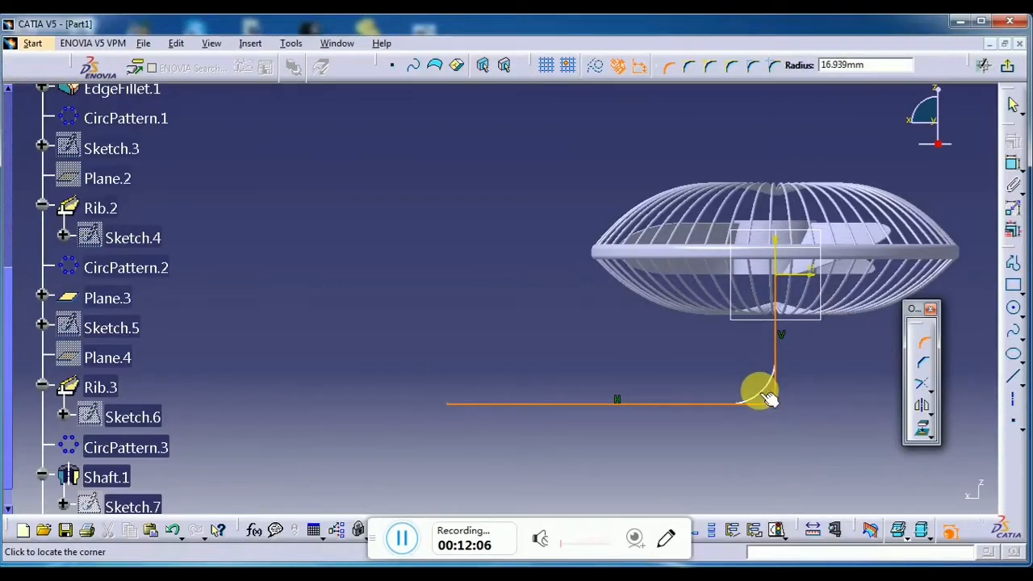
{"action": "left_click", "coordinate": [768, 395]}
{"action": "middle_click_drag", "start_coordinate": [802, 431], "coordinate": [677, 419]}
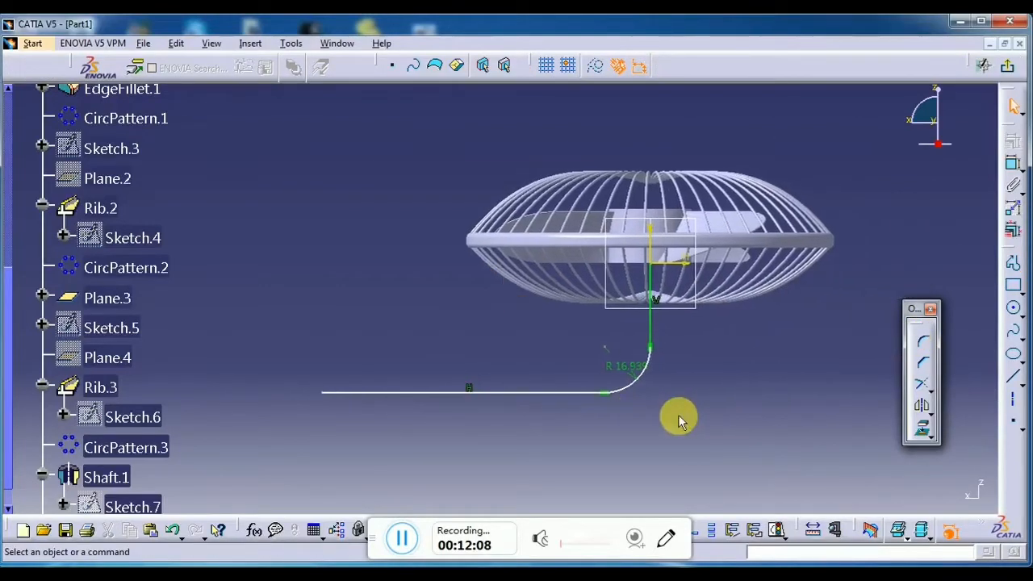
{"action": "left_click", "coordinate": [628, 364]}
{"action": "double_click", "coordinate": [627, 365]}
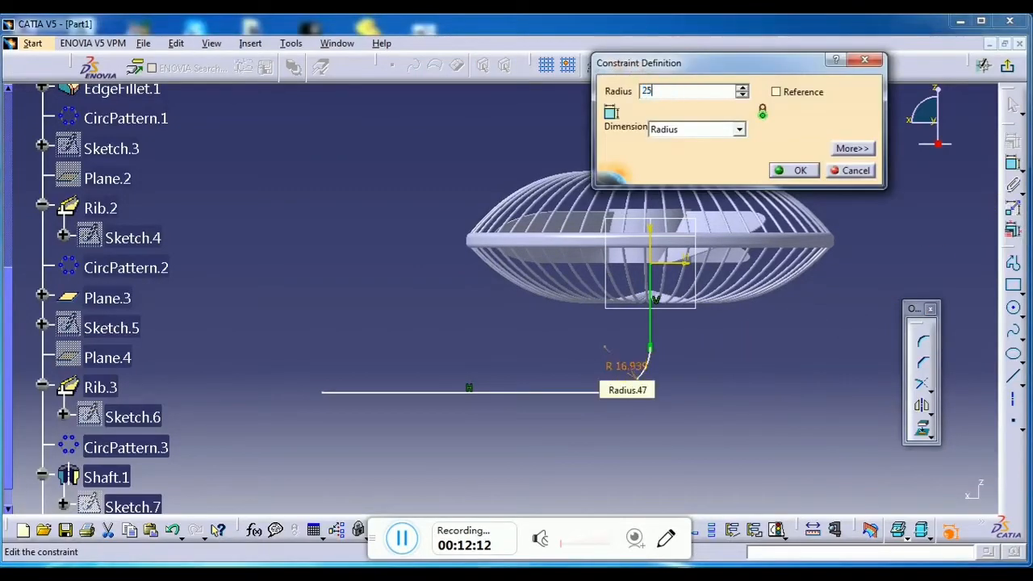
{"action": "key", "text": "Return"}
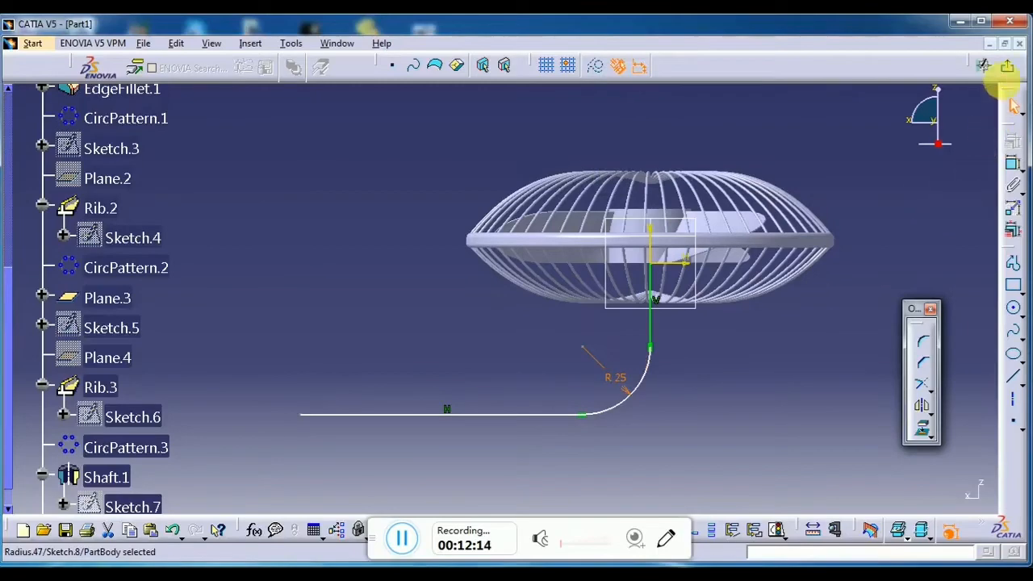
{"action": "left_click", "coordinate": [1006, 68]}
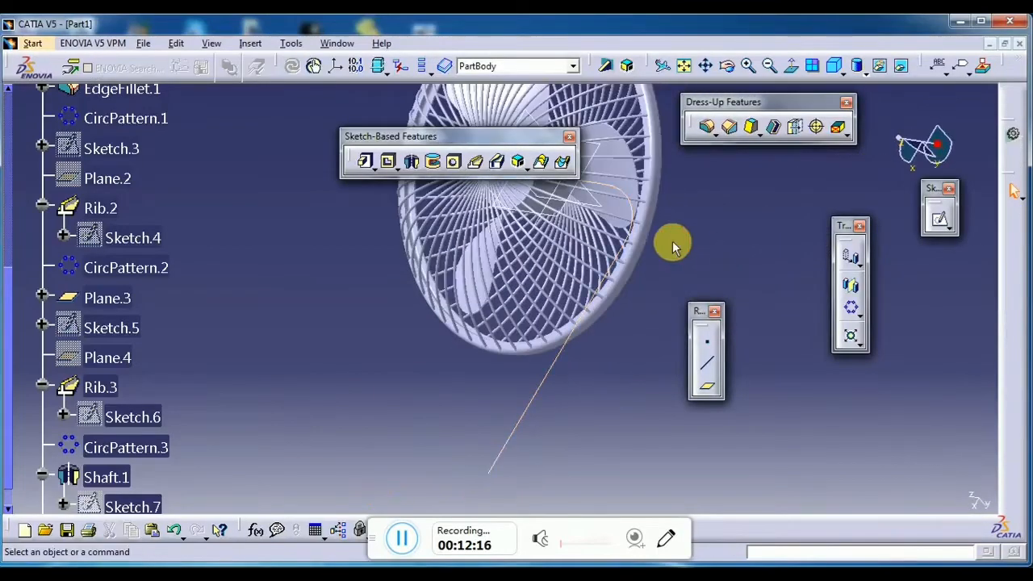
Create a plane normal to the bent path at its free end point, away from the fan.
{"action": "middle_click_drag", "start_coordinate": [678, 246], "coordinate": [495, 278]}
{"action": "scroll", "coordinate": [622, 310], "scroll_direction": "up", "scroll_amount": 1}
{"action": "middle_click_drag", "start_coordinate": [623, 311], "coordinate": [608, 371]}
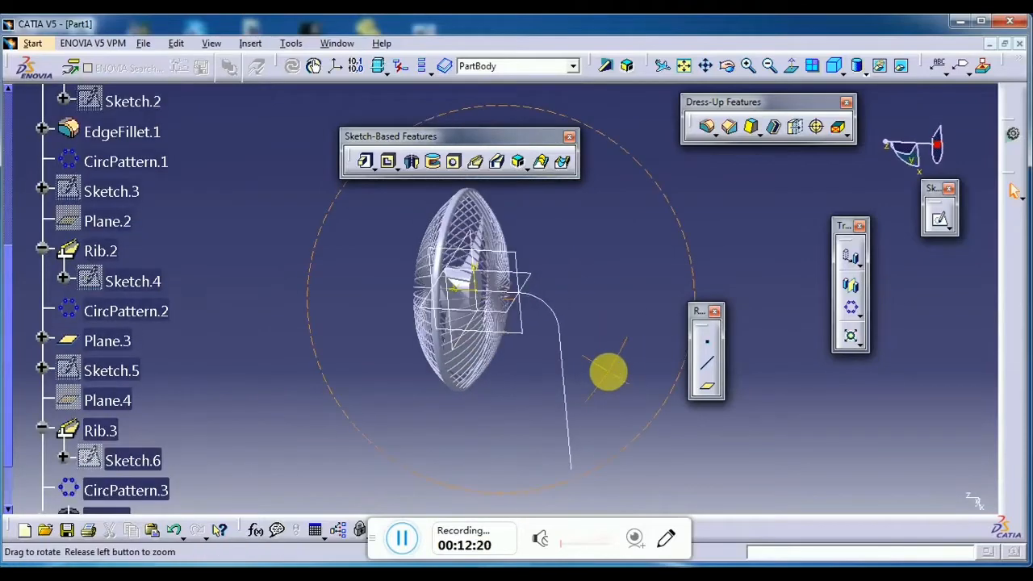
{"action": "left_click", "coordinate": [706, 388]}
{"action": "left_click", "coordinate": [566, 380]}
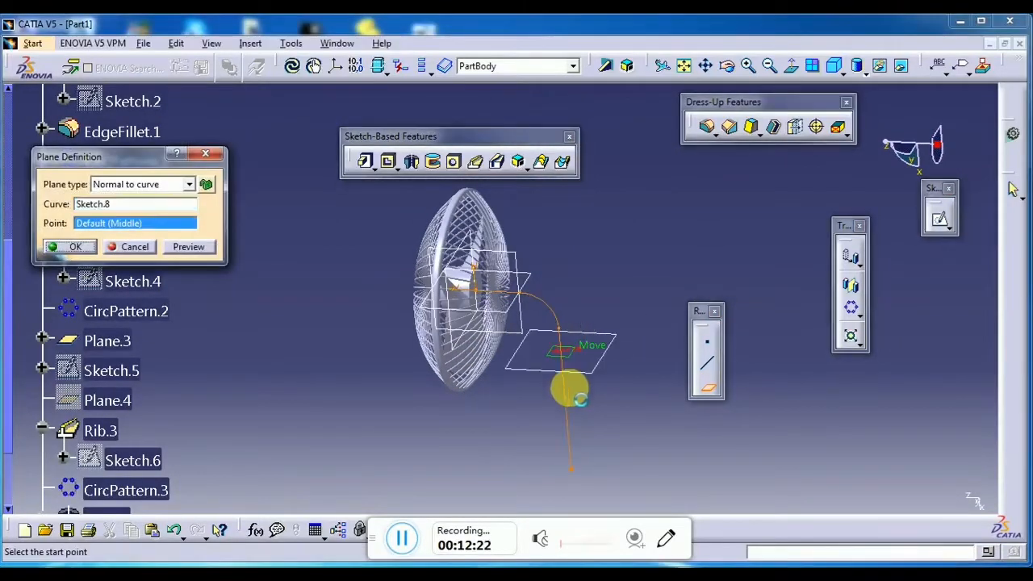
{"action": "left_click", "coordinate": [572, 471]}
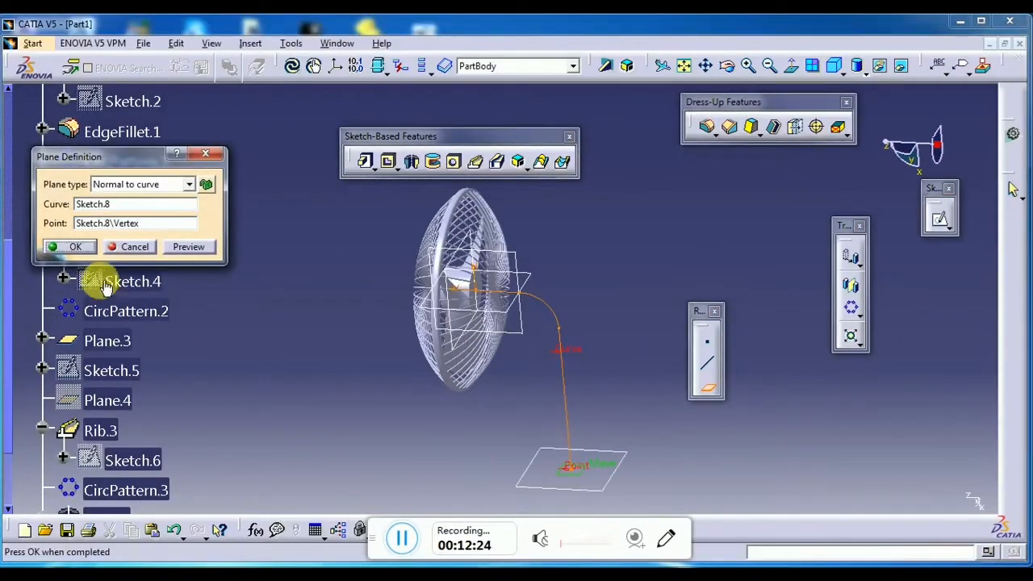
{"action": "left_click", "coordinate": [72, 246]}
Create a plane normal to the path at the vertex where the bend meets the long straight leg.
{"action": "left_click", "coordinate": [707, 387]}
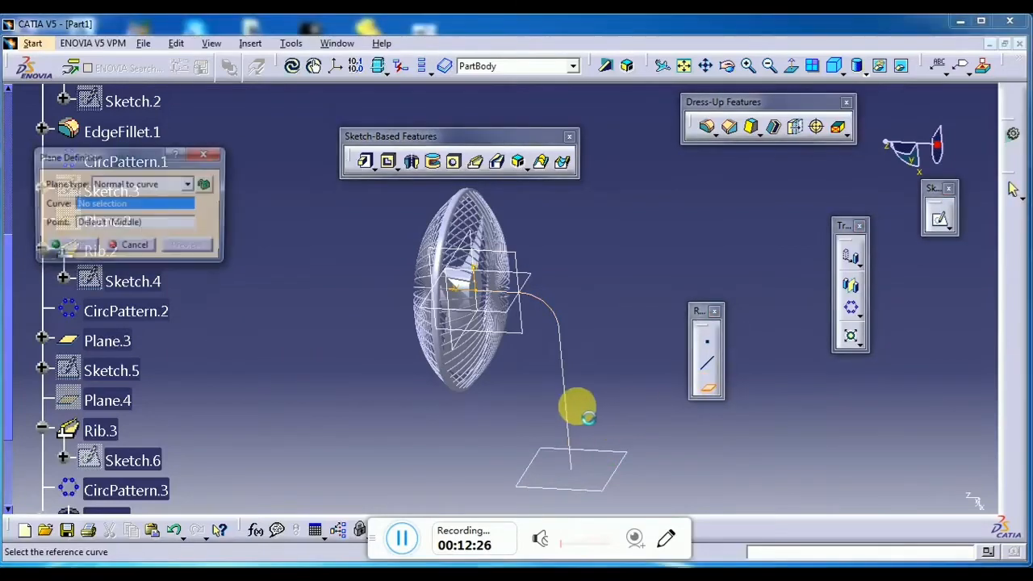
{"action": "left_click", "coordinate": [569, 409]}
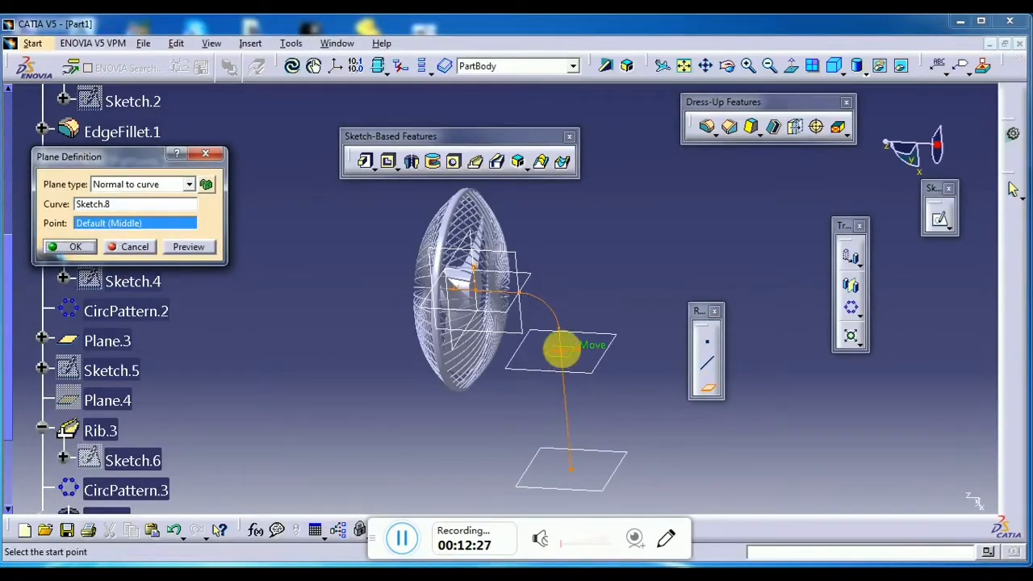
{"action": "left_click", "coordinate": [562, 333]}
{"action": "left_click", "coordinate": [53, 245]}
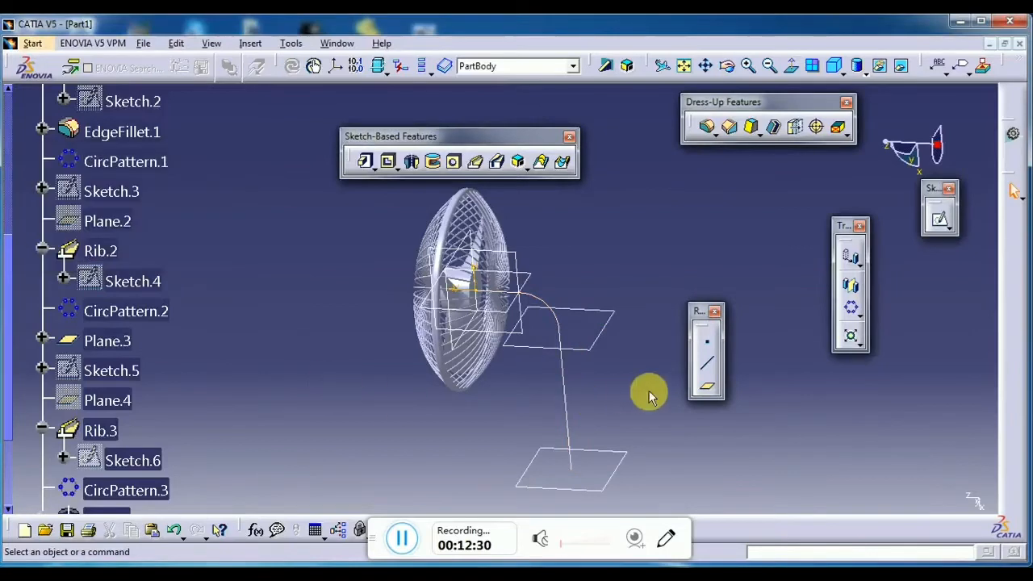
Create a plane normal to the path at the vertex where the bend meets the short leg behind the guard.
{"action": "left_click", "coordinate": [706, 385]}
{"action": "left_click", "coordinate": [567, 384]}
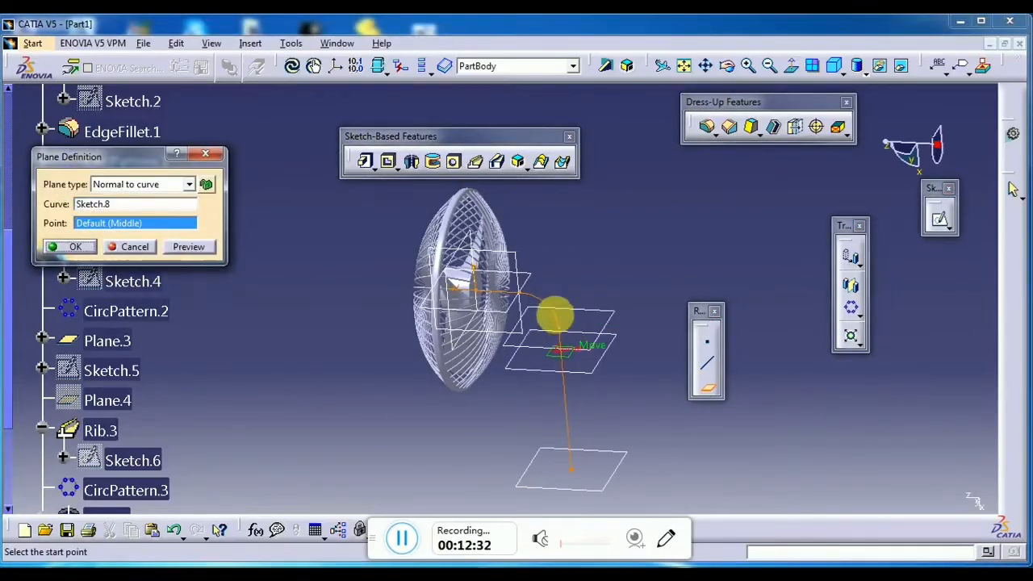
{"action": "left_click", "coordinate": [525, 299]}
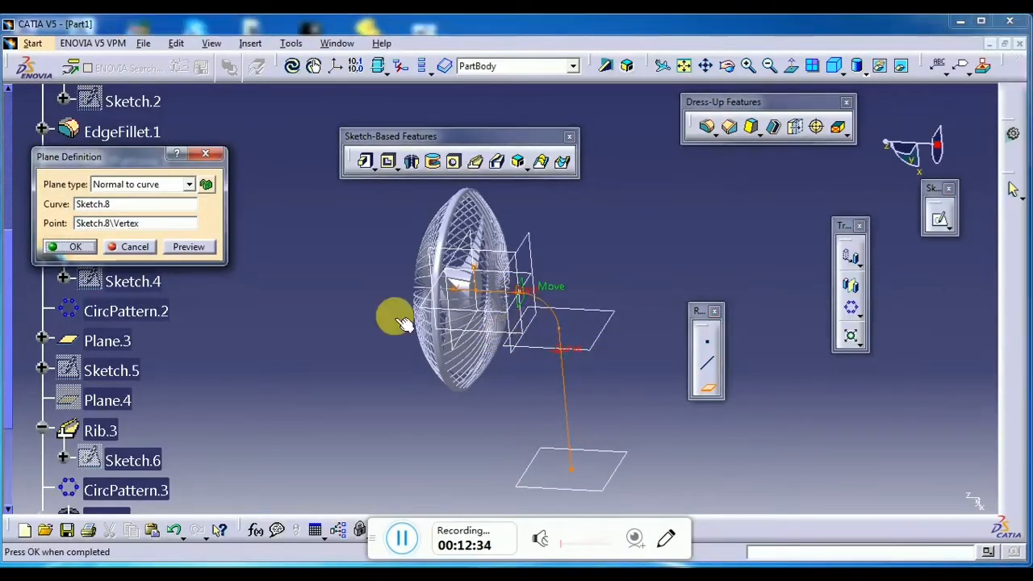
{"action": "left_click", "coordinate": [64, 247]}
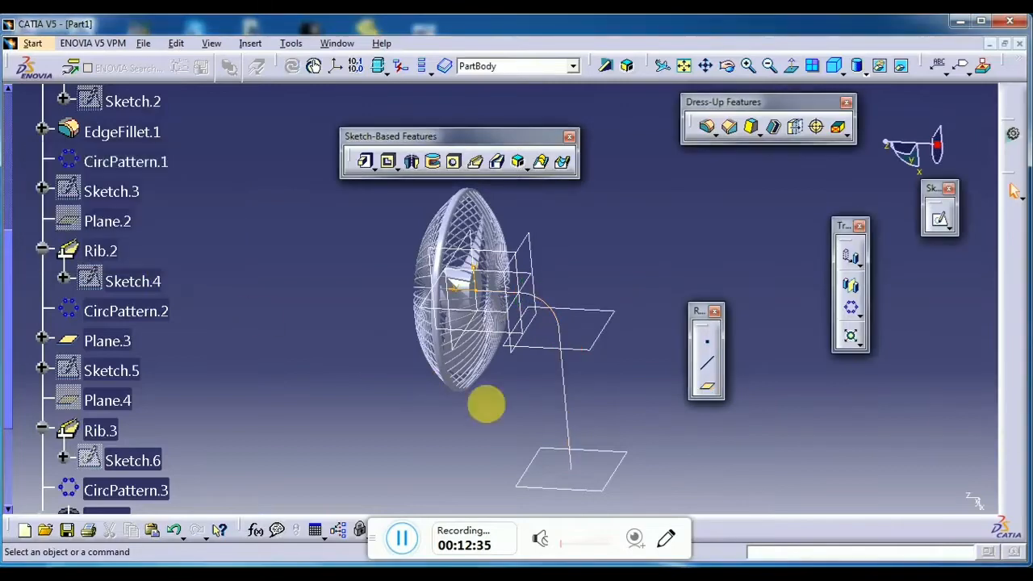
Create a plane normal to the path at the origin inside the hub.
{"action": "left_click", "coordinate": [705, 386]}
{"action": "middle_click_drag", "start_coordinate": [668, 403], "coordinate": [695, 331]}
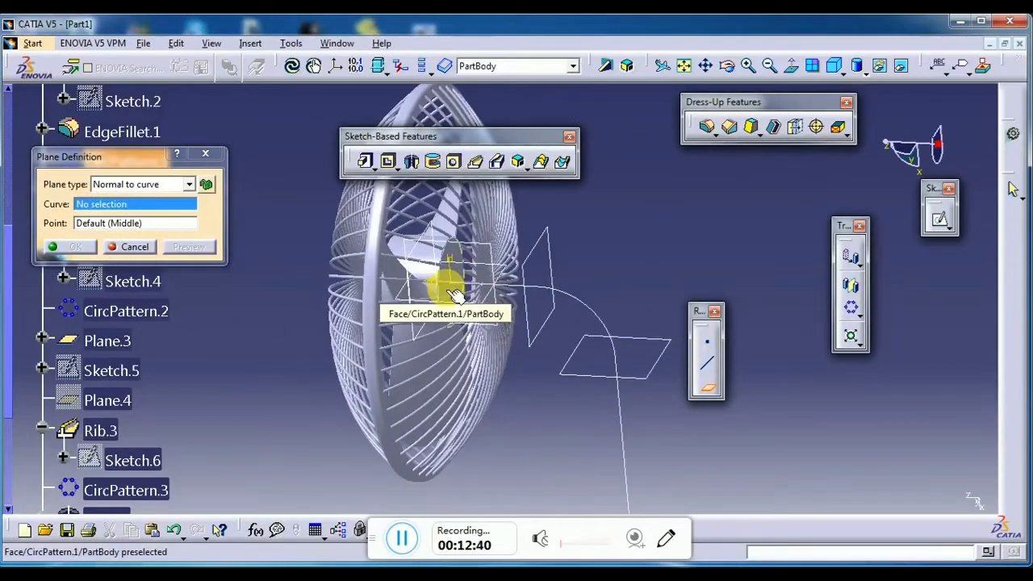
{"action": "left_click", "coordinate": [590, 313]}
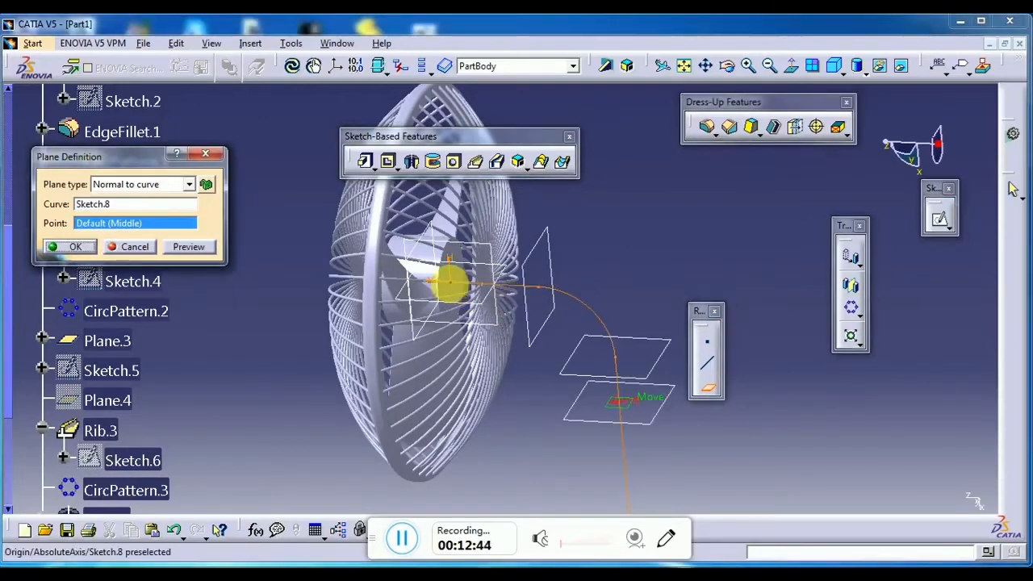
{"action": "left_click", "coordinate": [449, 283]}
{"action": "left_click", "coordinate": [72, 246]}
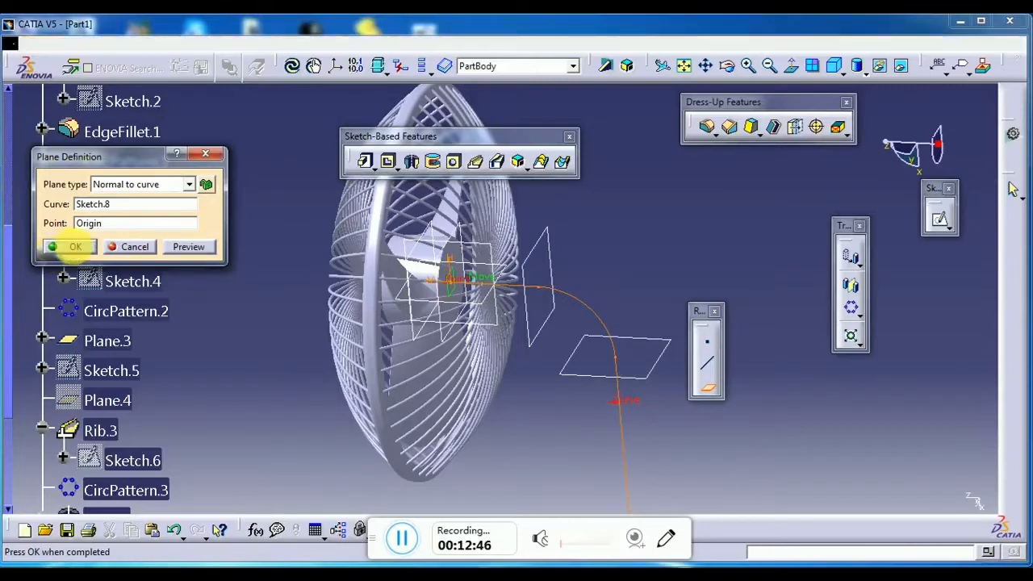
Open a sketch on the plane normal to the path at the origin.
{"action": "middle_click_drag", "start_coordinate": [496, 432], "coordinate": [627, 336]}
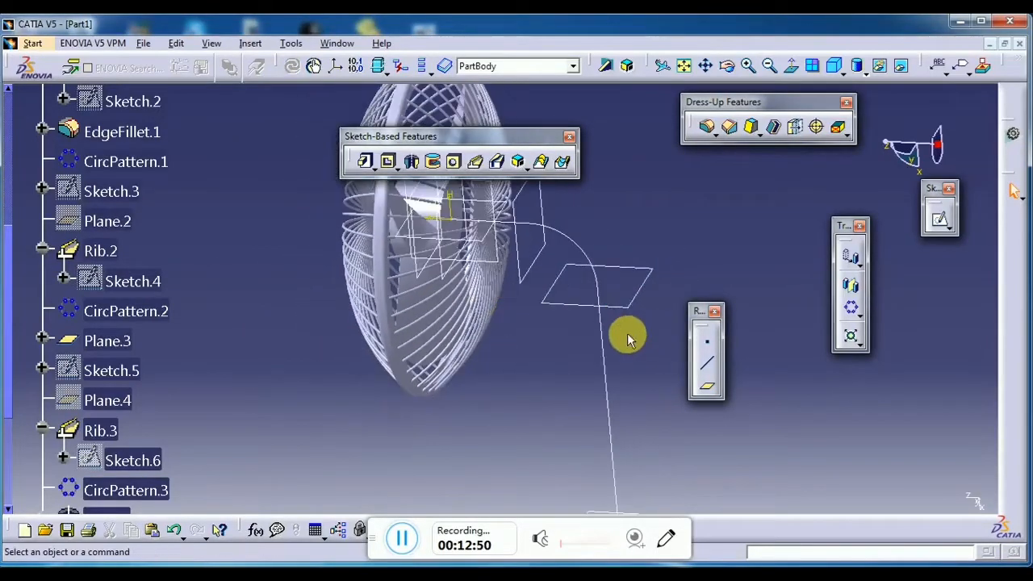
{"action": "left_click", "coordinate": [443, 266]}
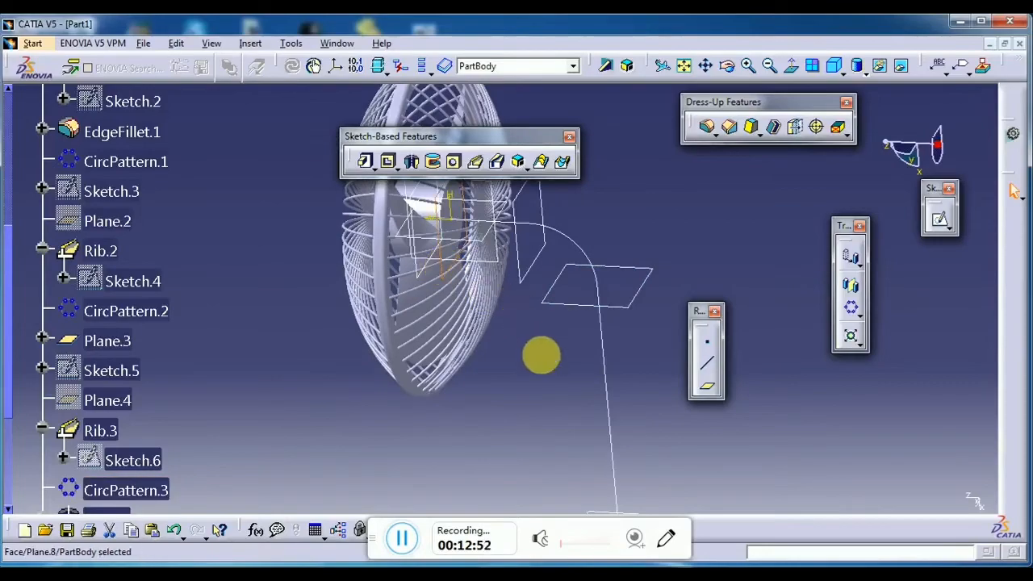
{"action": "middle_click_drag", "start_coordinate": [541, 355], "coordinate": [535, 355]}
{"action": "left_click", "coordinate": [942, 221]}
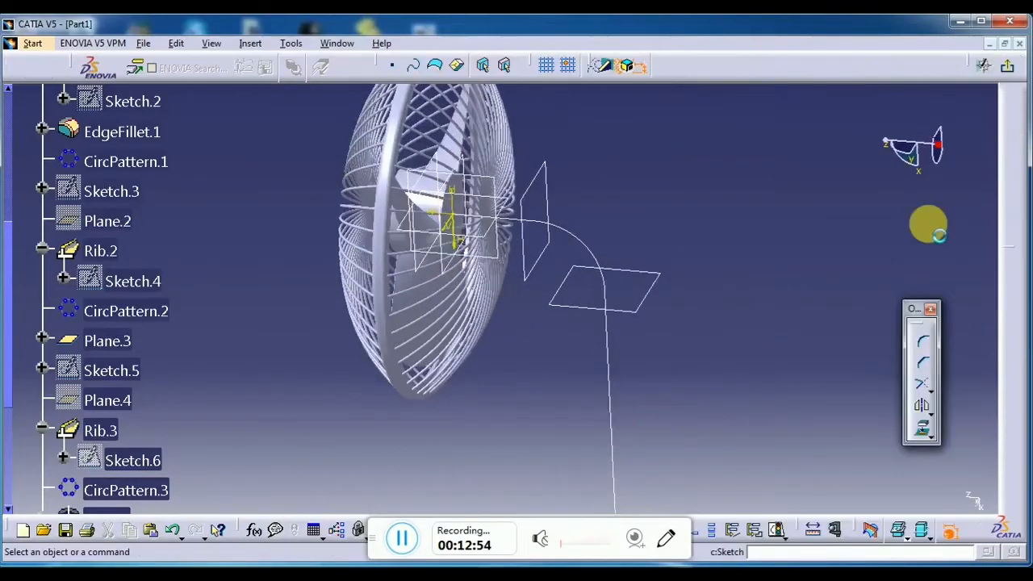
{"action": "mouse_move", "coordinate": [611, 311]}
{"action": "middle_mouse_down"}
{"action": "mouse_move", "coordinate": [697, 374]}
{"action": "mouse_move", "coordinate": [702, 350]}
{"action": "middle_mouse_up"}
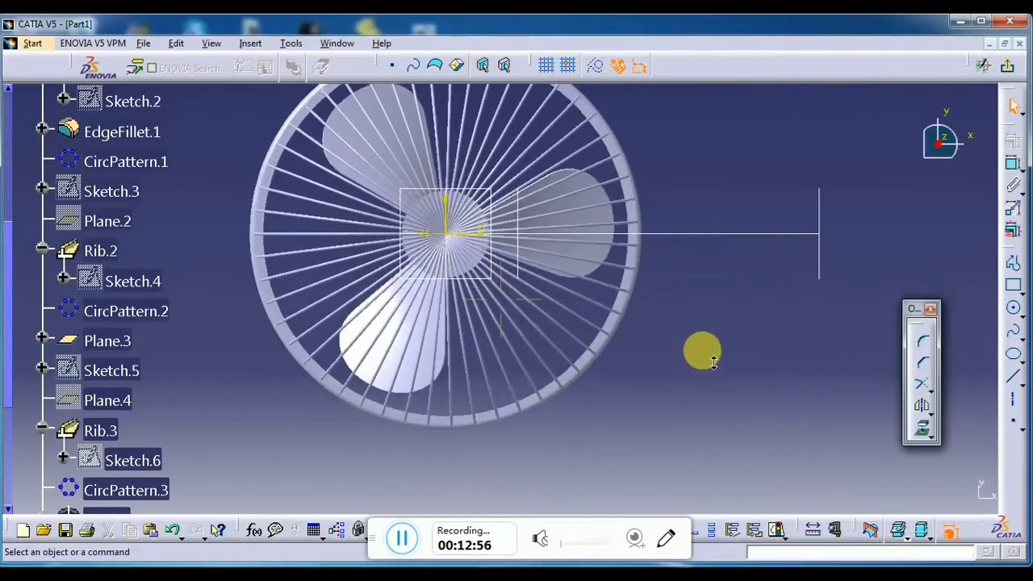
{"action": "left_click", "coordinate": [1014, 310]}
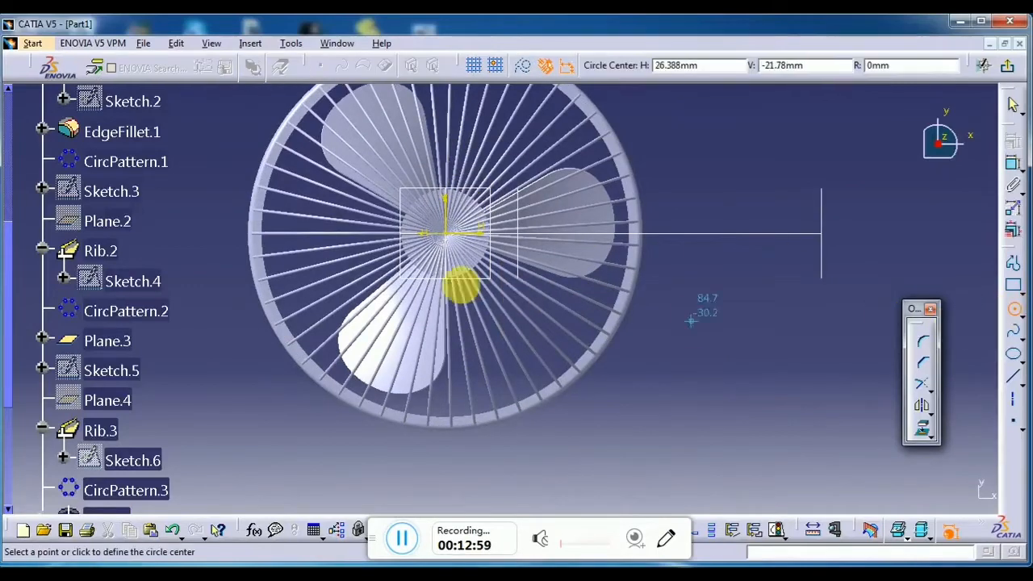
{"action": "left_click", "coordinate": [449, 242]}
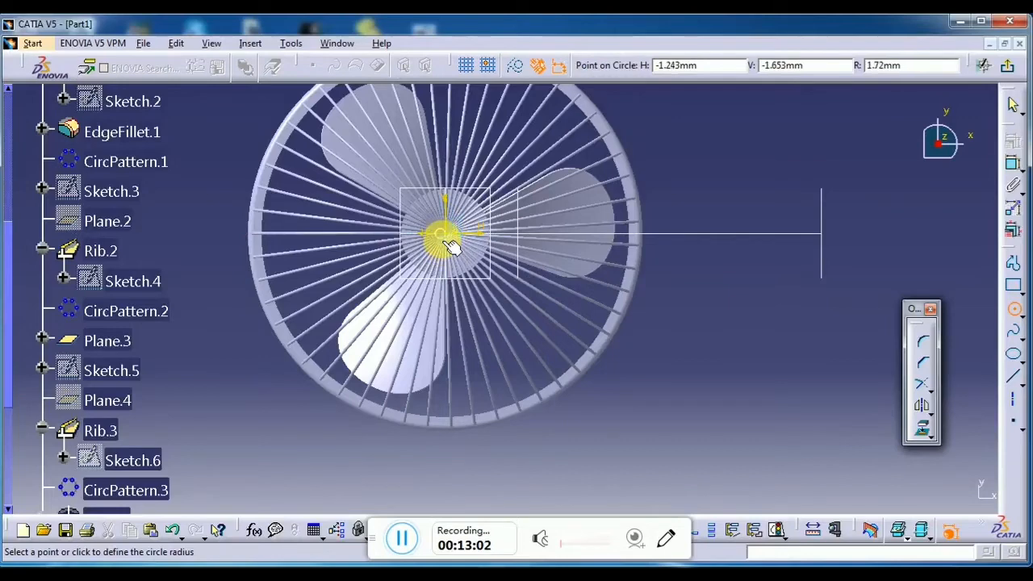
{"action": "key", "text": "Escape"}
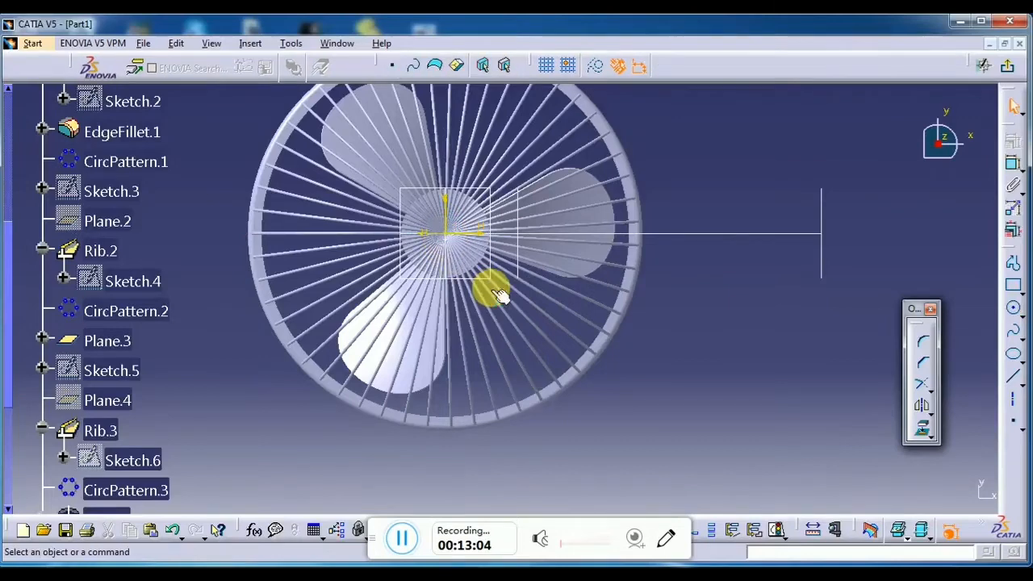
Sketch a circle centred on the origin with a radius of about 2.3 mm.
{"action": "middle_click_drag", "start_coordinate": [492, 289], "coordinate": [500, 231]}
{"action": "middle_click_drag", "start_coordinate": [508, 323], "coordinate": [595, 395]}
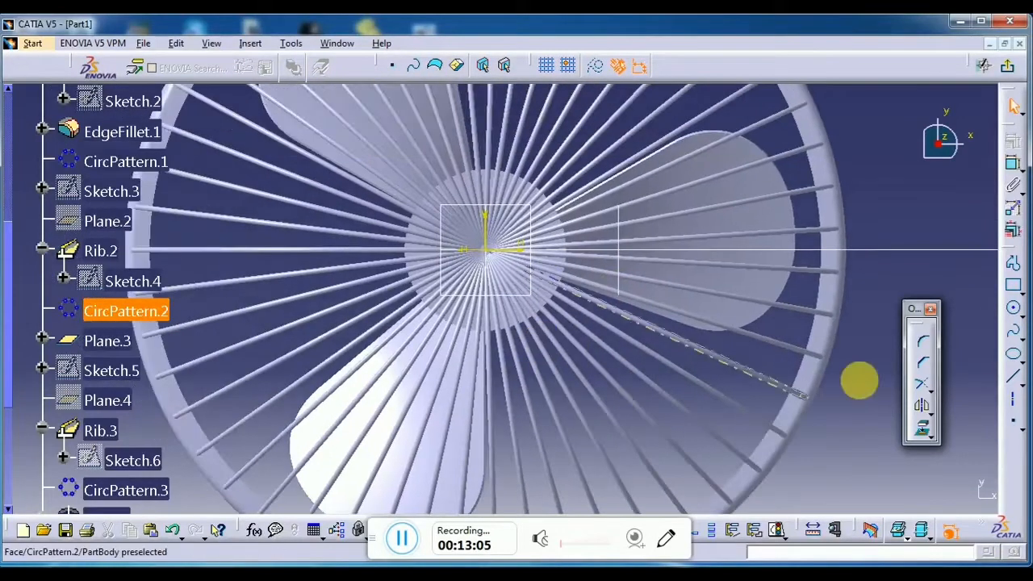
{"action": "left_click", "coordinate": [1013, 308]}
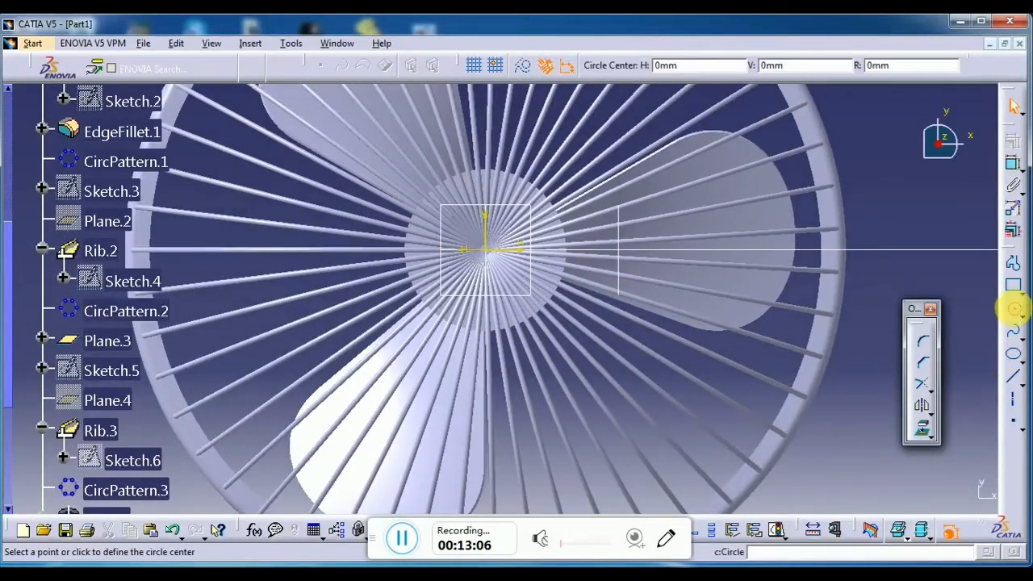
{"action": "left_click", "coordinate": [486, 250]}
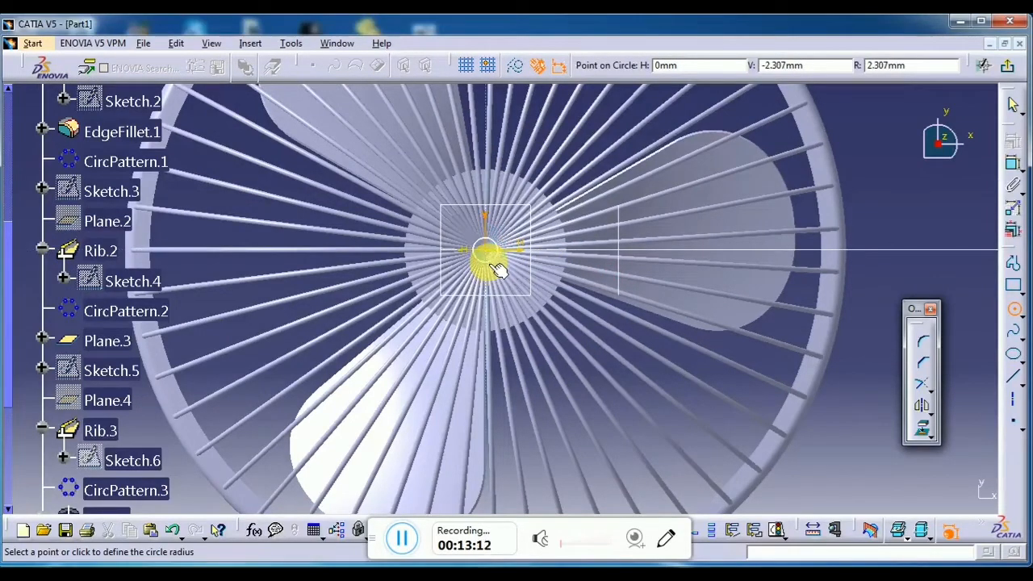
{"action": "left_click", "coordinate": [497, 268]}
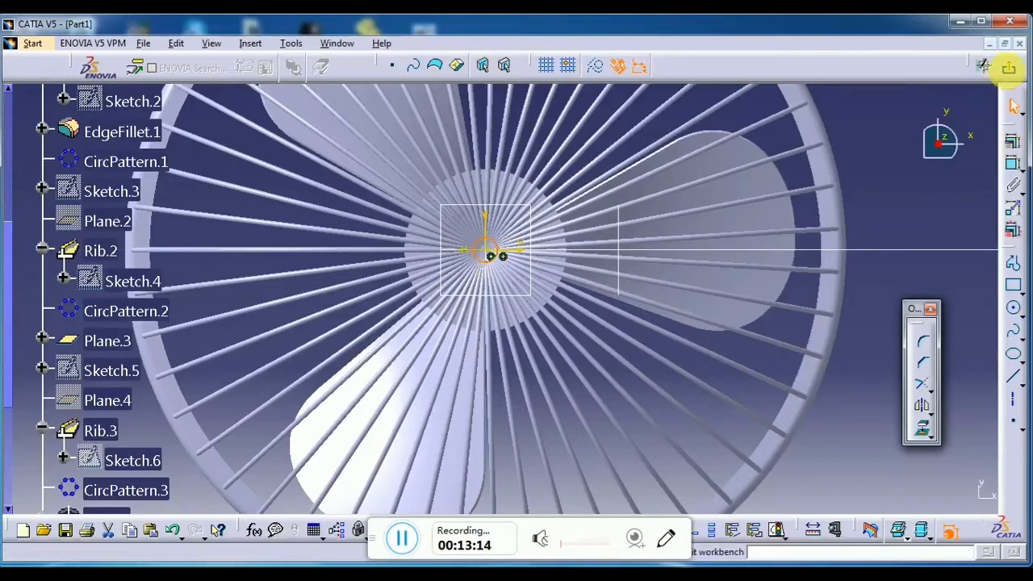
Project the hub-origin circle into a new sketch on the path-normal plane at the start of the bend behind the guard.
{"action": "left_click", "coordinate": [1009, 67]}
{"action": "mouse_move", "coordinate": [949, 120]}
{"action": "middle_mouse_down"}
{"action": "mouse_move", "coordinate": [558, 276]}
{"action": "mouse_move", "coordinate": [364, 219]}
{"action": "mouse_move", "coordinate": [375, 249]}
{"action": "middle_mouse_up"}
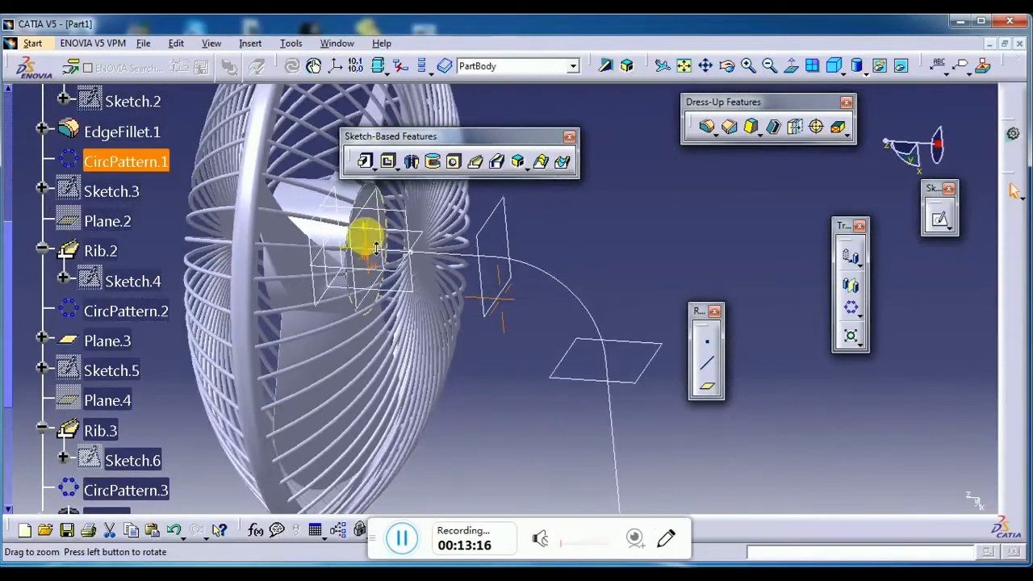
{"action": "left_click", "coordinate": [498, 211]}
{"action": "left_click", "coordinate": [940, 217]}
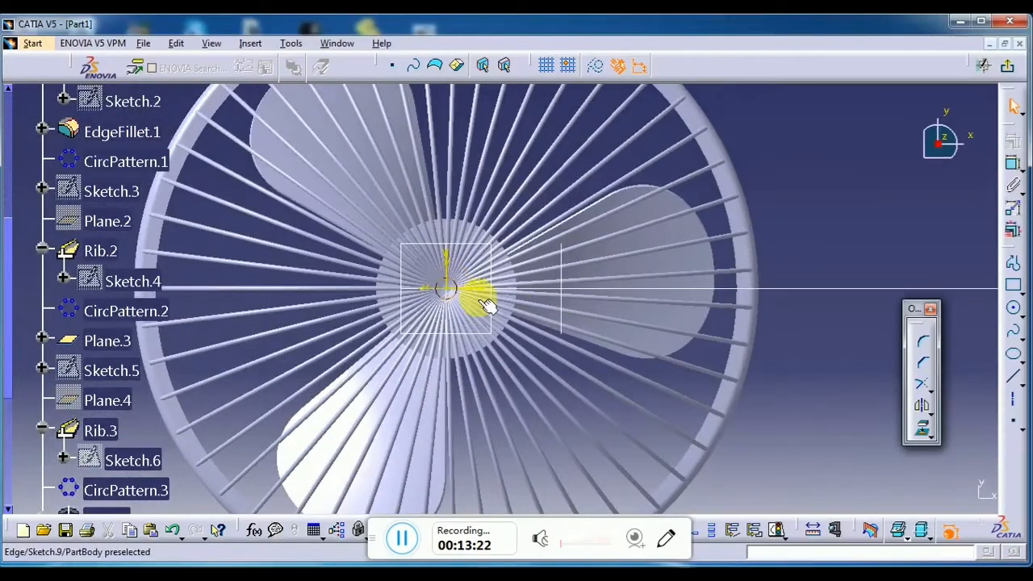
{"action": "left_click", "coordinate": [486, 305]}
{"action": "left_click", "coordinate": [920, 426]}
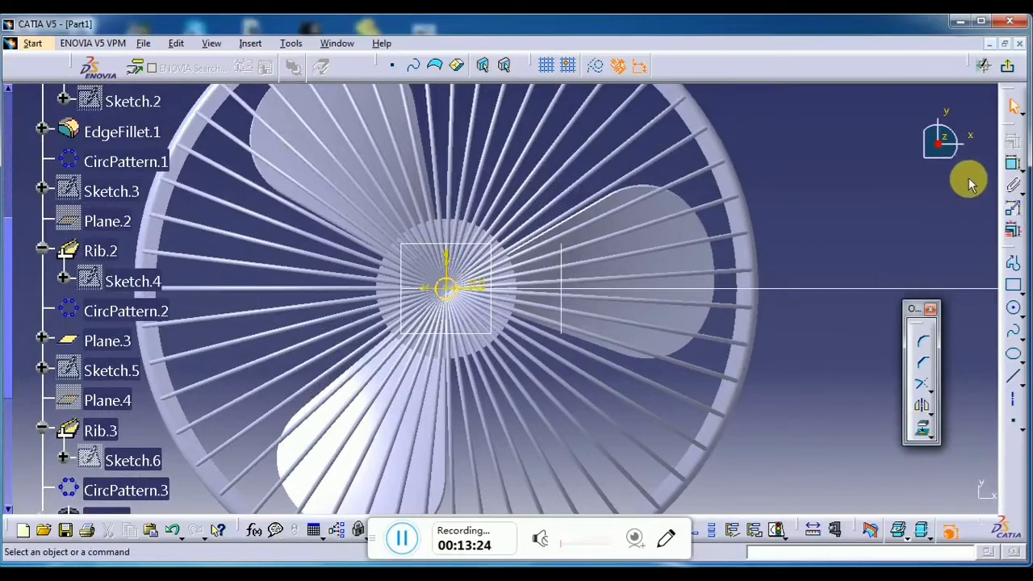
{"action": "left_click", "coordinate": [1006, 66]}
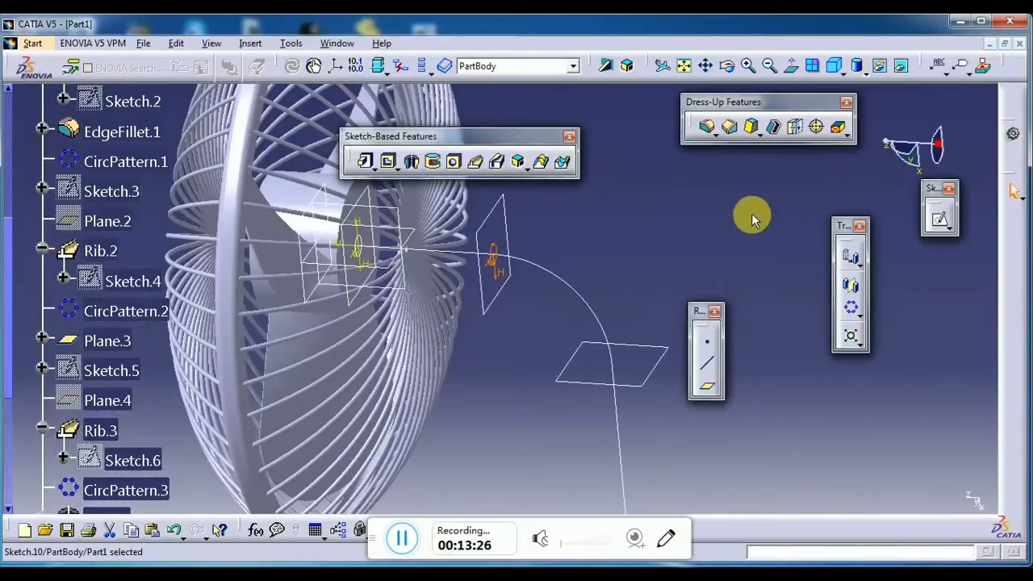
On the plane where the bend meets the long leg, sketch a centred rectangle about 12 mm wide around the path.
{"action": "left_click", "coordinate": [666, 361]}
{"action": "left_click", "coordinate": [939, 219]}
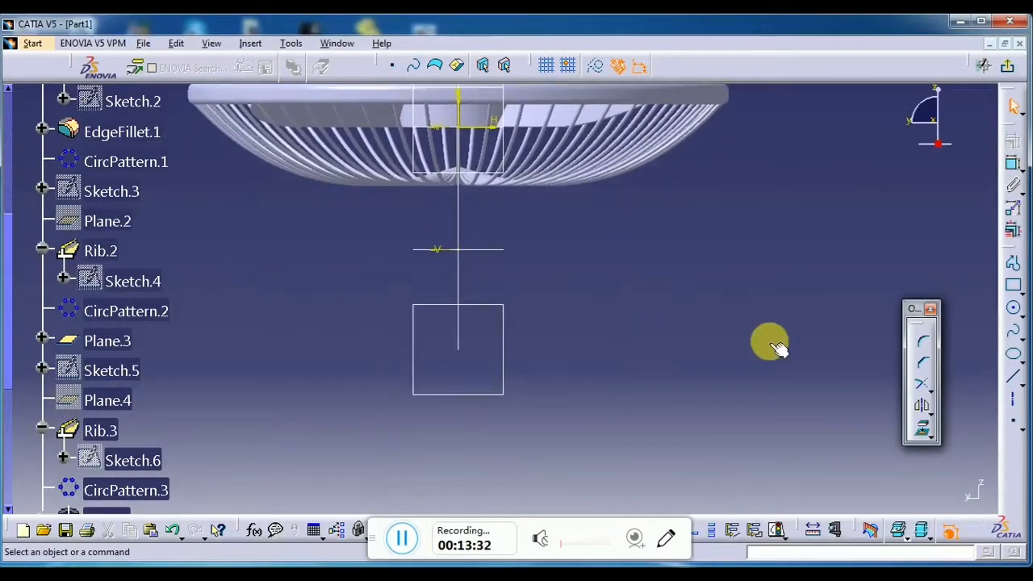
{"action": "left_click", "coordinate": [1022, 296]}
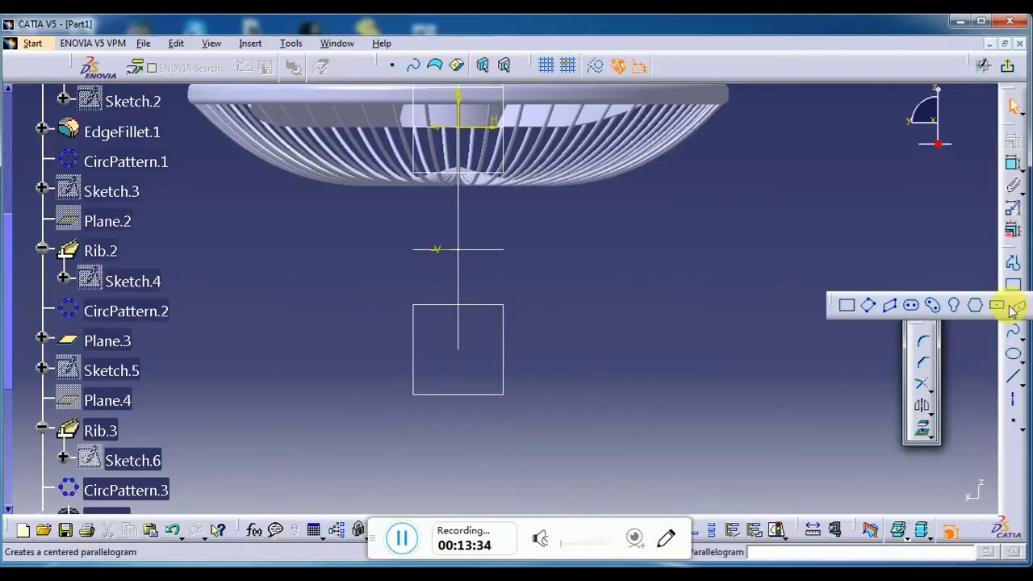
{"action": "left_click", "coordinate": [997, 308]}
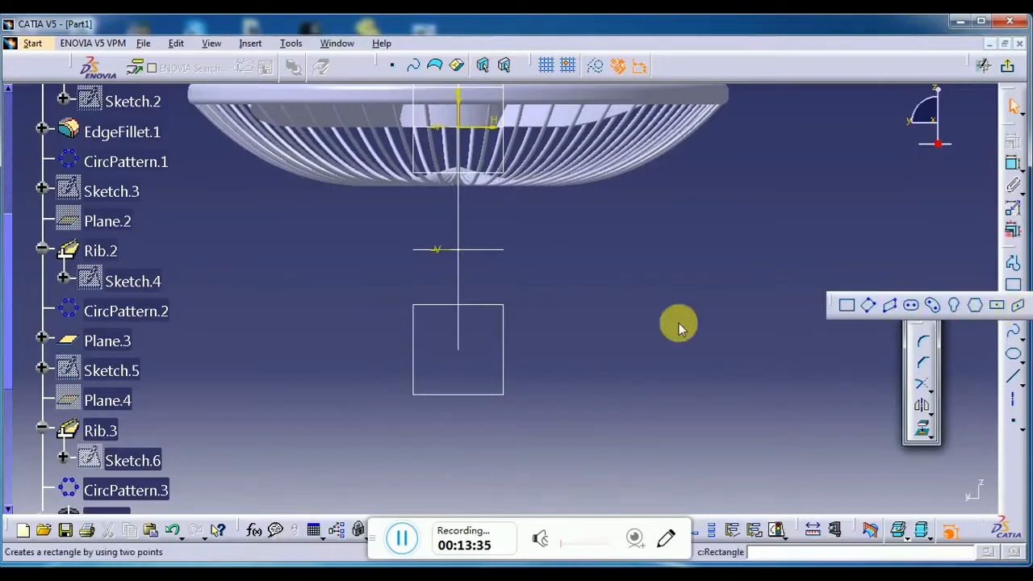
{"action": "left_click", "coordinate": [458, 350]}
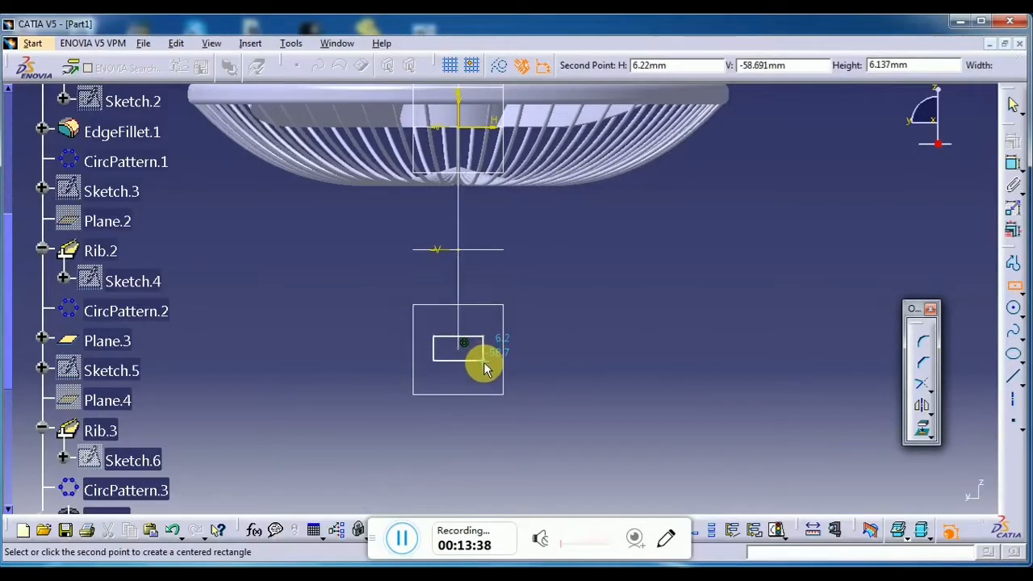
{"action": "left_click", "coordinate": [484, 368]}
Round all four corners of the rectangle with the Corner tool, using radii of about 2 to 2.4 mm.
{"action": "middle_click_drag", "start_coordinate": [561, 385], "coordinate": [595, 300]}
{"action": "left_click", "coordinate": [926, 340]}
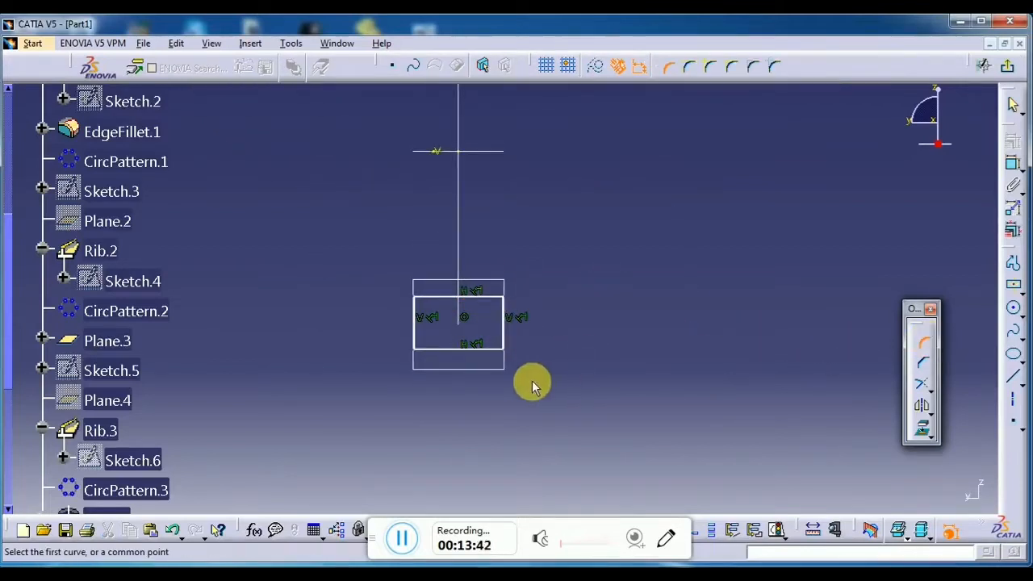
{"action": "middle_click_drag", "start_coordinate": [531, 381], "coordinate": [547, 316]}
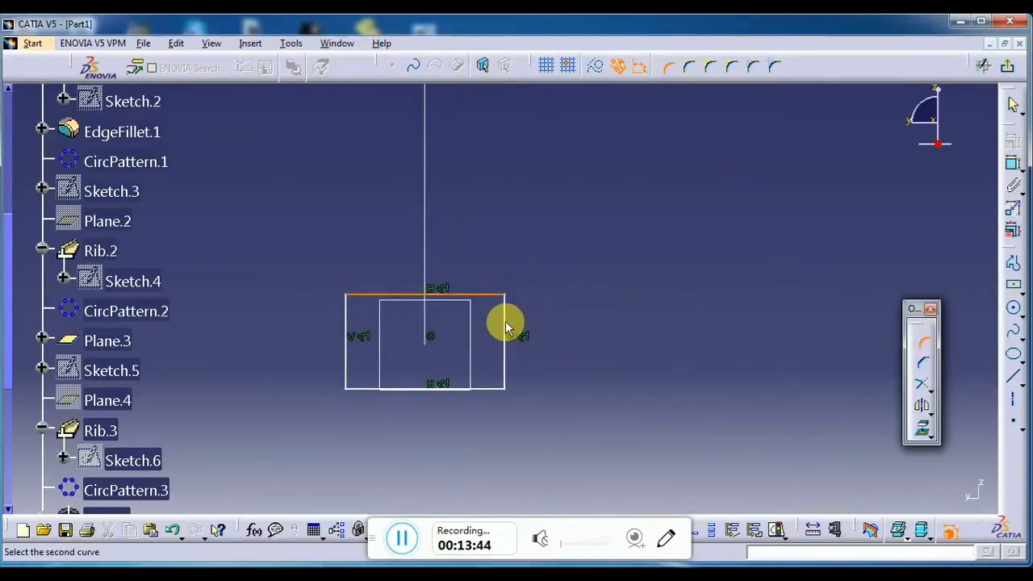
{"action": "left_click", "coordinate": [506, 322]}
{"action": "left_click", "coordinate": [498, 359]}
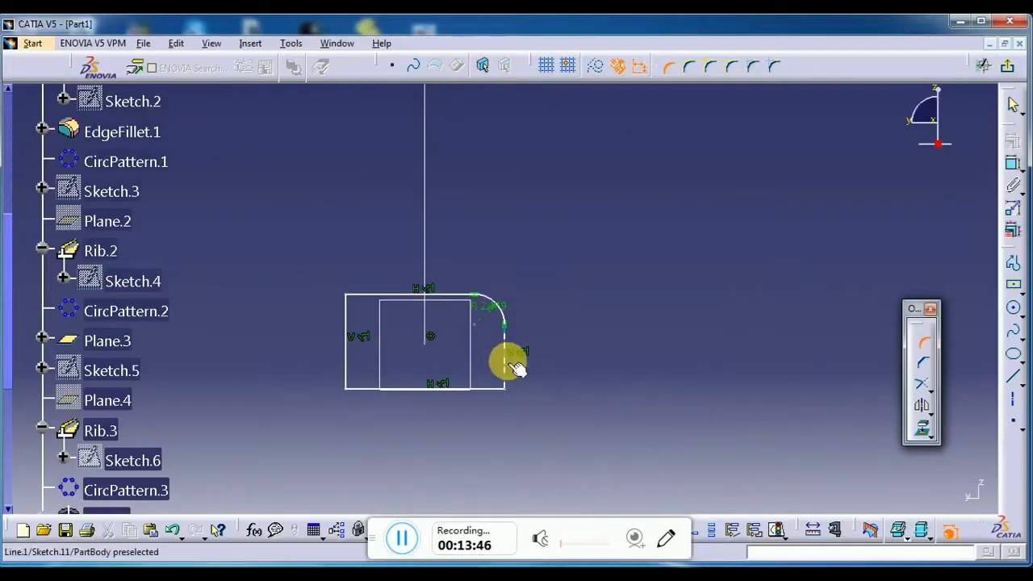
{"action": "left_click", "coordinate": [507, 365]}
{"action": "left_click", "coordinate": [487, 389]}
{"action": "left_click", "coordinate": [504, 388]}
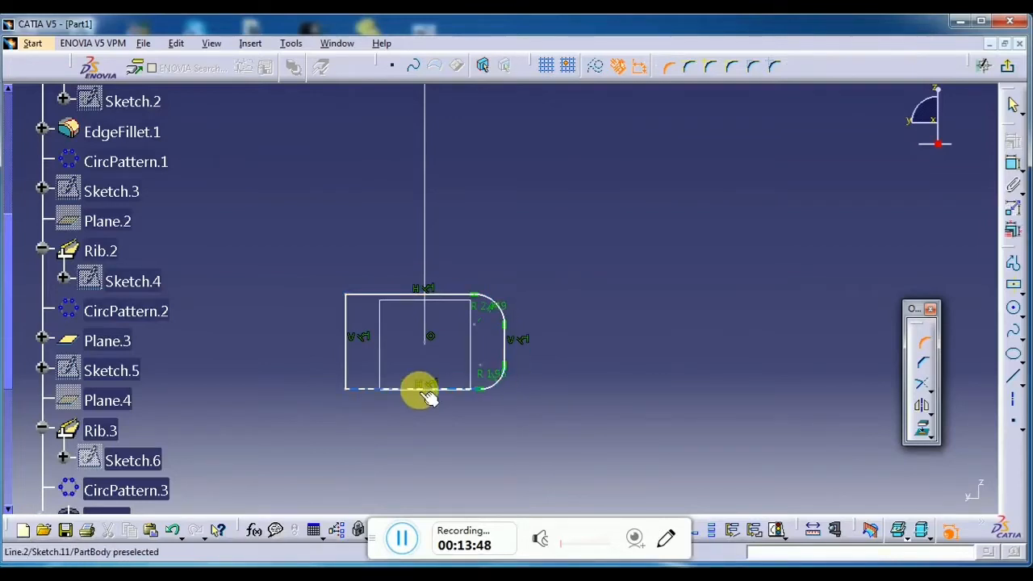
{"action": "left_click", "coordinate": [355, 365]}
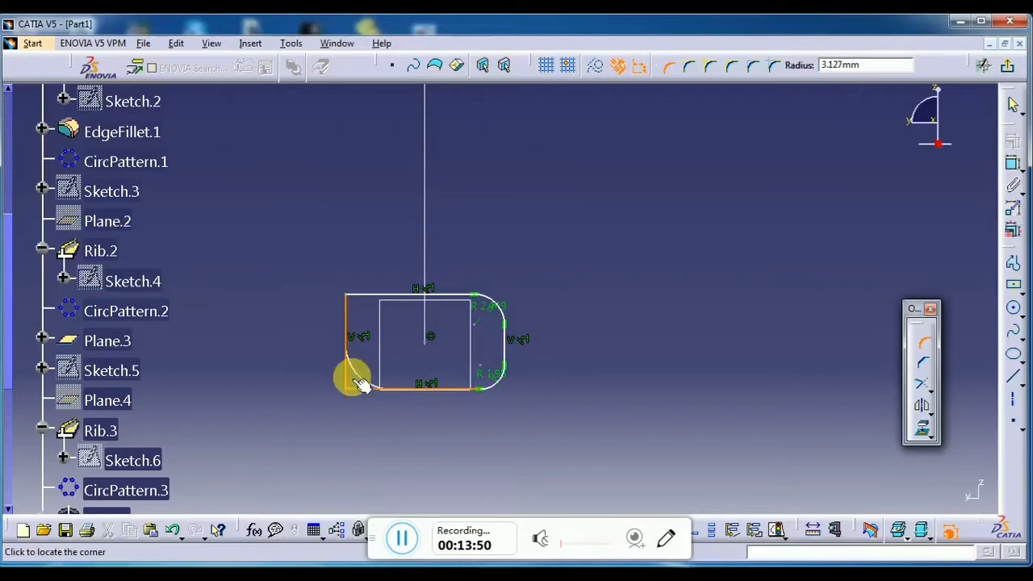
{"action": "left_click", "coordinate": [360, 389]}
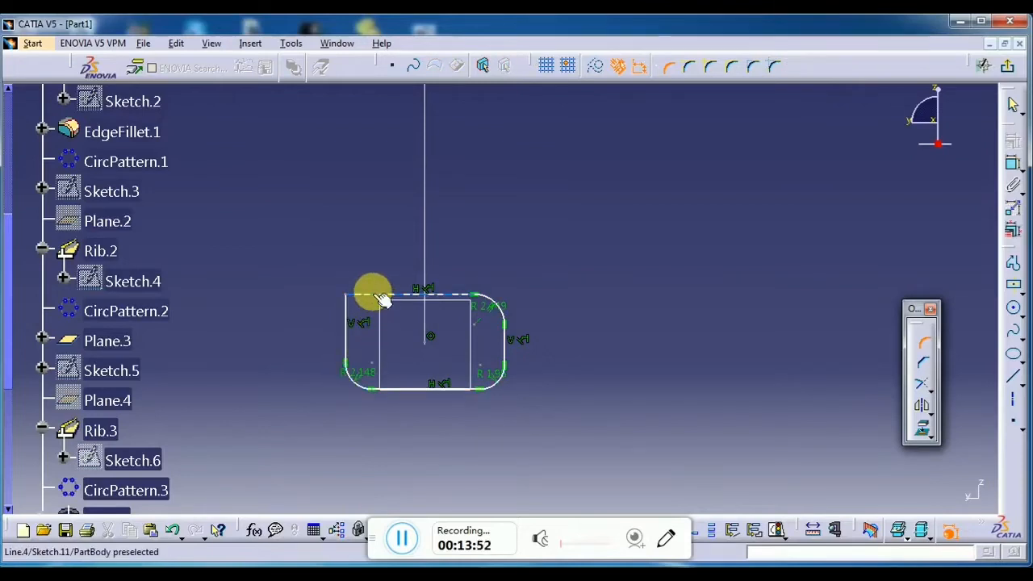
{"action": "left_click", "coordinate": [369, 295]}
{"action": "left_click", "coordinate": [346, 318]}
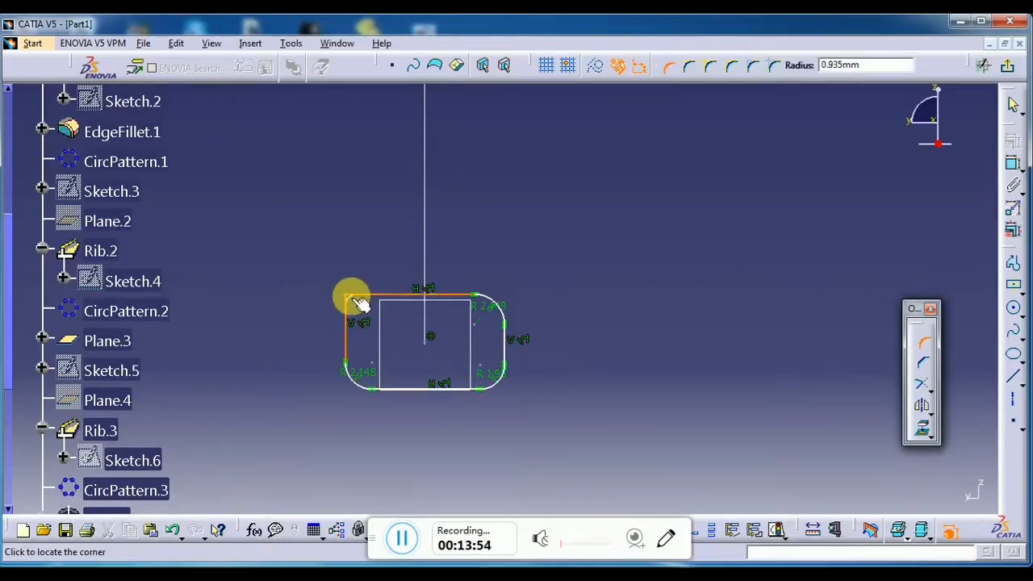
{"action": "left_click", "coordinate": [361, 306]}
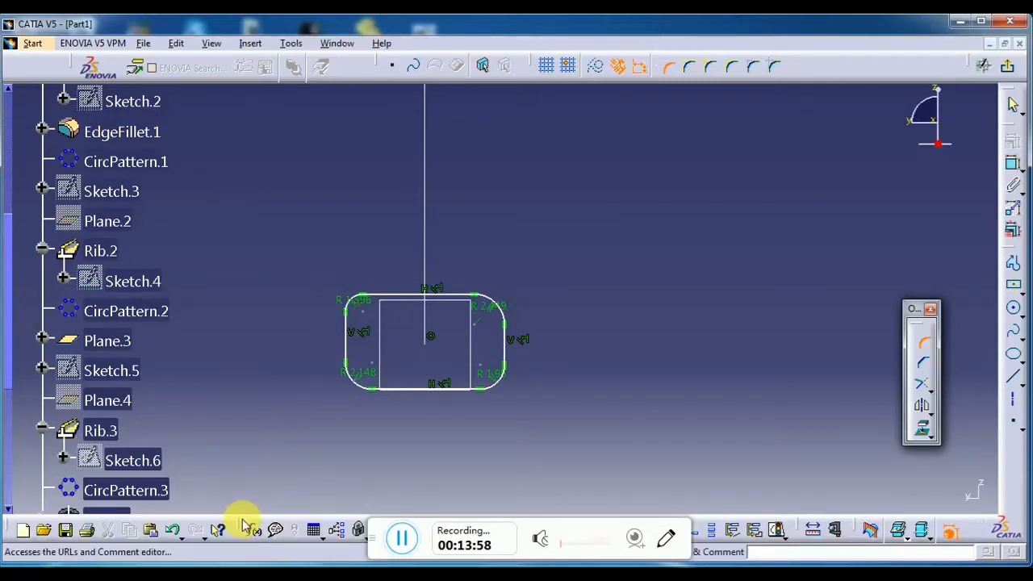
{"action": "left_click_drag", "start_coordinate": [654, 285], "coordinate": [662, 267]}
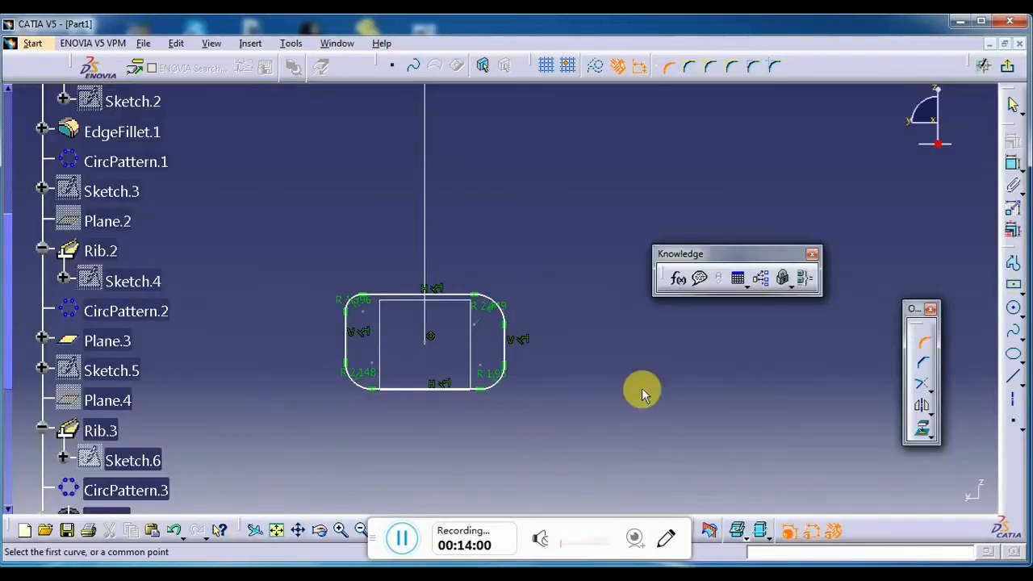
{"action": "left_click", "coordinate": [804, 278]}
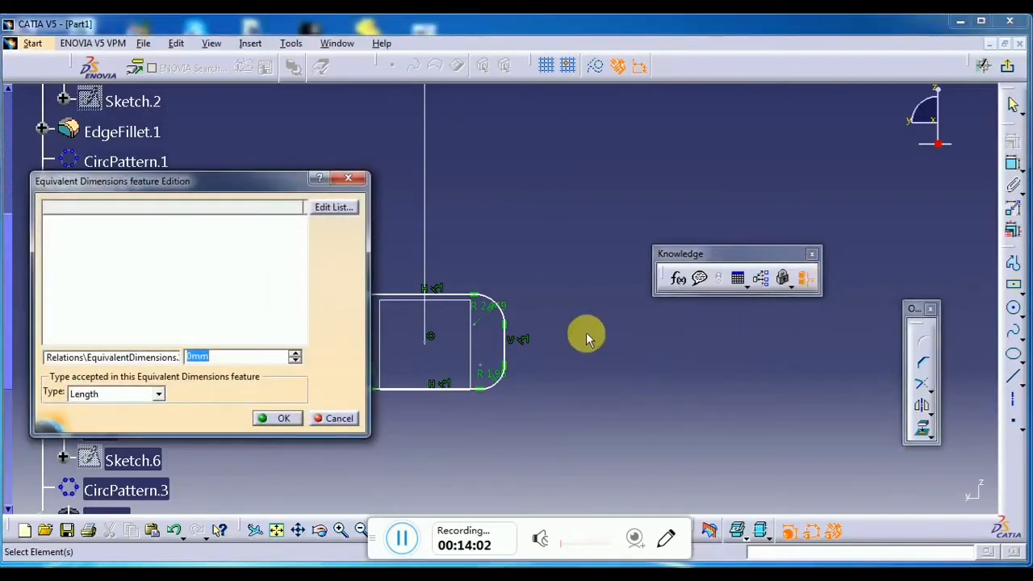
{"action": "left_click", "coordinate": [348, 177]}
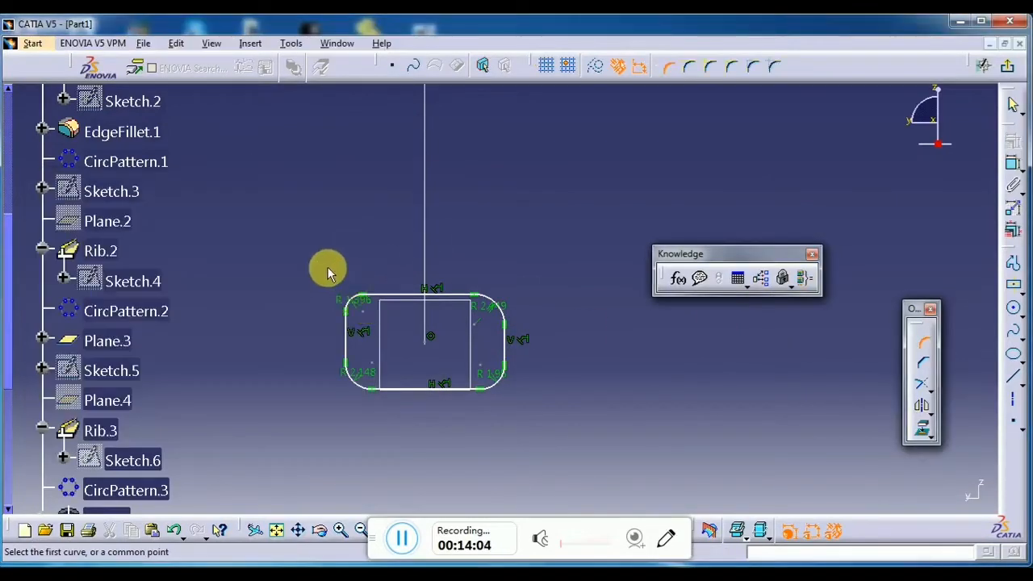
{"action": "mouse_move", "coordinate": [327, 273]}
{"action": "left_mouse_down"}
{"action": "mouse_move", "coordinate": [583, 440]}
{"action": "mouse_move", "coordinate": [601, 432]}
{"action": "left_mouse_up"}
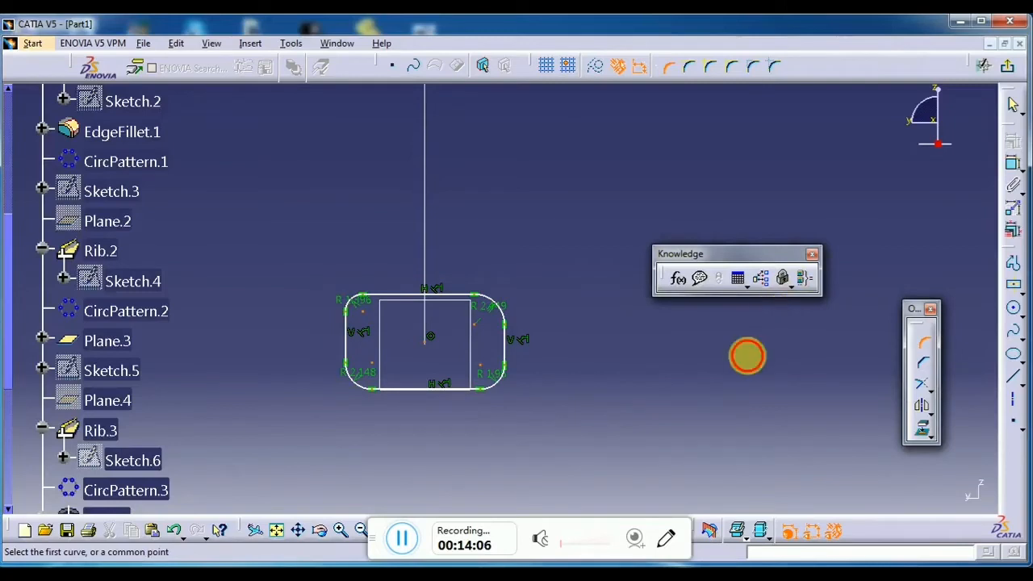
{"action": "left_click", "coordinate": [920, 341]}
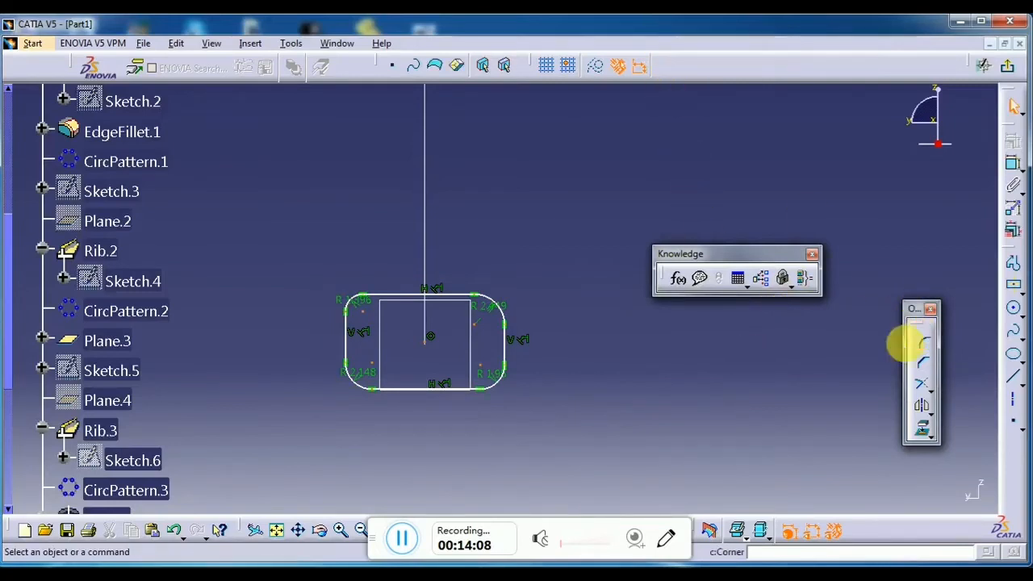
{"action": "left_click", "coordinate": [802, 280]}
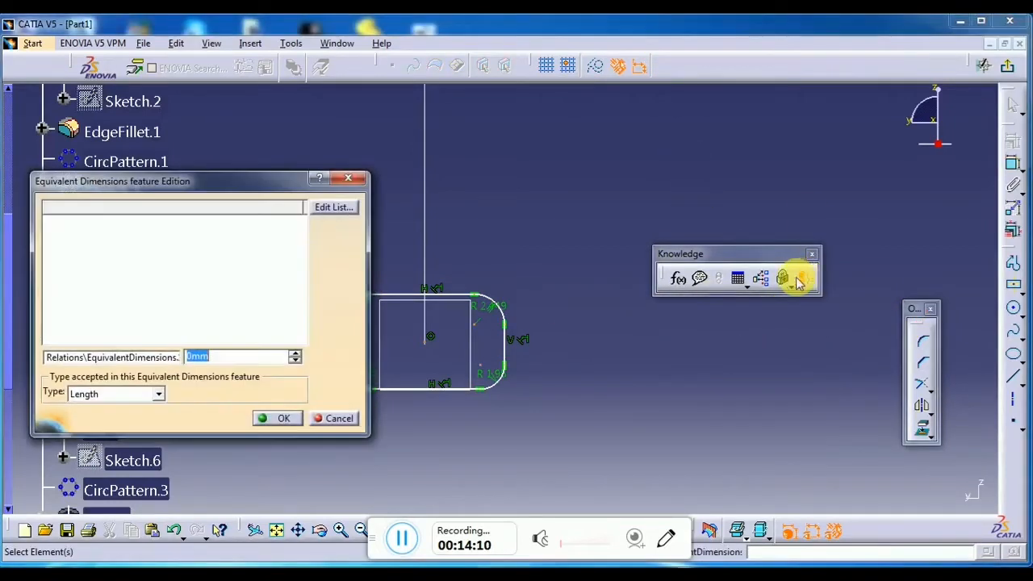
{"action": "left_click", "coordinate": [334, 418]}
Link the four corner radii of the rounded rectangle with Equivalent Dimensions and set their common value to 3 mm.
{"action": "left_click_drag", "start_coordinate": [295, 265], "coordinate": [540, 411]}
{"action": "left_click", "coordinate": [797, 284]}
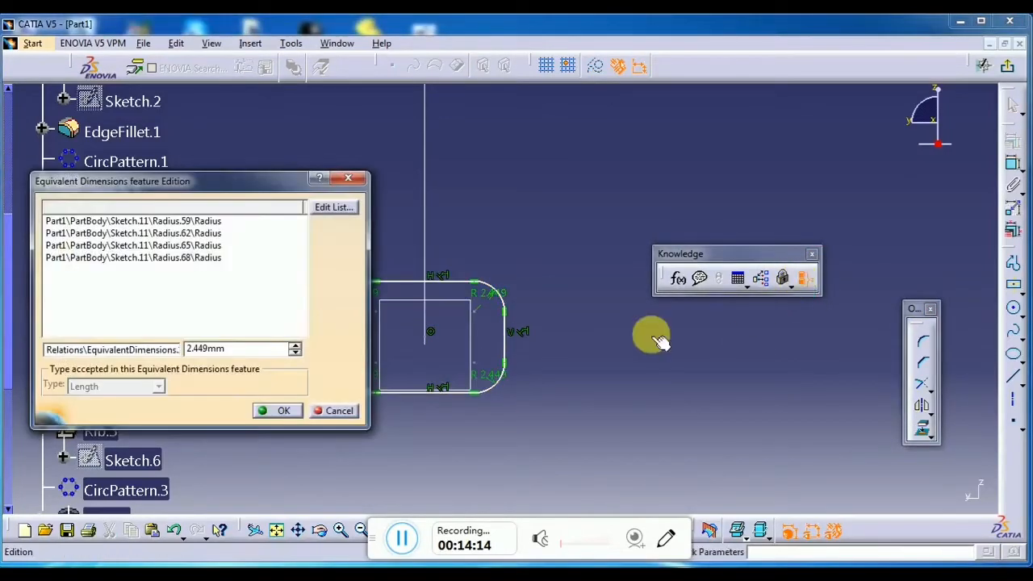
{"action": "left_click_drag", "start_coordinate": [261, 350], "coordinate": [176, 349]}
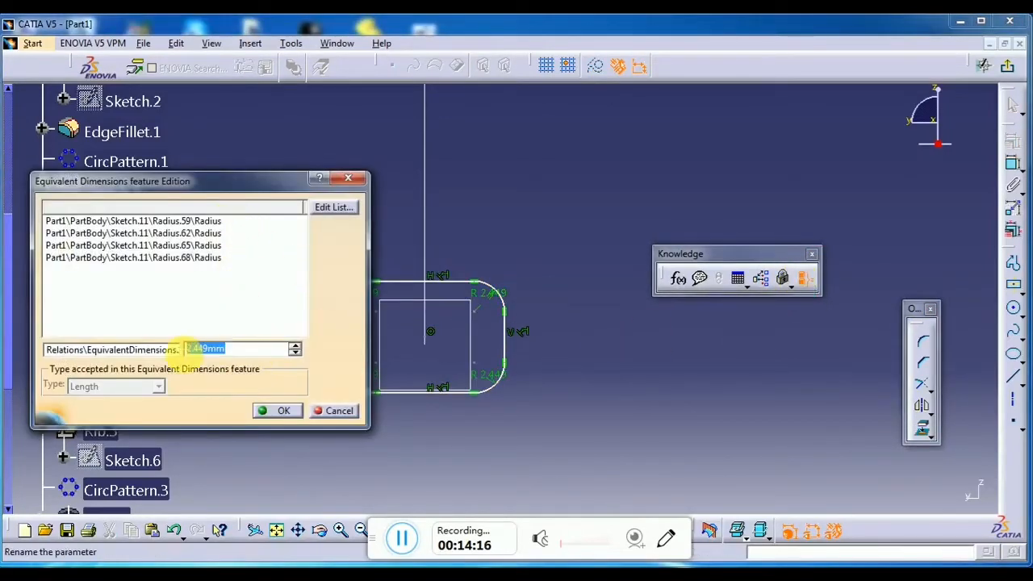
{"action": "type", "text": "3"}
{"action": "key", "text": "Return"}
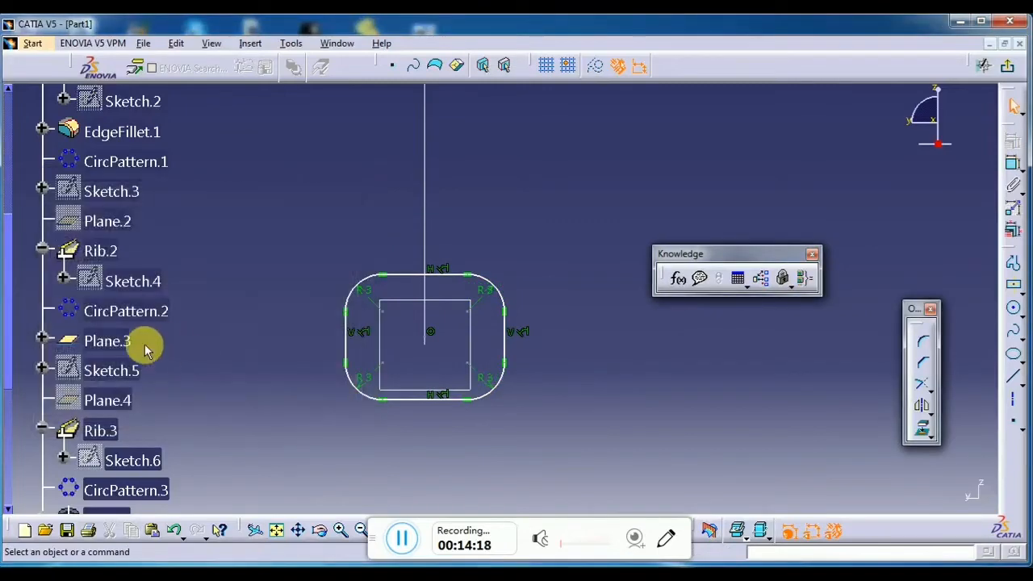
Copy the whole rounded rectangle and paste it into a new sketch on the plane at the lower end of the path.
{"action": "left_click_drag", "start_coordinate": [313, 249], "coordinate": [540, 439]}
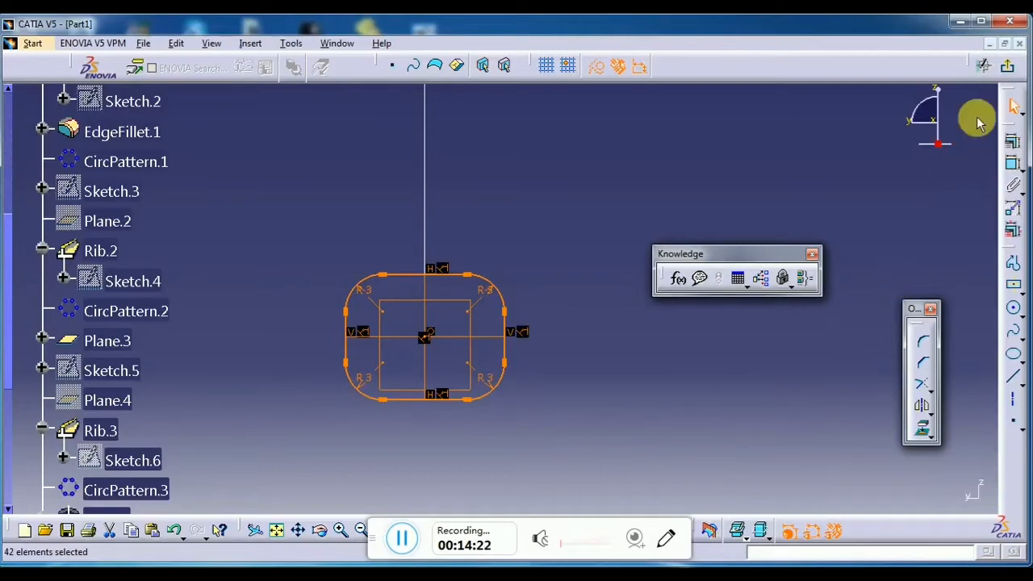
{"action": "left_click", "coordinate": [1006, 71]}
{"action": "mouse_move", "coordinate": [586, 249]}
{"action": "middle_mouse_down"}
{"action": "mouse_move", "coordinate": [590, 376]}
{"action": "mouse_move", "coordinate": [553, 304]}
{"action": "mouse_move", "coordinate": [609, 351]}
{"action": "middle_mouse_up"}
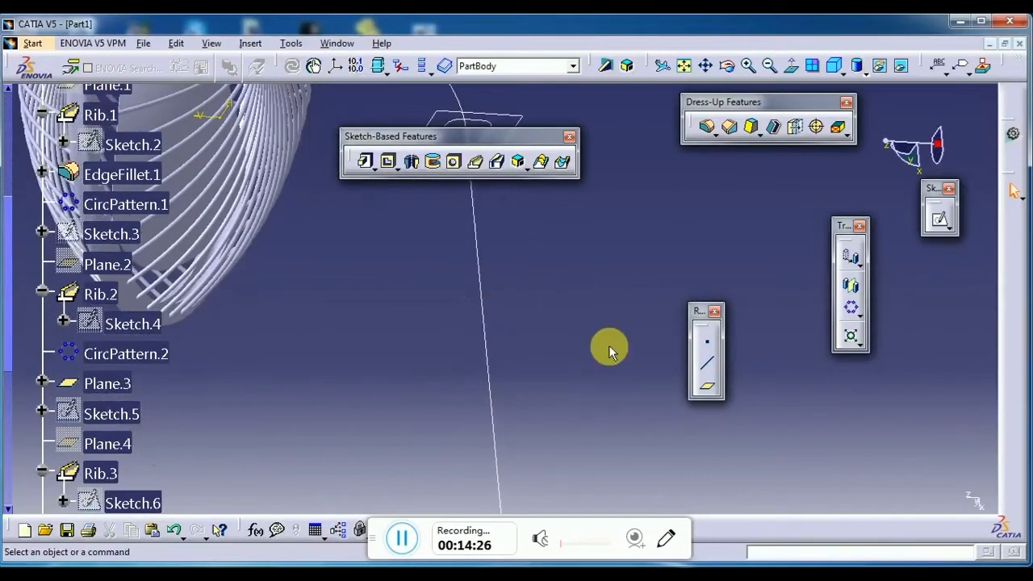
{"action": "left_click", "coordinate": [708, 389]}
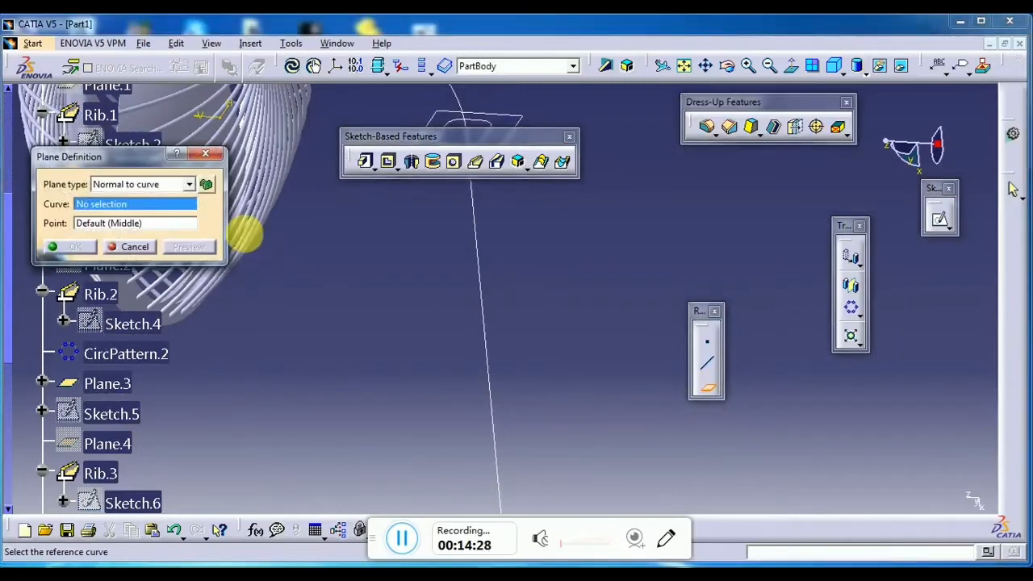
{"action": "left_click", "coordinate": [216, 152]}
{"action": "middle_click_drag", "start_coordinate": [400, 364], "coordinate": [400, 364]}
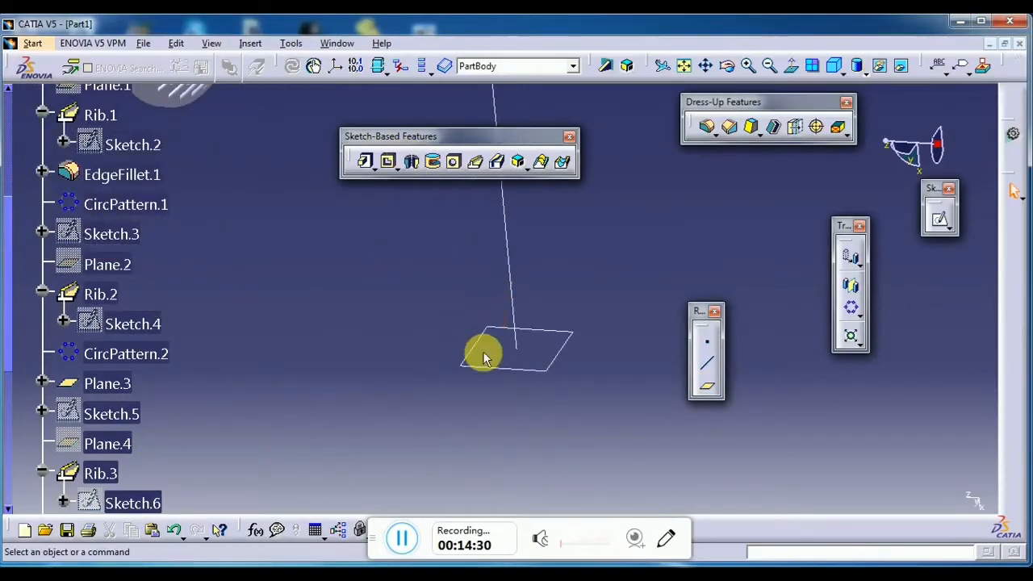
{"action": "left_click", "coordinate": [487, 364]}
{"action": "left_click", "coordinate": [938, 219]}
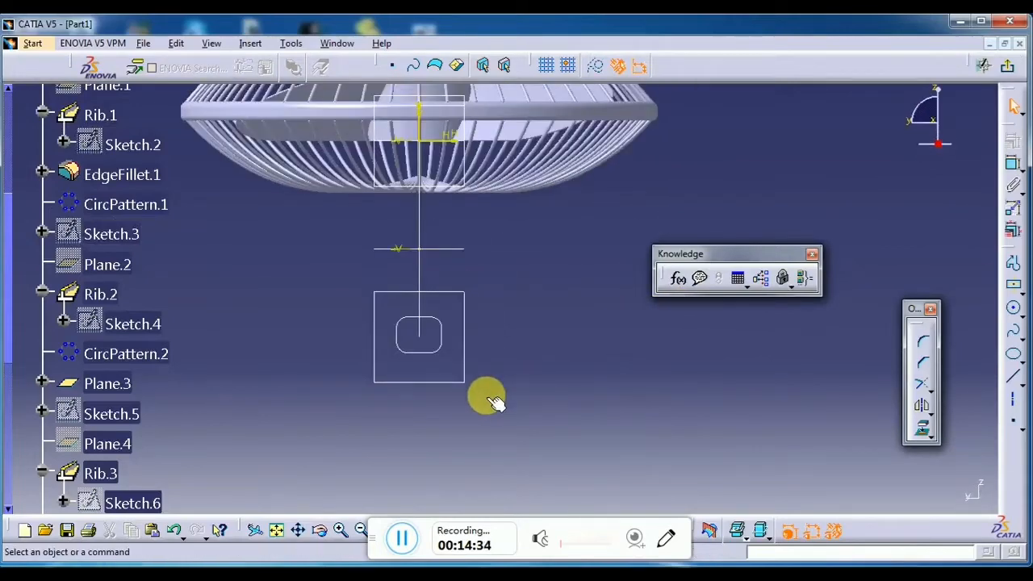
{"action": "key", "text": "ctrl+v"}
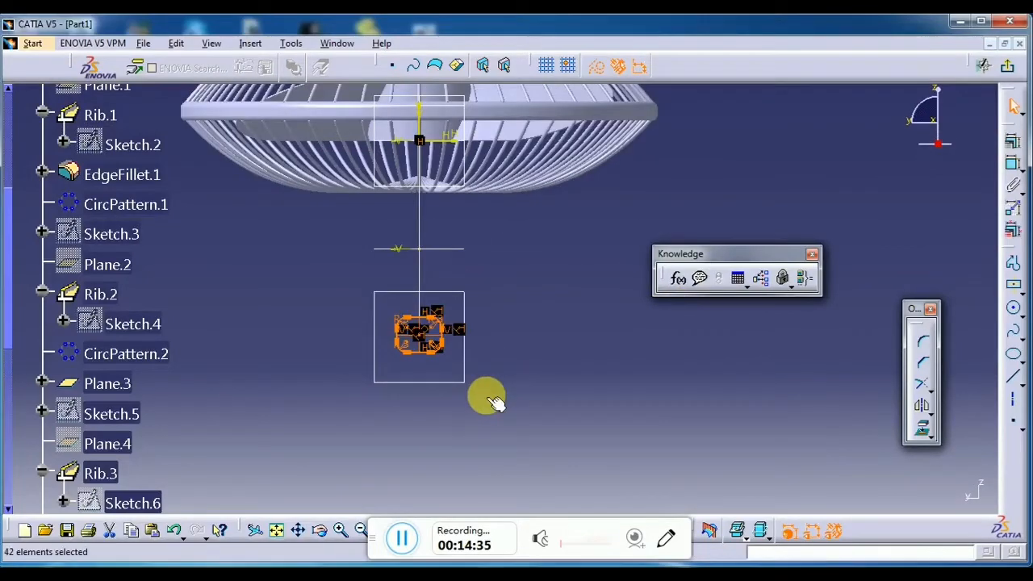
Scale the pasted rounded rectangle up about its centre with duplication off, until its corner radii are 8.7 mm.
{"action": "left_click", "coordinate": [931, 426]}
{"action": "left_click", "coordinate": [999, 426]}
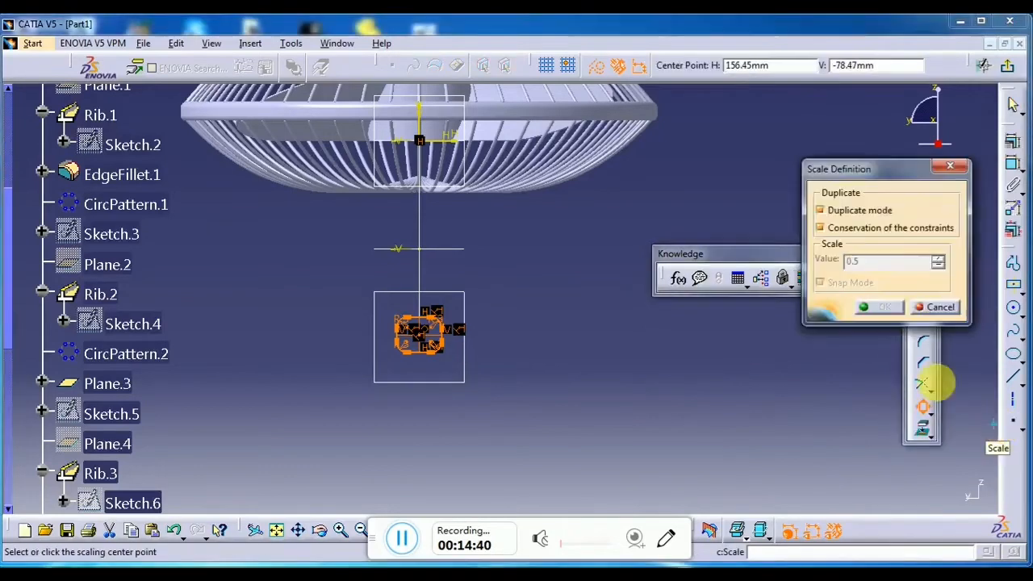
{"action": "left_click", "coordinate": [427, 343]}
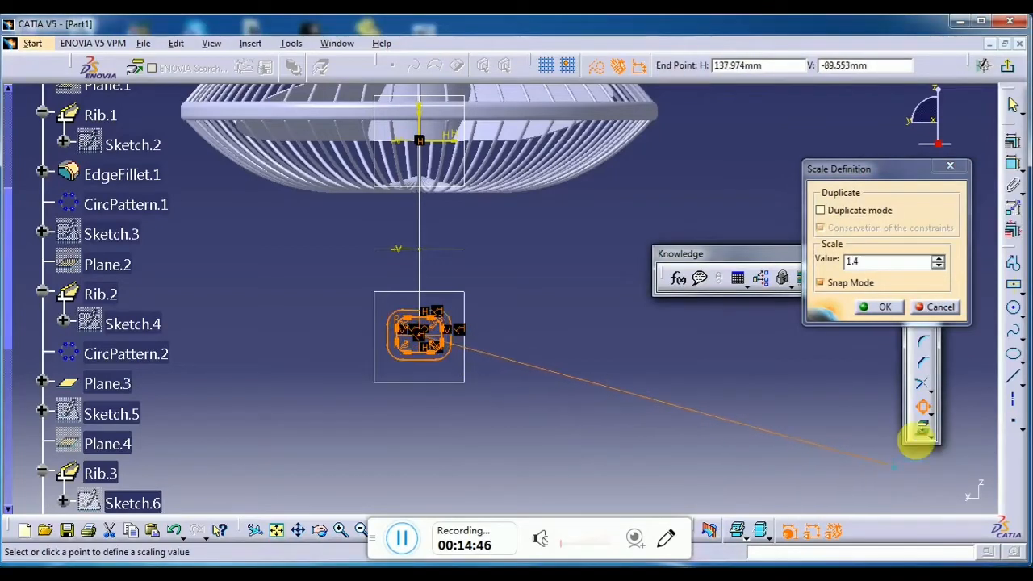
{"action": "left_click", "coordinate": [941, 262]}
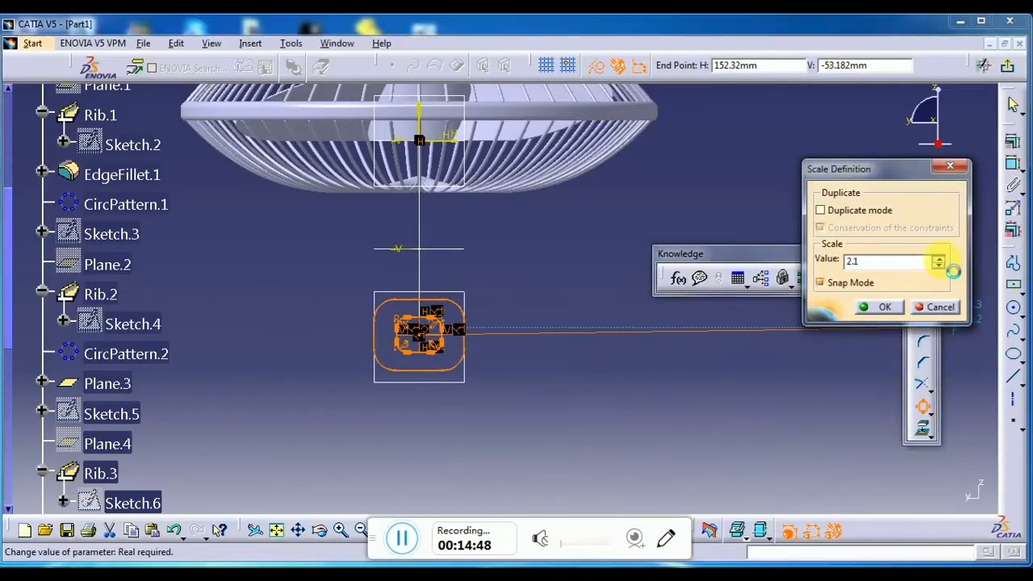
{"action": "left_click", "coordinate": [880, 309]}
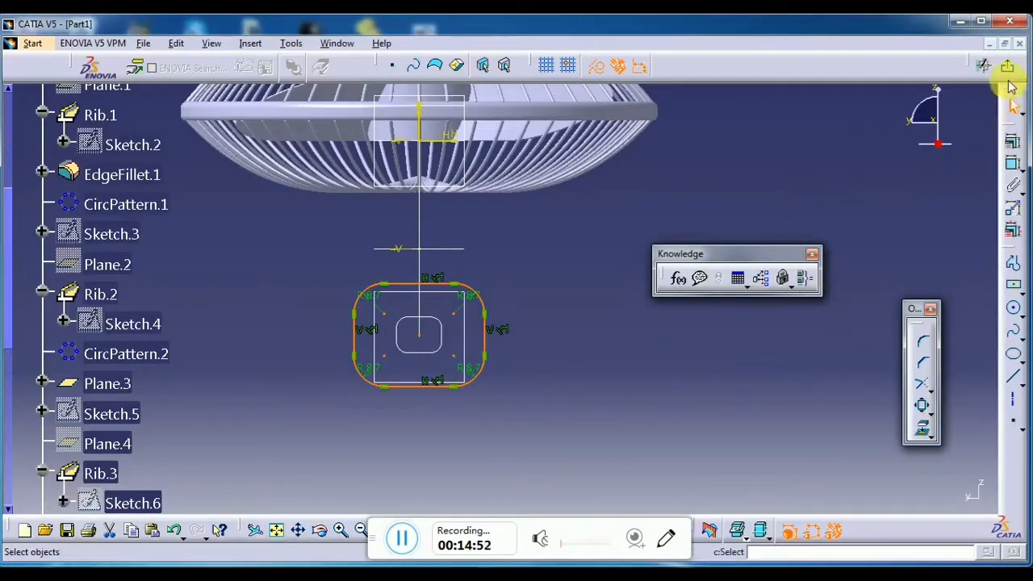
Finish the sketch of the enlarged rounded rectangle and return to the 3D part with the whole stand path in view.
{"action": "left_click", "coordinate": [1008, 68]}
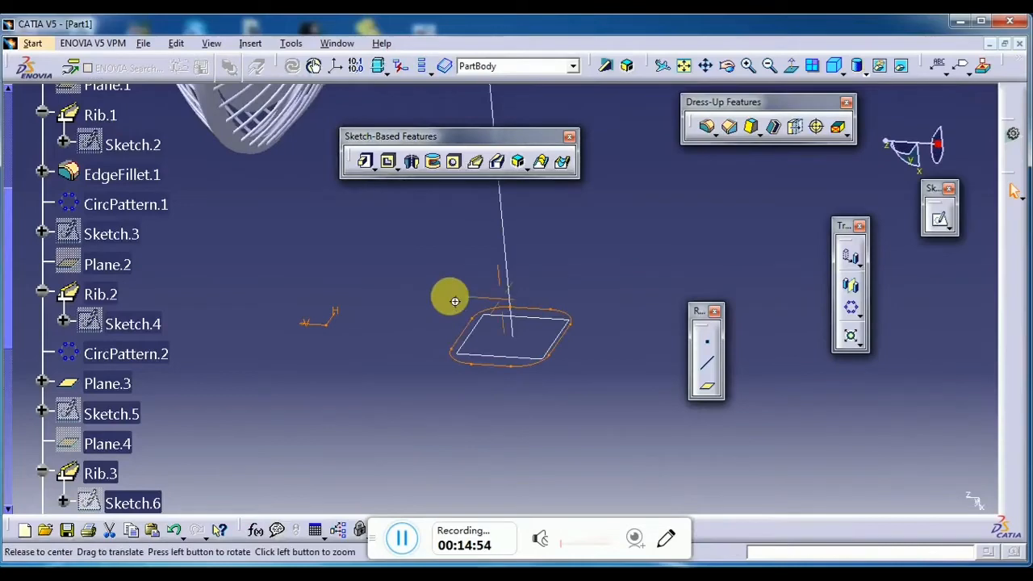
{"action": "left_click", "coordinate": [455, 301]}
{"action": "middle_click_drag", "start_coordinate": [455, 301], "coordinate": [458, 350]}
{"action": "middle_click_drag", "start_coordinate": [441, 282], "coordinate": [388, 399]}
{"action": "scroll", "coordinate": [397, 400], "scroll_direction": "up", "scroll_amount": 1}
{"action": "left_click", "coordinate": [553, 351]}
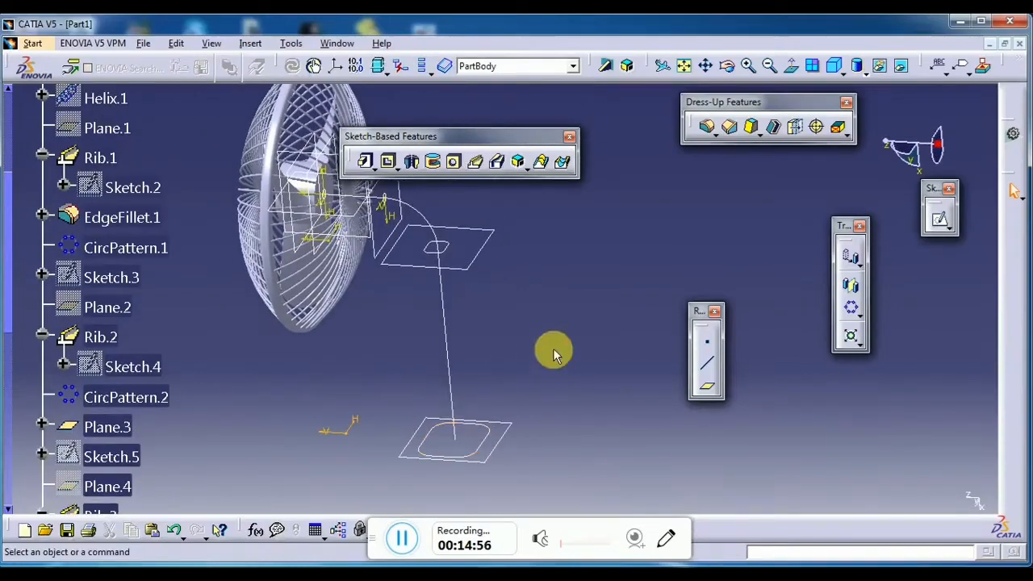
Try a Multi-Sections Solid between the large lower and small upper rounded rectangles, with Ratio coupling, and preview it.
{"action": "left_click", "coordinate": [540, 161]}
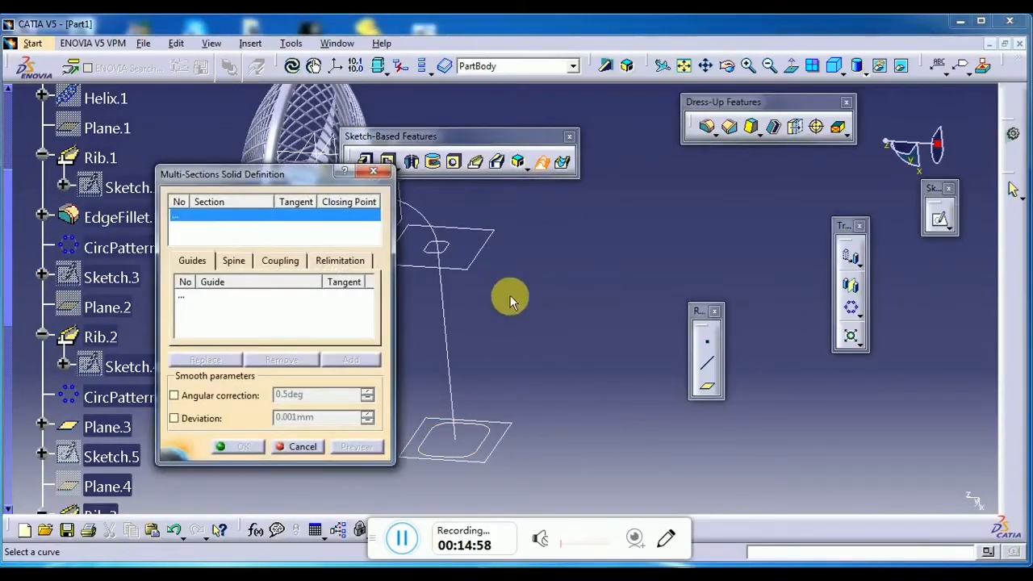
{"action": "middle_click_drag", "start_coordinate": [509, 300], "coordinate": [638, 325]}
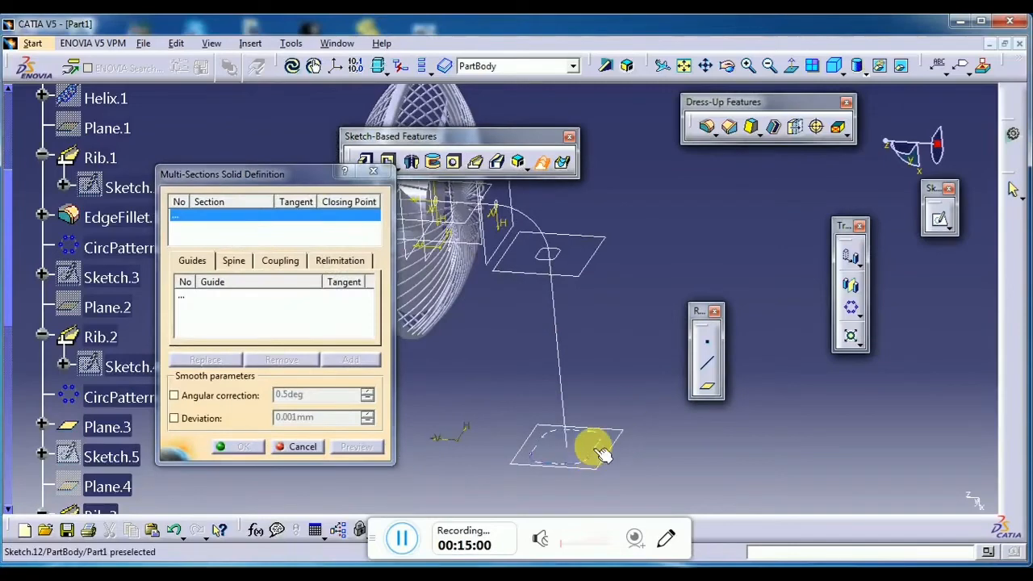
{"action": "left_click", "coordinate": [601, 454]}
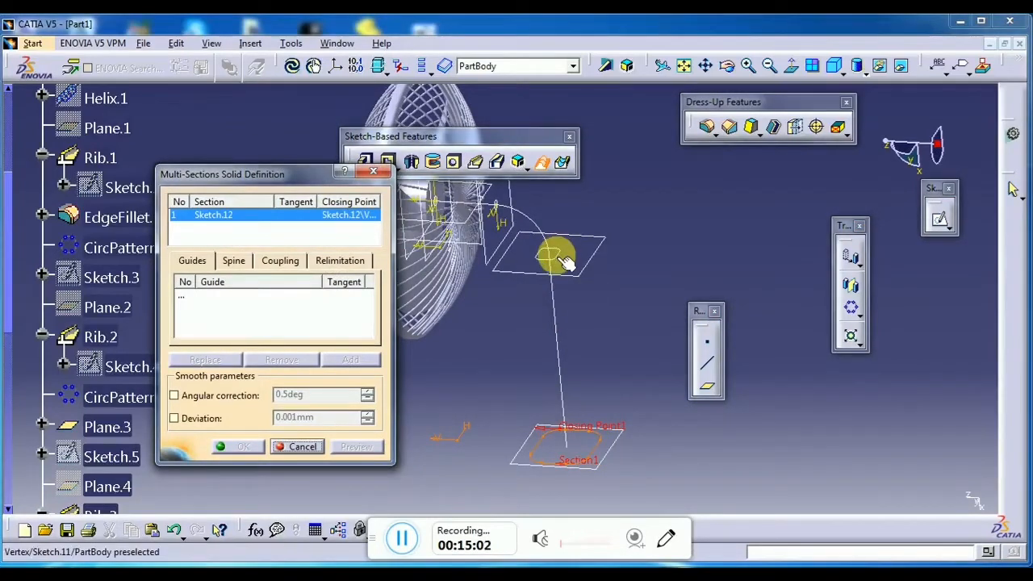
{"action": "middle_click_drag", "start_coordinate": [562, 269], "coordinate": [571, 224]}
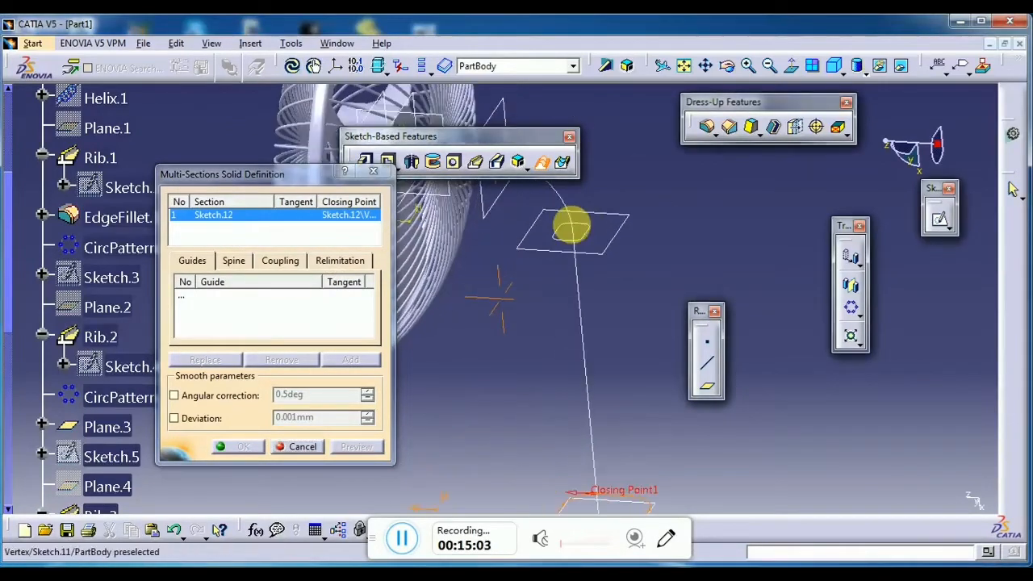
{"action": "left_click", "coordinate": [593, 238]}
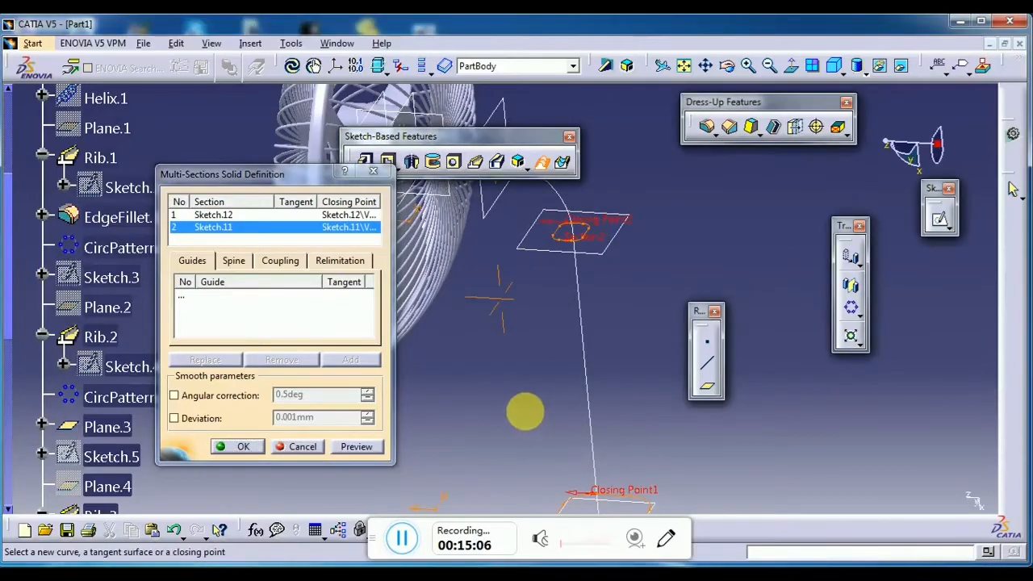
{"action": "left_click", "coordinate": [280, 260]}
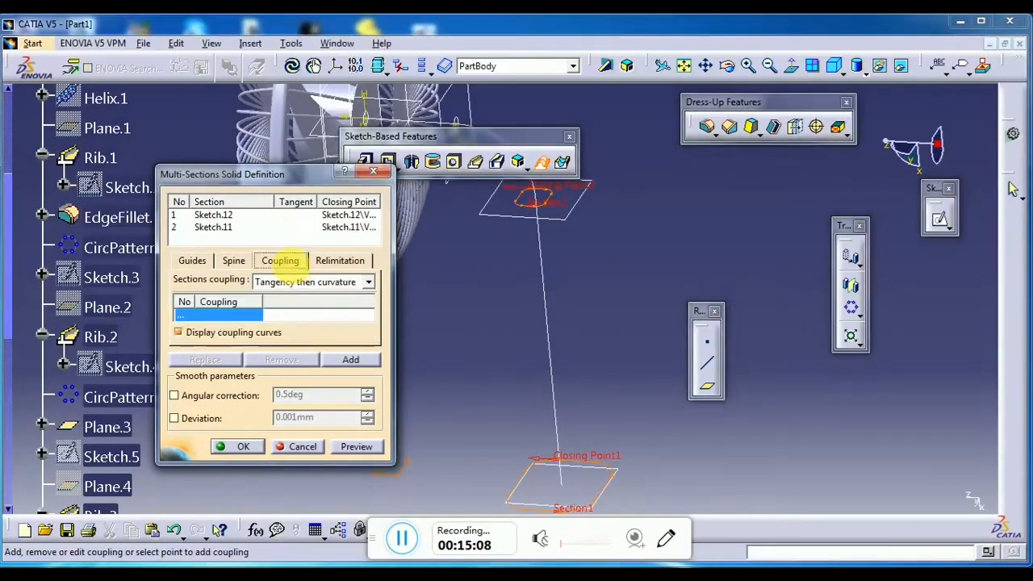
{"action": "left_click", "coordinate": [289, 293]}
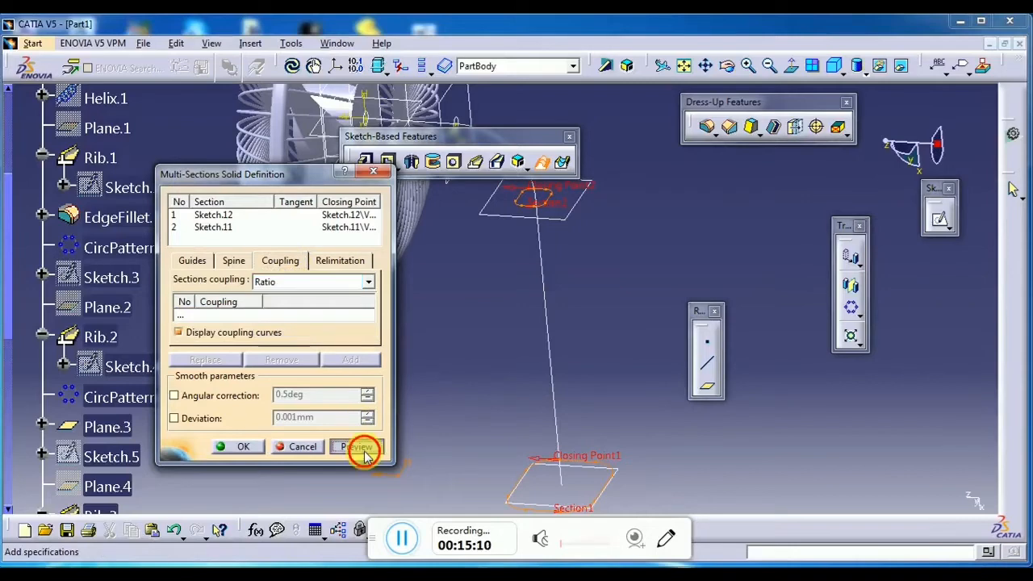
{"action": "left_click", "coordinate": [370, 450]}
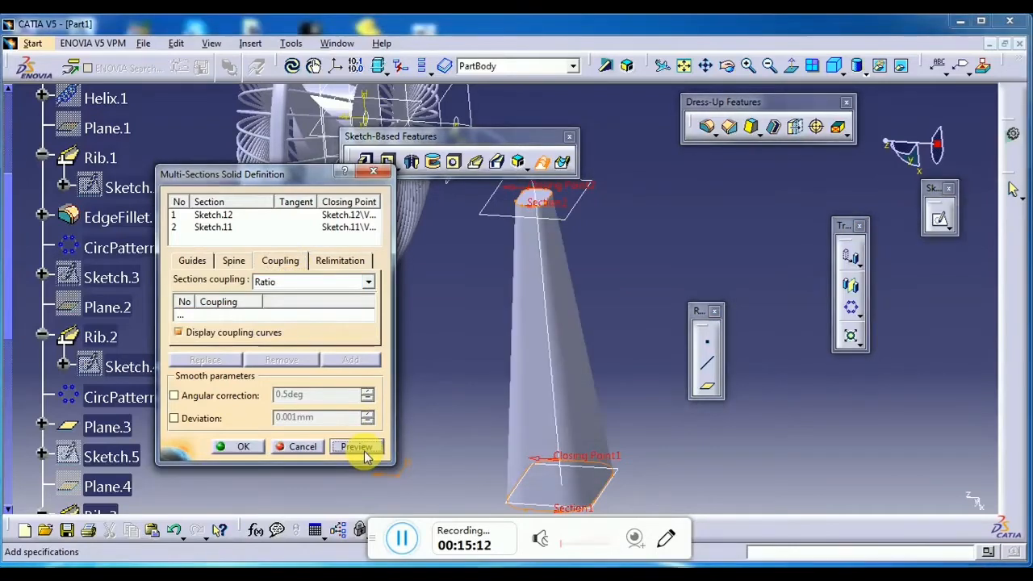
Try the bent path as the solid's spine, with the circle behind the guard as third section, preview, and cancel the definition.
{"action": "left_click", "coordinate": [230, 261]}
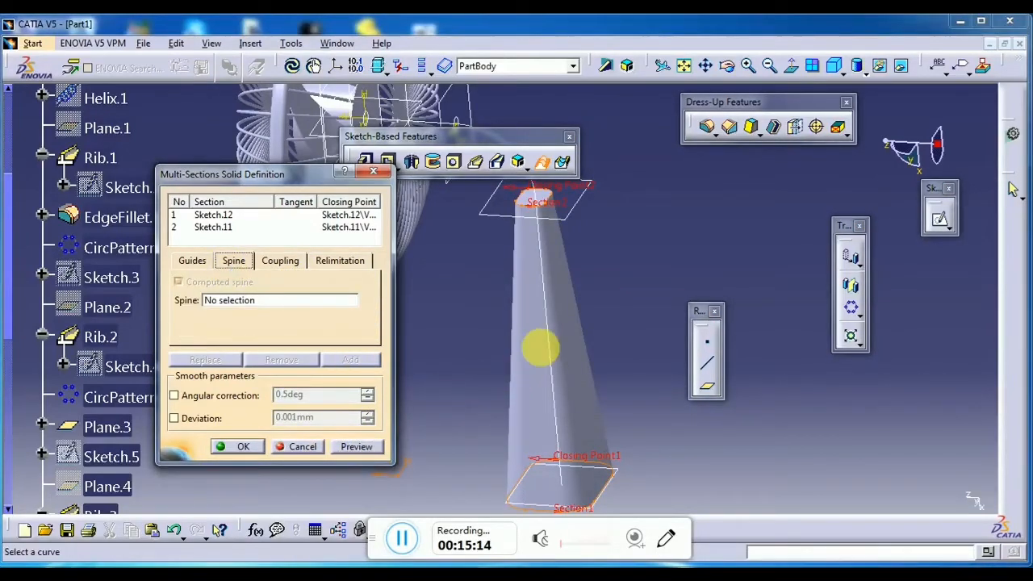
{"action": "left_click", "coordinate": [548, 341]}
{"action": "left_click", "coordinate": [362, 448]}
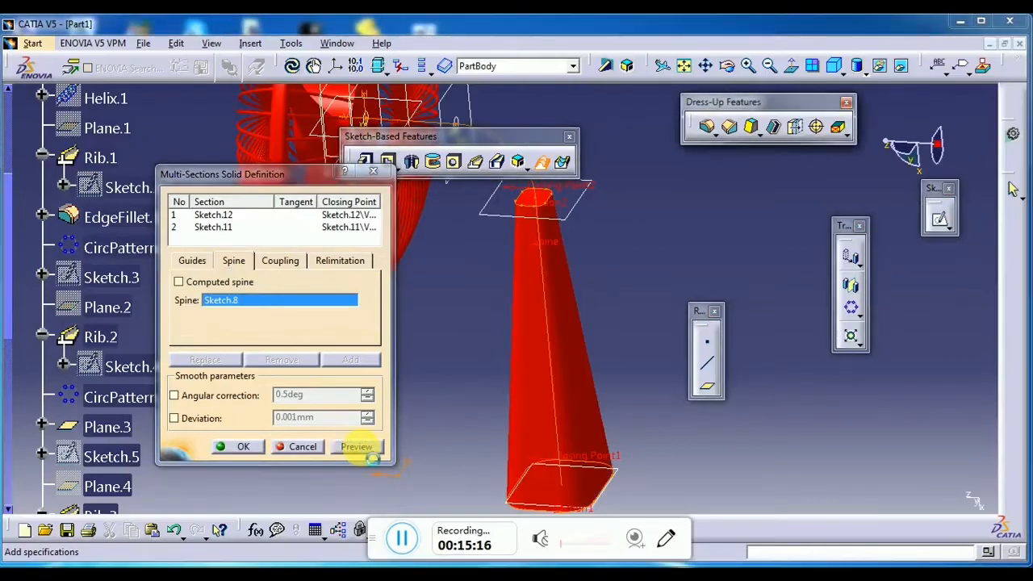
{"action": "middle_click_drag", "start_coordinate": [486, 335], "coordinate": [492, 456]}
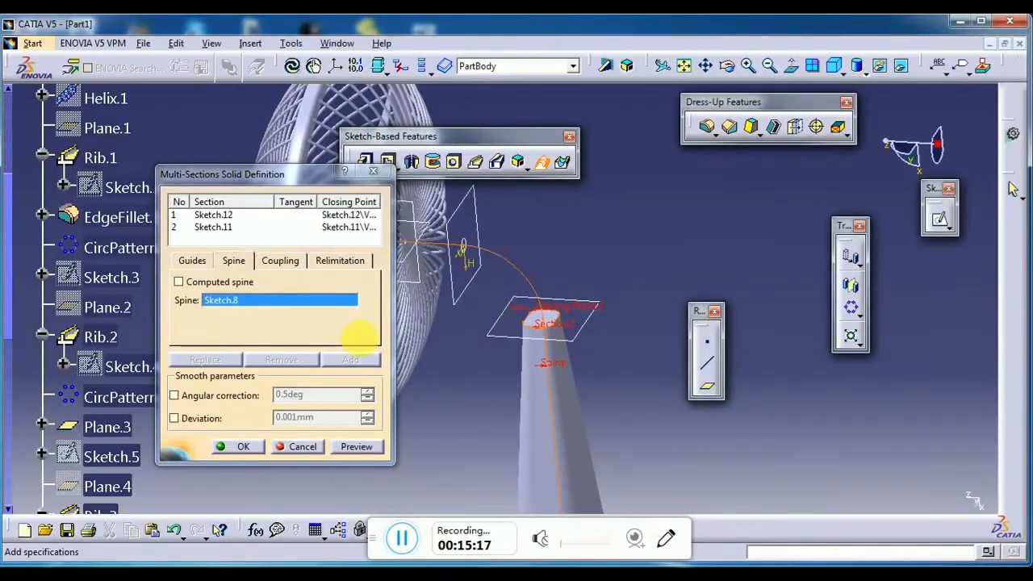
{"action": "left_click", "coordinate": [225, 229]}
{"action": "left_click", "coordinate": [353, 362]}
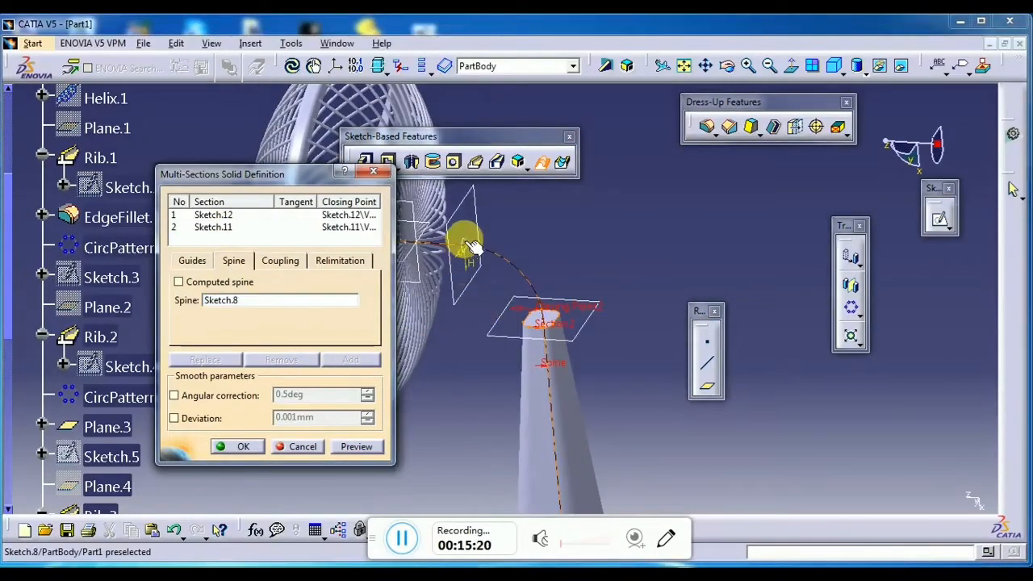
{"action": "middle_click_drag", "start_coordinate": [472, 288], "coordinate": [670, 367]}
{"action": "left_click", "coordinate": [486, 274]}
{"action": "left_click", "coordinate": [347, 446]}
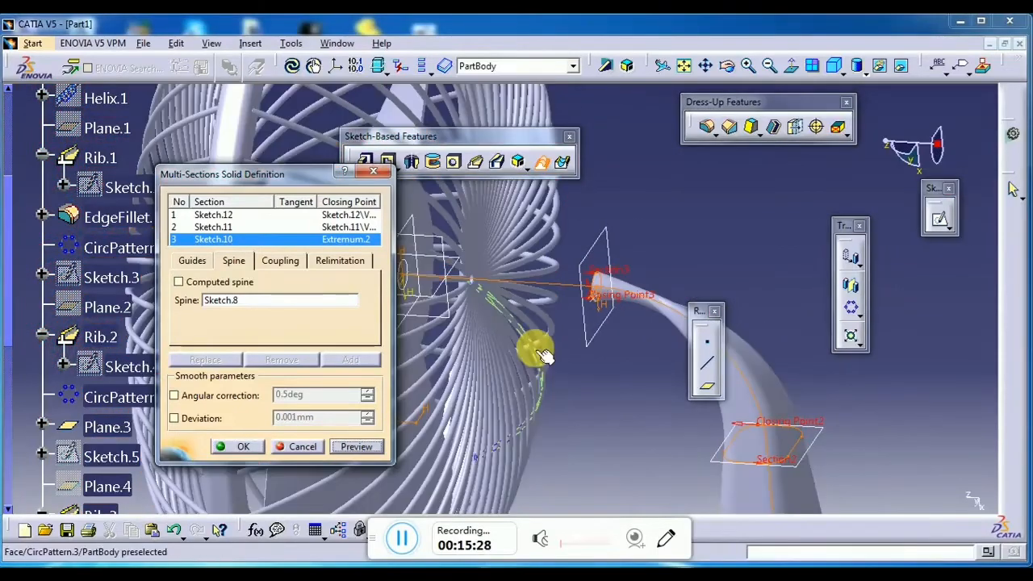
{"action": "middle_click_drag", "start_coordinate": [600, 373], "coordinate": [514, 302]}
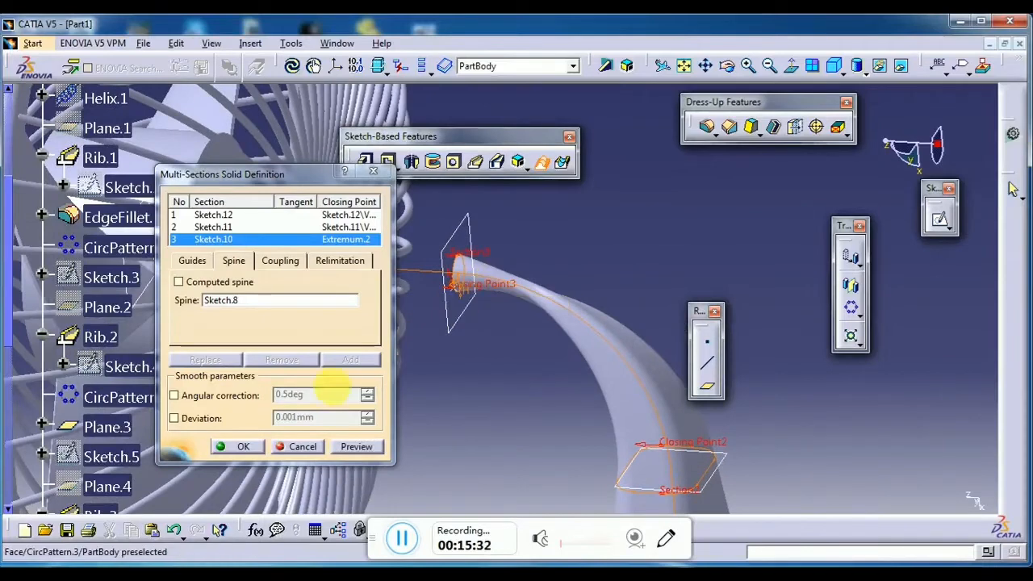
{"action": "left_click", "coordinate": [303, 448]}
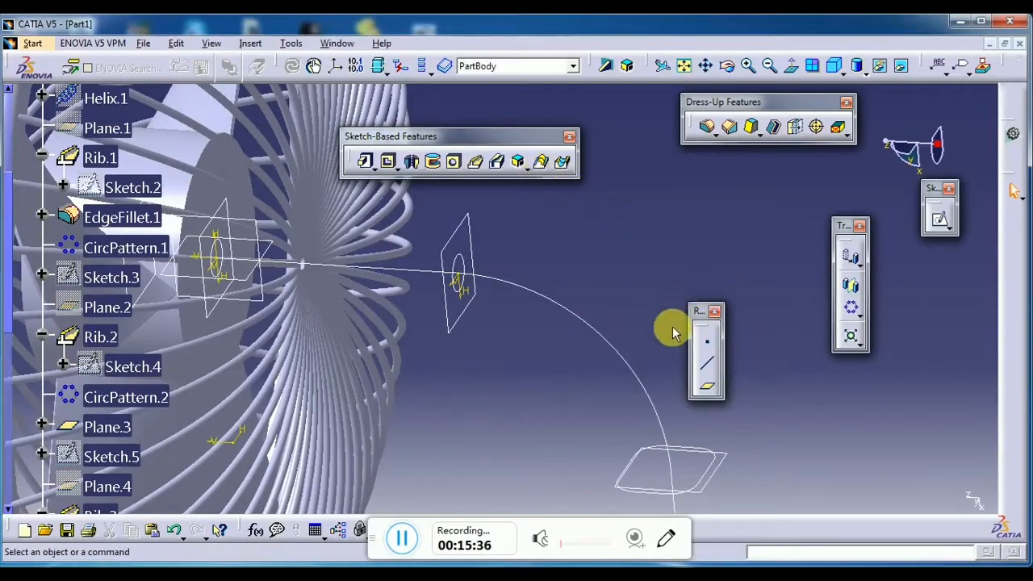
{"action": "middle_click_drag", "start_coordinate": [666, 328], "coordinate": [608, 238]}
{"action": "left_click", "coordinate": [542, 162]}
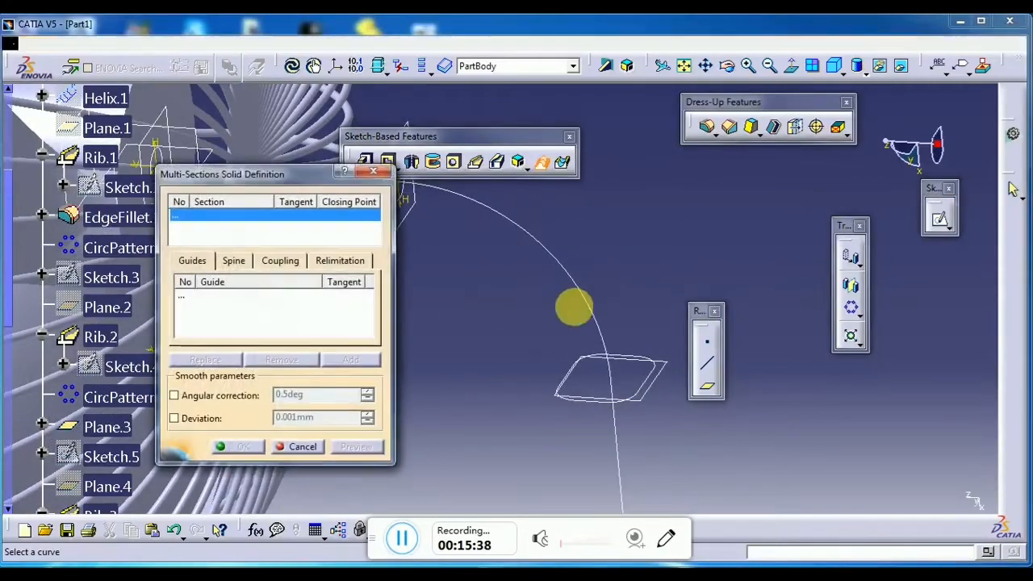
{"action": "middle_click_drag", "start_coordinate": [571, 304], "coordinate": [489, 184]}
{"action": "left_click", "coordinate": [562, 219]}
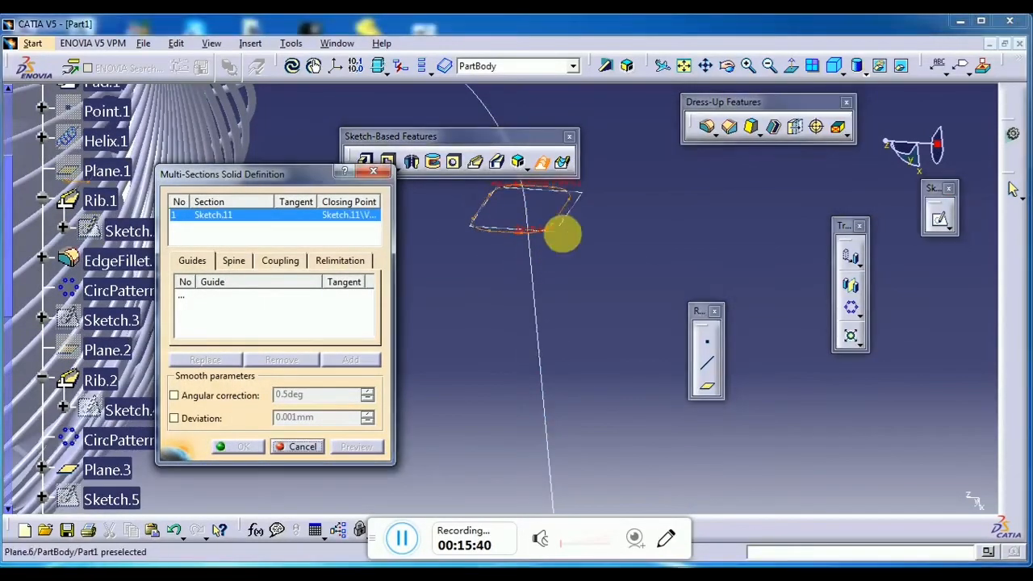
{"action": "mouse_move", "coordinate": [560, 231]}
{"action": "middle_mouse_down"}
{"action": "mouse_move", "coordinate": [547, 278]}
{"action": "mouse_move", "coordinate": [590, 446]}
{"action": "middle_mouse_up"}
{"action": "middle_click_drag", "start_coordinate": [489, 323], "coordinate": [626, 332]}
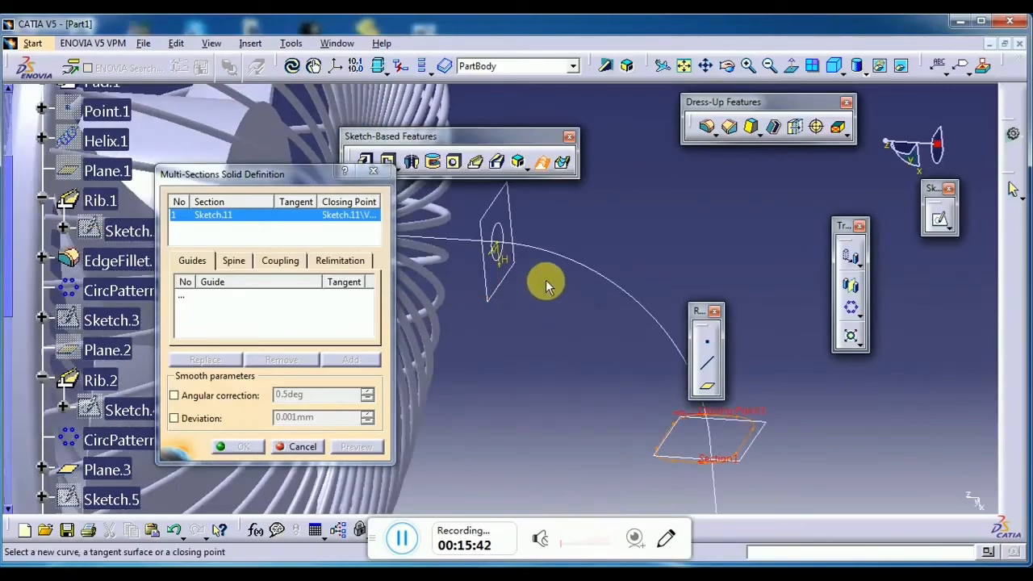
{"action": "left_click", "coordinate": [304, 446]}
Create an on-curve point on the circular section just behind the guard, 6.824 mm along the circle.
{"action": "left_click", "coordinate": [710, 347]}
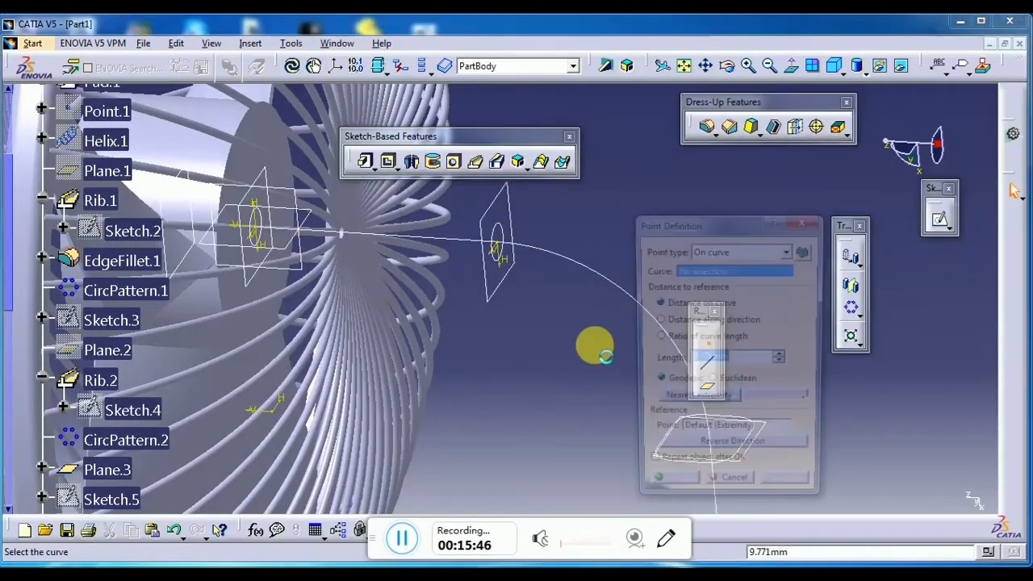
{"action": "middle_click_drag", "start_coordinate": [592, 346], "coordinate": [584, 307]}
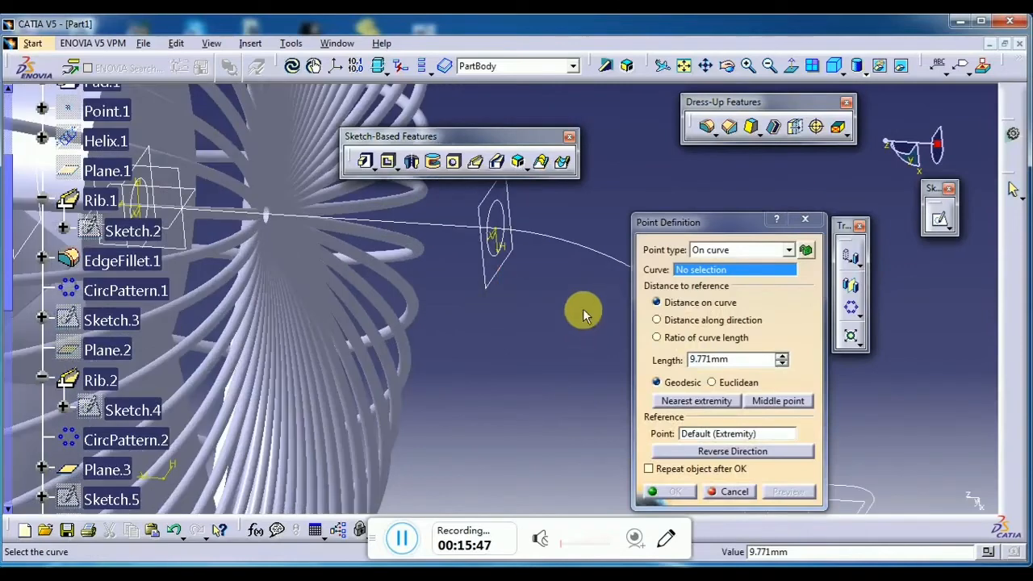
{"action": "left_click", "coordinate": [511, 213]}
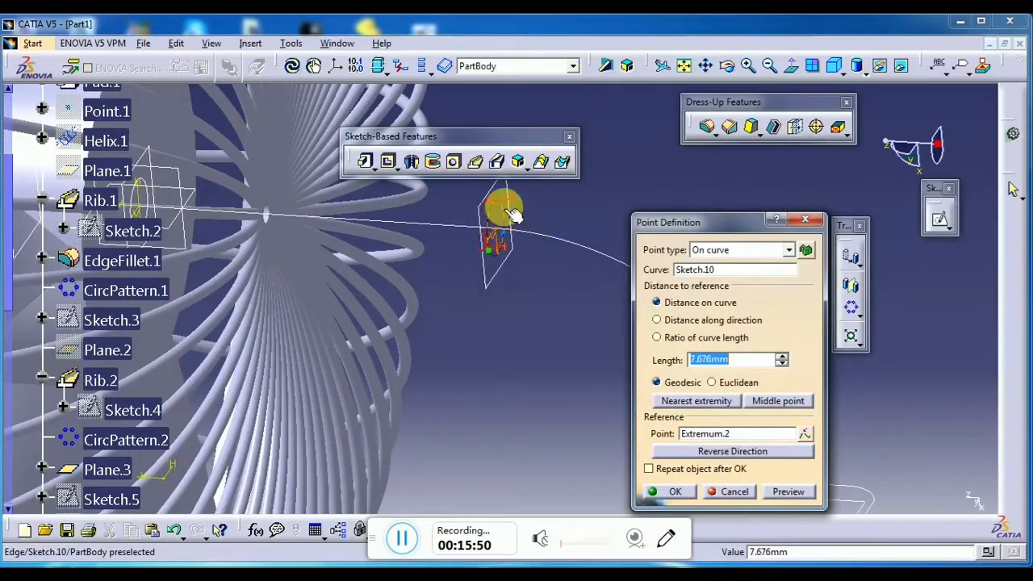
{"action": "left_click", "coordinate": [698, 494]}
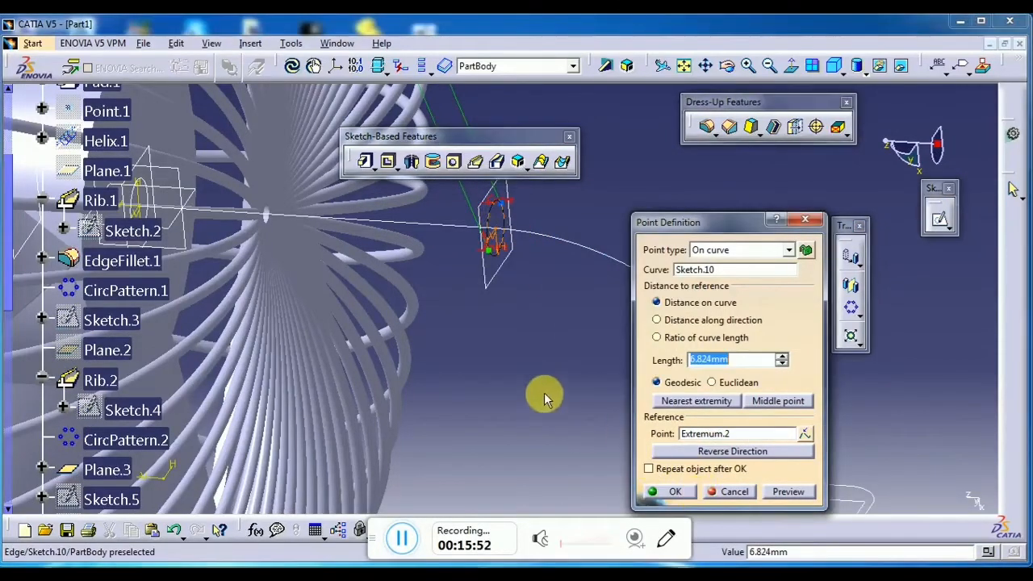
{"action": "left_click", "coordinate": [682, 494]}
{"action": "middle_click_drag", "start_coordinate": [521, 384], "coordinate": [629, 503]}
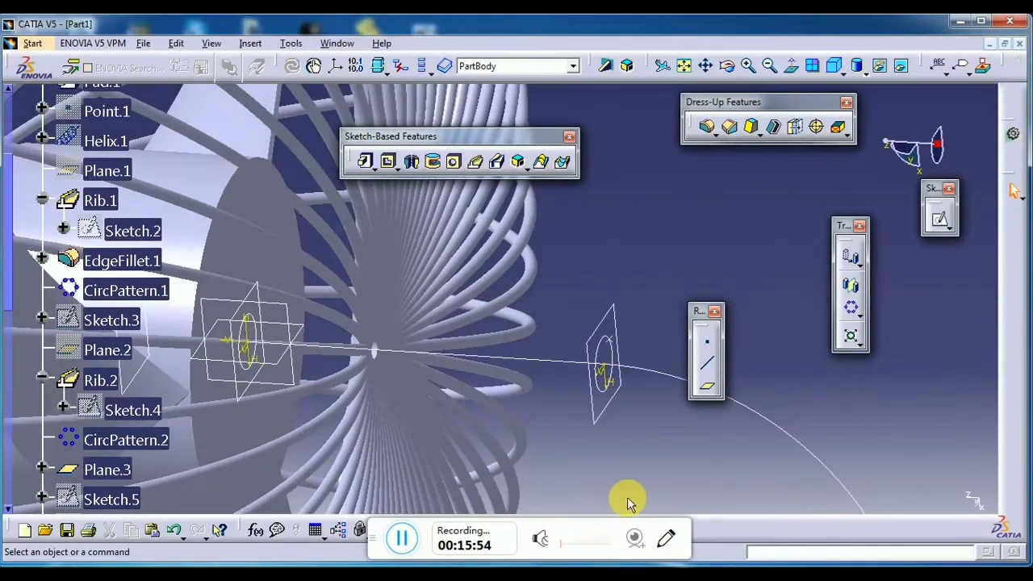
Create an on-curve point on the circular section at the hub, 7.25 mm along the circle.
{"action": "left_click", "coordinate": [707, 343]}
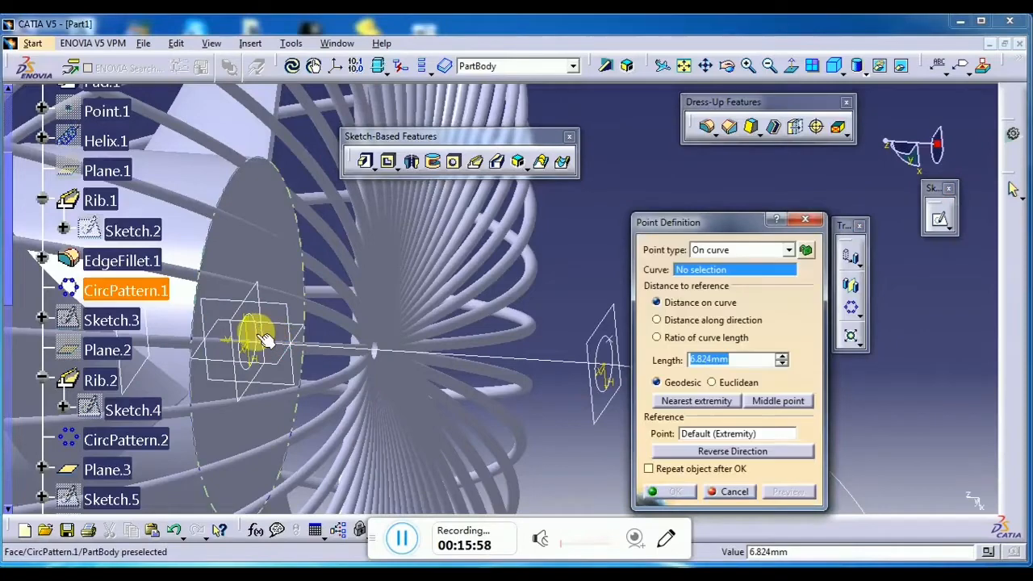
{"action": "left_click", "coordinate": [256, 328]}
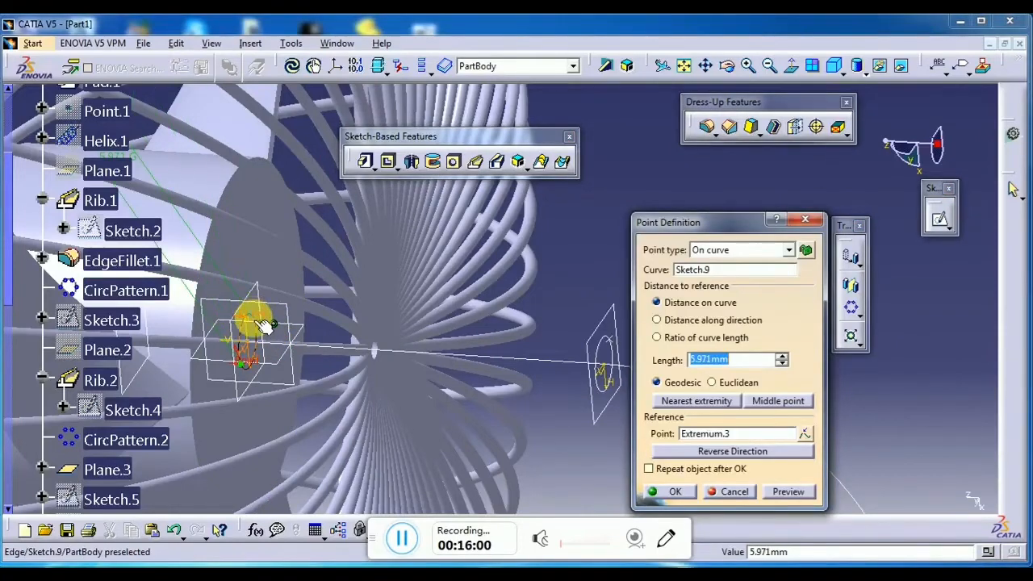
{"action": "left_click", "coordinate": [260, 325]}
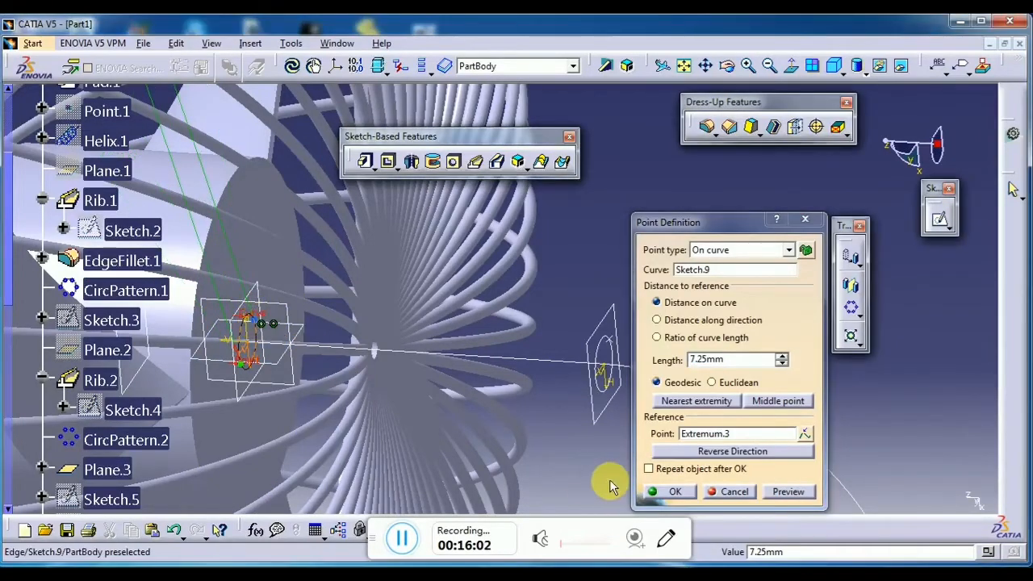
{"action": "left_click", "coordinate": [673, 492]}
Start a Multi-Sections Solid with the lower and upper rounded rectangles, the circle behind the guard and the hub circle as sections, in that order.
{"action": "middle_click_drag", "start_coordinate": [640, 468], "coordinate": [572, 334]}
{"action": "left_click", "coordinate": [540, 164]}
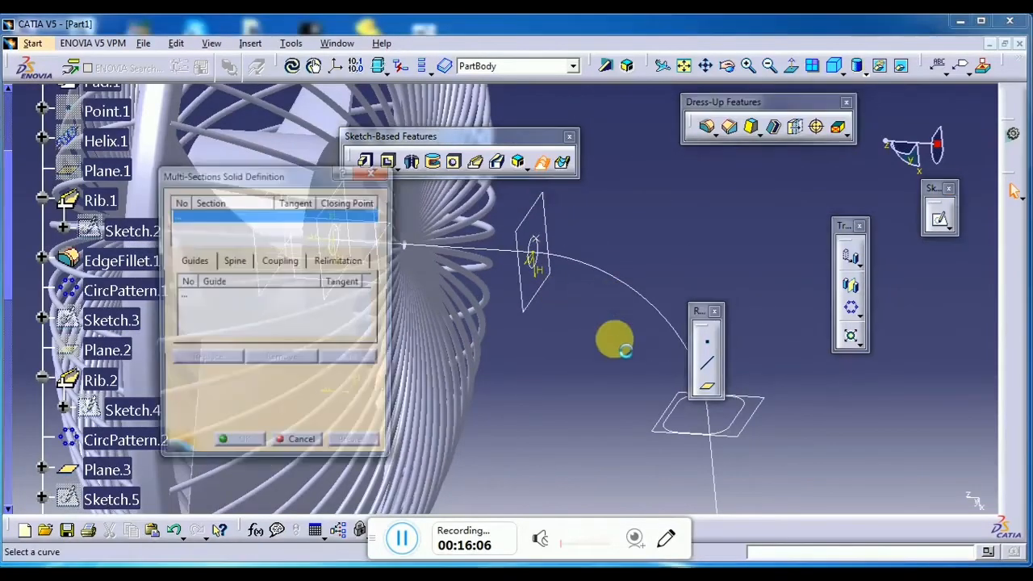
{"action": "middle_click_drag", "start_coordinate": [625, 379], "coordinate": [446, 119]}
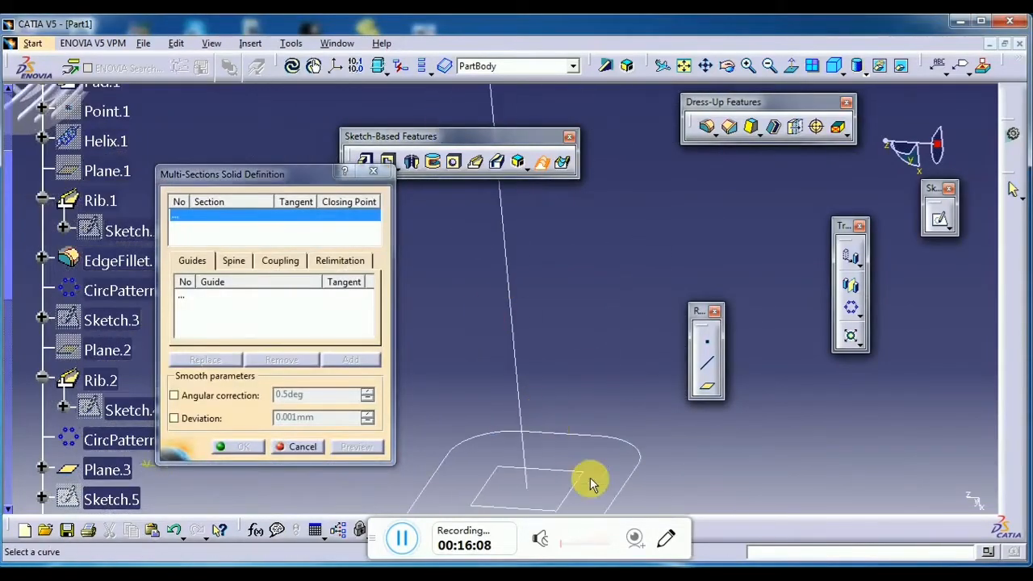
{"action": "left_click", "coordinate": [625, 504]}
{"action": "mouse_move", "coordinate": [597, 332]}
{"action": "middle_mouse_down"}
{"action": "mouse_move", "coordinate": [495, 293]}
{"action": "mouse_move", "coordinate": [588, 311]}
{"action": "mouse_move", "coordinate": [564, 382]}
{"action": "middle_mouse_up"}
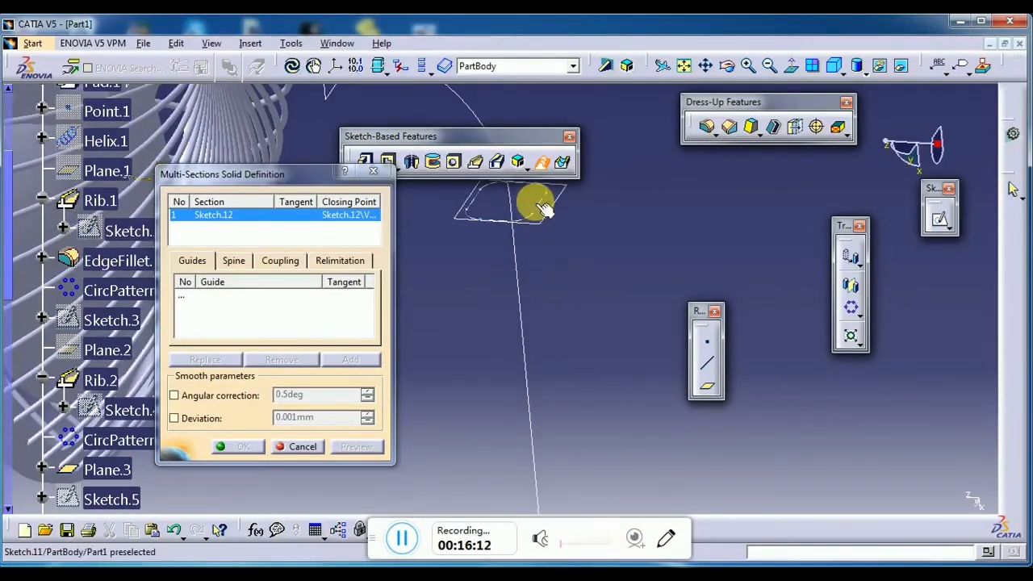
{"action": "left_click", "coordinate": [539, 206]}
{"action": "middle_click_drag", "start_coordinate": [539, 208], "coordinate": [622, 491]}
{"action": "middle_click_drag", "start_coordinate": [492, 352], "coordinate": [599, 345]}
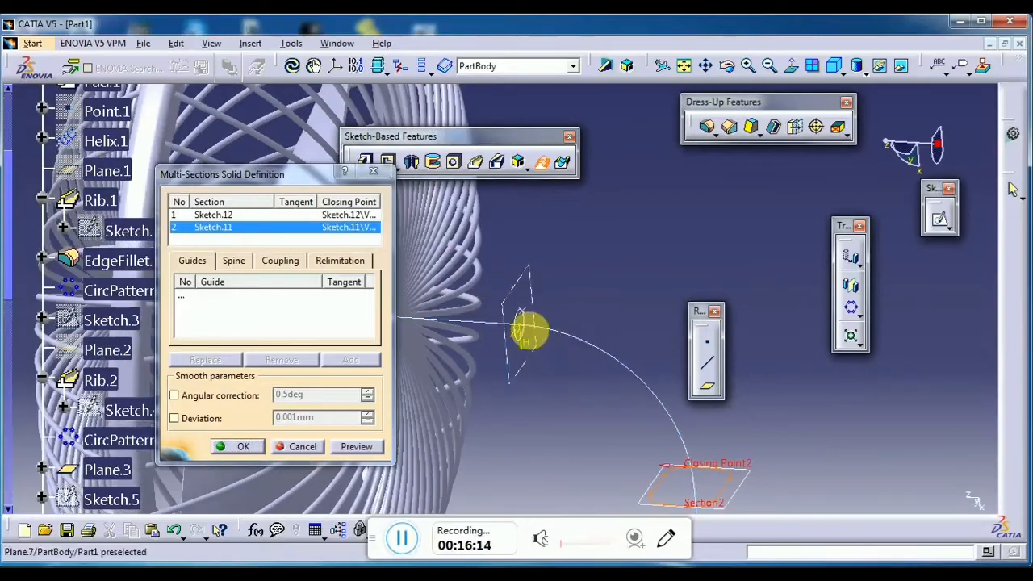
{"action": "left_click", "coordinate": [524, 306]}
{"action": "mouse_move", "coordinate": [528, 299]}
{"action": "middle_mouse_down"}
{"action": "mouse_move", "coordinate": [698, 392]}
{"action": "mouse_move", "coordinate": [539, 417]}
{"action": "middle_mouse_up"}
{"action": "left_click", "coordinate": [520, 450]}
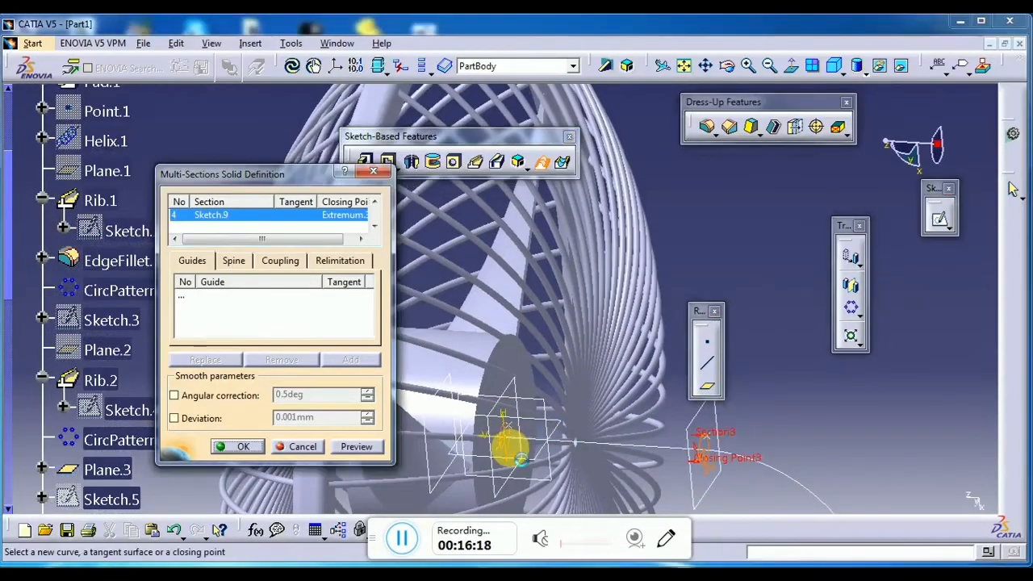
Set the sections coupling of the four-section solid to Ratio.
{"action": "left_click", "coordinate": [275, 261]}
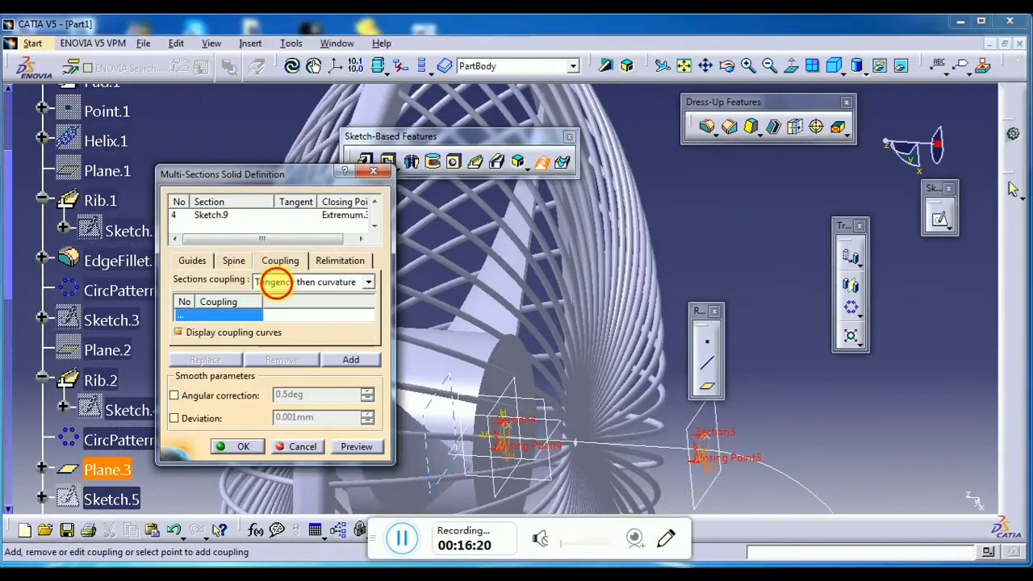
{"action": "left_click", "coordinate": [275, 282]}
{"action": "left_click", "coordinate": [284, 301]}
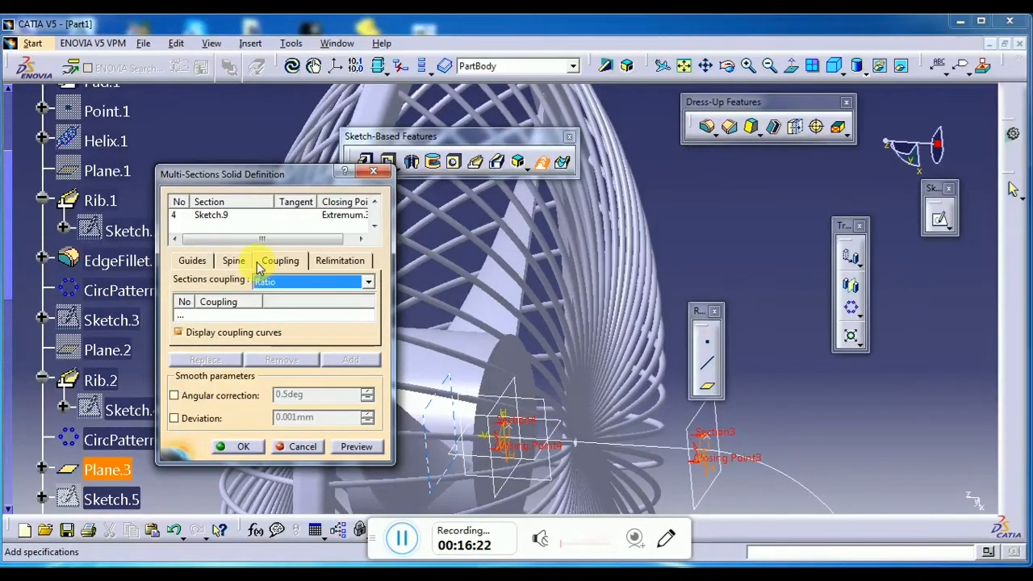
Replace the closing point of the hub circle section with the on-curve point created on that circle.
{"action": "left_click", "coordinate": [518, 438]}
{"action": "middle_click_drag", "start_coordinate": [527, 432], "coordinate": [571, 261]}
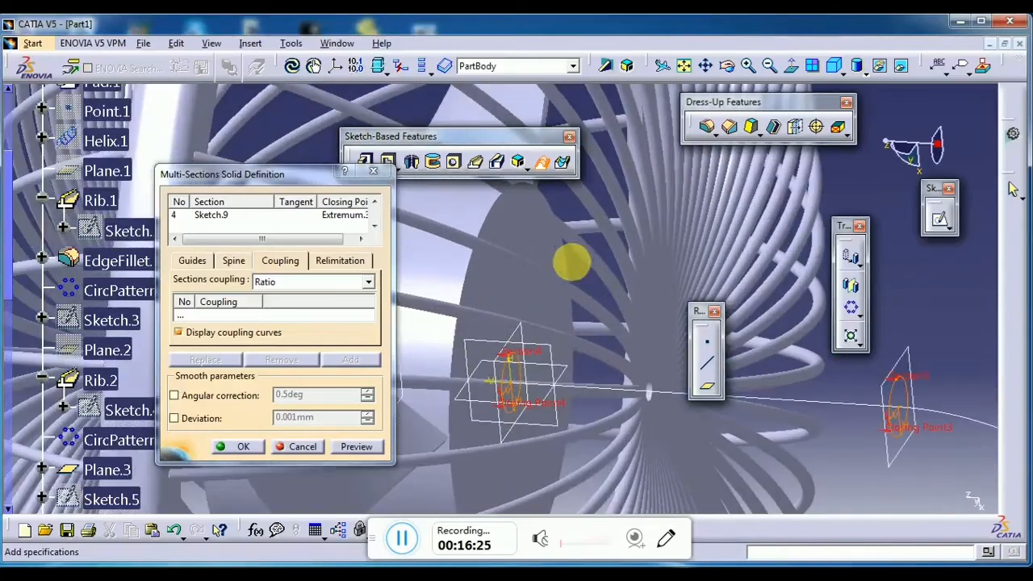
{"action": "right_click", "coordinate": [553, 414]}
{"action": "left_click", "coordinate": [574, 511]}
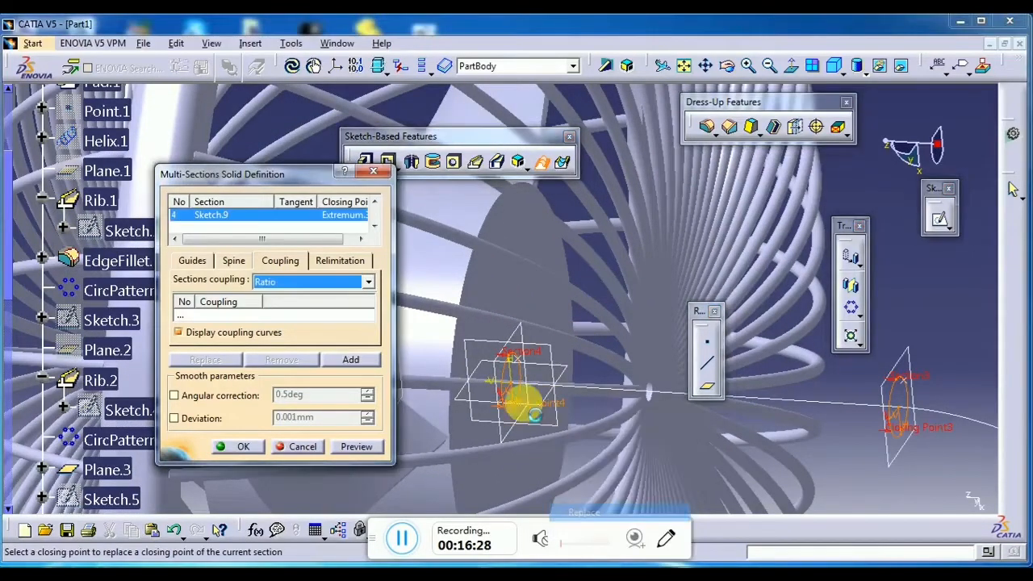
{"action": "left_click", "coordinate": [525, 367]}
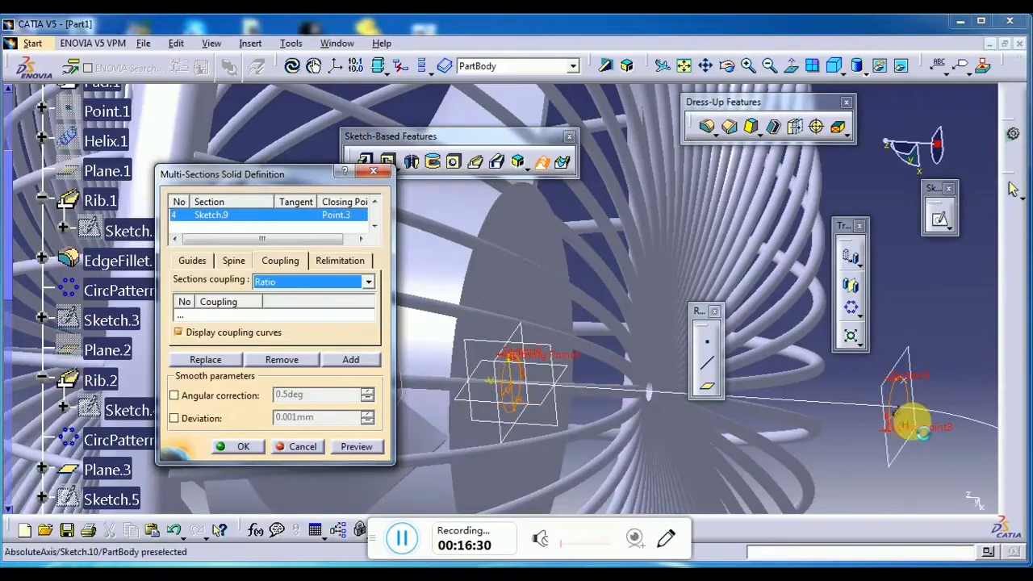
Replace the closing point of the circular section behind the guard with its on-curve point.
{"action": "right_click", "coordinate": [929, 429]}
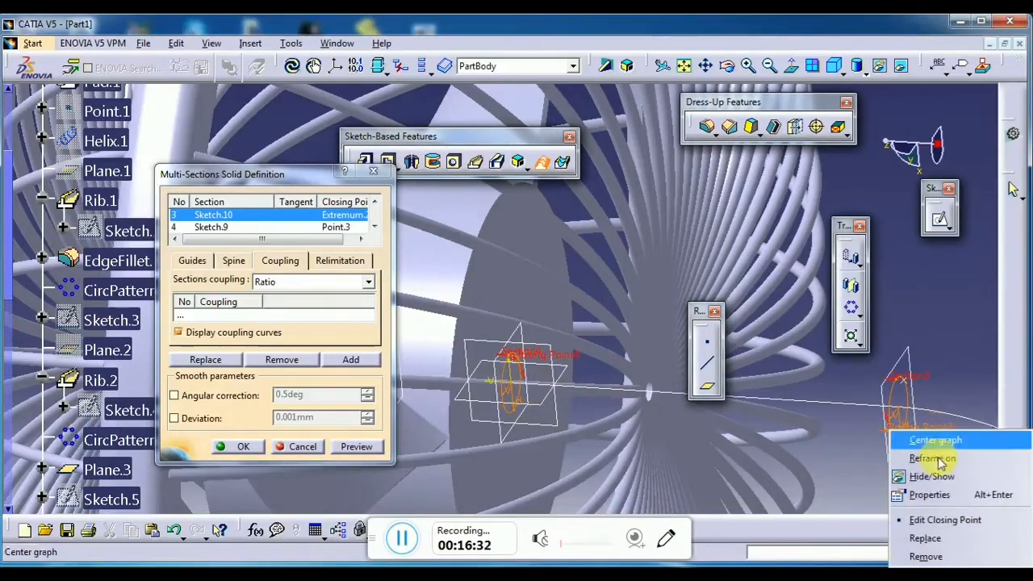
{"action": "left_click", "coordinate": [925, 538]}
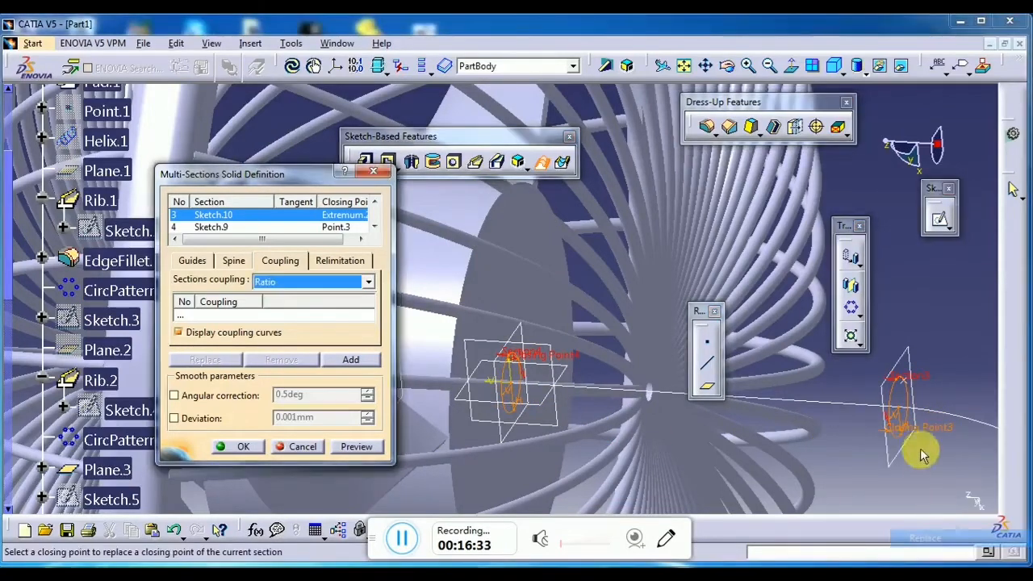
{"action": "left_click", "coordinate": [909, 386]}
{"action": "mouse_move", "coordinate": [876, 427]}
{"action": "middle_mouse_down"}
{"action": "mouse_move", "coordinate": [656, 295]}
{"action": "mouse_move", "coordinate": [657, 323]}
{"action": "mouse_move", "coordinate": [497, 440]}
{"action": "middle_mouse_up"}
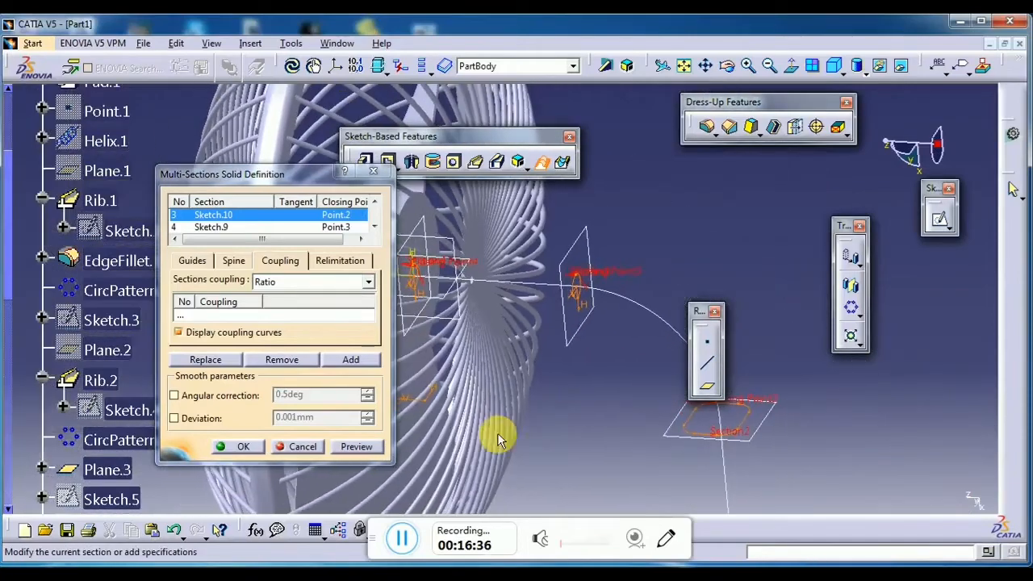
Preview the multi-sections solid, assign the stand's path sketch (Sketch.8) as its spine, and create the solid.
{"action": "left_click", "coordinate": [376, 451]}
{"action": "middle_click_drag", "start_coordinate": [590, 381], "coordinate": [401, 351]}
{"action": "left_click", "coordinate": [234, 263]}
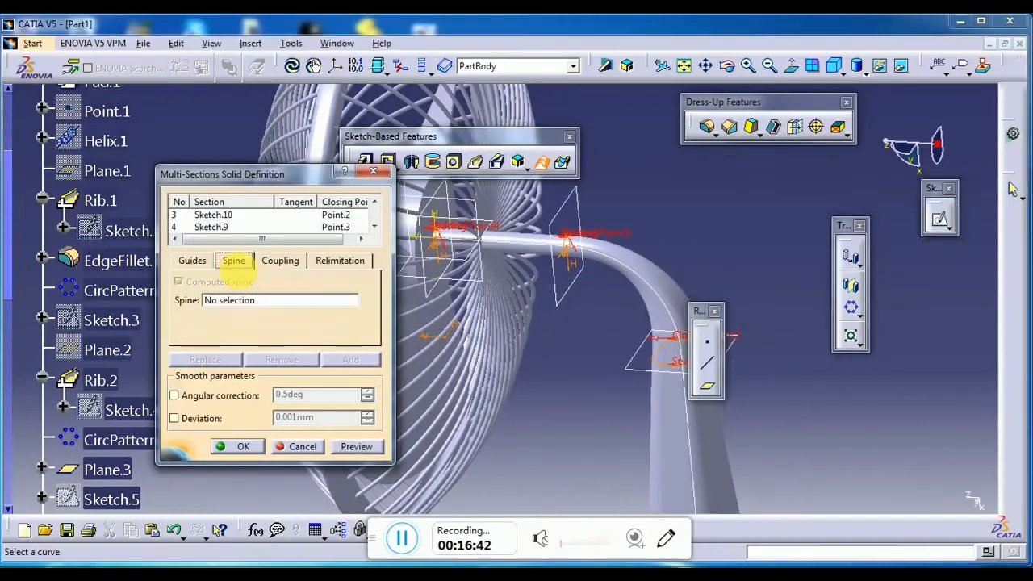
{"action": "left_click", "coordinate": [236, 300]}
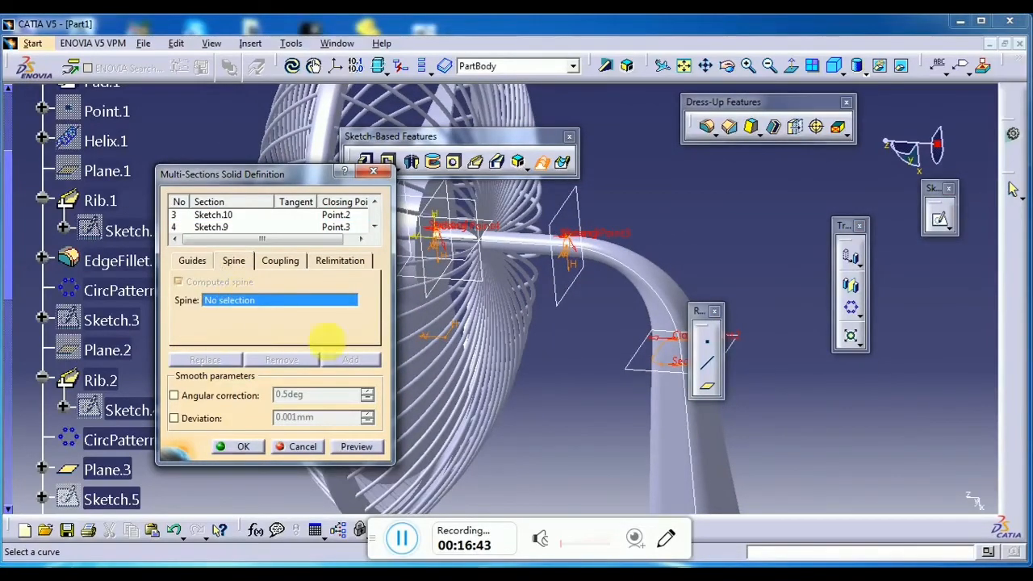
{"action": "left_click", "coordinate": [650, 294]}
{"action": "left_click", "coordinate": [356, 446]}
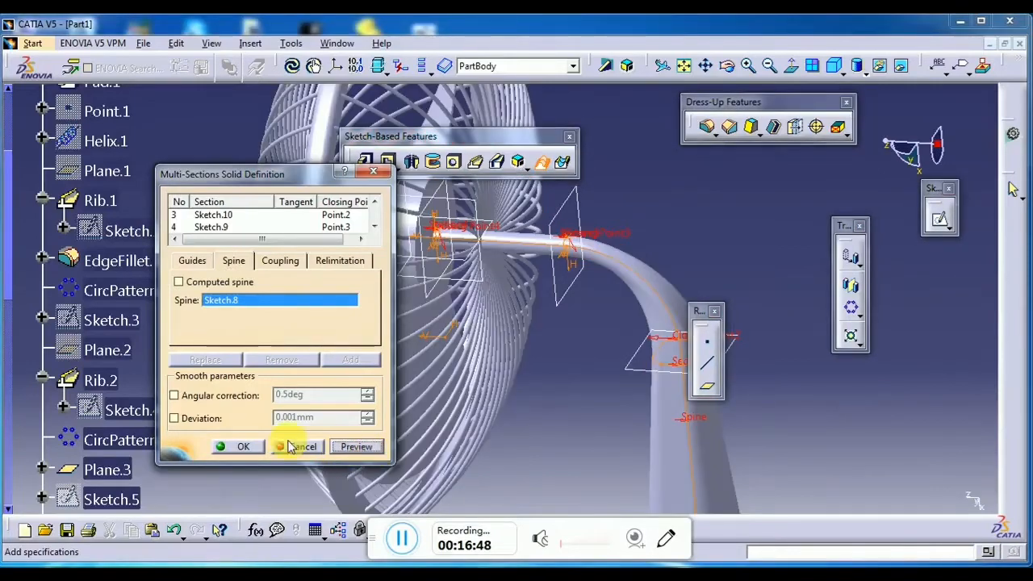
{"action": "left_click", "coordinate": [243, 448]}
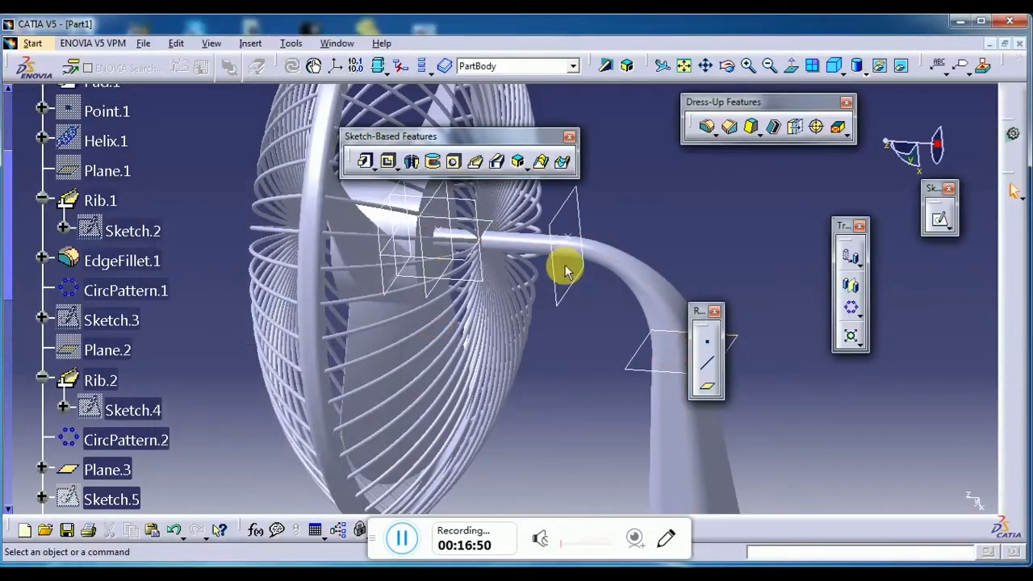
Hide the point and plane at the circular section behind the guard, and the plane at the stand's upper rounded rectangle.
{"action": "right_click", "coordinate": [567, 233]}
{"action": "left_click", "coordinate": [588, 281]}
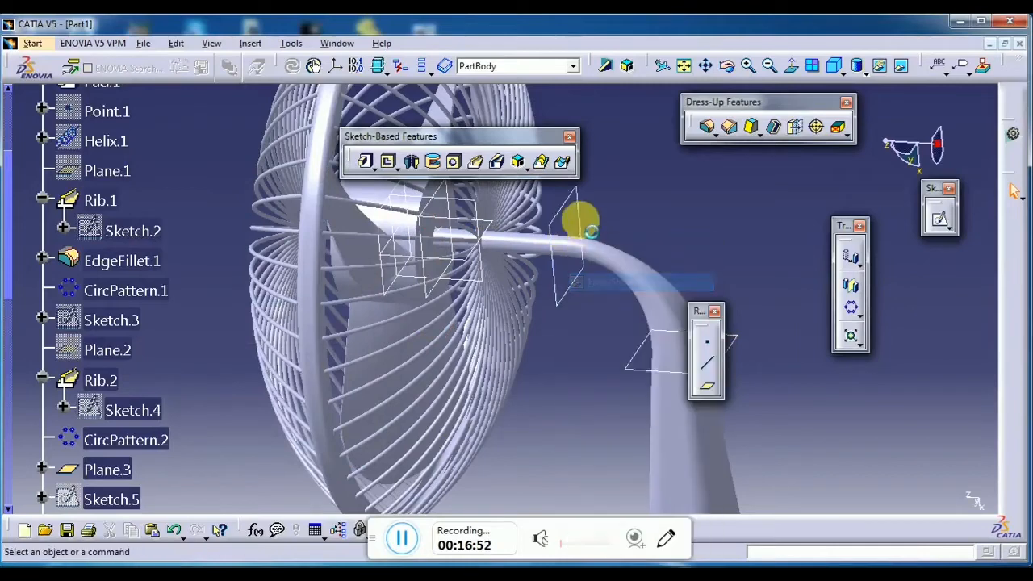
{"action": "right_click", "coordinate": [567, 205]}
{"action": "middle_click_drag", "start_coordinate": [607, 266], "coordinate": [507, 229]}
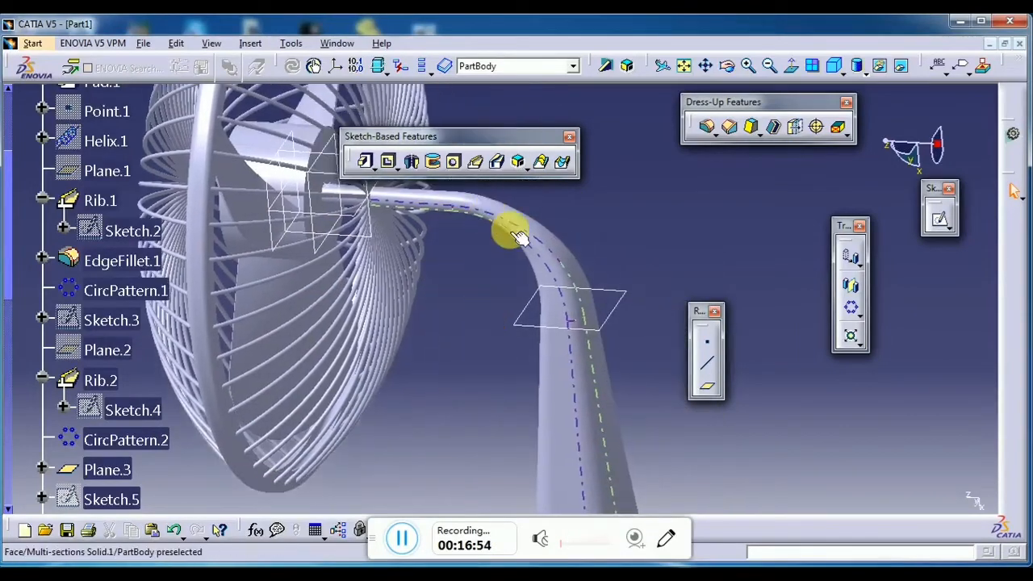
{"action": "right_click", "coordinate": [618, 305]}
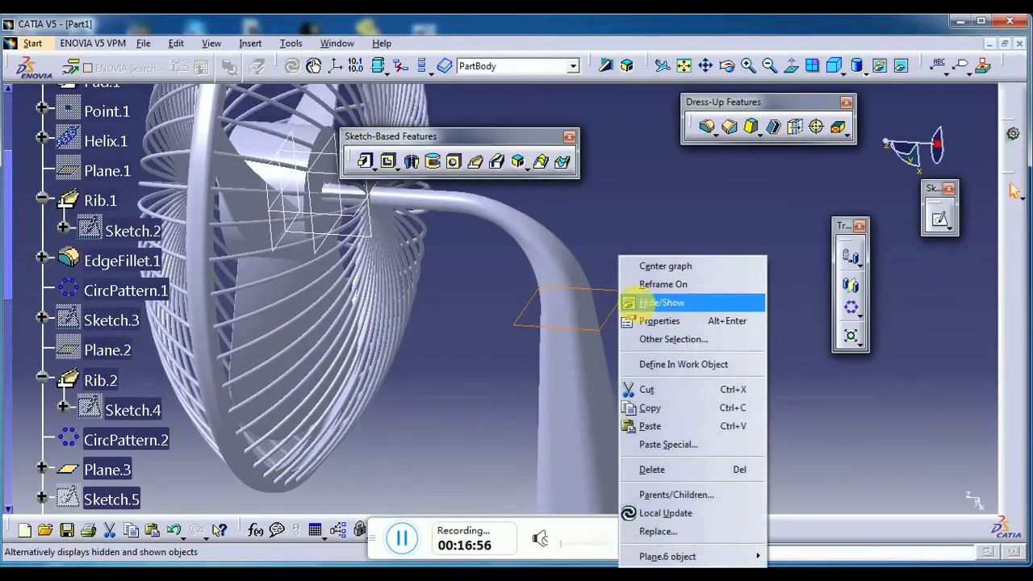
{"action": "middle_click_drag", "start_coordinate": [627, 300], "coordinate": [595, 379]}
Start a sketch on the plane at the stand's foot and draw a two-point rectangle around the foot, extending under the fan.
{"action": "left_click", "coordinate": [596, 411]}
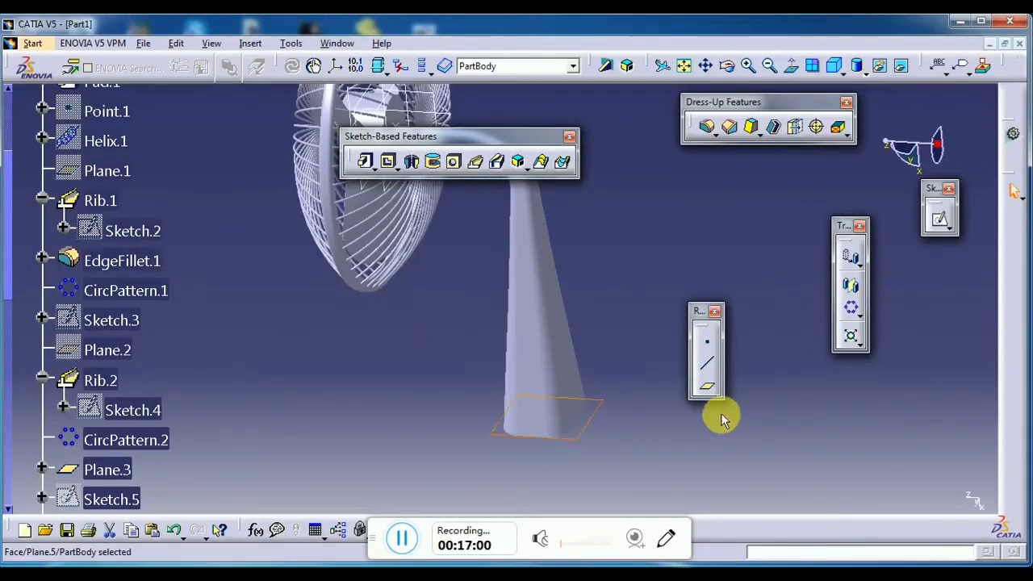
{"action": "left_click", "coordinate": [940, 221]}
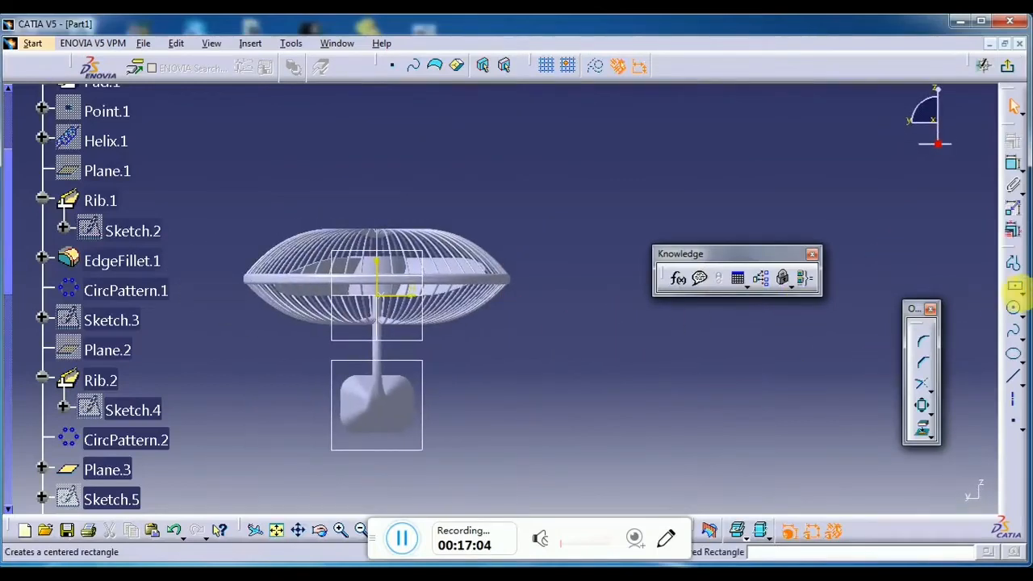
{"action": "left_click", "coordinate": [1019, 294]}
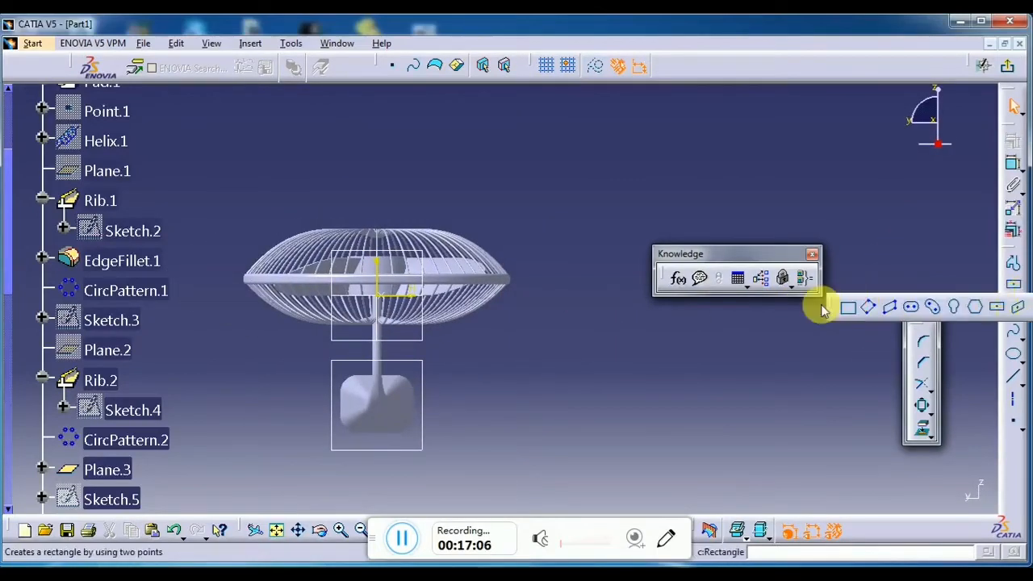
{"action": "left_click", "coordinate": [847, 307]}
{"action": "left_click", "coordinate": [437, 434]}
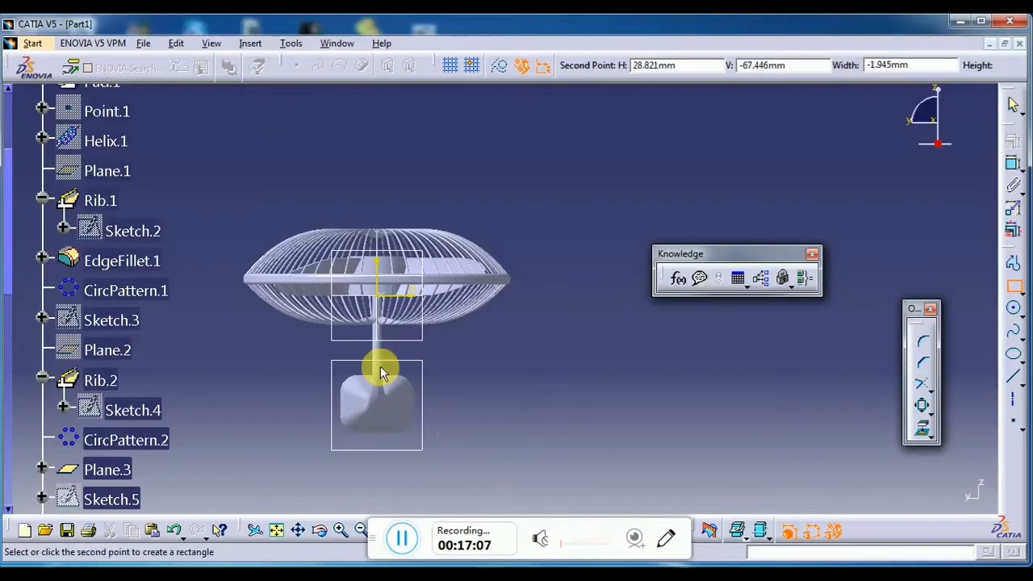
{"action": "left_click", "coordinate": [298, 213]}
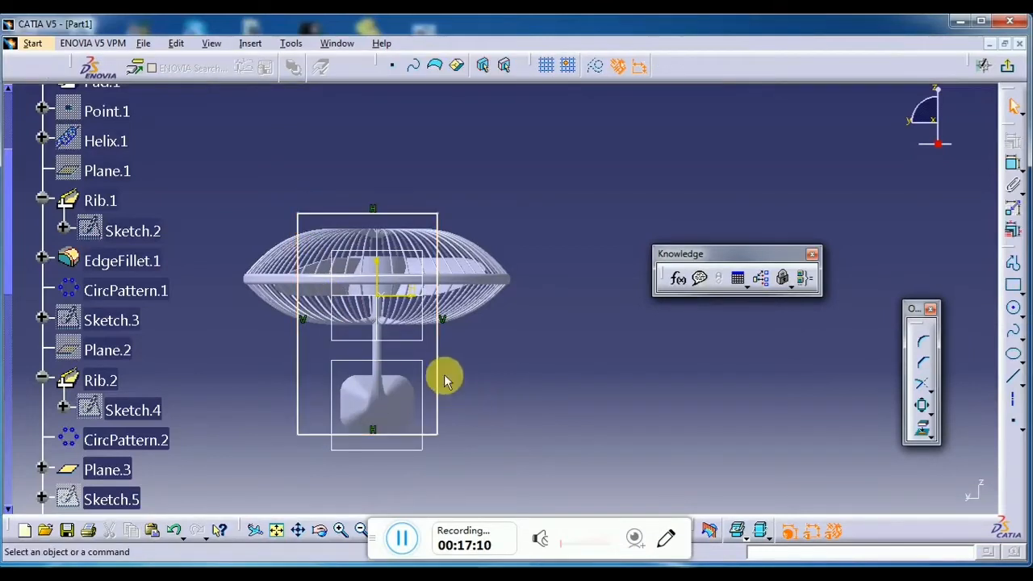
Constrain the rectangle's two vertical sides to be symmetric about the sketch's vertical axis.
{"action": "left_click", "coordinate": [299, 362], "text": "ctrl"}
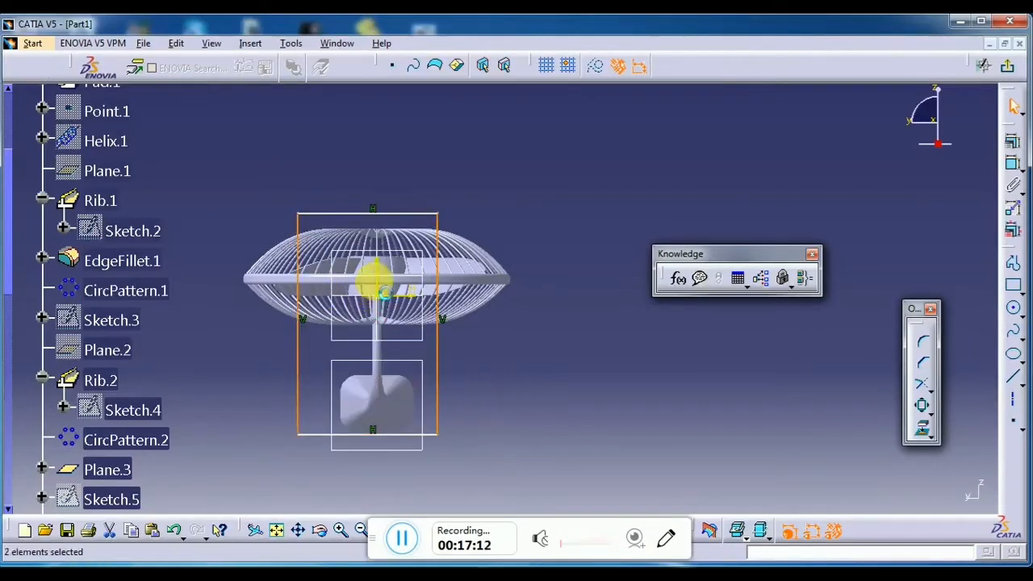
{"action": "left_click", "coordinate": [387, 277], "text": "ctrl"}
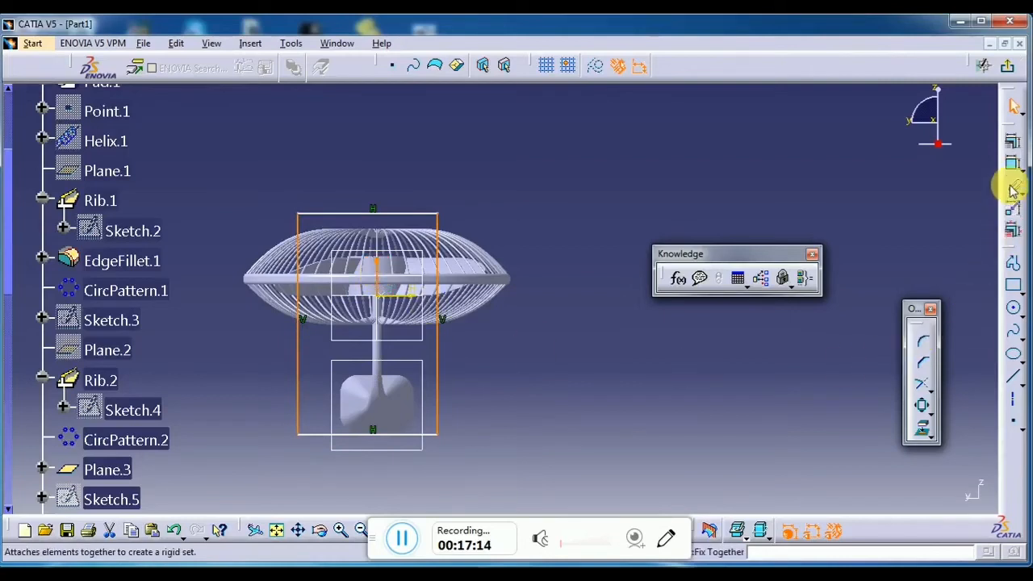
{"action": "left_click", "coordinate": [1013, 141]}
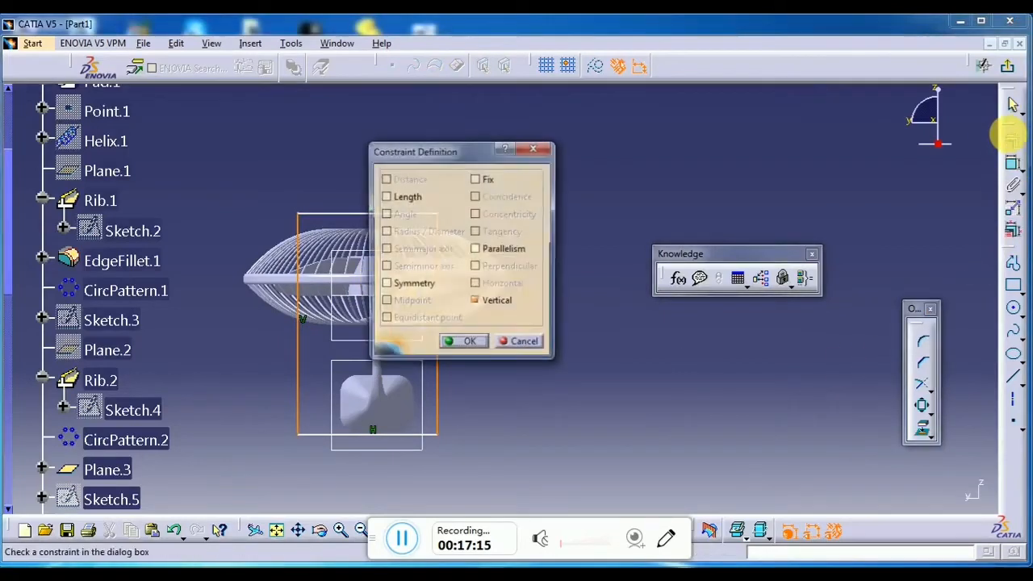
{"action": "left_click", "coordinate": [406, 287]}
{"action": "left_click", "coordinate": [464, 343]}
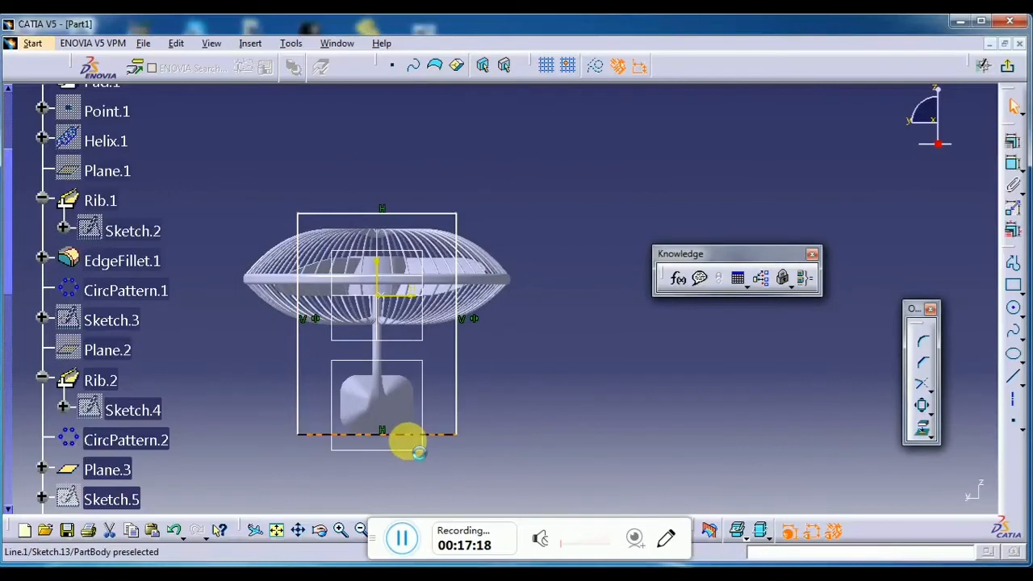
Make the rectangle's rear horizontal edge coincident with the rear edge of the stand's foot.
{"action": "left_click", "coordinate": [379, 435]}
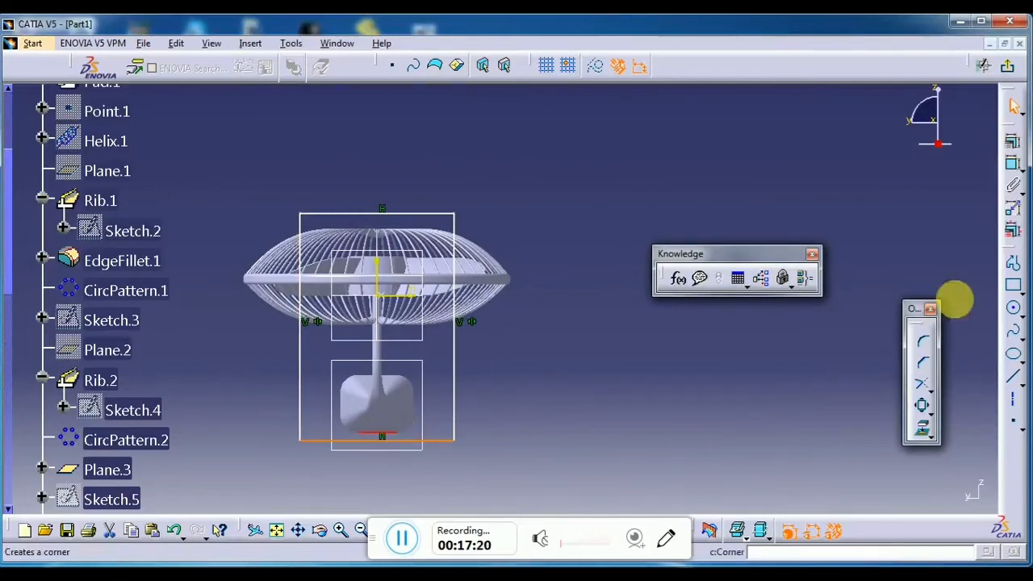
{"action": "left_click", "coordinate": [1012, 141]}
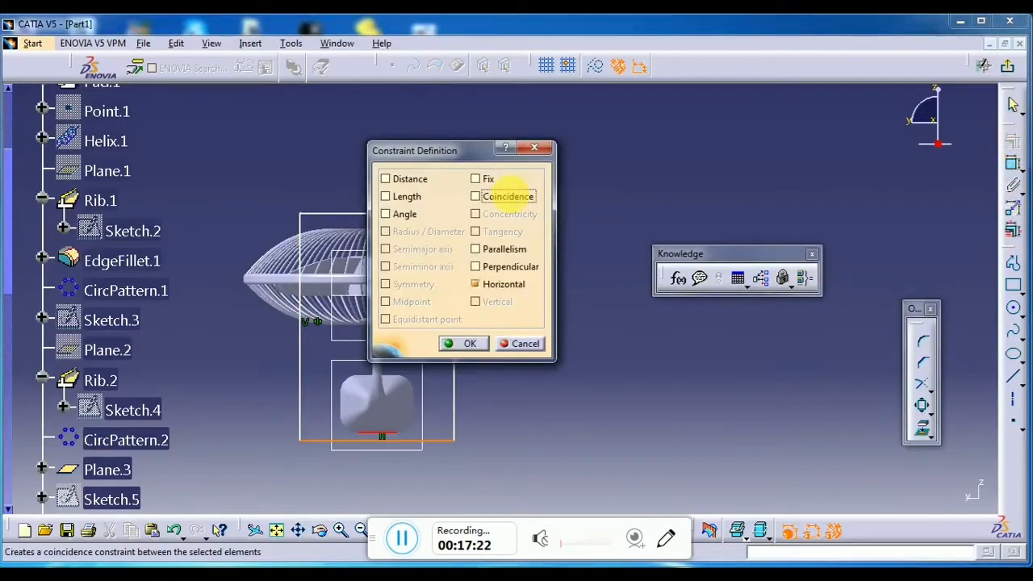
{"action": "left_click", "coordinate": [461, 343]}
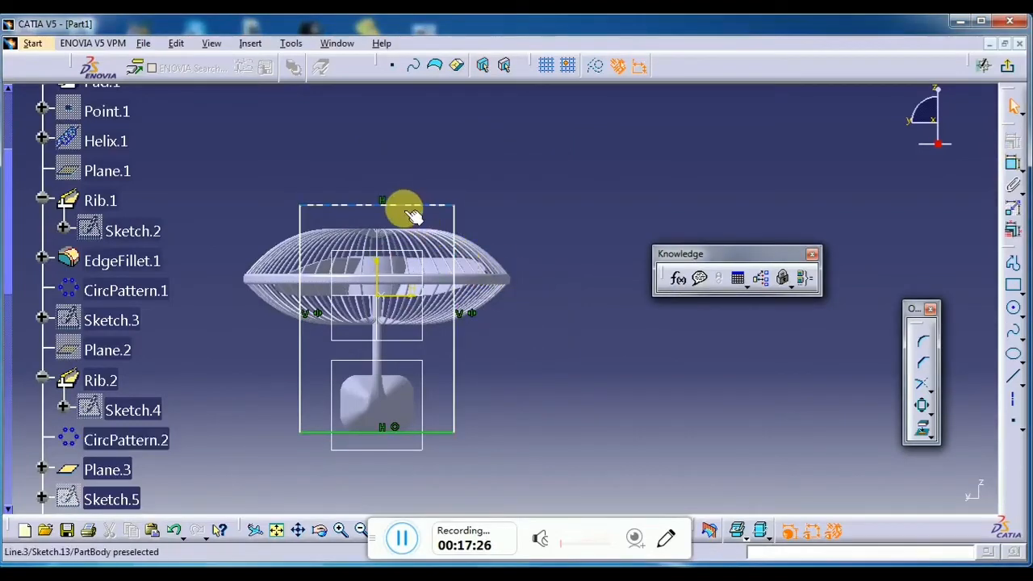
Shorten and narrow the base rectangle by moving its front edge and one side inward, and exit the sketch.
{"action": "mouse_move", "coordinate": [411, 215]}
{"action": "left_mouse_down"}
{"action": "mouse_move", "coordinate": [417, 295]}
{"action": "mouse_move", "coordinate": [411, 263]}
{"action": "left_mouse_up"}
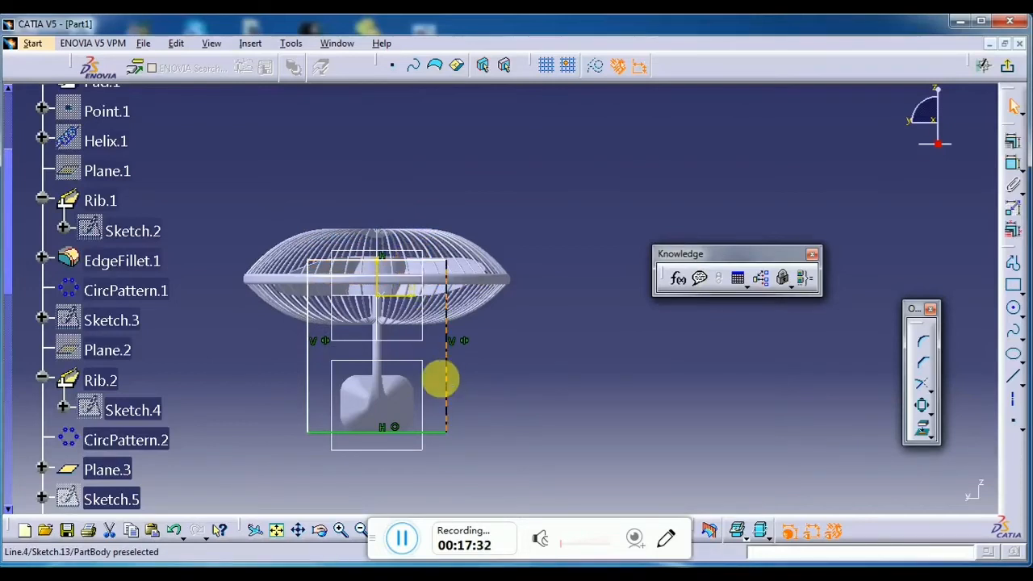
{"action": "left_click_drag", "start_coordinate": [440, 379], "coordinate": [437, 377]}
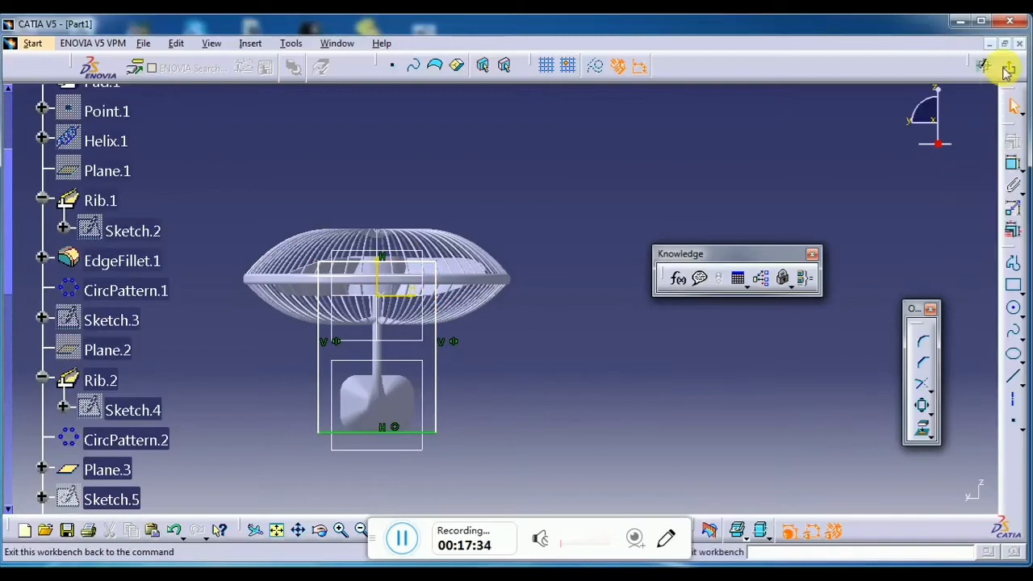
{"action": "left_click", "coordinate": [1008, 71]}
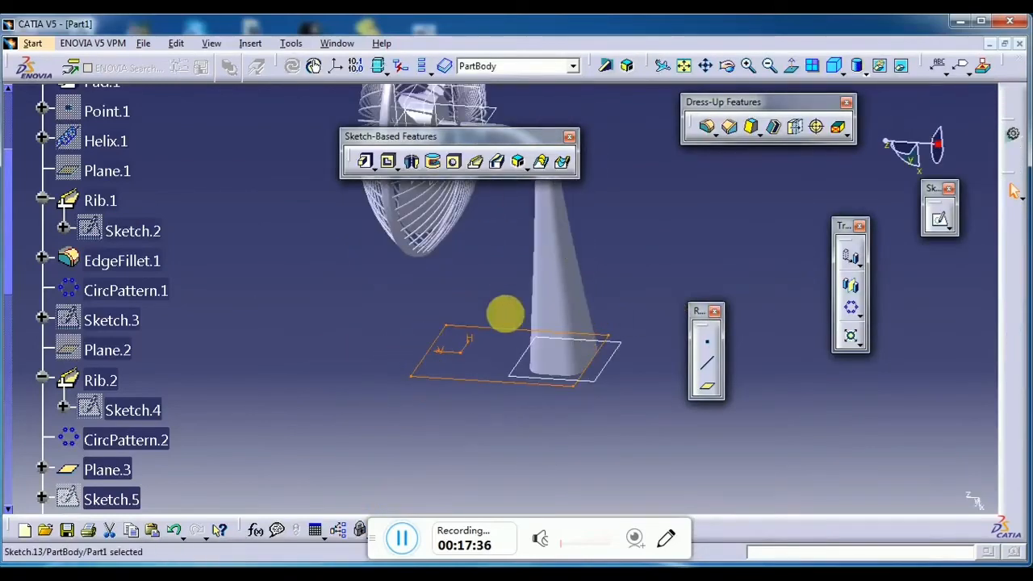
Pad the base rectangle with a length of -16 mm so the base extends below the stand's foot.
{"action": "mouse_move", "coordinate": [505, 315]}
{"action": "middle_mouse_down"}
{"action": "mouse_move", "coordinate": [433, 415]}
{"action": "mouse_move", "coordinate": [495, 414]}
{"action": "middle_mouse_up"}
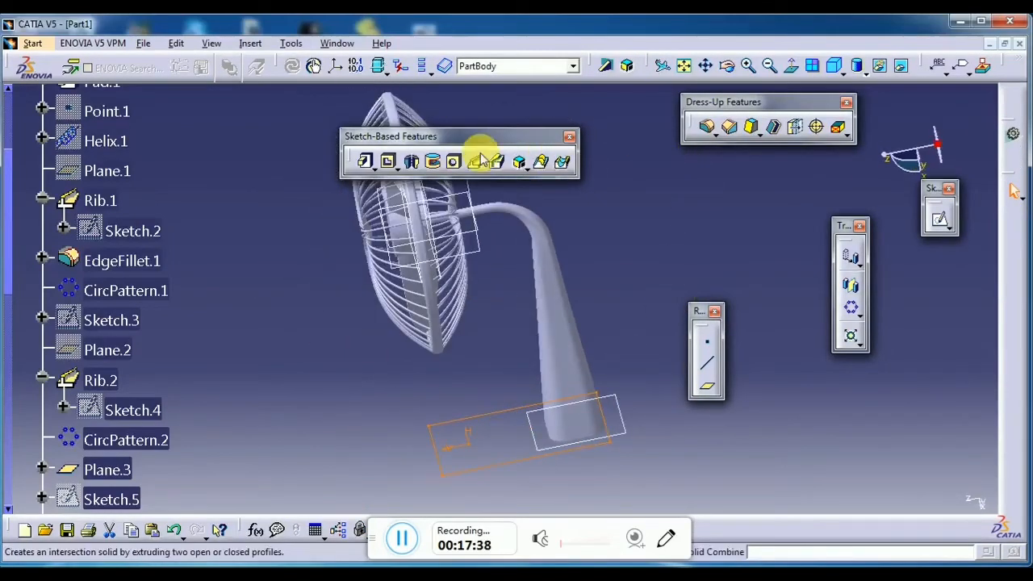
{"action": "left_click", "coordinate": [365, 163]}
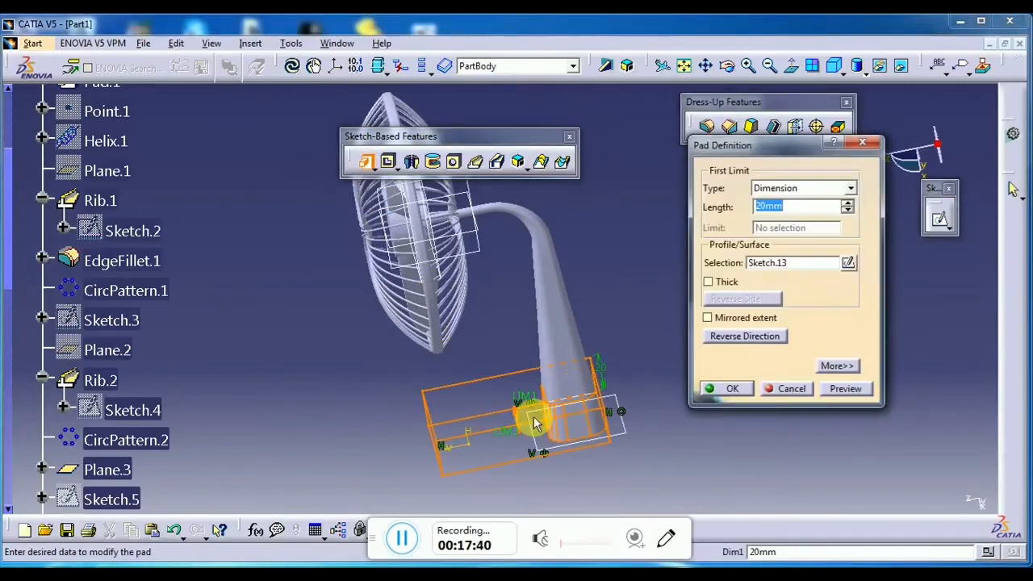
{"action": "type", "text": "2"}
{"action": "key", "text": "Return"}
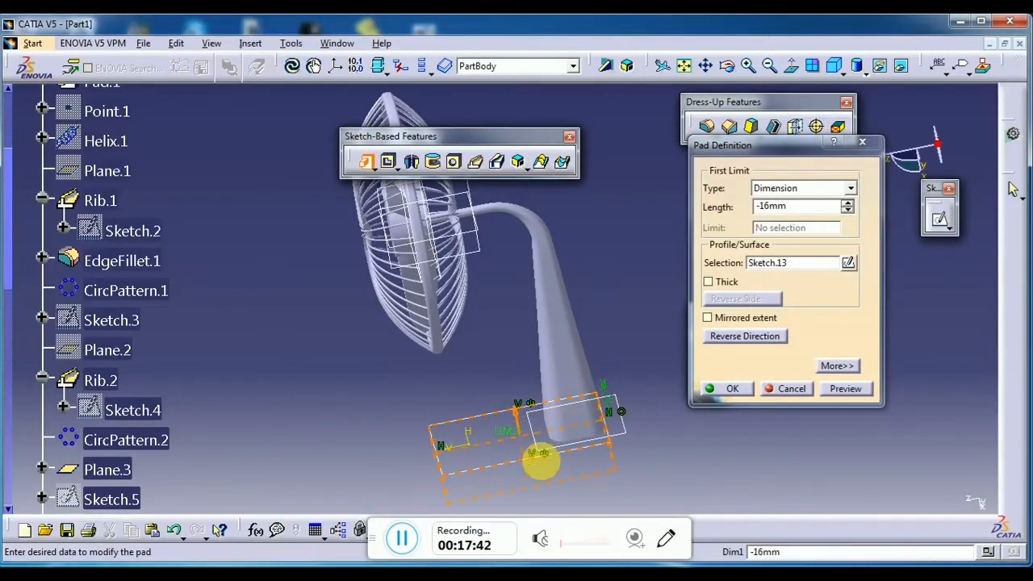
{"action": "left_click", "coordinate": [842, 388]}
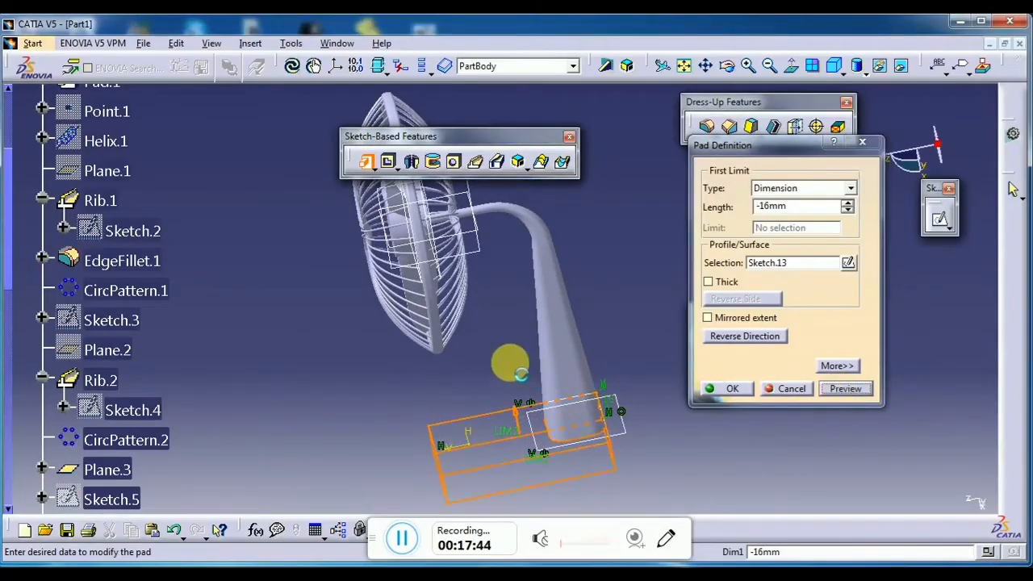
{"action": "mouse_move", "coordinate": [509, 366]}
{"action": "middle_mouse_down"}
{"action": "mouse_move", "coordinate": [489, 357]}
{"action": "mouse_move", "coordinate": [539, 362]}
{"action": "middle_mouse_up"}
{"action": "scroll", "coordinate": [537, 365], "scroll_direction": "up", "scroll_amount": 1}
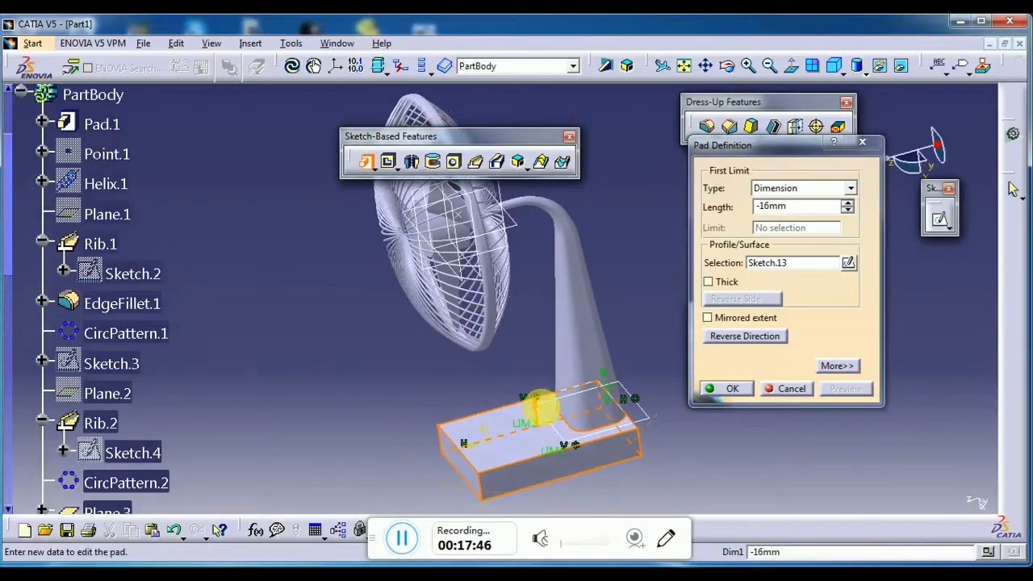
{"action": "middle_click_drag", "start_coordinate": [539, 405], "coordinate": [653, 405]}
{"action": "left_click", "coordinate": [710, 388]}
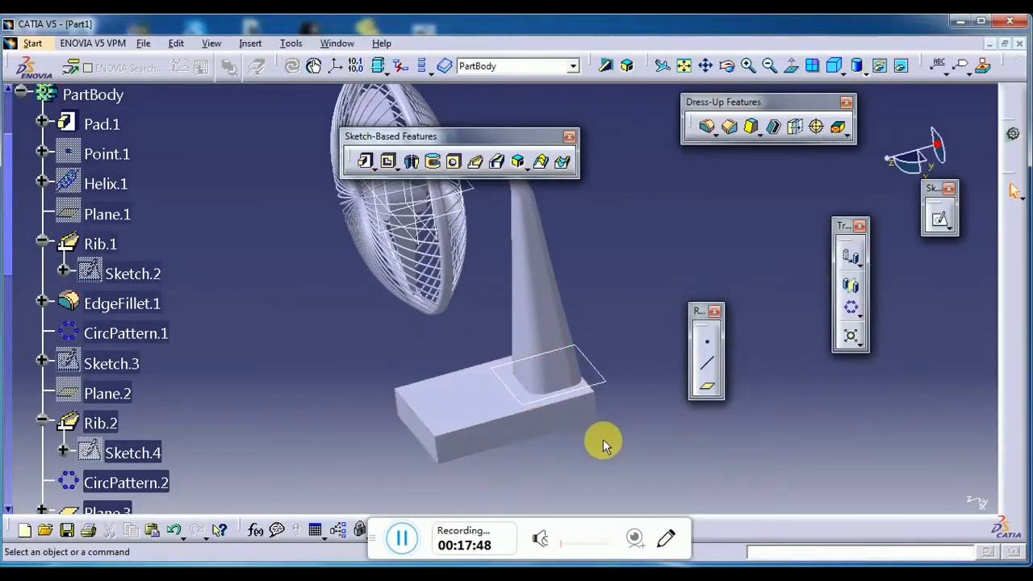
Hide the reference plane at the foot of the stand.
{"action": "middle_click_drag", "start_coordinate": [599, 438], "coordinate": [520, 438]}
{"action": "right_click", "coordinate": [535, 373]}
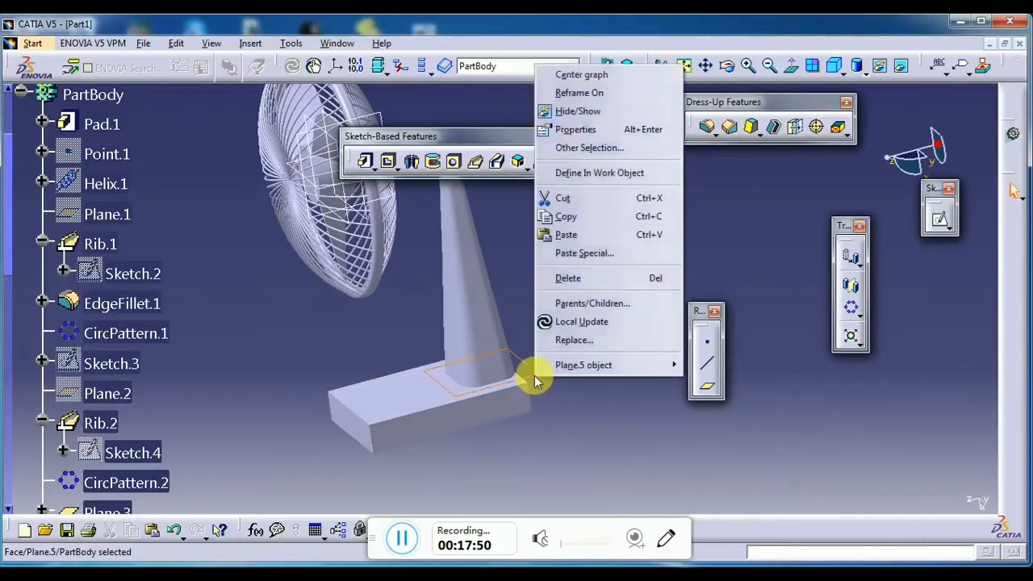
{"action": "left_click", "coordinate": [552, 118]}
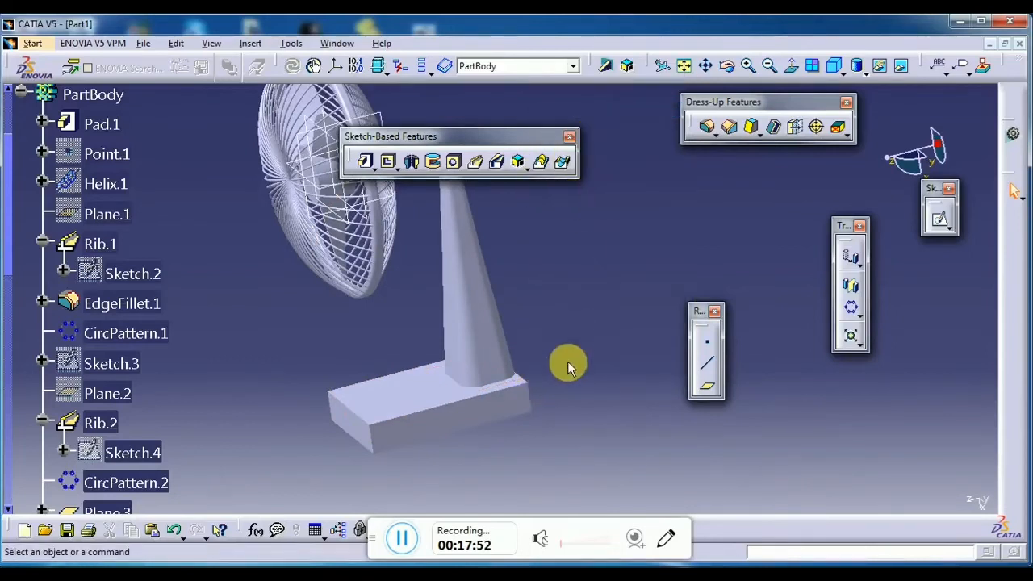
{"action": "middle_click_drag", "start_coordinate": [564, 362], "coordinate": [581, 320]}
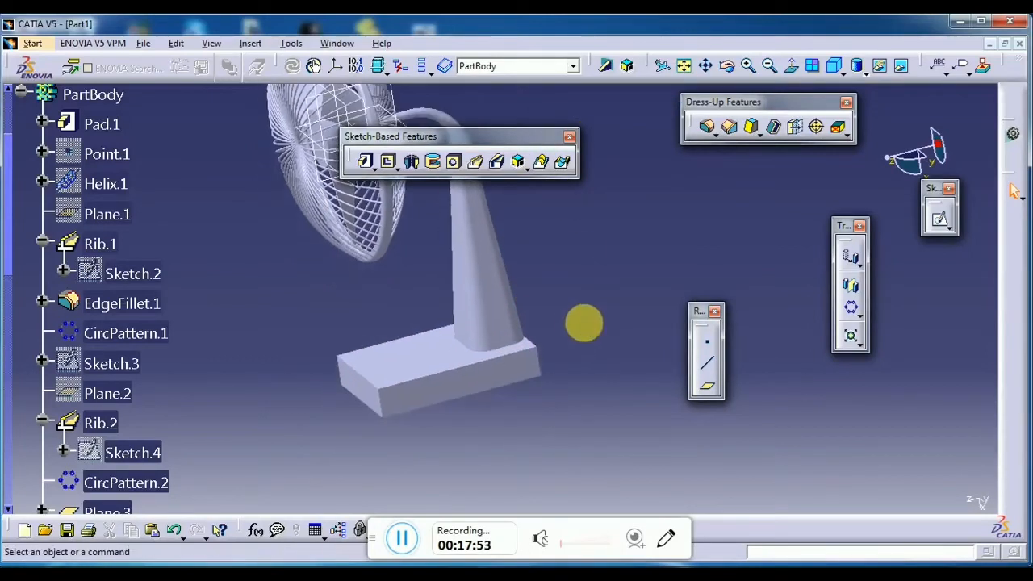
Try to draft the base's top face by 7 degrees, using its front end face as the neutral element.
{"action": "left_click", "coordinate": [752, 132]}
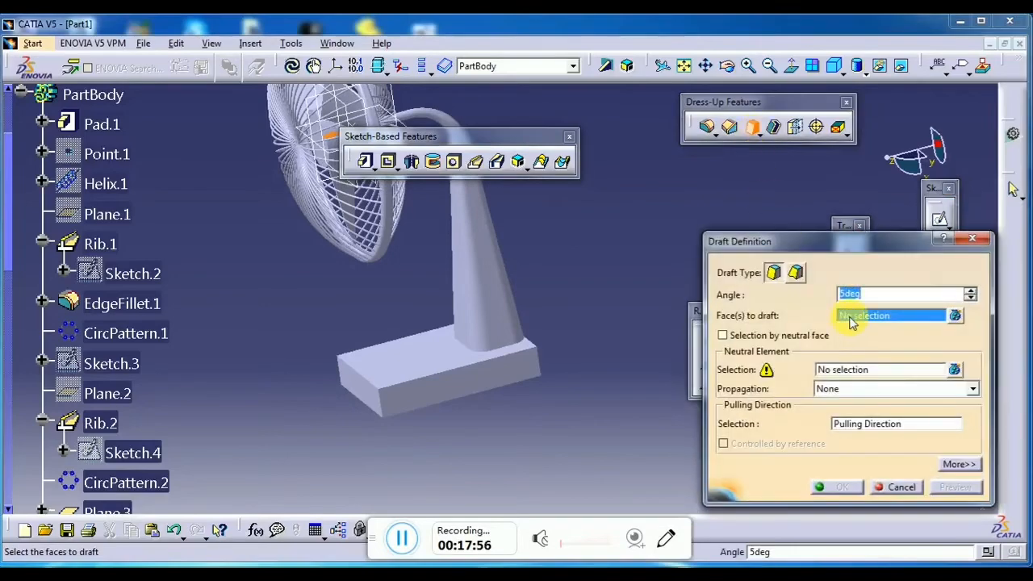
{"action": "left_click", "coordinate": [421, 371]}
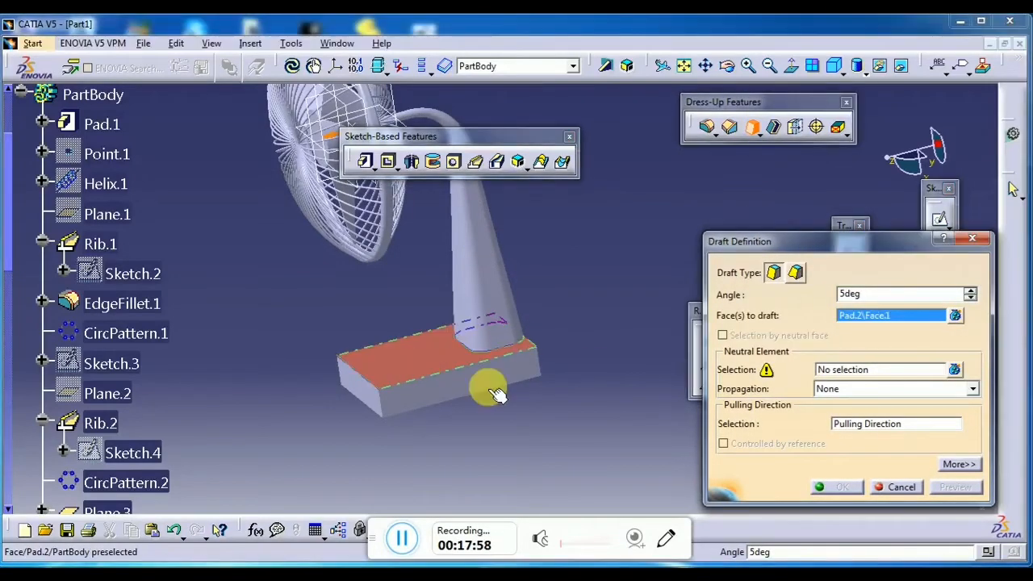
{"action": "left_click", "coordinate": [831, 371]}
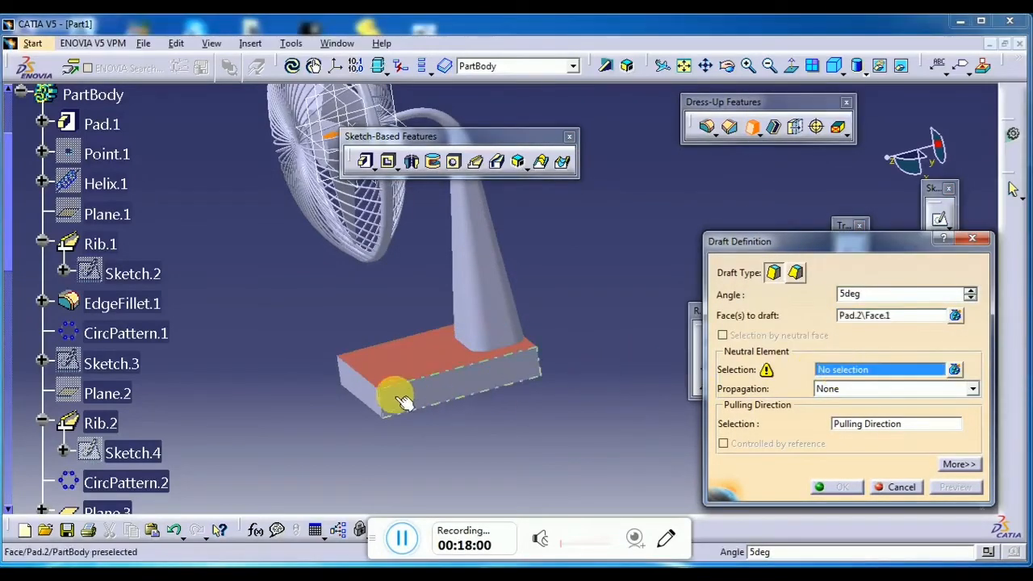
{"action": "left_click", "coordinate": [367, 394]}
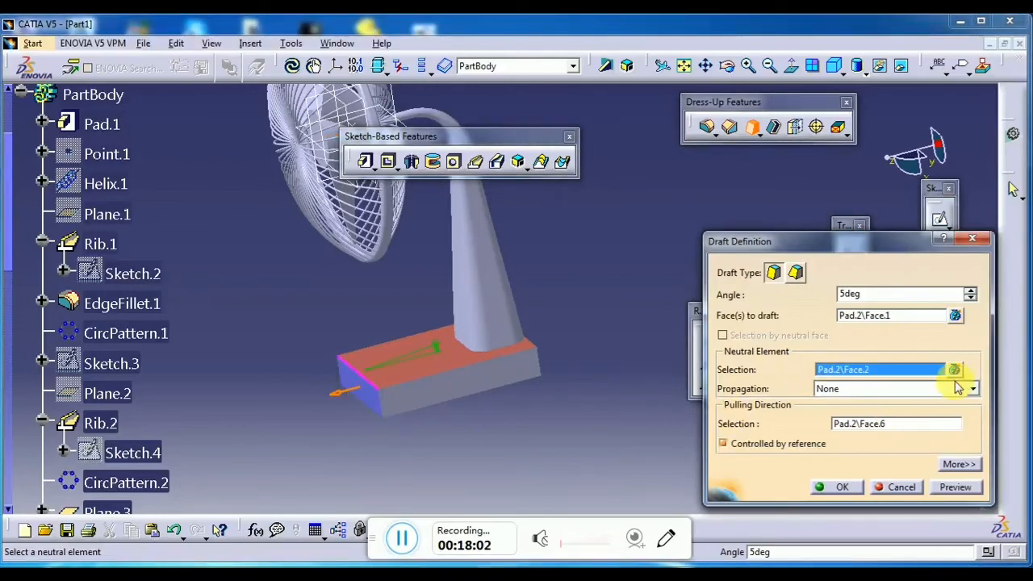
{"action": "left_click", "coordinate": [955, 486]}
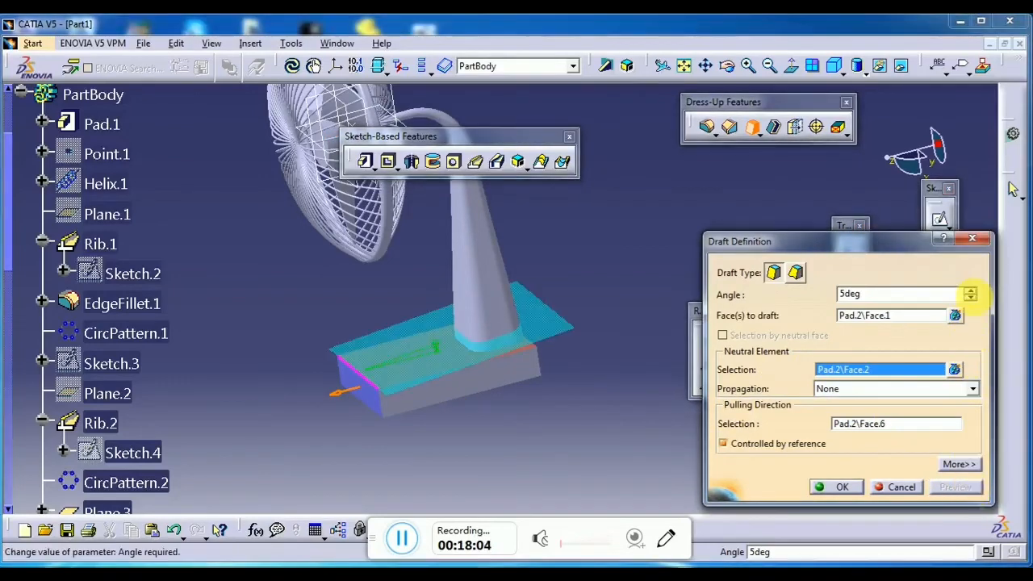
{"action": "left_click", "coordinate": [972, 488]}
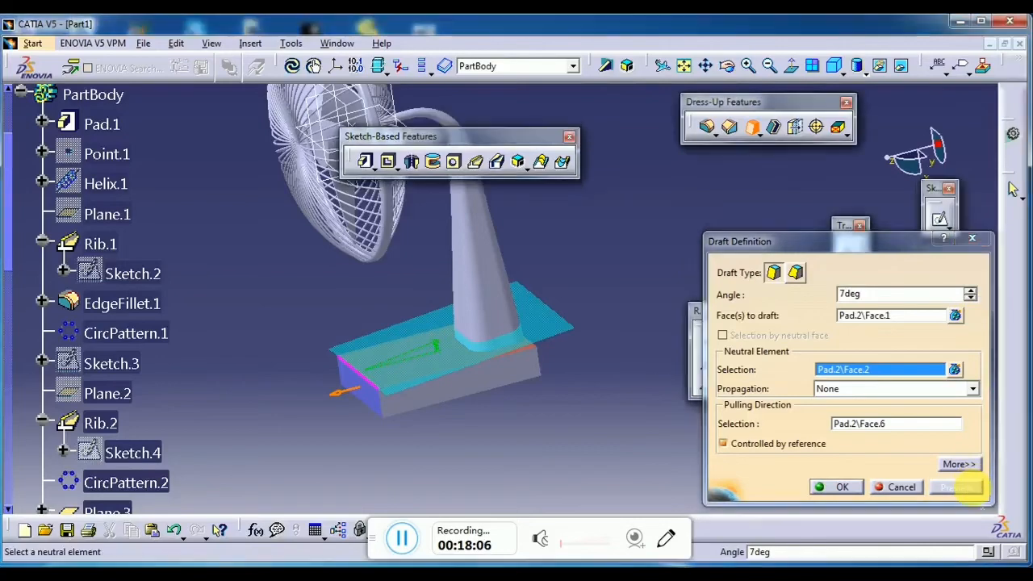
{"action": "left_click", "coordinate": [855, 488]}
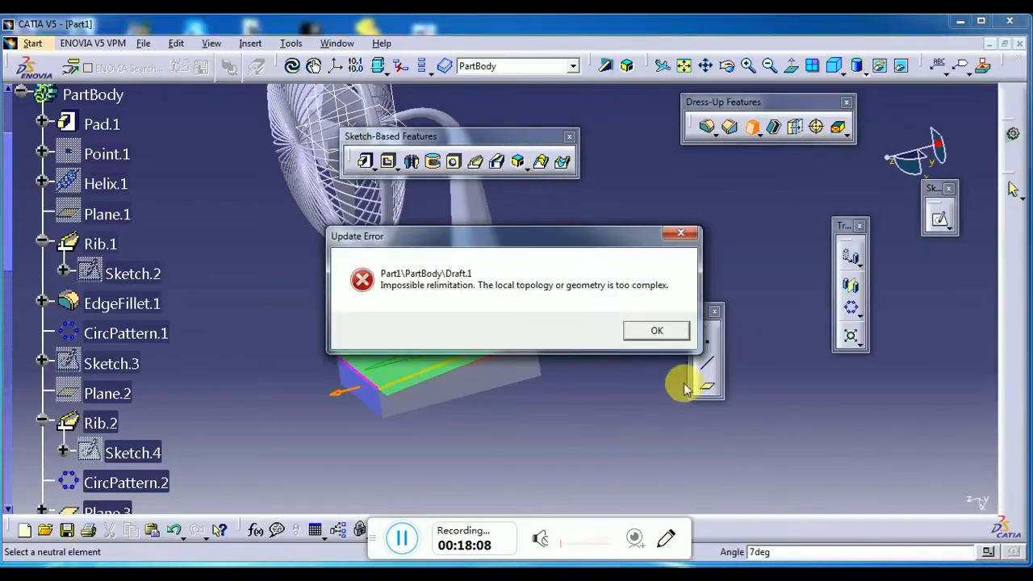
{"action": "left_click", "coordinate": [657, 332]}
{"action": "left_click", "coordinate": [589, 331]}
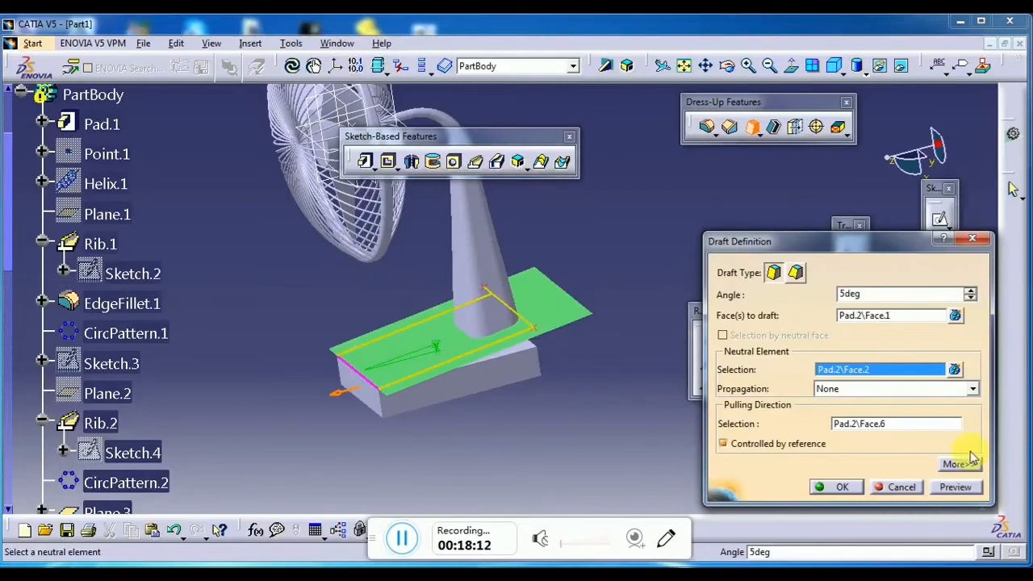
Retry the draft of the base's top face at 5 degrees and abandon the draft.
{"action": "left_click", "coordinate": [968, 489]}
{"action": "left_click", "coordinate": [838, 486]}
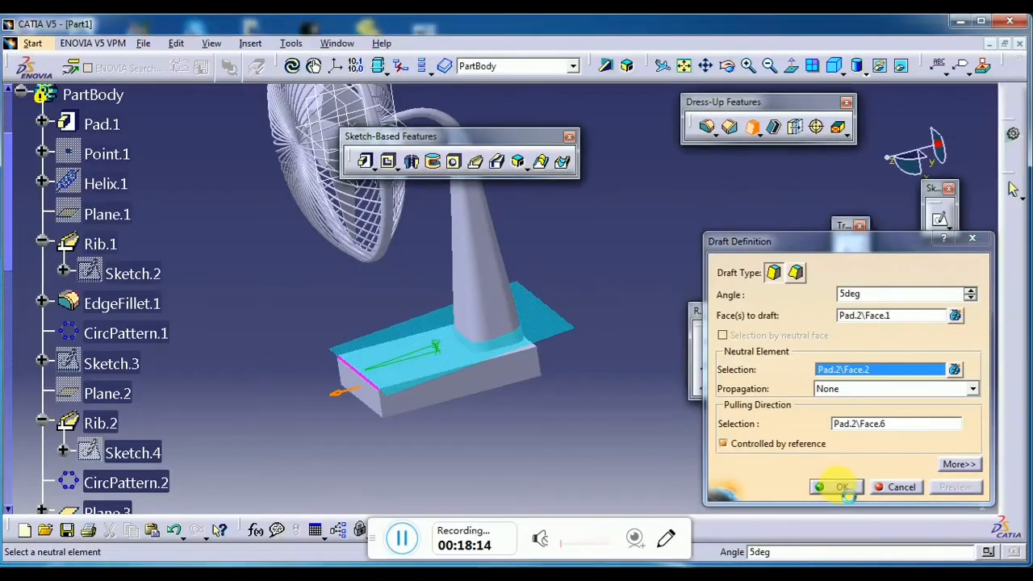
{"action": "left_click", "coordinate": [656, 330]}
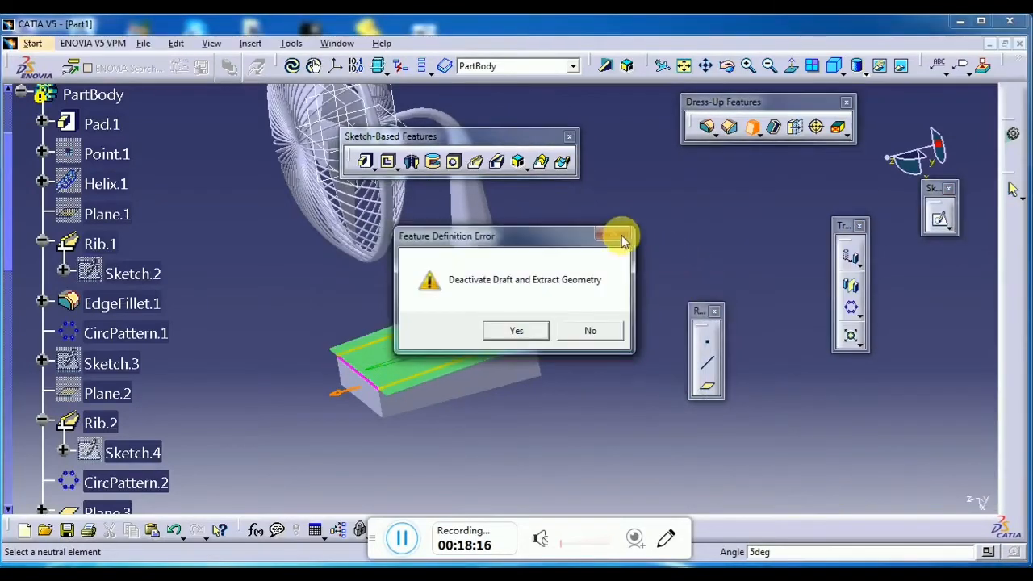
{"action": "left_click", "coordinate": [590, 331]}
{"action": "left_click", "coordinate": [830, 486]}
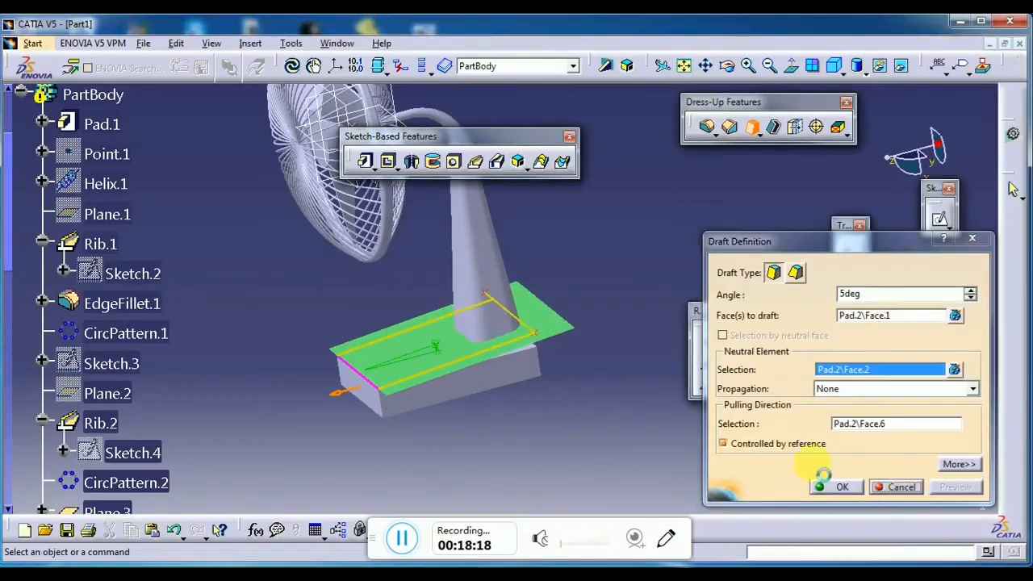
Sketch a sloping line on the base's side face, from midway up the front edge to the front of the stand's foot.
{"action": "middle_click_drag", "start_coordinate": [576, 429], "coordinate": [533, 400]}
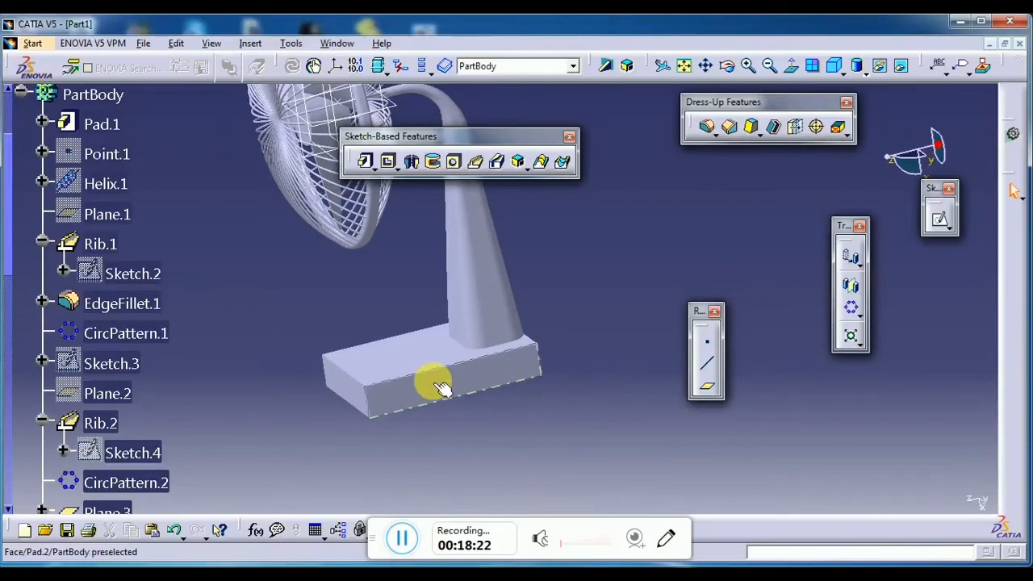
{"action": "left_click", "coordinate": [940, 218]}
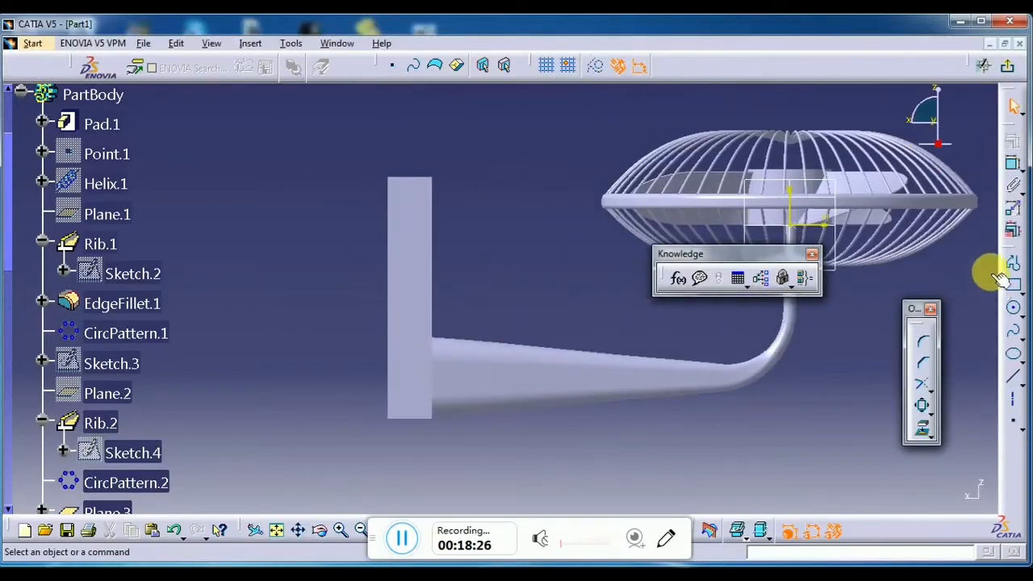
{"action": "left_click", "coordinate": [1010, 376]}
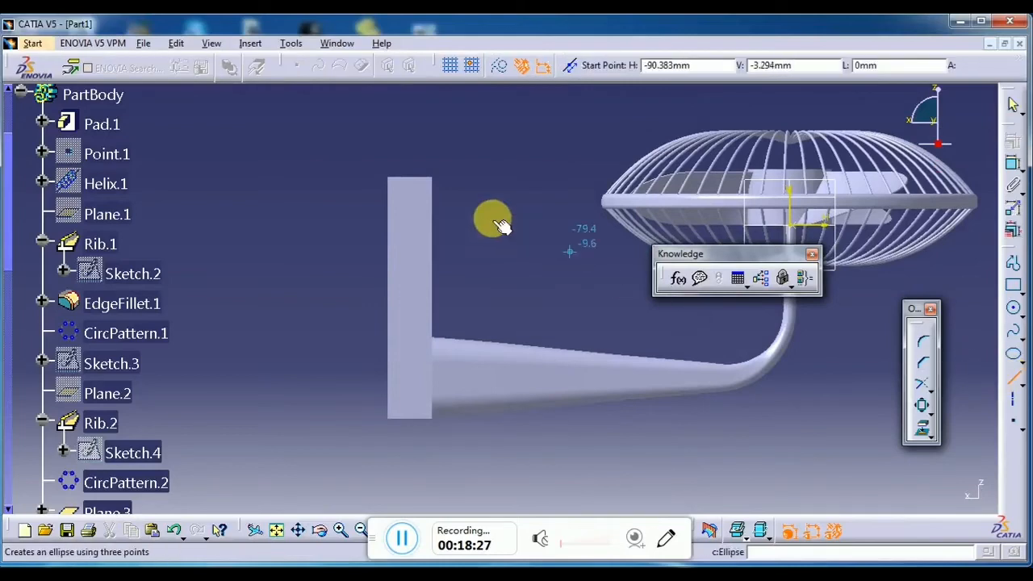
{"action": "left_click", "coordinate": [413, 178]}
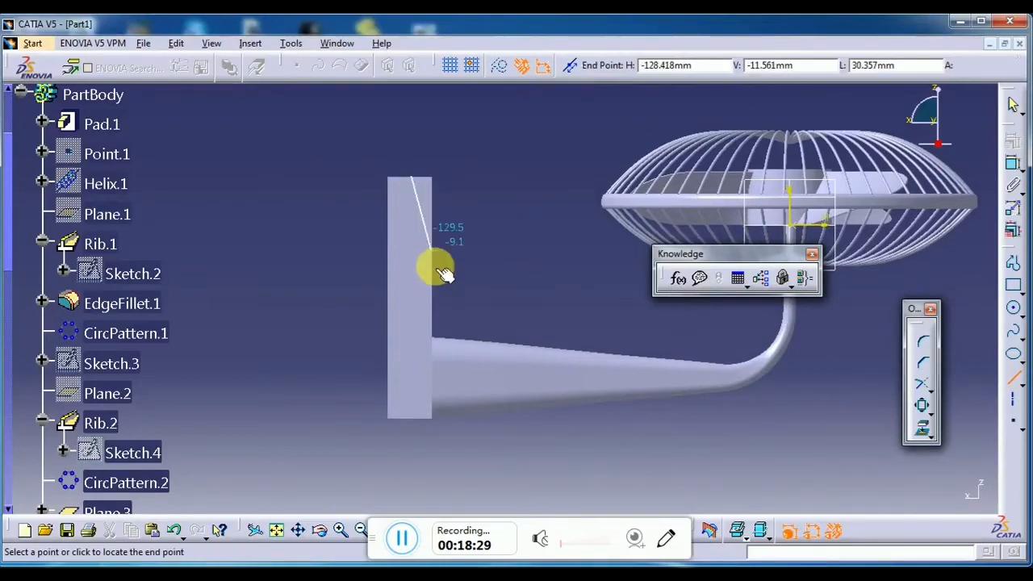
{"action": "left_click", "coordinate": [436, 341]}
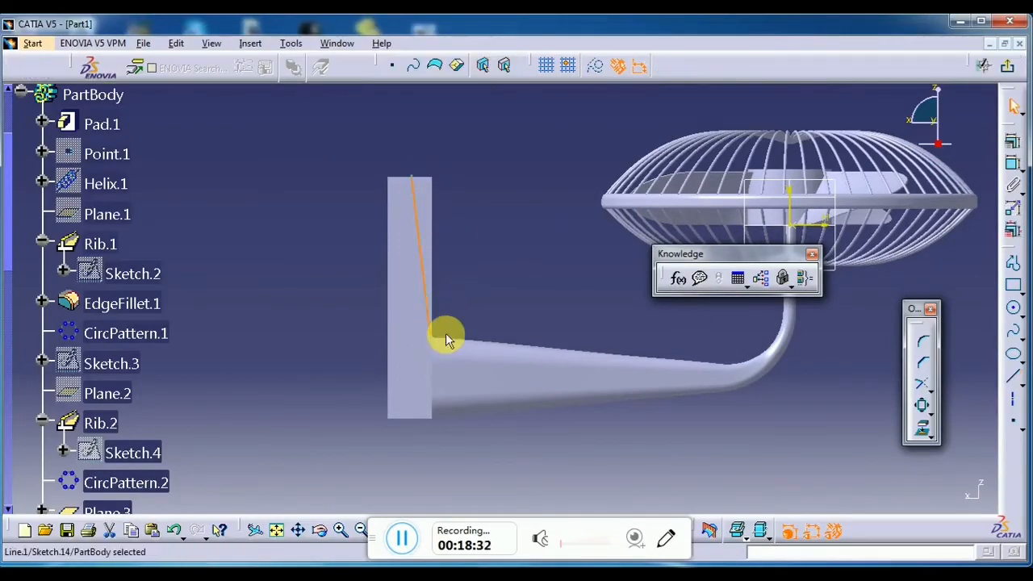
{"action": "left_click", "coordinate": [1006, 69]}
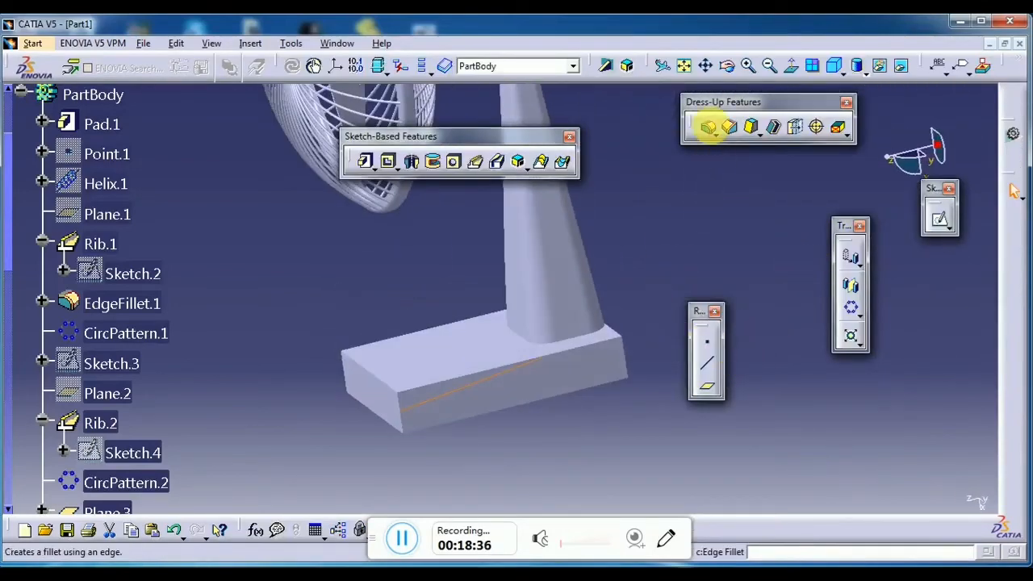
Try to cut the base with a pocket from the single sloping line, reversing the side removed, and discard the pocket.
{"action": "left_click", "coordinate": [389, 162]}
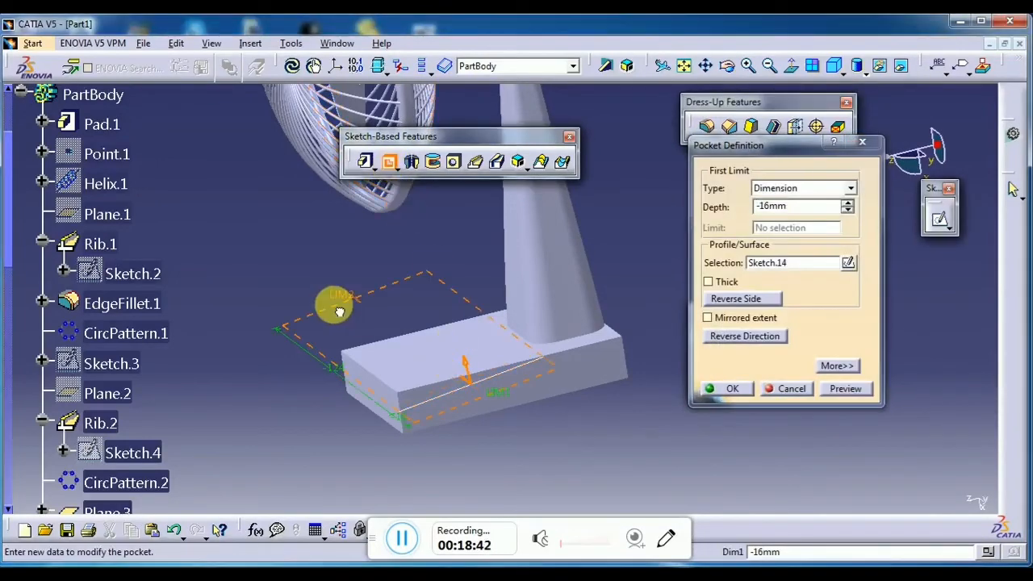
{"action": "left_click", "coordinate": [843, 389]}
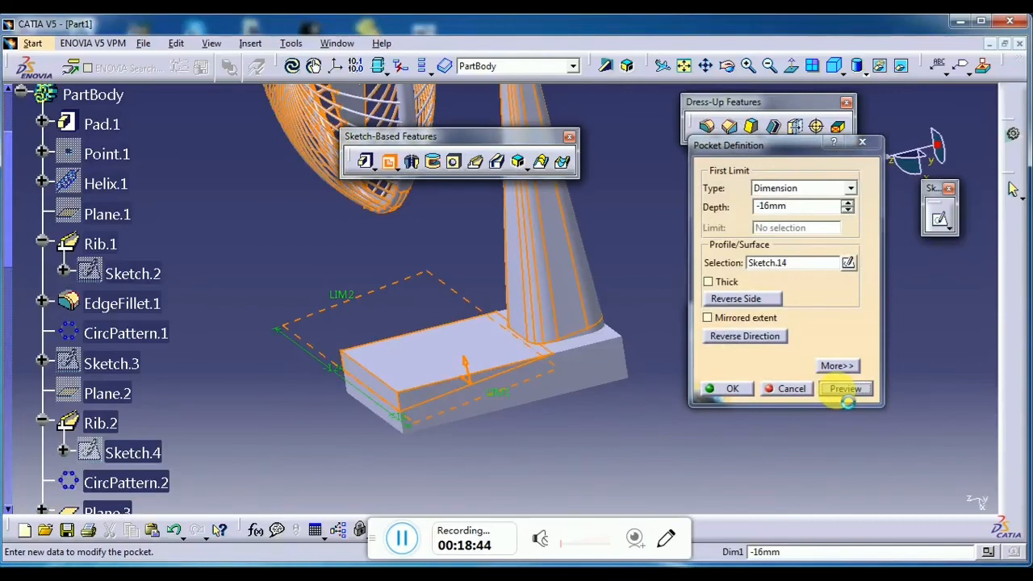
{"action": "left_click", "coordinate": [469, 370]}
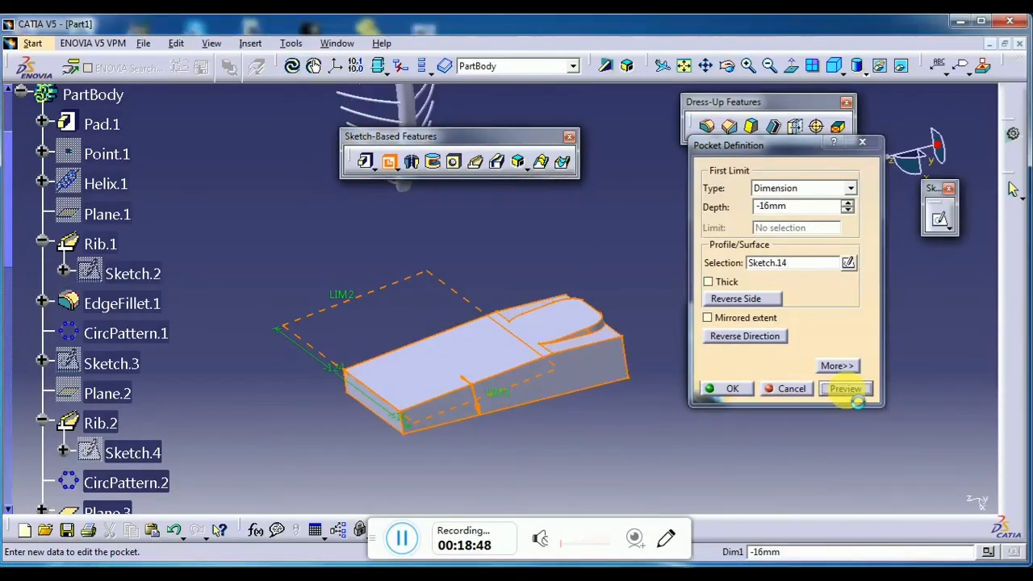
{"action": "left_click", "coordinate": [789, 390]}
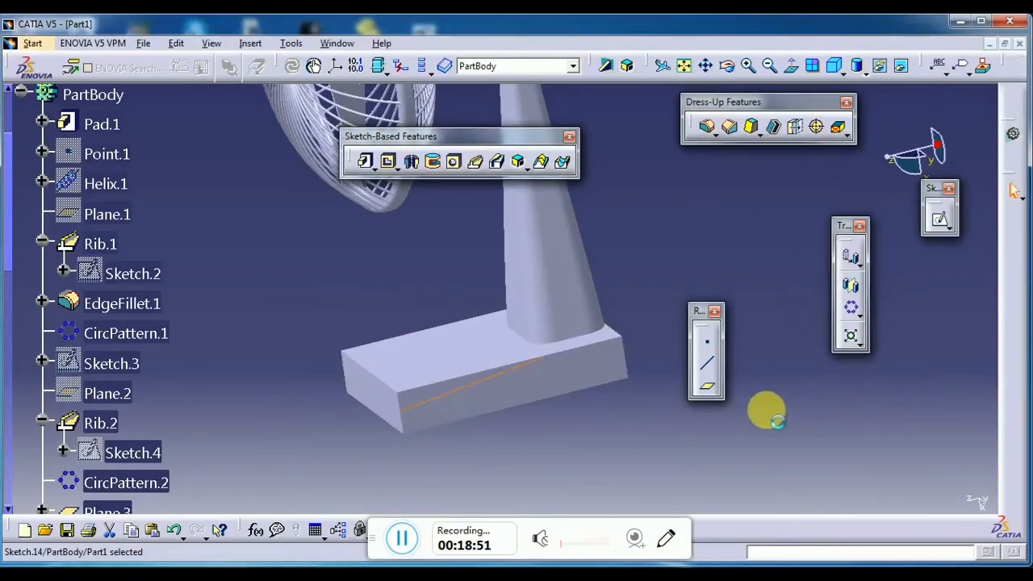
Edit the sloping-line sketch, closing it into a wedge profile with three connected lines just outside the base's top and front edges.
{"action": "double_click", "coordinate": [531, 364]}
{"action": "middle_click_drag", "start_coordinate": [554, 415], "coordinate": [574, 384]}
{"action": "middle_click_drag", "start_coordinate": [499, 258], "coordinate": [548, 338]}
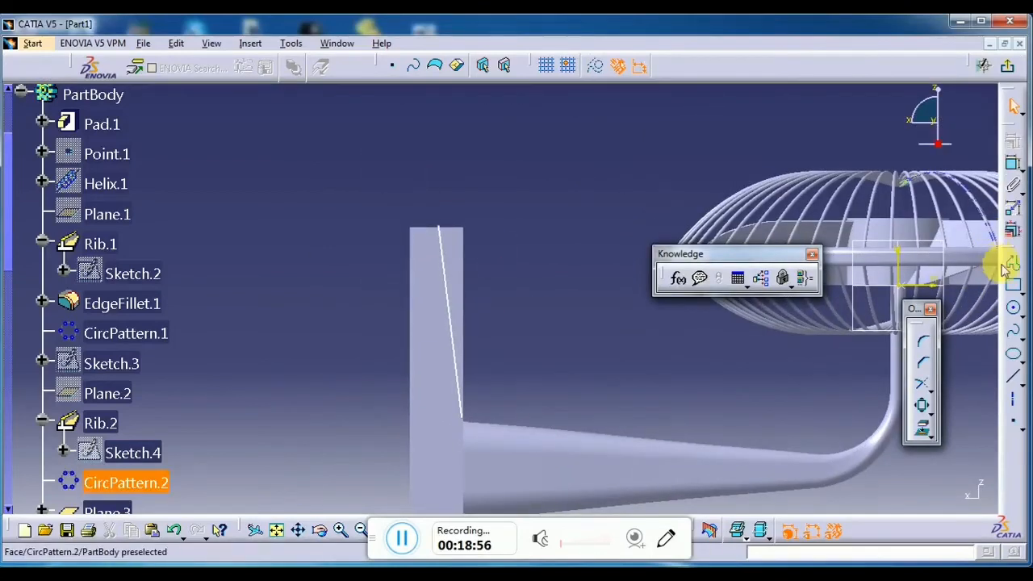
{"action": "left_click", "coordinate": [1011, 264]}
{"action": "left_click", "coordinate": [467, 415]}
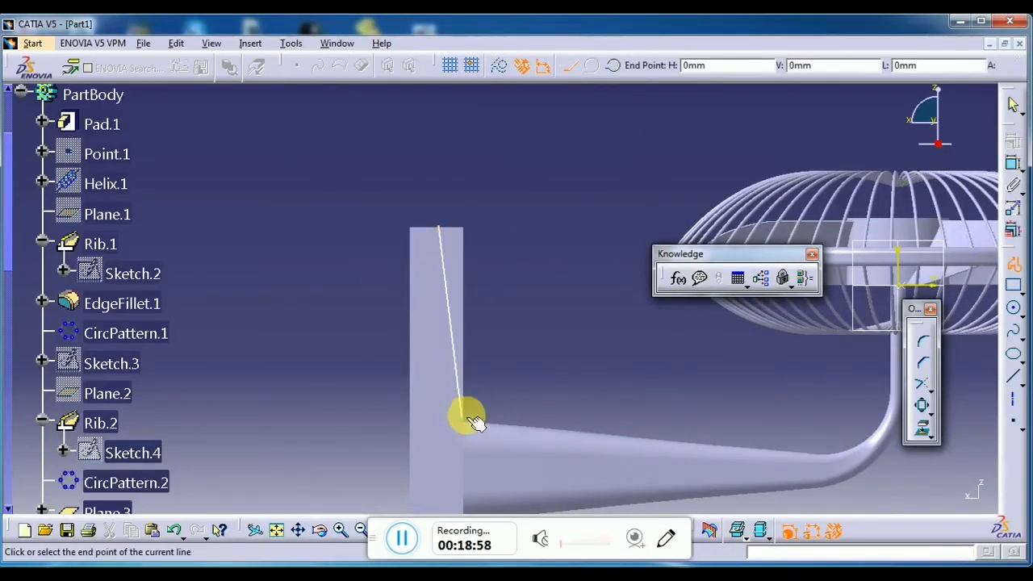
{"action": "left_click", "coordinate": [471, 223]}
{"action": "left_click", "coordinate": [435, 225]}
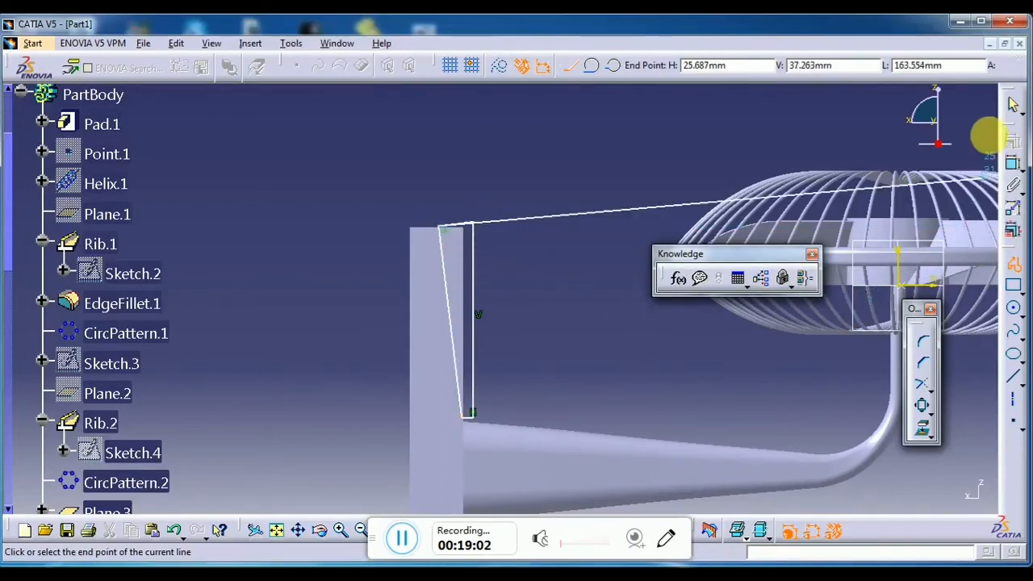
{"action": "left_click", "coordinate": [1013, 105]}
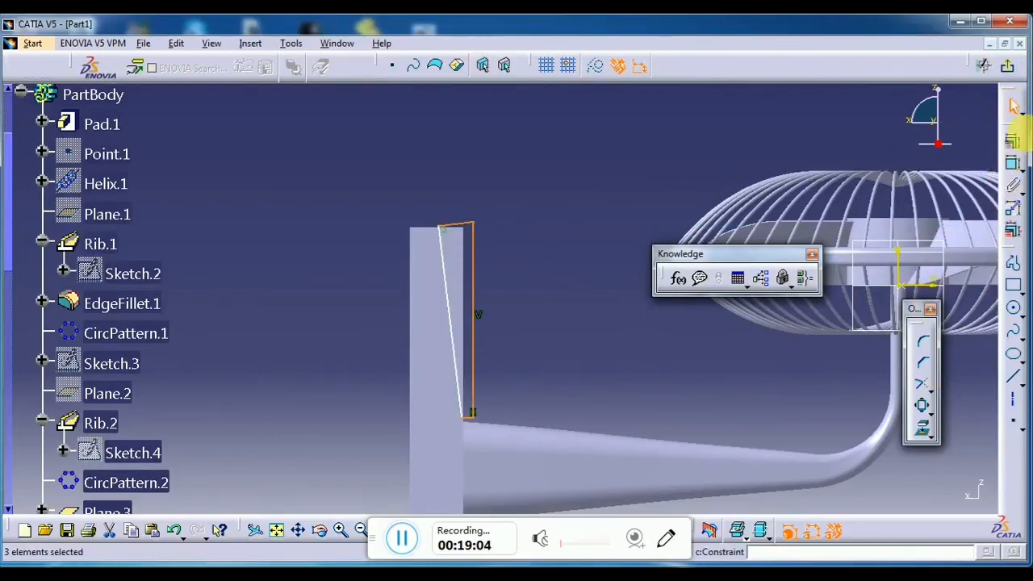
{"action": "left_click", "coordinate": [1010, 70]}
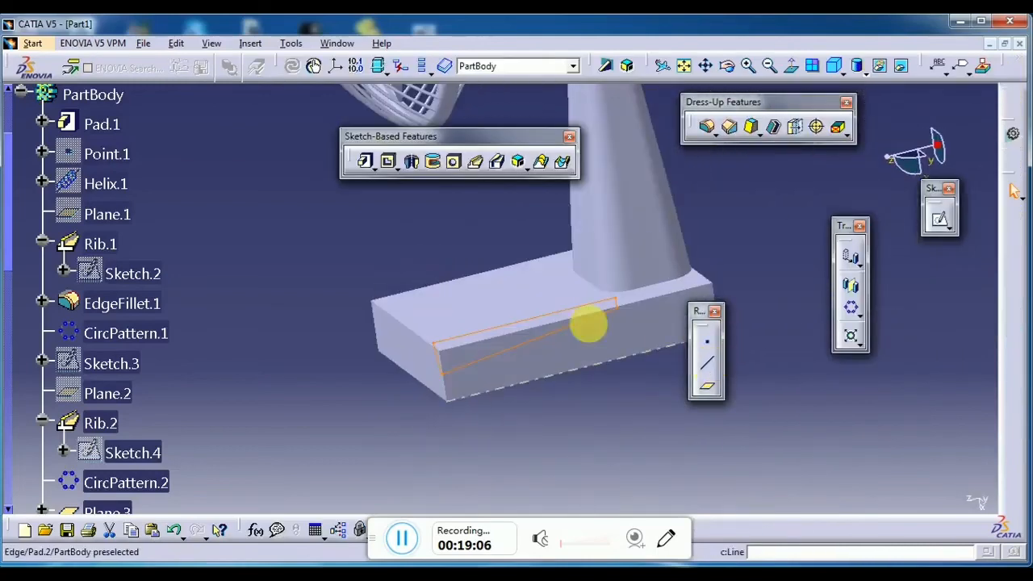
Pocket the wedge profile 73 mm deep across the base's full width to slope its top face toward the front.
{"action": "left_click", "coordinate": [389, 161]}
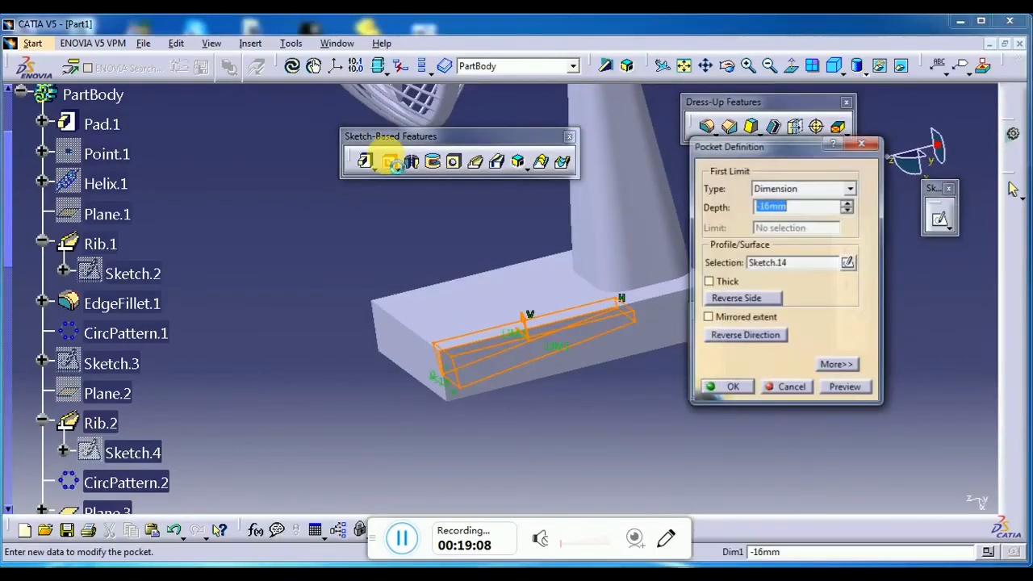
{"action": "left_click_drag", "start_coordinate": [558, 347], "coordinate": [445, 295]}
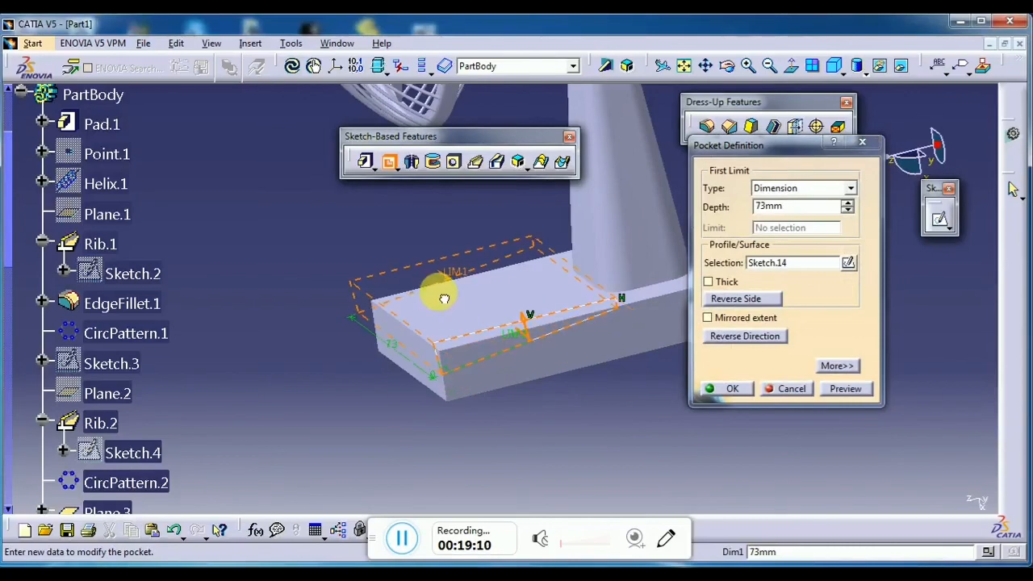
{"action": "left_click", "coordinate": [847, 391]}
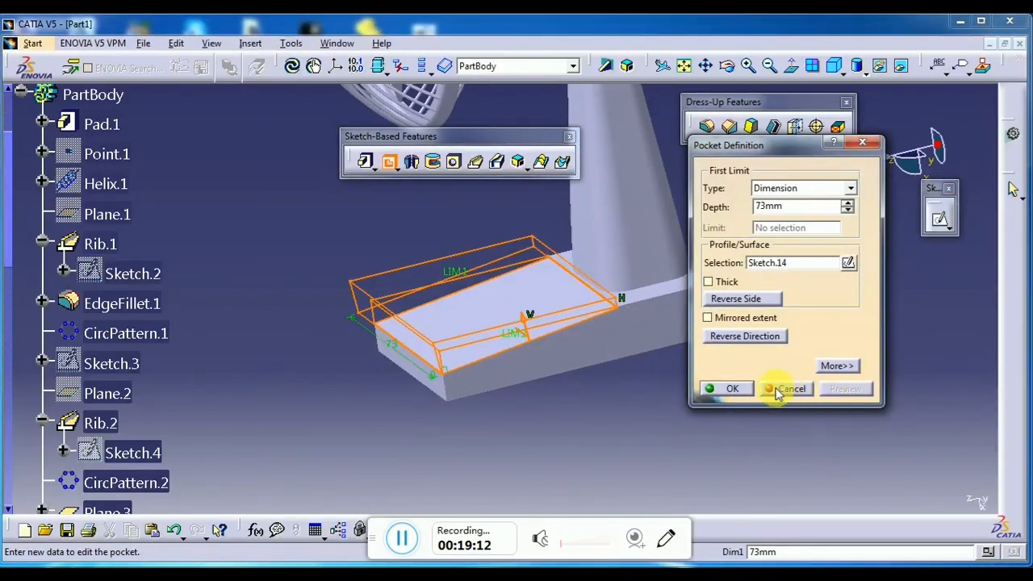
{"action": "left_click", "coordinate": [738, 389]}
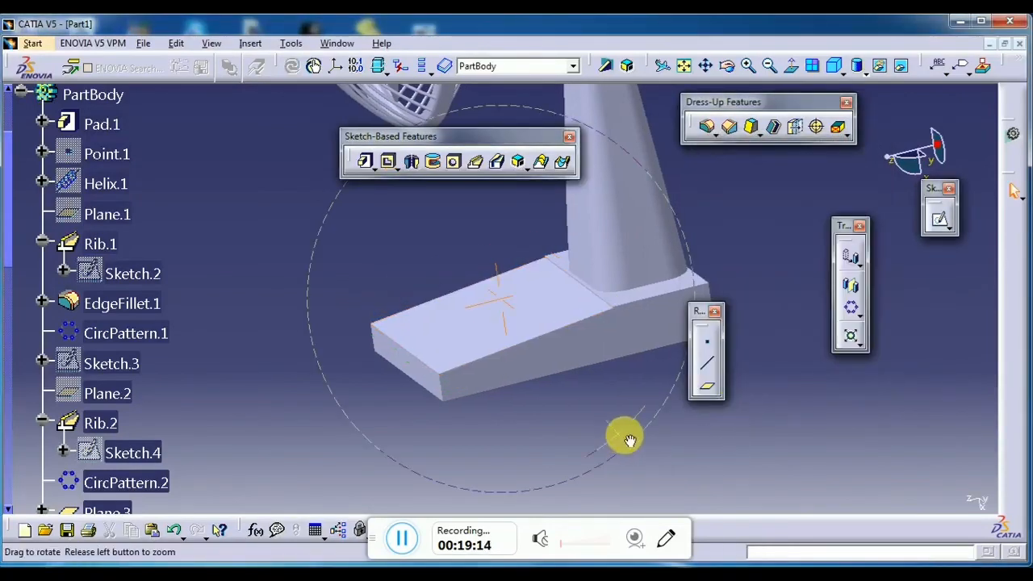
{"action": "middle_click_drag", "start_coordinate": [624, 436], "coordinate": [584, 473]}
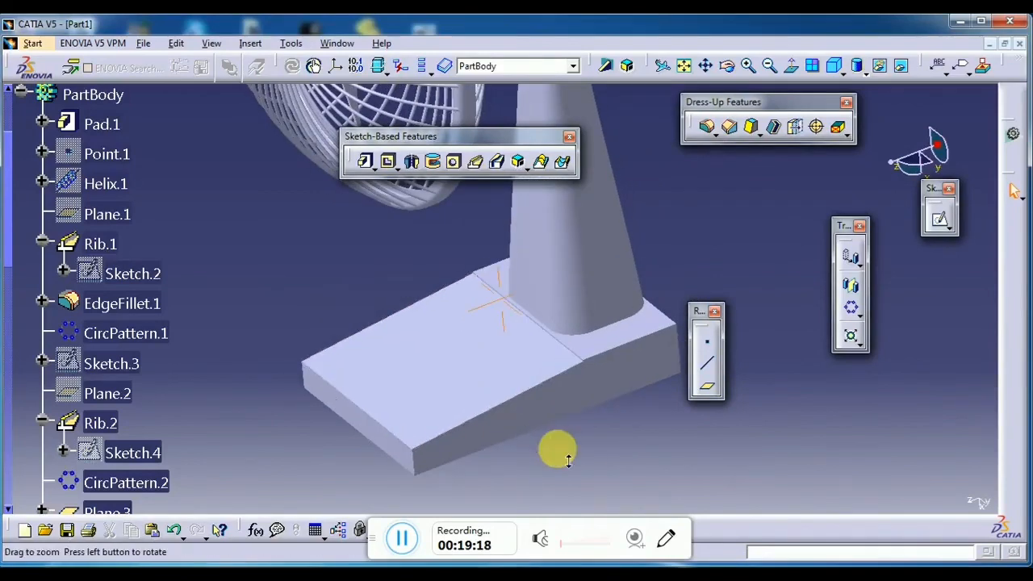
{"action": "middle_click_drag", "start_coordinate": [568, 459], "coordinate": [543, 464]}
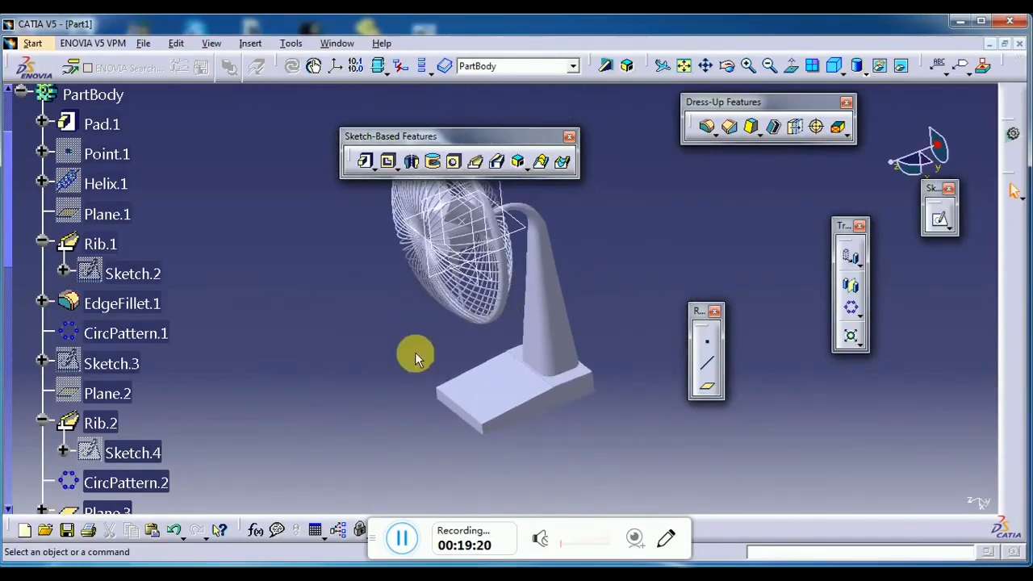